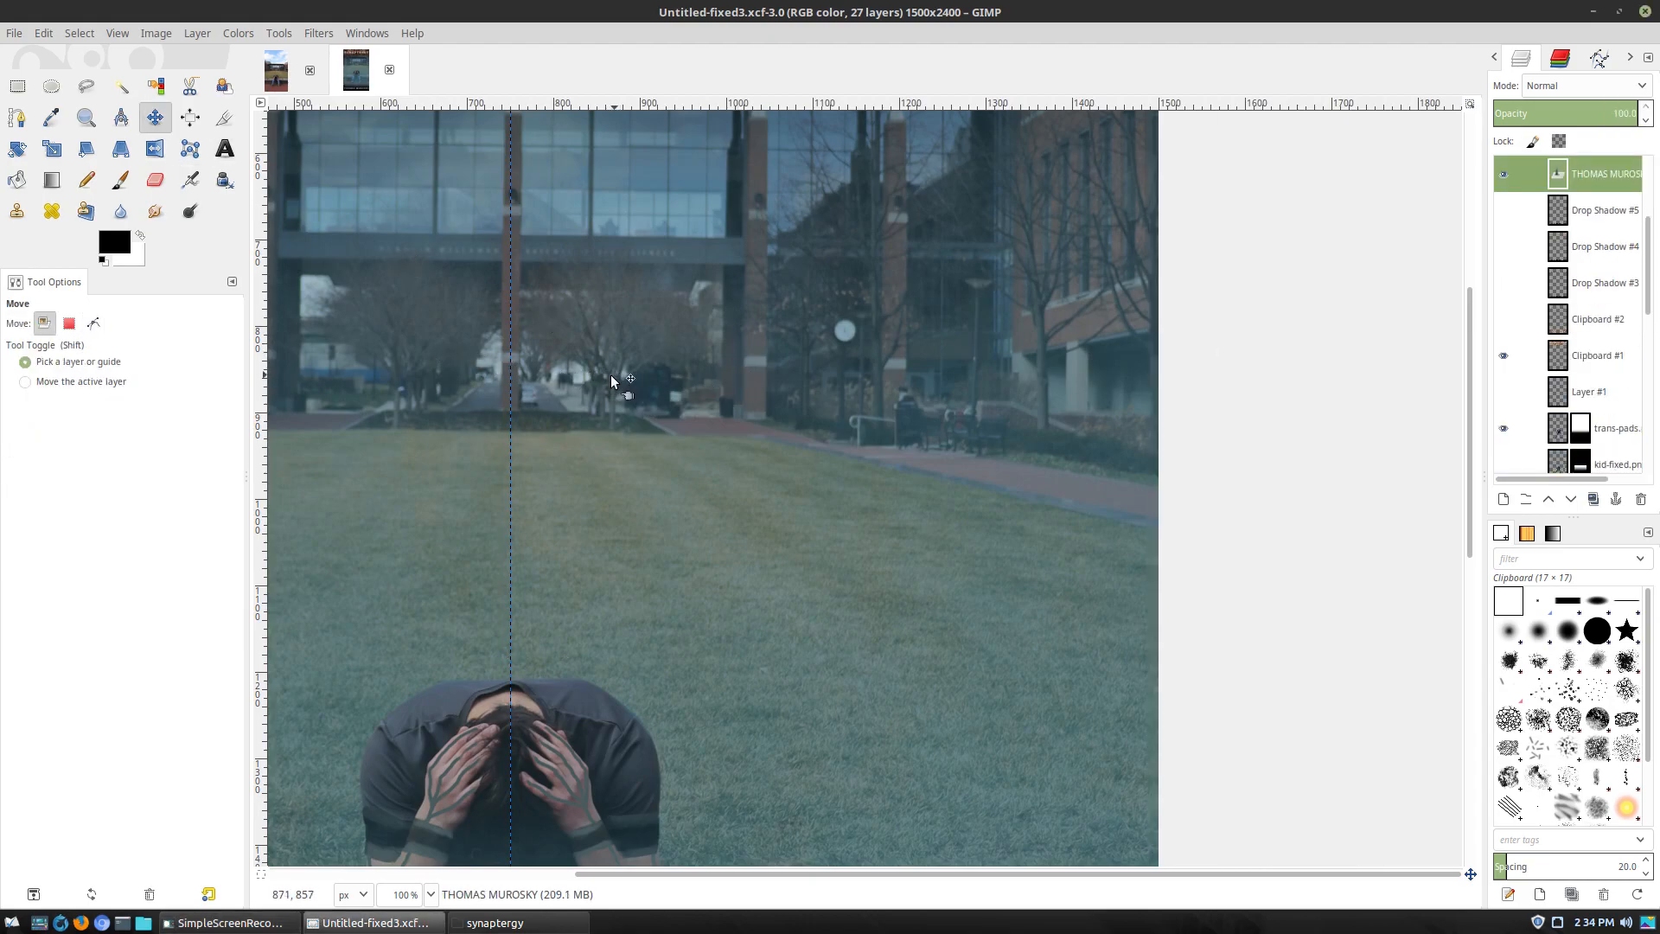
Examine the Synaptergy cover composition, from the campus building and walkways down to the seated figure
{"action": "key", "text": "shift"}
{"action": "scroll", "coordinate": [1060, 426], "scroll_direction": "left", "scroll_amount": 10}
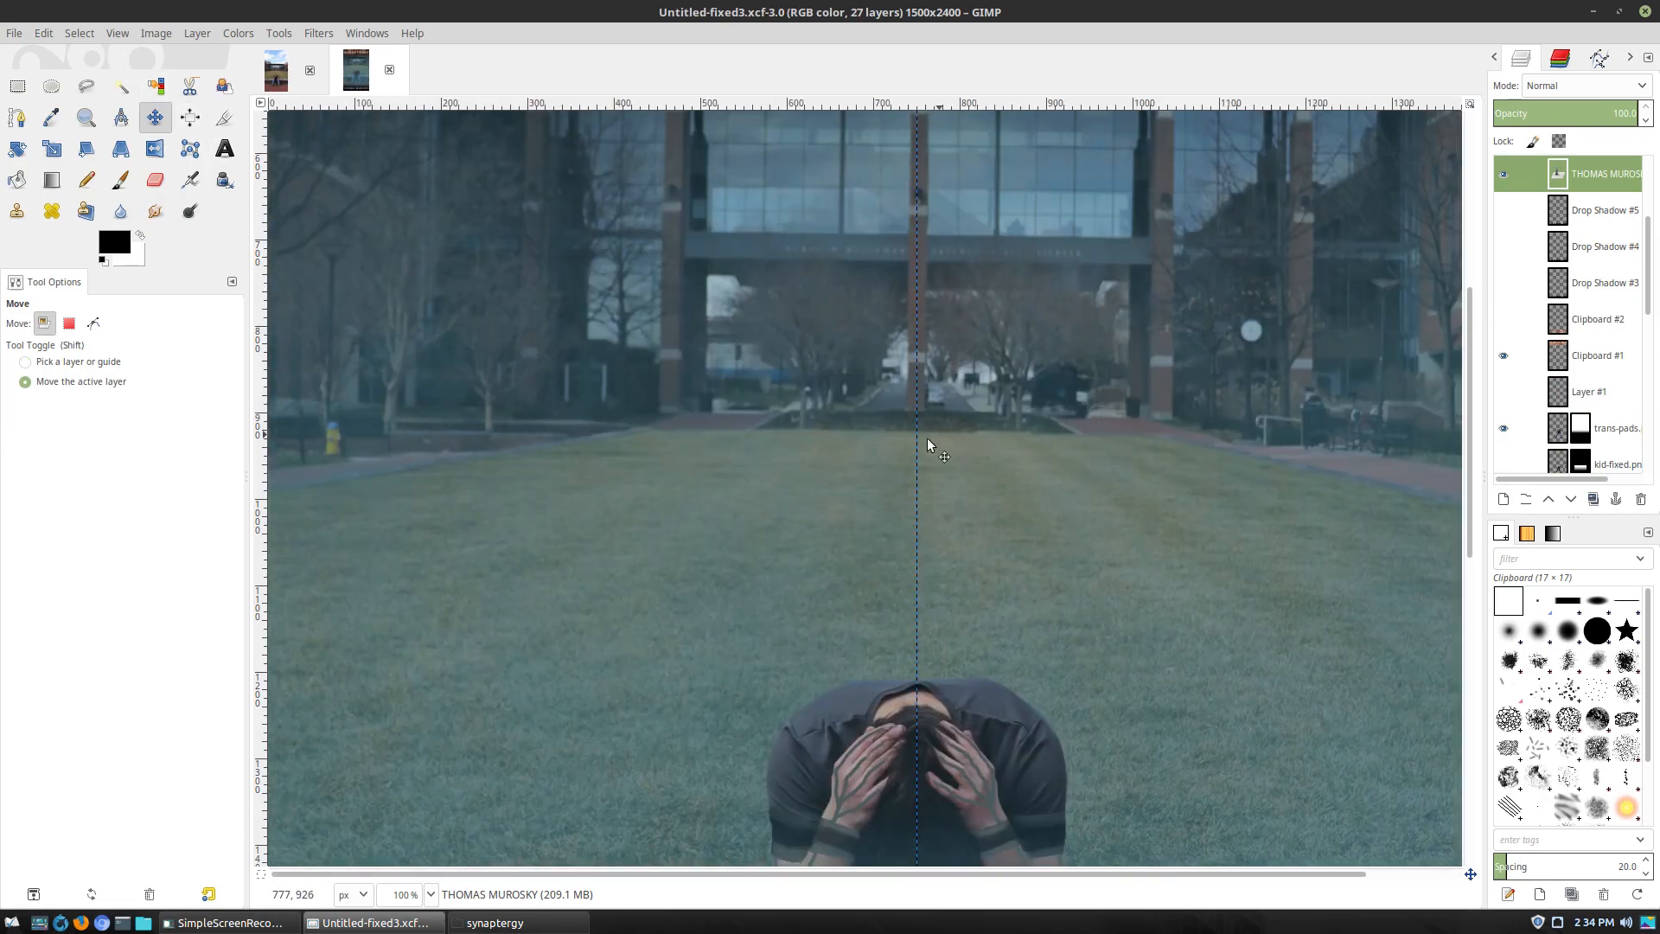
{"action": "scroll", "coordinate": [600, 493], "scroll_direction": "down", "scroll_amount": 2}
{"action": "scroll", "coordinate": [600, 492], "scroll_direction": "up", "scroll_amount": 6}
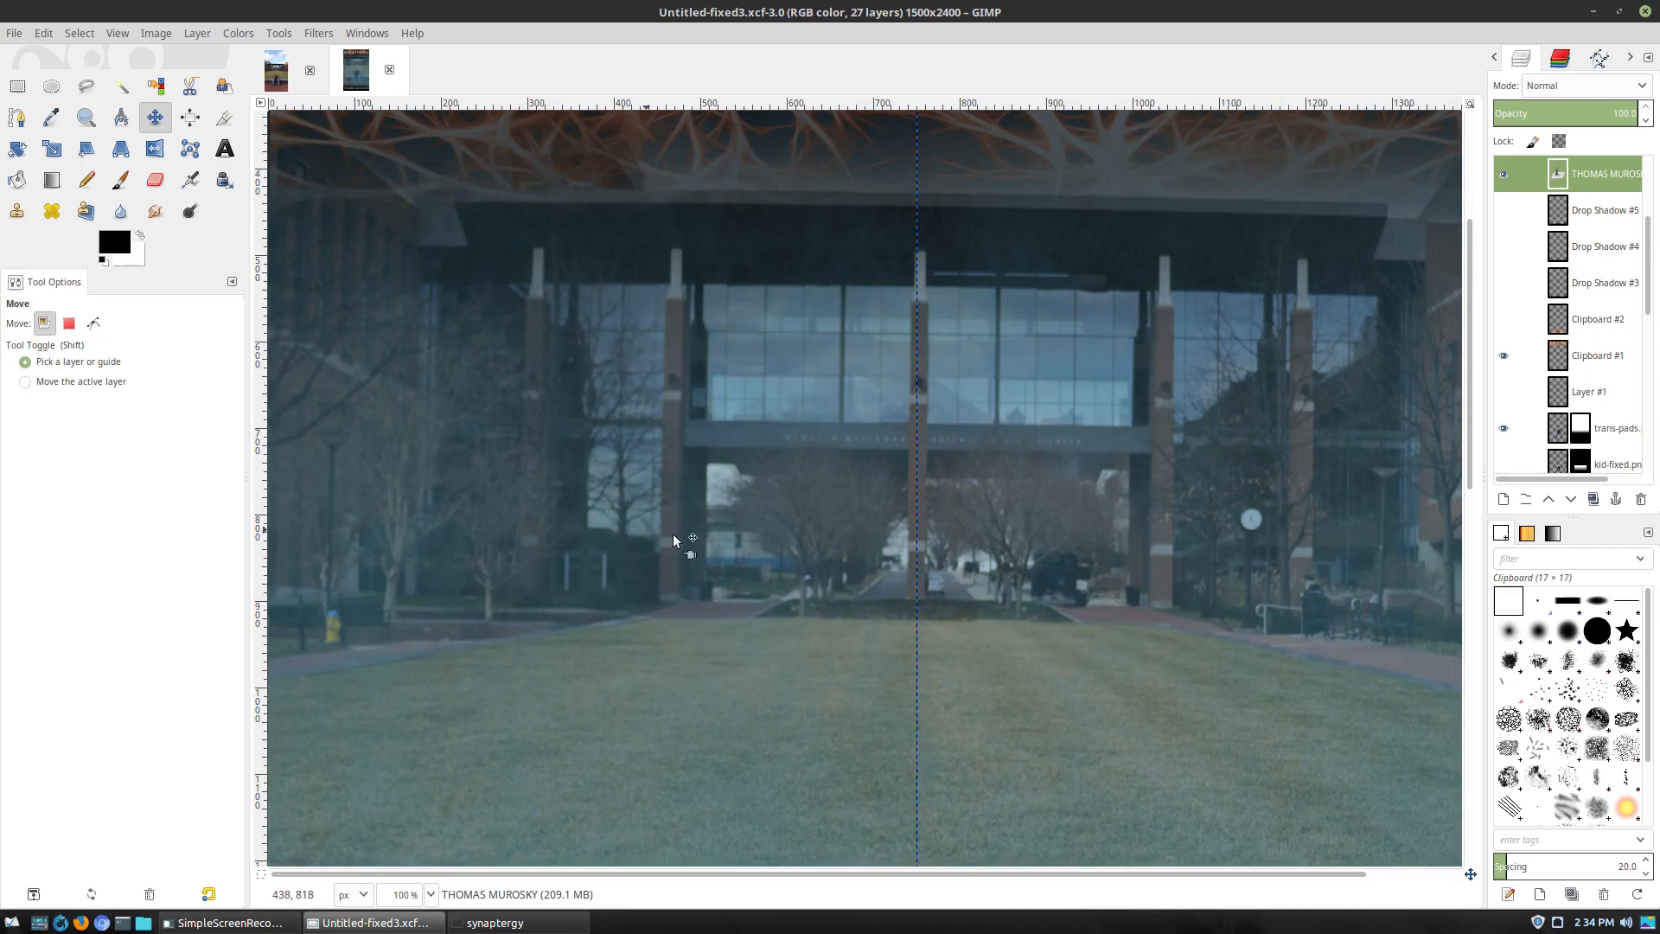
{"action": "key", "text": "shift"}
{"action": "scroll", "coordinate": [1183, 564], "scroll_direction": "right", "scroll_amount": 2}
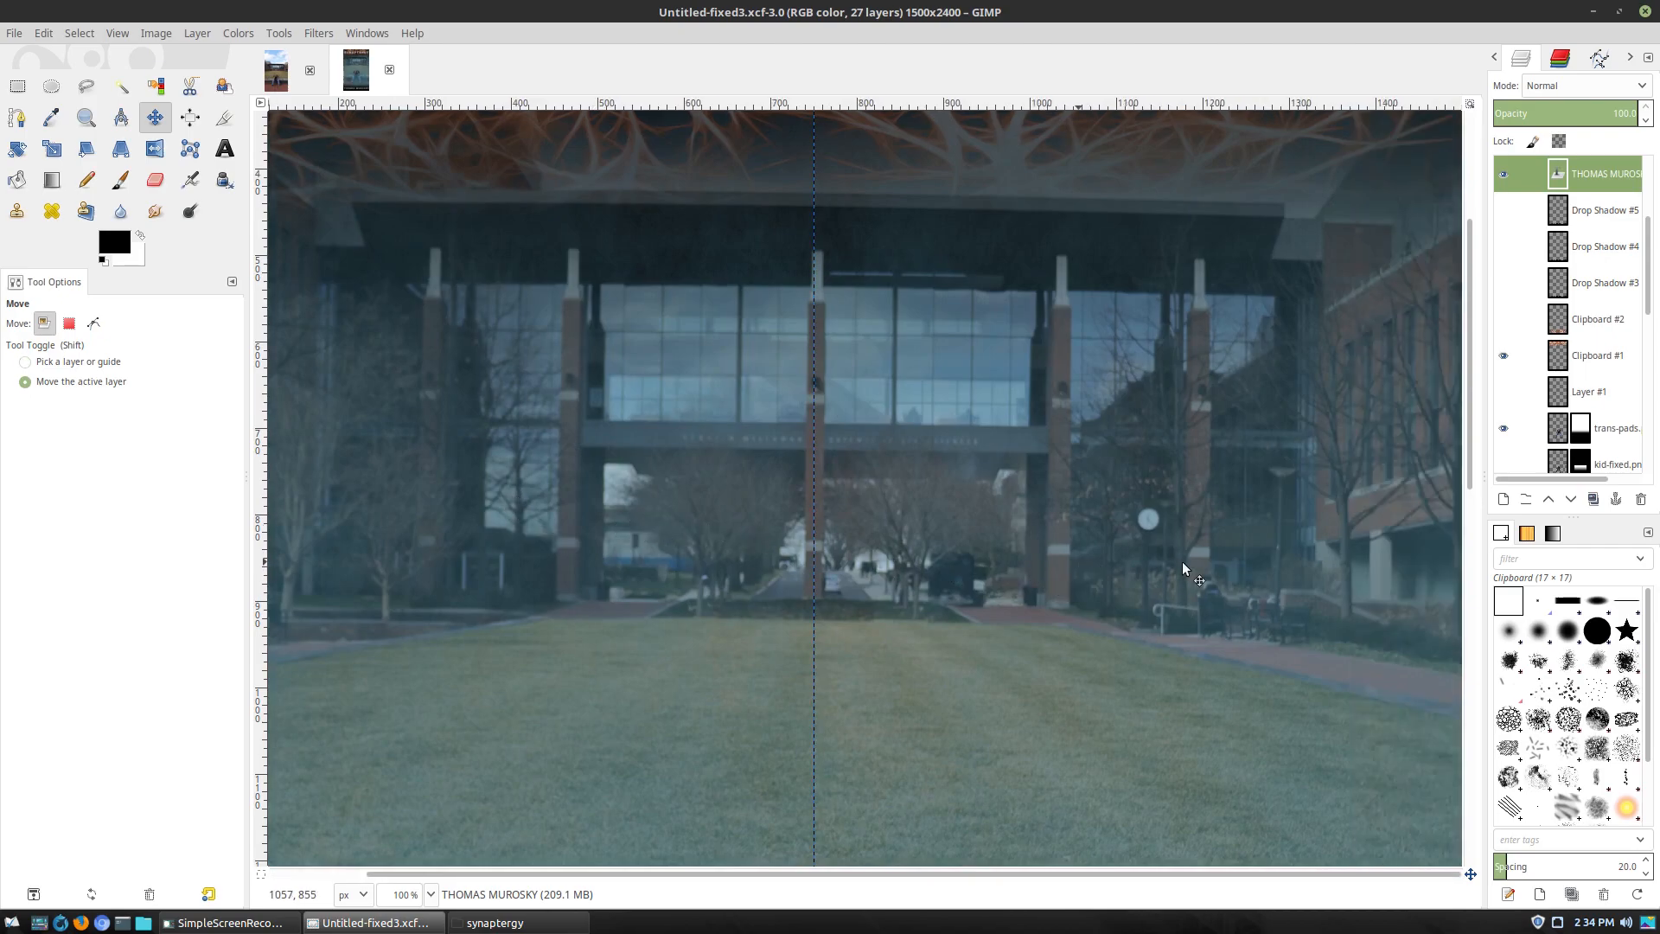
{"action": "scroll", "coordinate": [1181, 562], "scroll_direction": "down", "scroll_amount": 3}
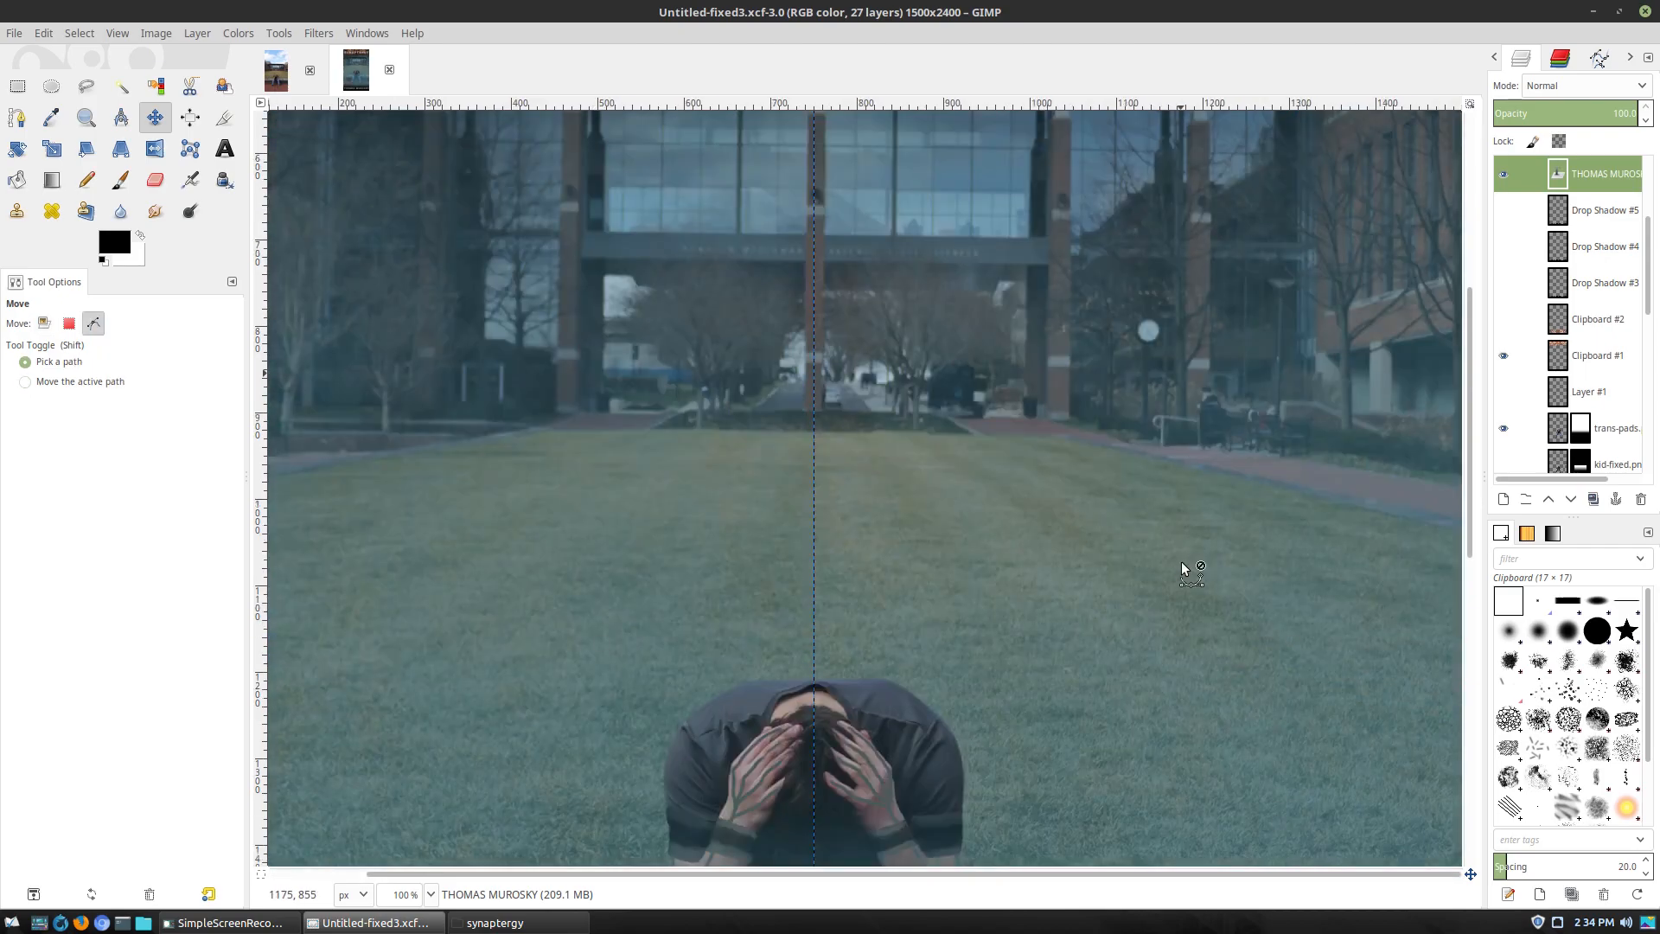
{"action": "scroll", "coordinate": [1181, 562], "scroll_direction": "down", "scroll_amount": 1, "text": "ctrl"}
{"action": "scroll", "coordinate": [1181, 562], "scroll_direction": "down", "scroll_amount": 1, "text": "ctrl"}
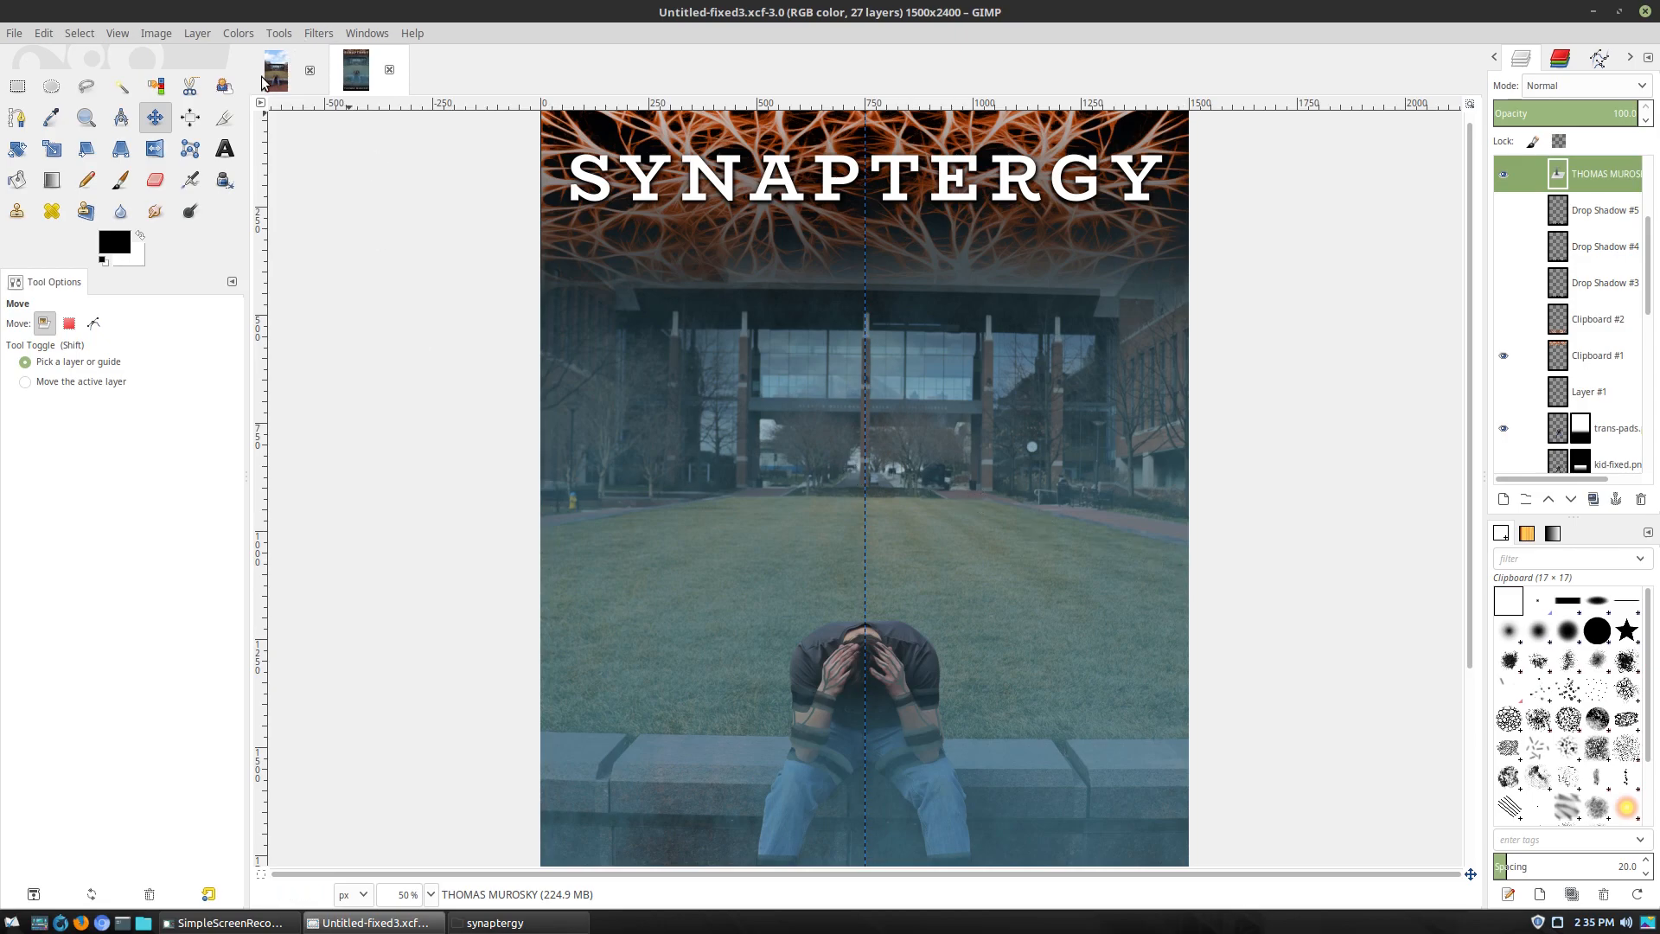
Switch to the original IMG_1381 photo and inspect the building entrance and both walkways for people in the background
{"action": "key", "text": "alt+1"}
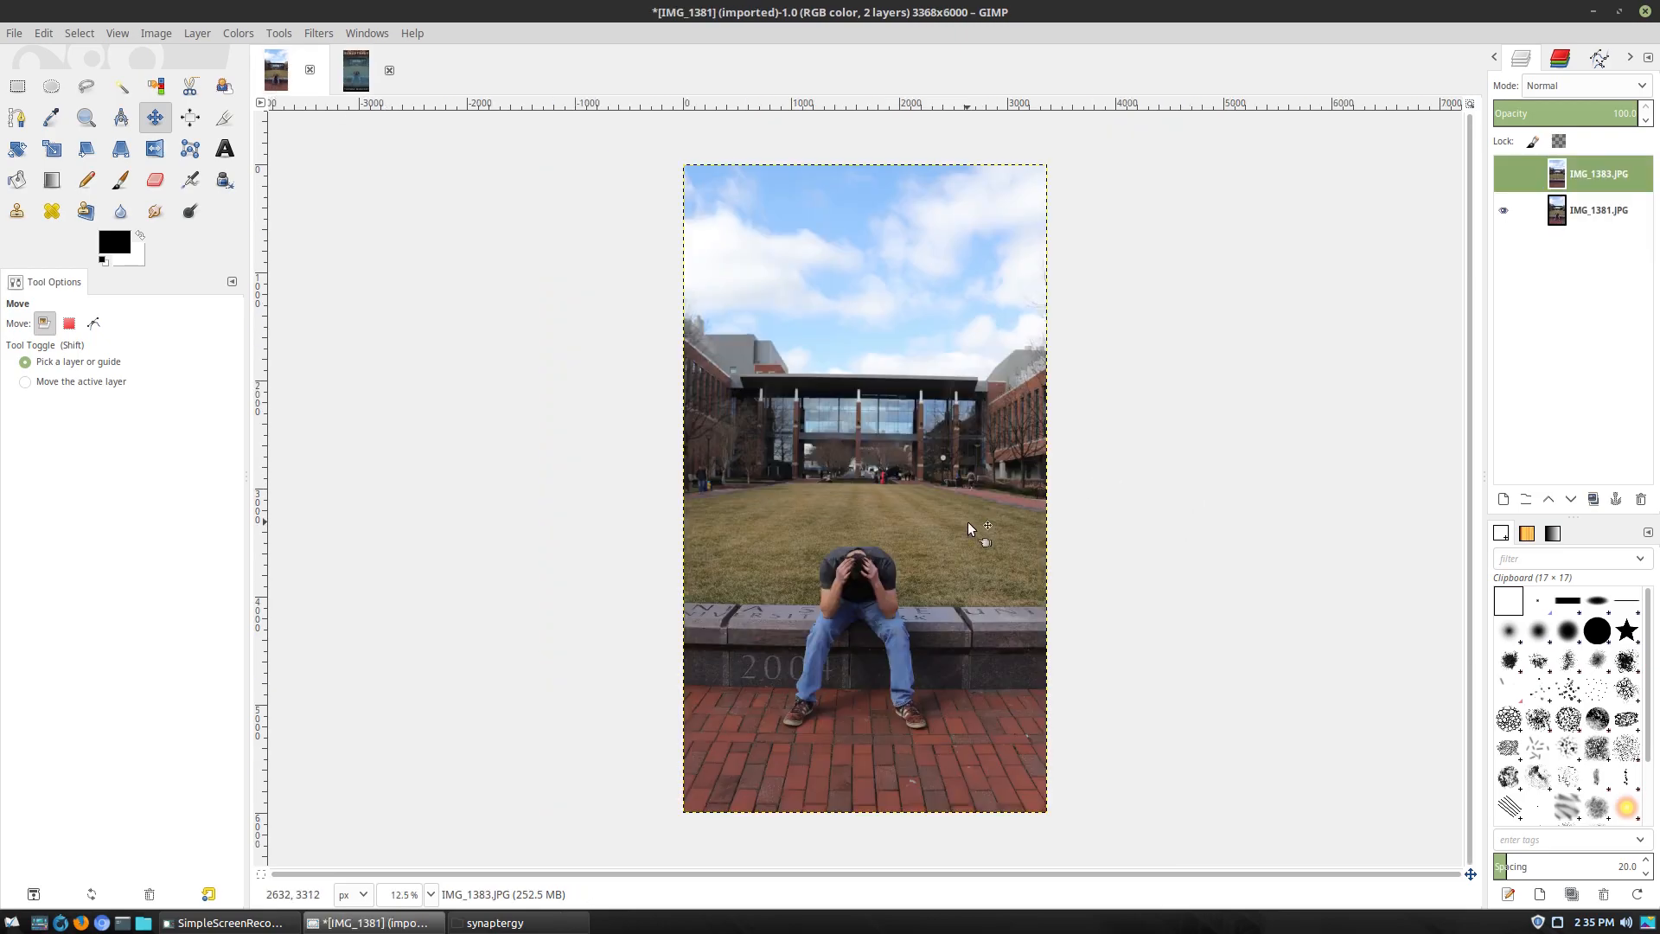
{"action": "scroll", "coordinate": [968, 522], "scroll_direction": "up", "scroll_amount": 3, "text": "ctrl"}
{"action": "scroll", "coordinate": [967, 517], "scroll_direction": "up", "scroll_amount": 2, "text": "ctrl"}
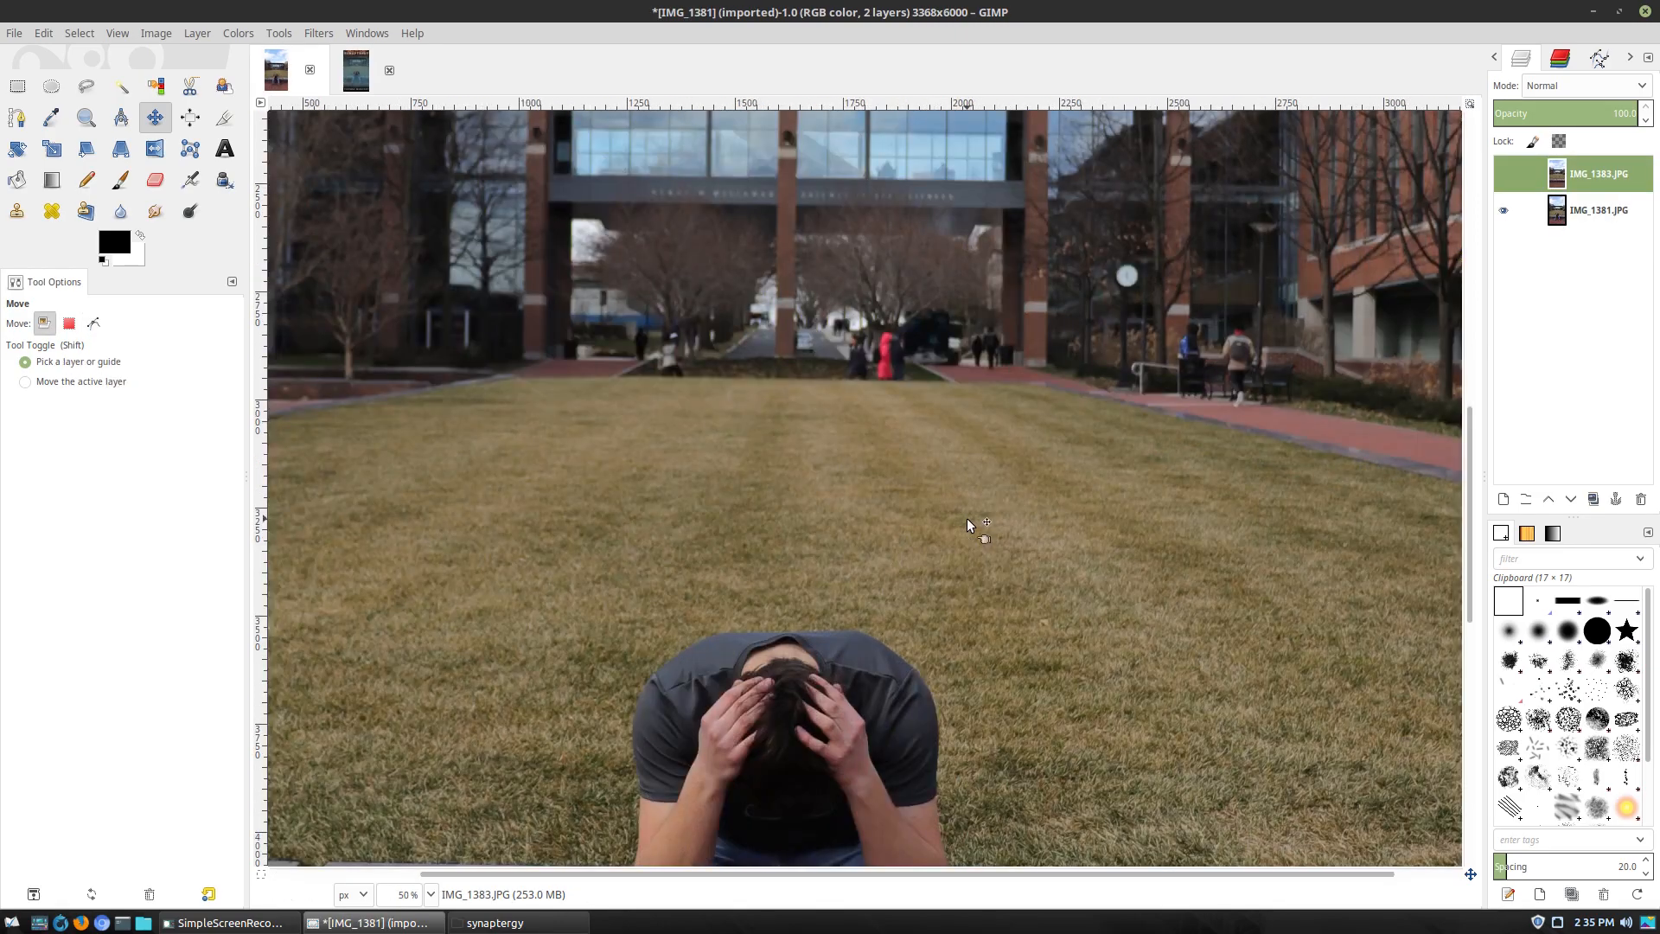
{"action": "scroll", "coordinate": [967, 517], "scroll_direction": "left", "scroll_amount": 3}
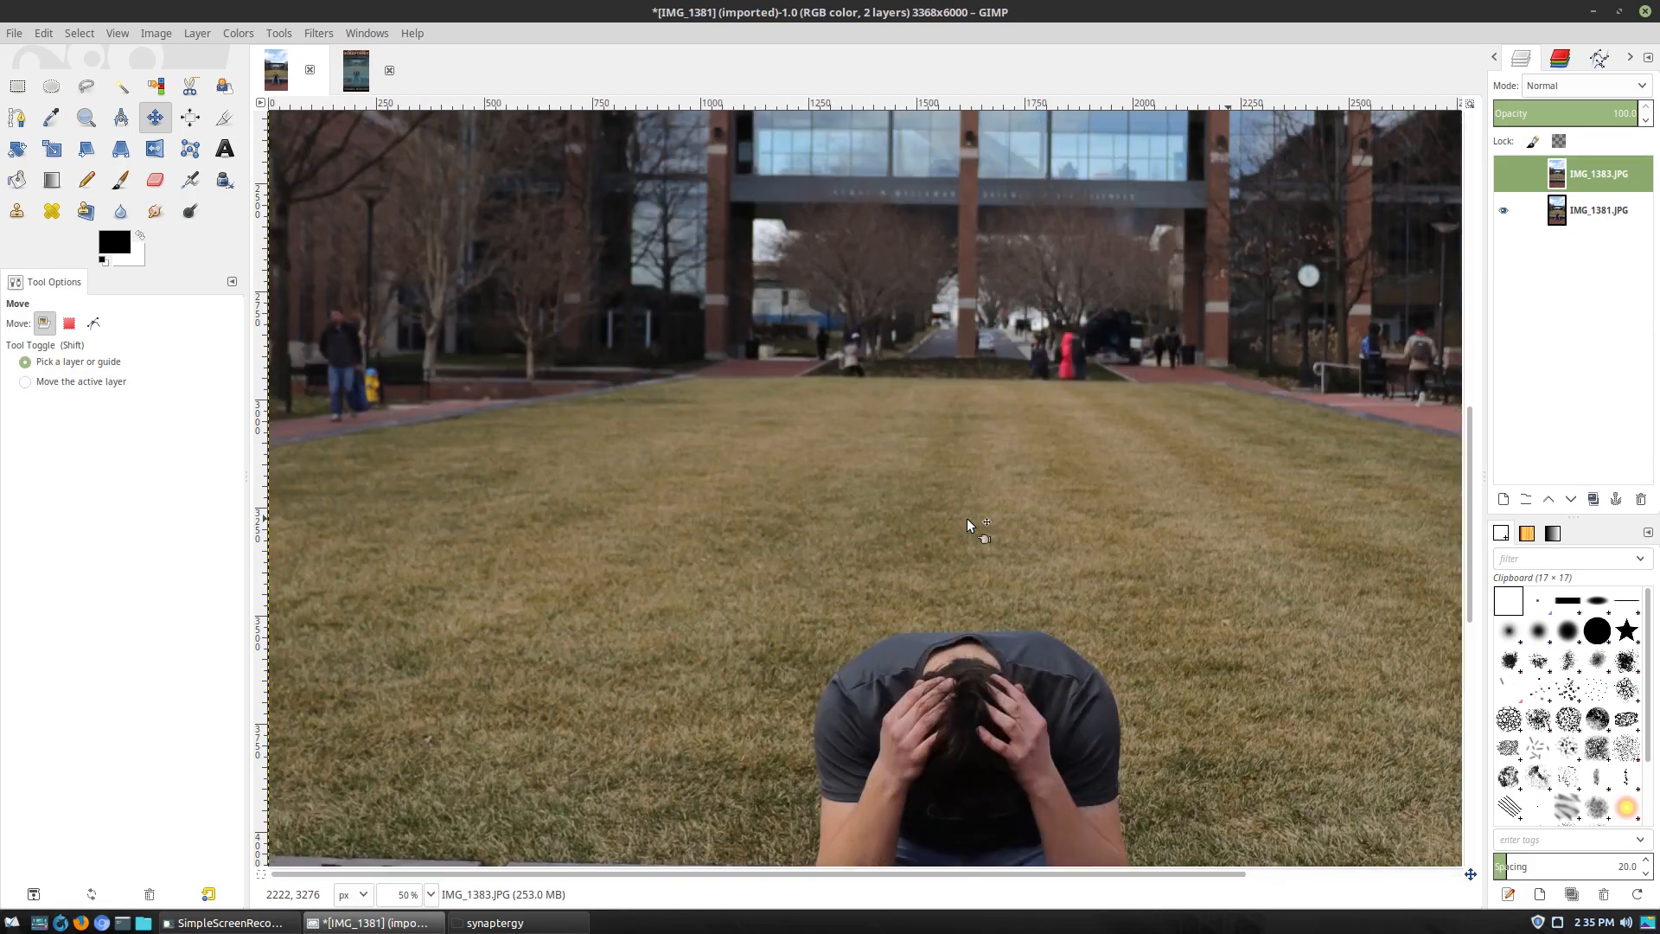
{"action": "scroll", "coordinate": [967, 518], "scroll_direction": "up", "scroll_amount": 3}
{"action": "scroll", "coordinate": [975, 525], "scroll_direction": "right", "scroll_amount": 3}
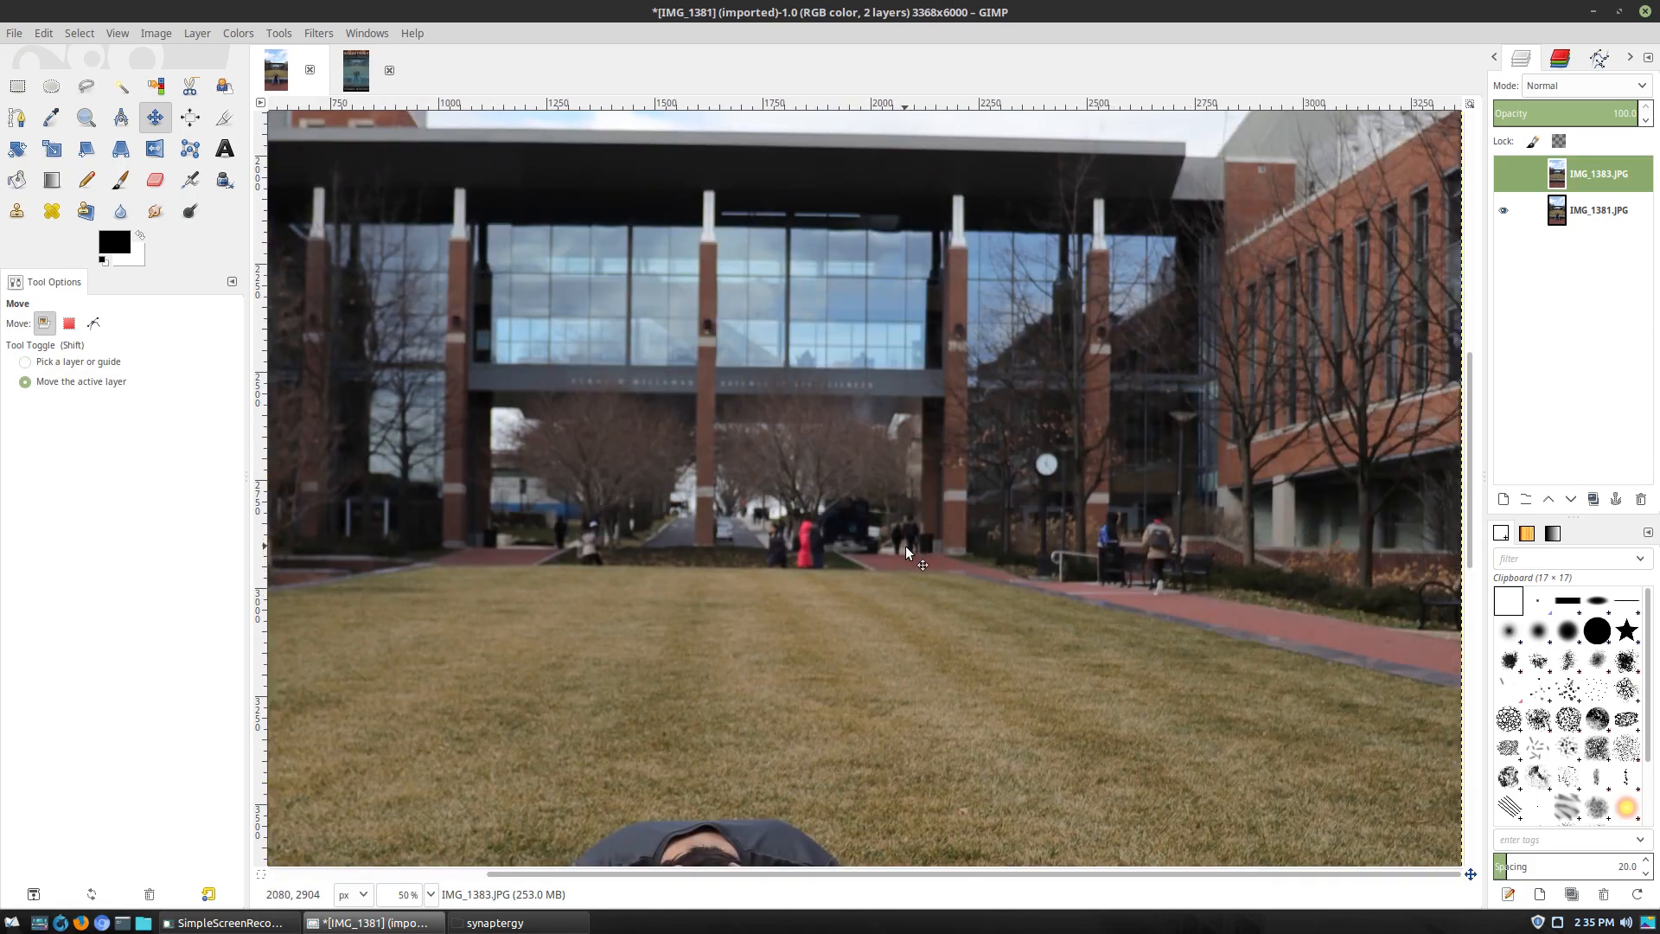
{"action": "scroll", "coordinate": [650, 568], "scroll_direction": "left", "scroll_amount": 3}
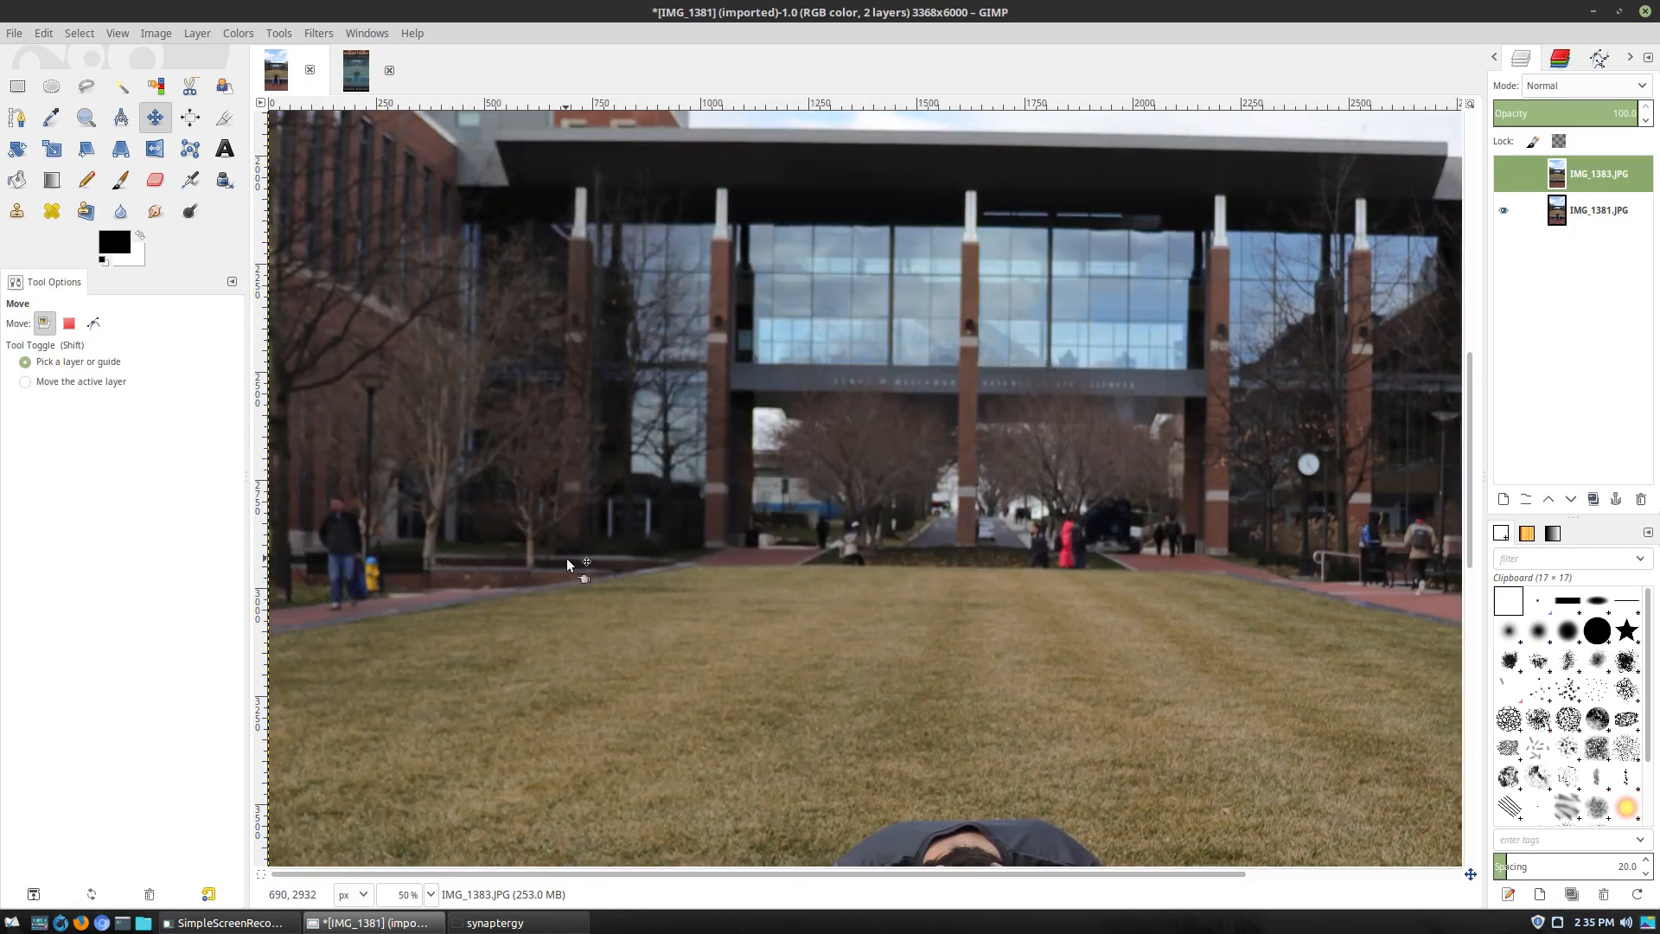
{"action": "scroll", "coordinate": [1190, 562], "scroll_direction": "down", "scroll_amount": 3}
{"action": "scroll", "coordinate": [1190, 563], "scroll_direction": "down", "scroll_amount": 1}
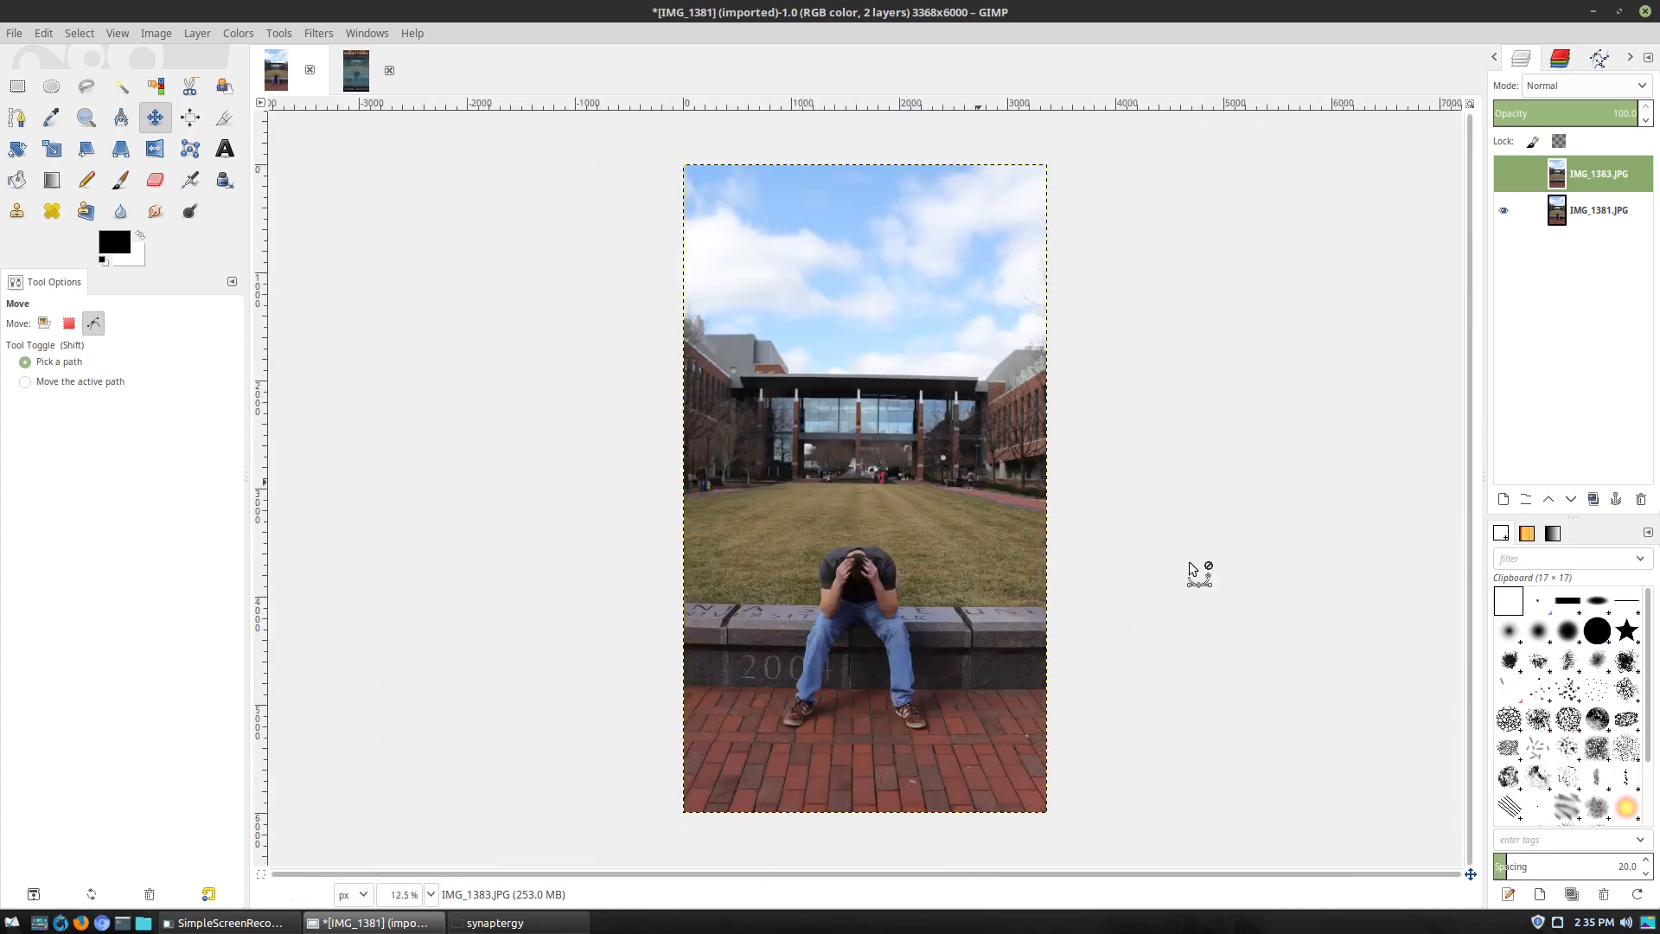
Compare the two campus photos by repeatedly showing and hiding the IMG_1383 layer over IMG_1381
{"action": "left_click", "coordinate": [1504, 175]}
{"action": "scroll", "coordinate": [1055, 486], "scroll_direction": "up", "scroll_amount": 4}
{"action": "scroll", "coordinate": [1055, 486], "scroll_direction": "down", "scroll_amount": 1}
{"action": "left_click", "coordinate": [1504, 175]}
{"action": "left_click", "coordinate": [1504, 175]}
{"action": "left_click", "coordinate": [1504, 174]}
{"action": "left_click", "coordinate": [1504, 175]}
{"action": "left_click", "coordinate": [1507, 174]}
{"action": "left_click", "coordinate": [1507, 173]}
{"action": "left_click", "coordinate": [1506, 174]}
{"action": "left_click", "coordinate": [1507, 174]}
{"action": "left_click", "coordinate": [1506, 174]}
{"action": "left_click", "coordinate": [1507, 174]}
{"action": "left_click", "coordinate": [1506, 174]}
{"action": "left_click", "coordinate": [1506, 174]}
{"action": "left_click", "coordinate": [1506, 174]}
{"action": "left_click", "coordinate": [1507, 174]}
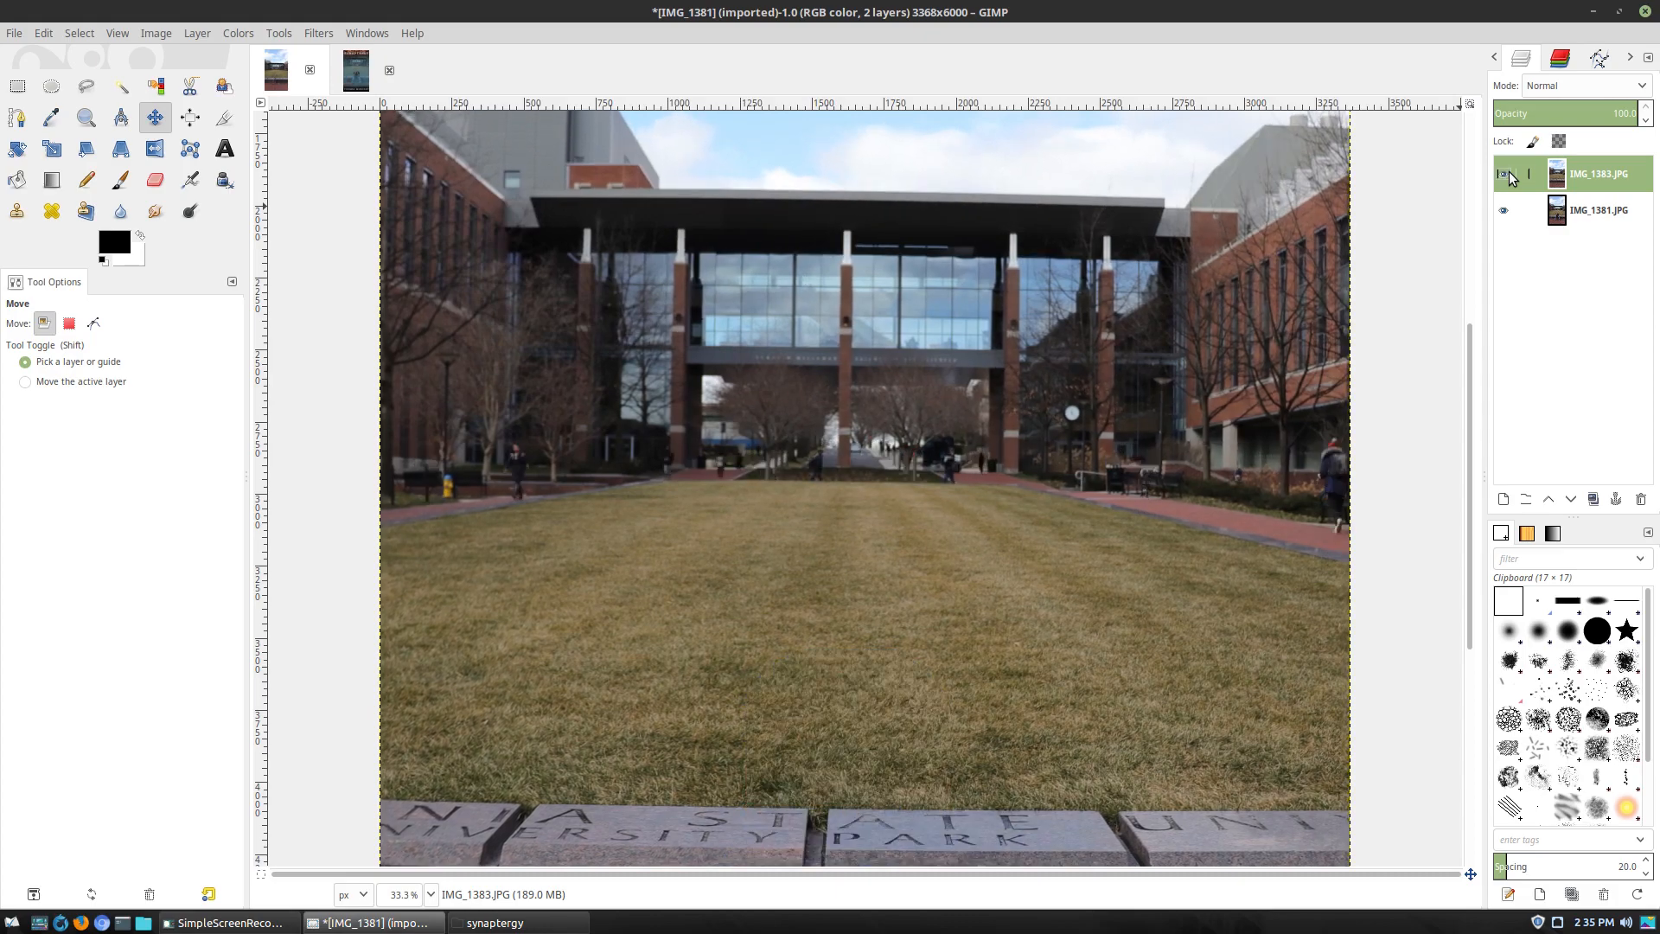
{"action": "left_click", "coordinate": [1507, 174]}
{"action": "left_click", "coordinate": [1509, 175]}
{"action": "left_click", "coordinate": [1509, 175]}
{"action": "left_click", "coordinate": [1509, 175]}
{"action": "left_click", "coordinate": [1509, 175]}
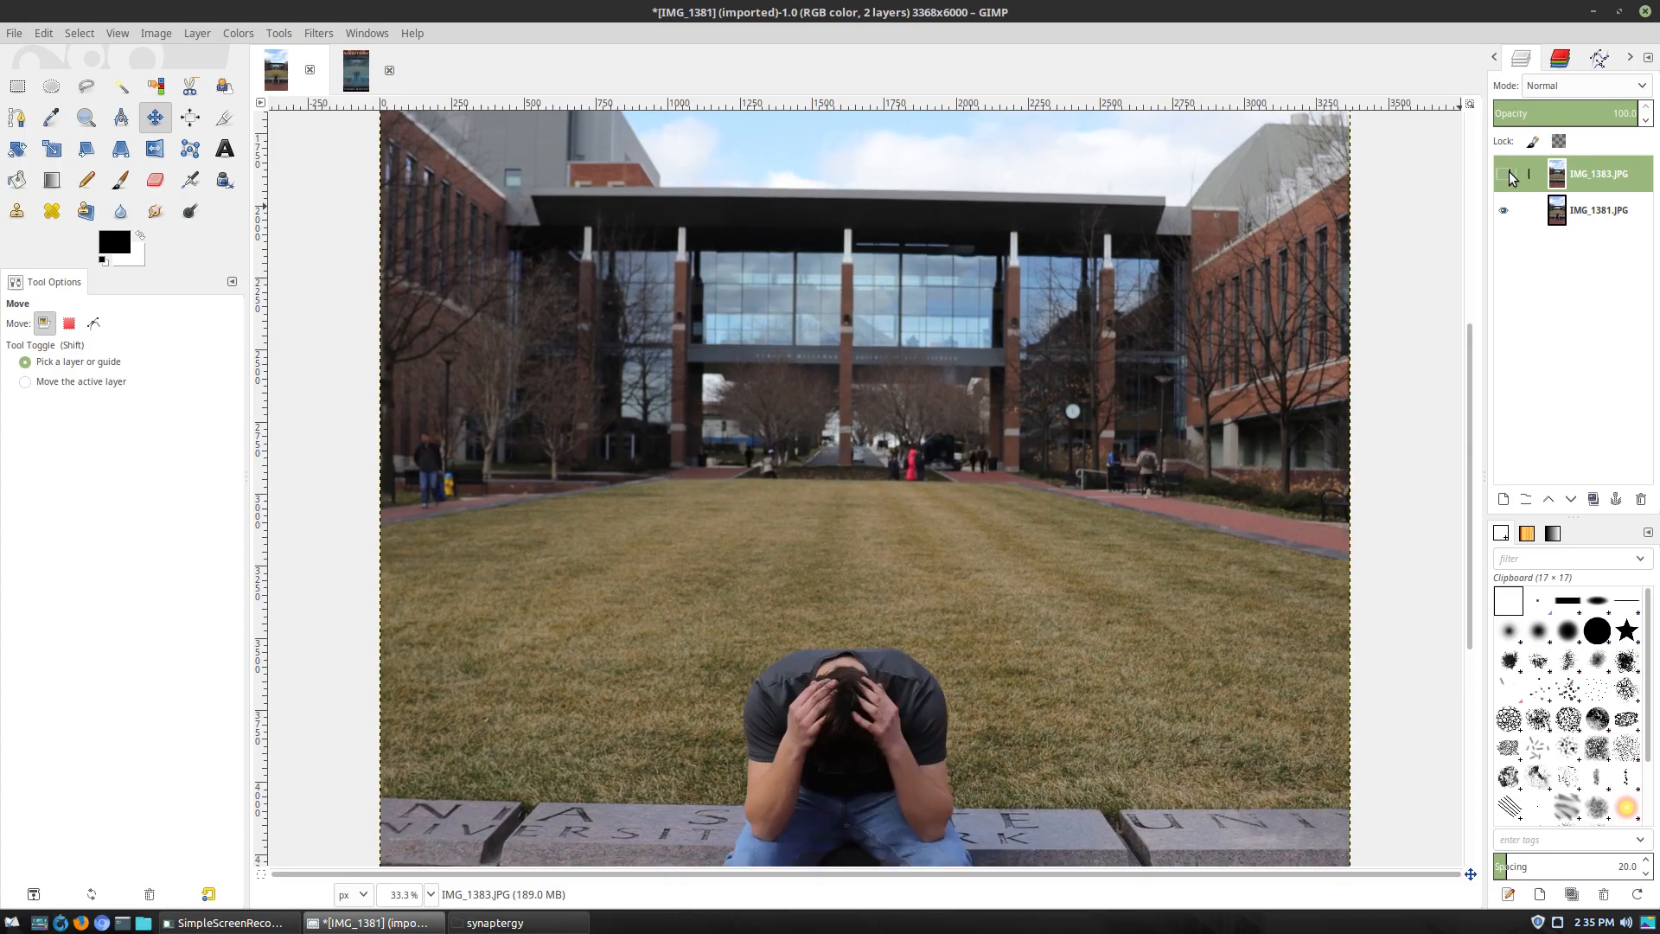
{"action": "left_click", "coordinate": [1509, 176]}
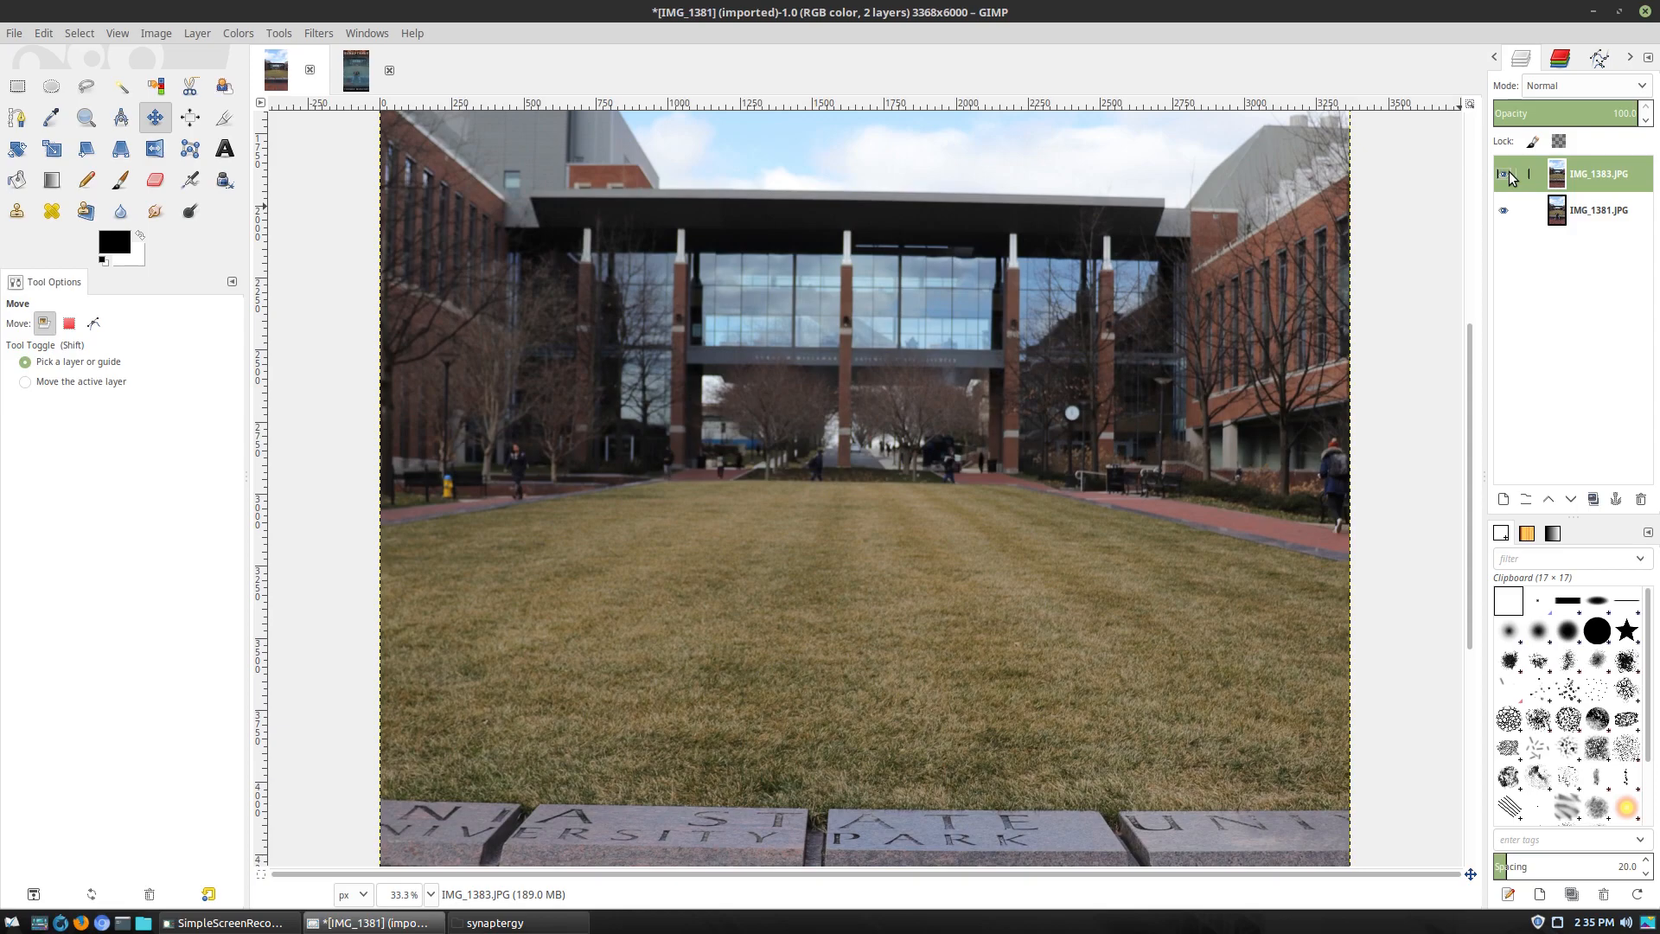
{"action": "left_click", "coordinate": [1509, 176]}
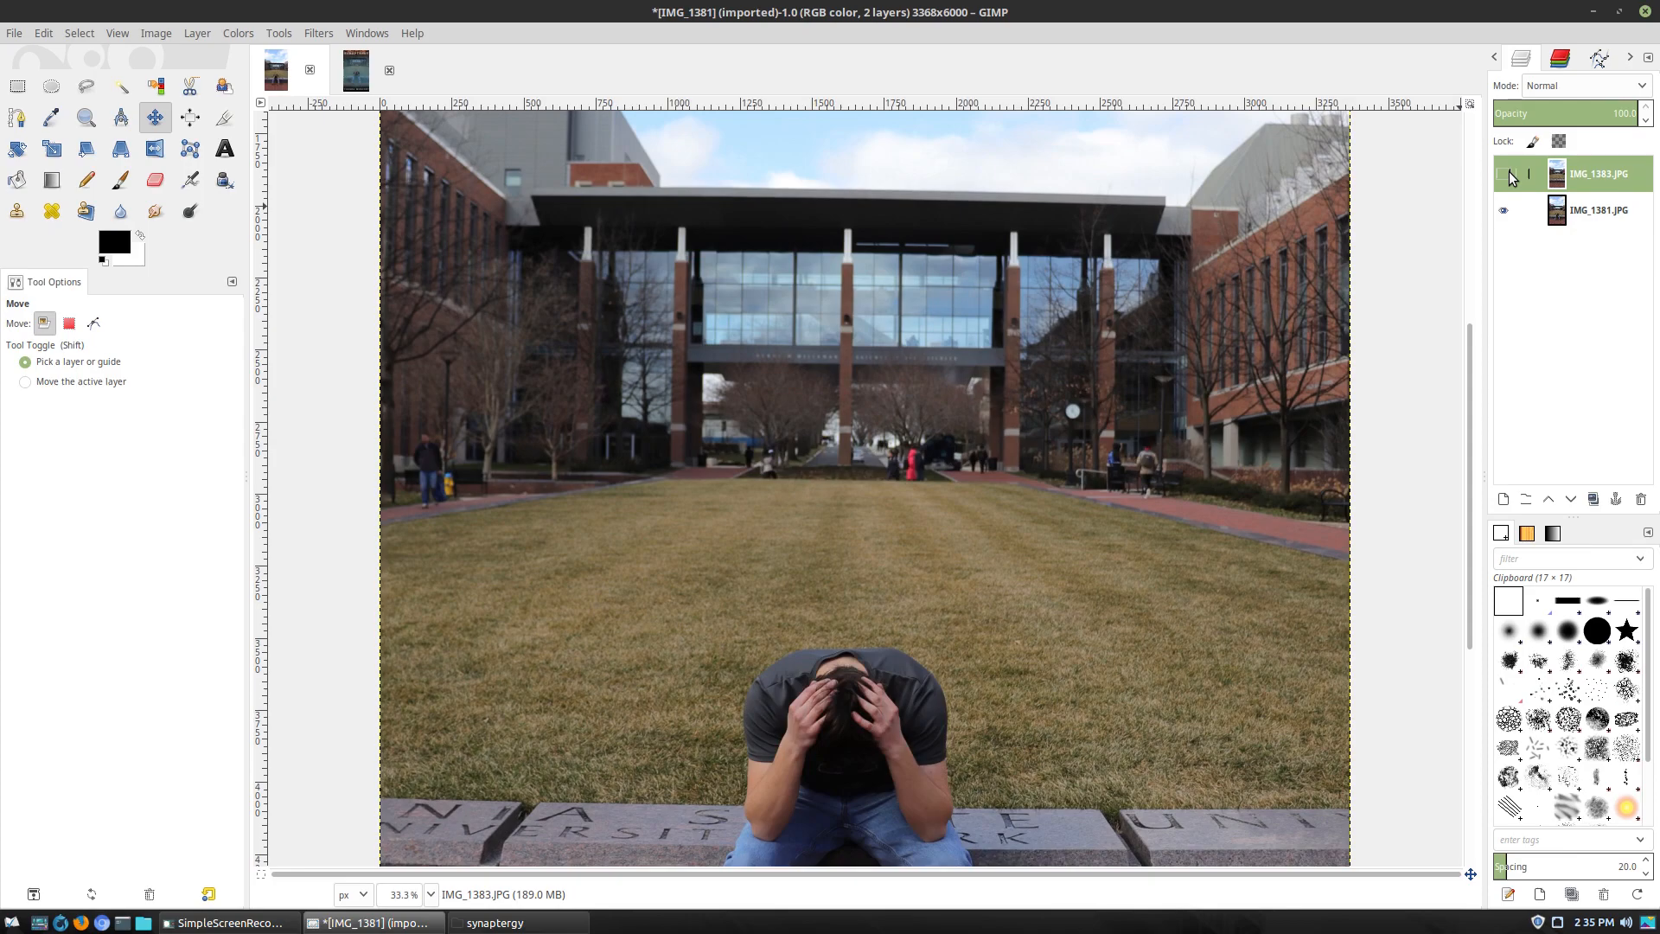
{"action": "left_click", "coordinate": [1509, 175]}
{"action": "left_click", "coordinate": [1509, 176]}
{"action": "left_click", "coordinate": [1508, 173]}
{"action": "left_click", "coordinate": [1508, 173]}
{"action": "left_click", "coordinate": [1508, 173]}
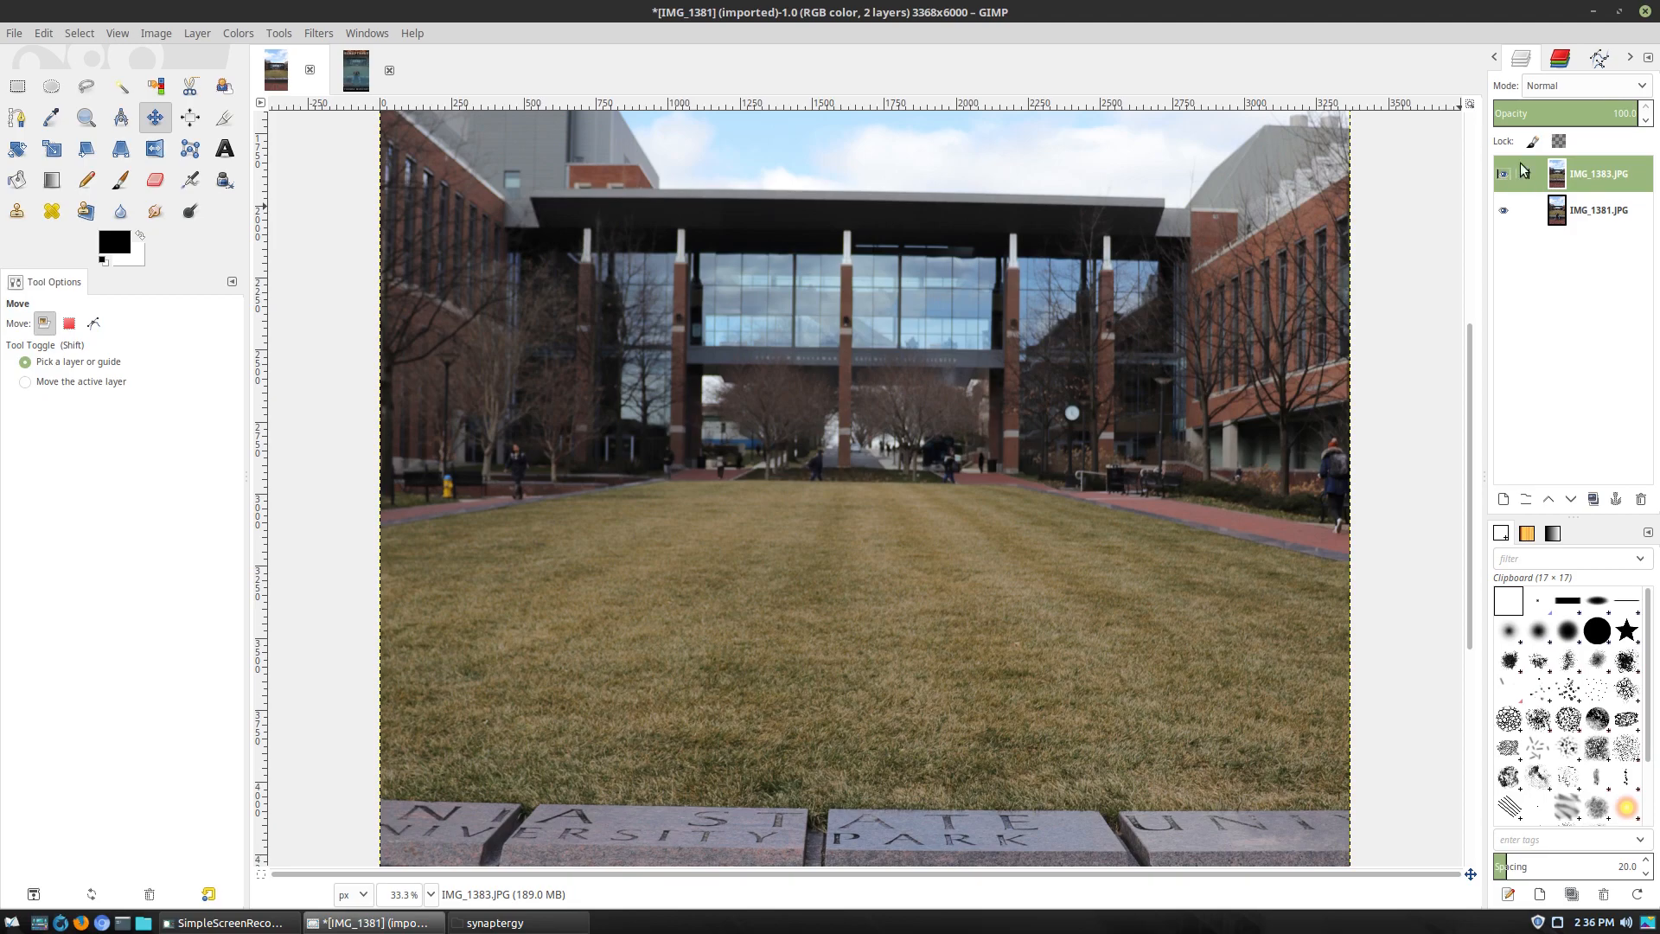
{"action": "left_click", "coordinate": [1505, 175]}
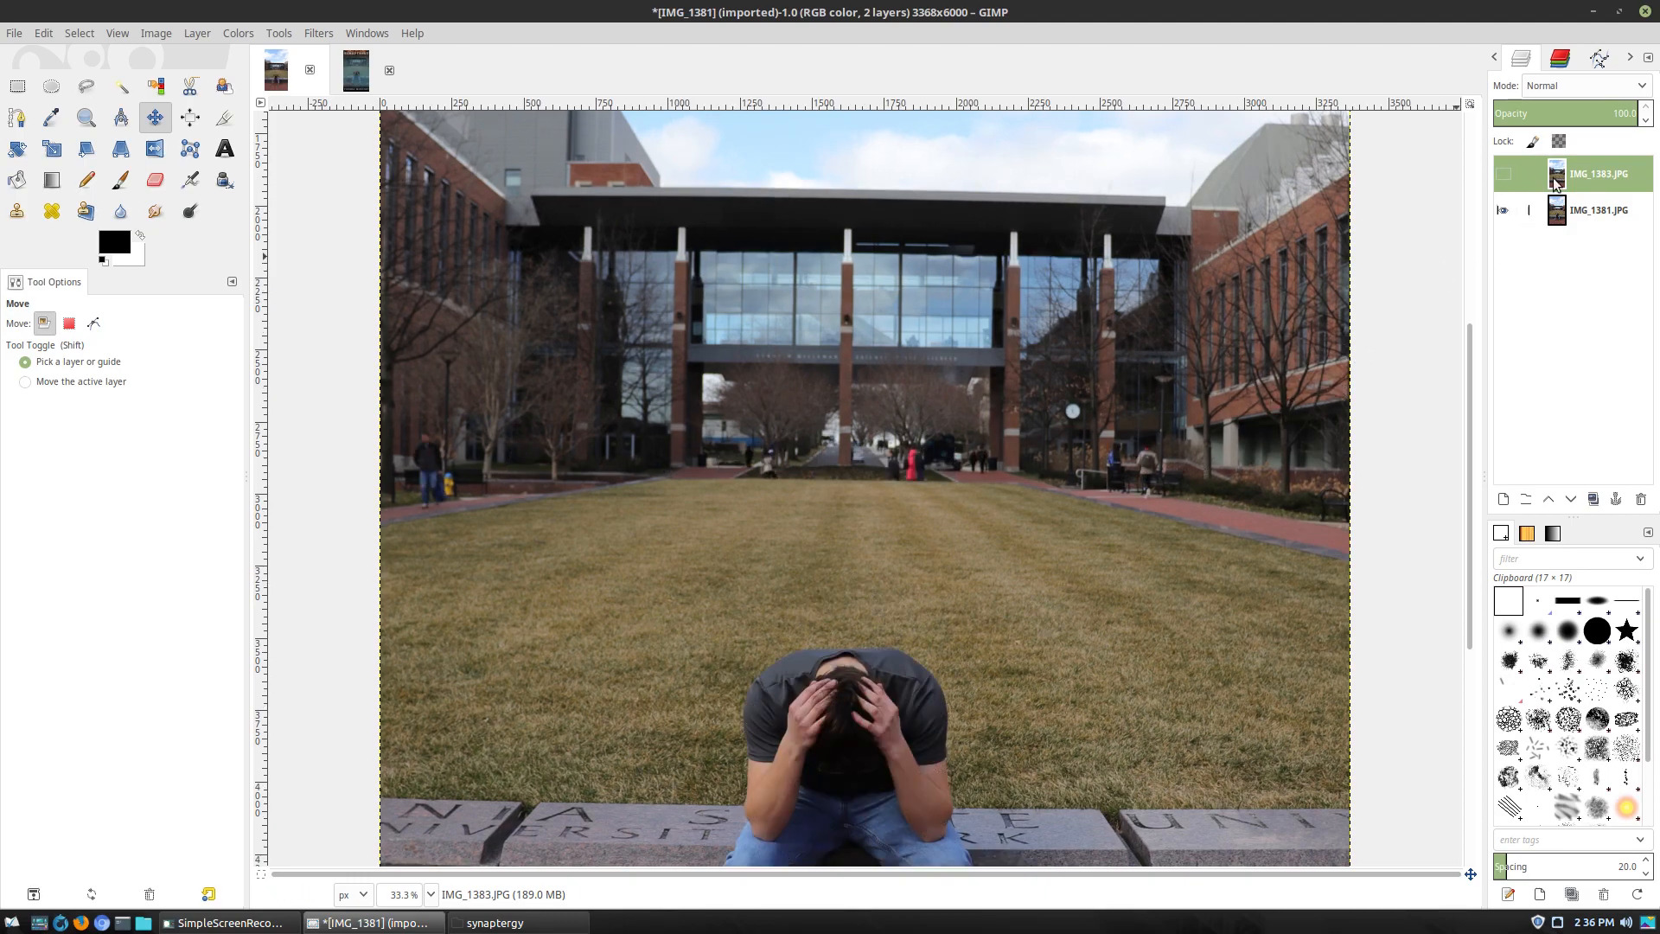
Make the IMG_1383 layer visible and move the IMG_1381 layer above it, checking the stacking by toggling IMG_1381's visibility
{"action": "left_click", "coordinate": [1505, 174]}
{"action": "left_click_drag", "start_coordinate": [1601, 215], "coordinate": [1608, 178]}
{"action": "left_click", "coordinate": [1505, 175]}
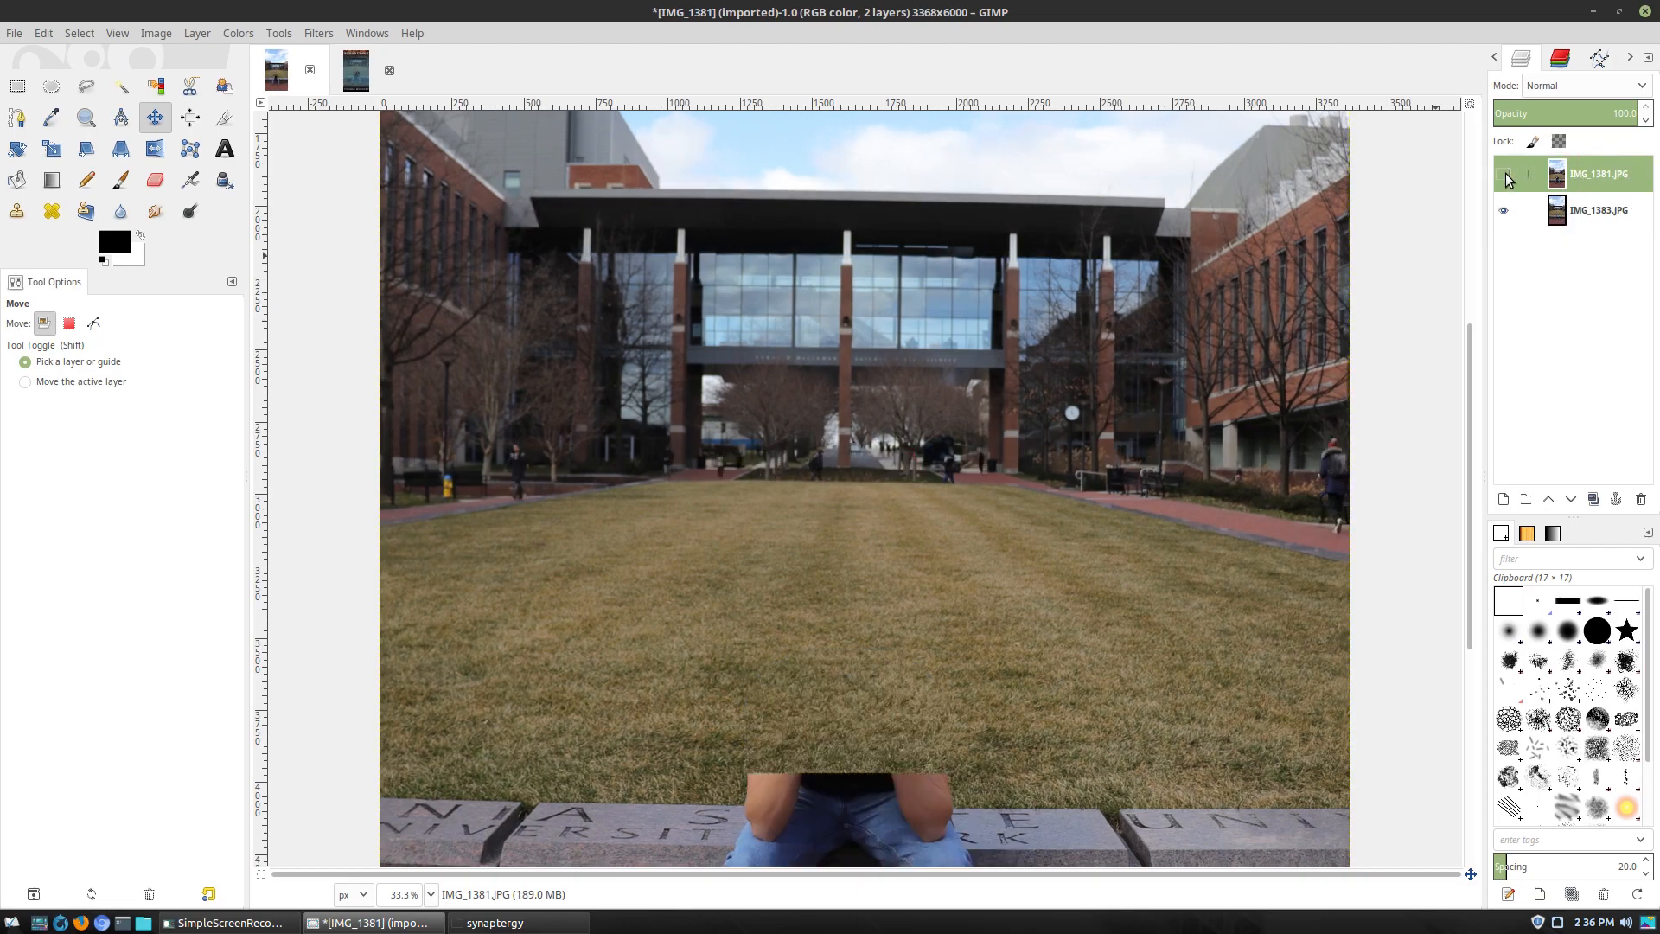
{"action": "left_click", "coordinate": [1505, 175]}
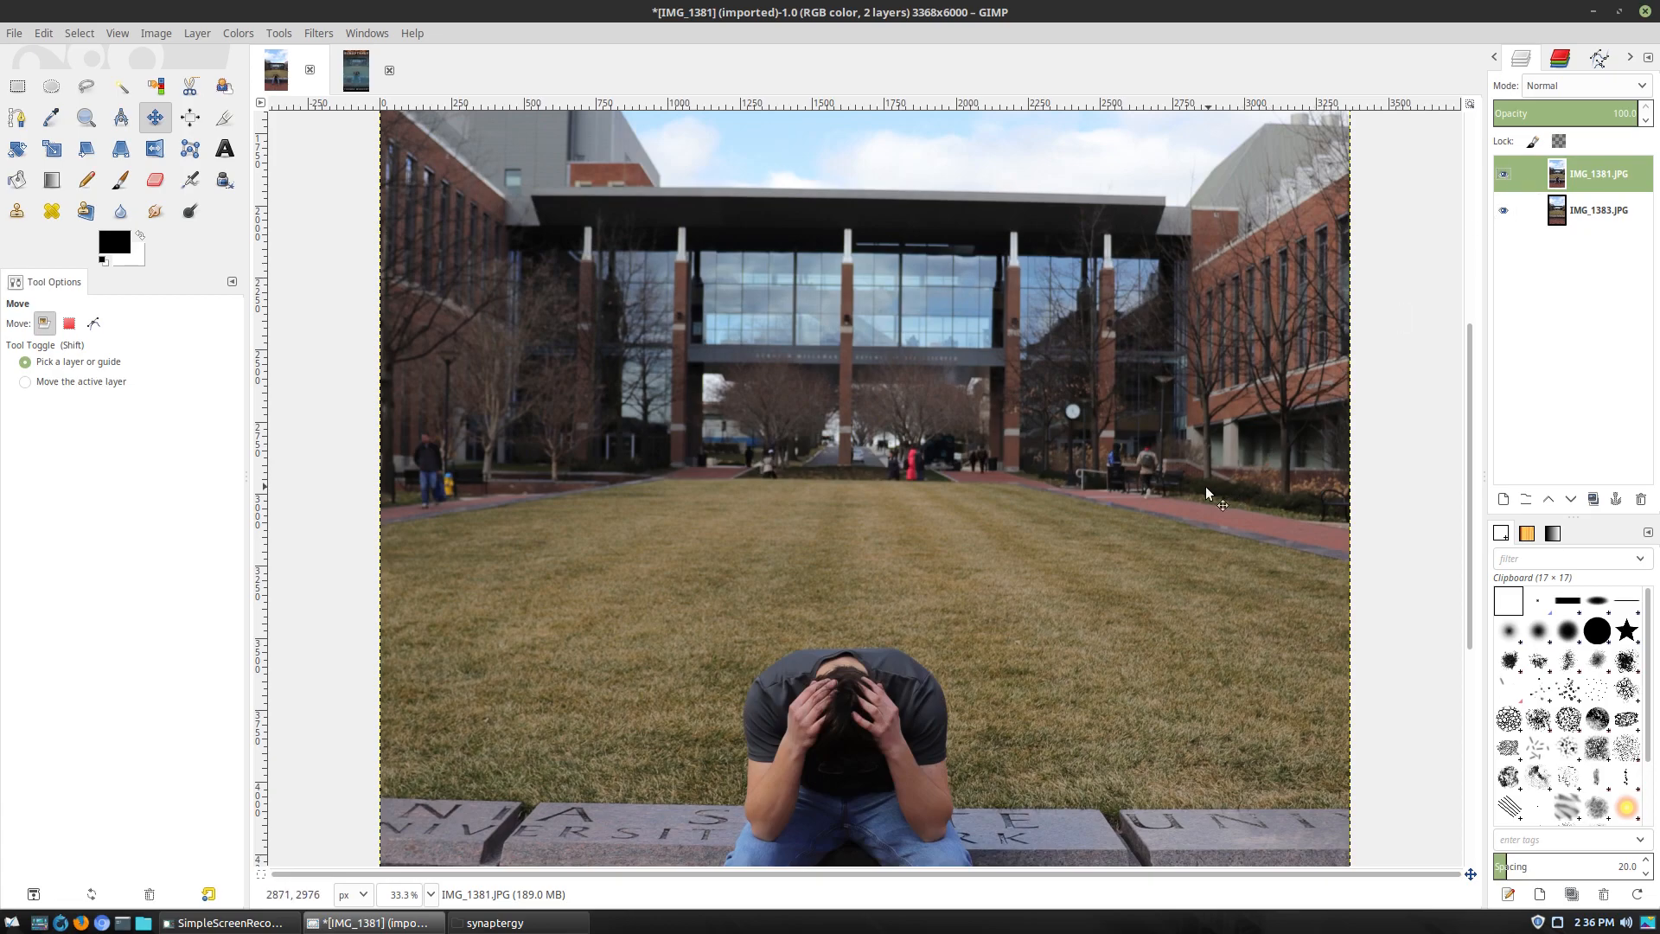
{"action": "scroll", "coordinate": [1151, 504], "scroll_direction": "up", "scroll_amount": 2}
{"action": "scroll", "coordinate": [1150, 504], "scroll_direction": "down", "scroll_amount": 2}
Add an alpha channel to the IMG_1381 layer, hide IMG_1383, and remove the alpha channel again
{"action": "right_click", "coordinate": [1592, 170]}
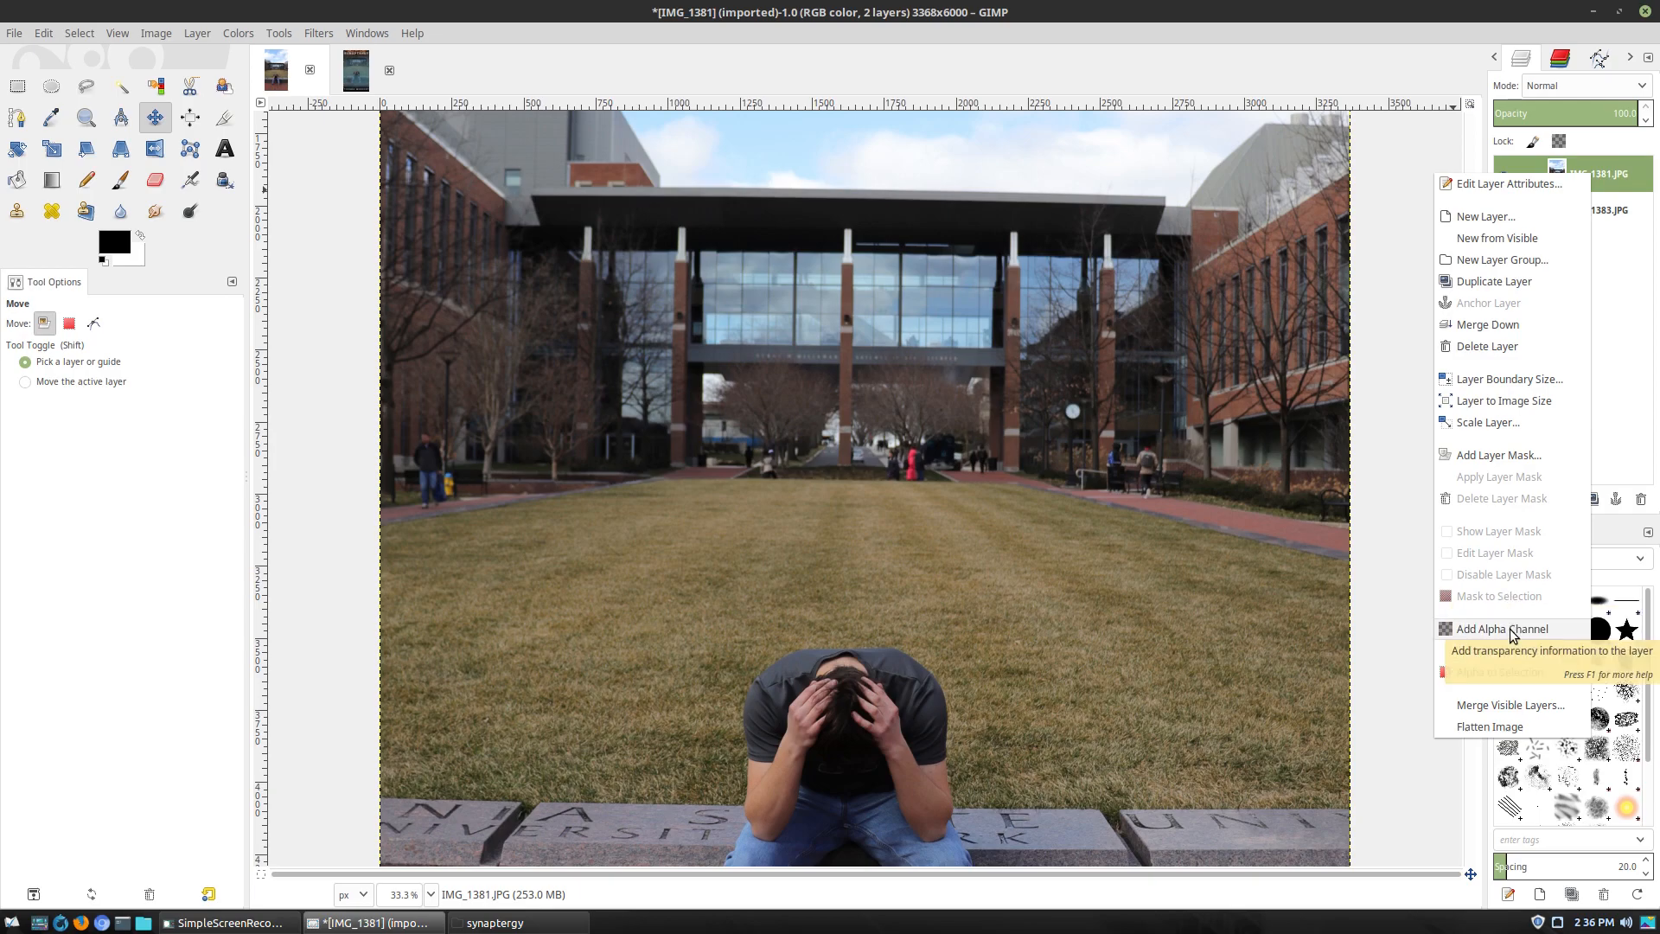
{"action": "left_click", "coordinate": [1511, 630]}
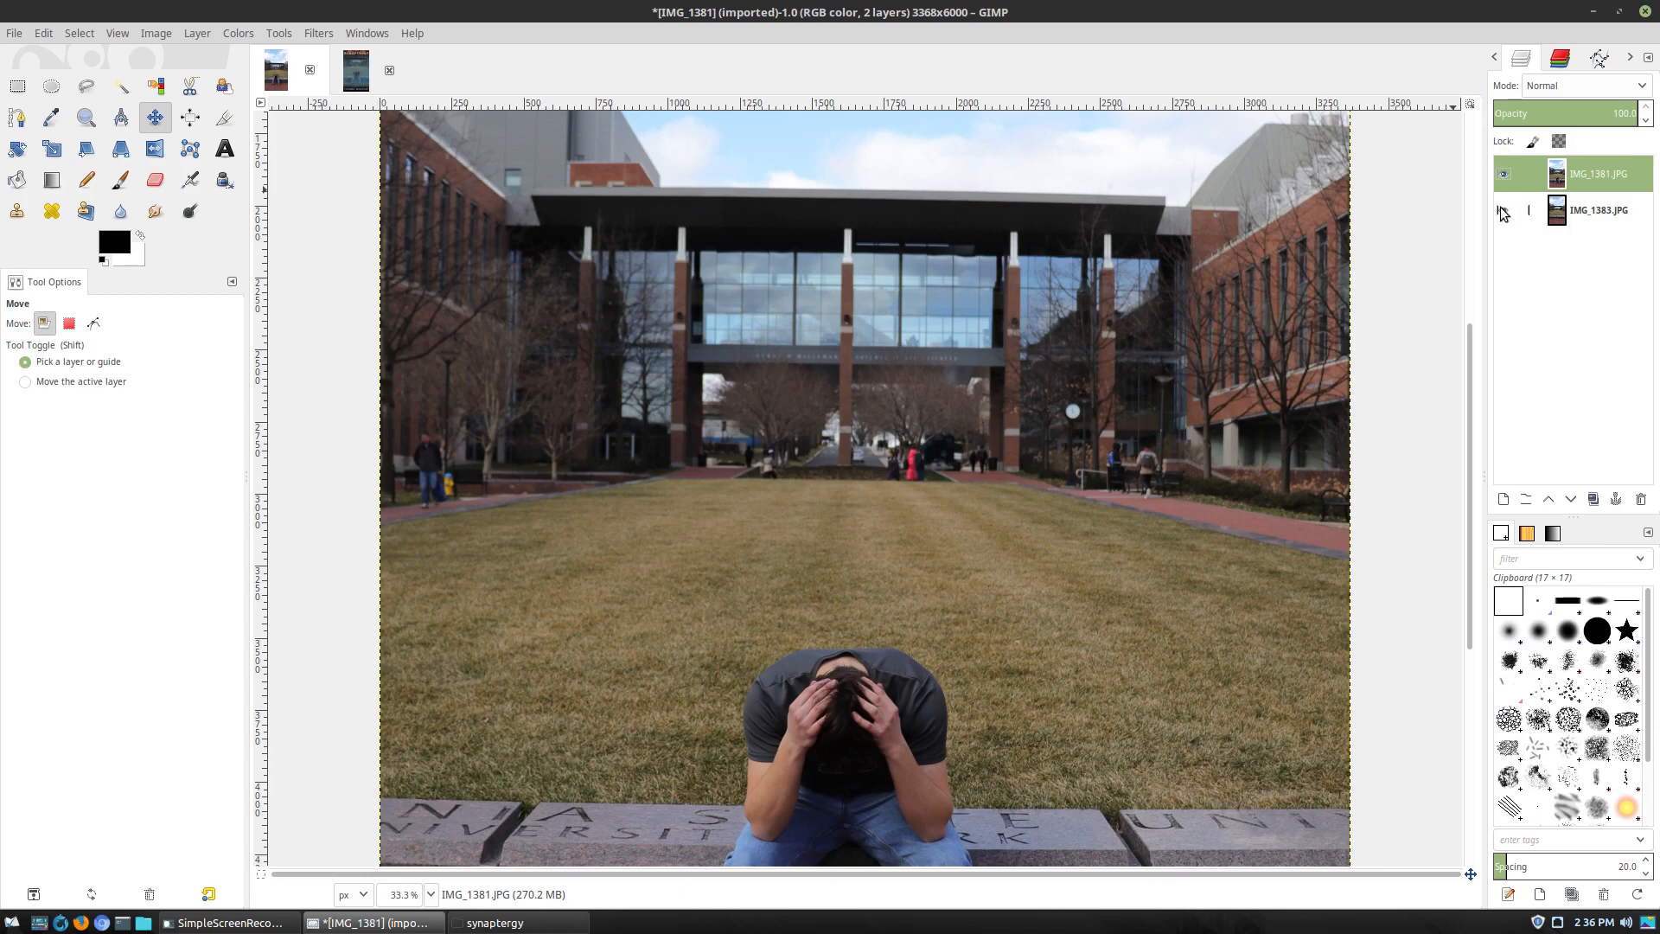
{"action": "right_click", "coordinate": [1585, 171]}
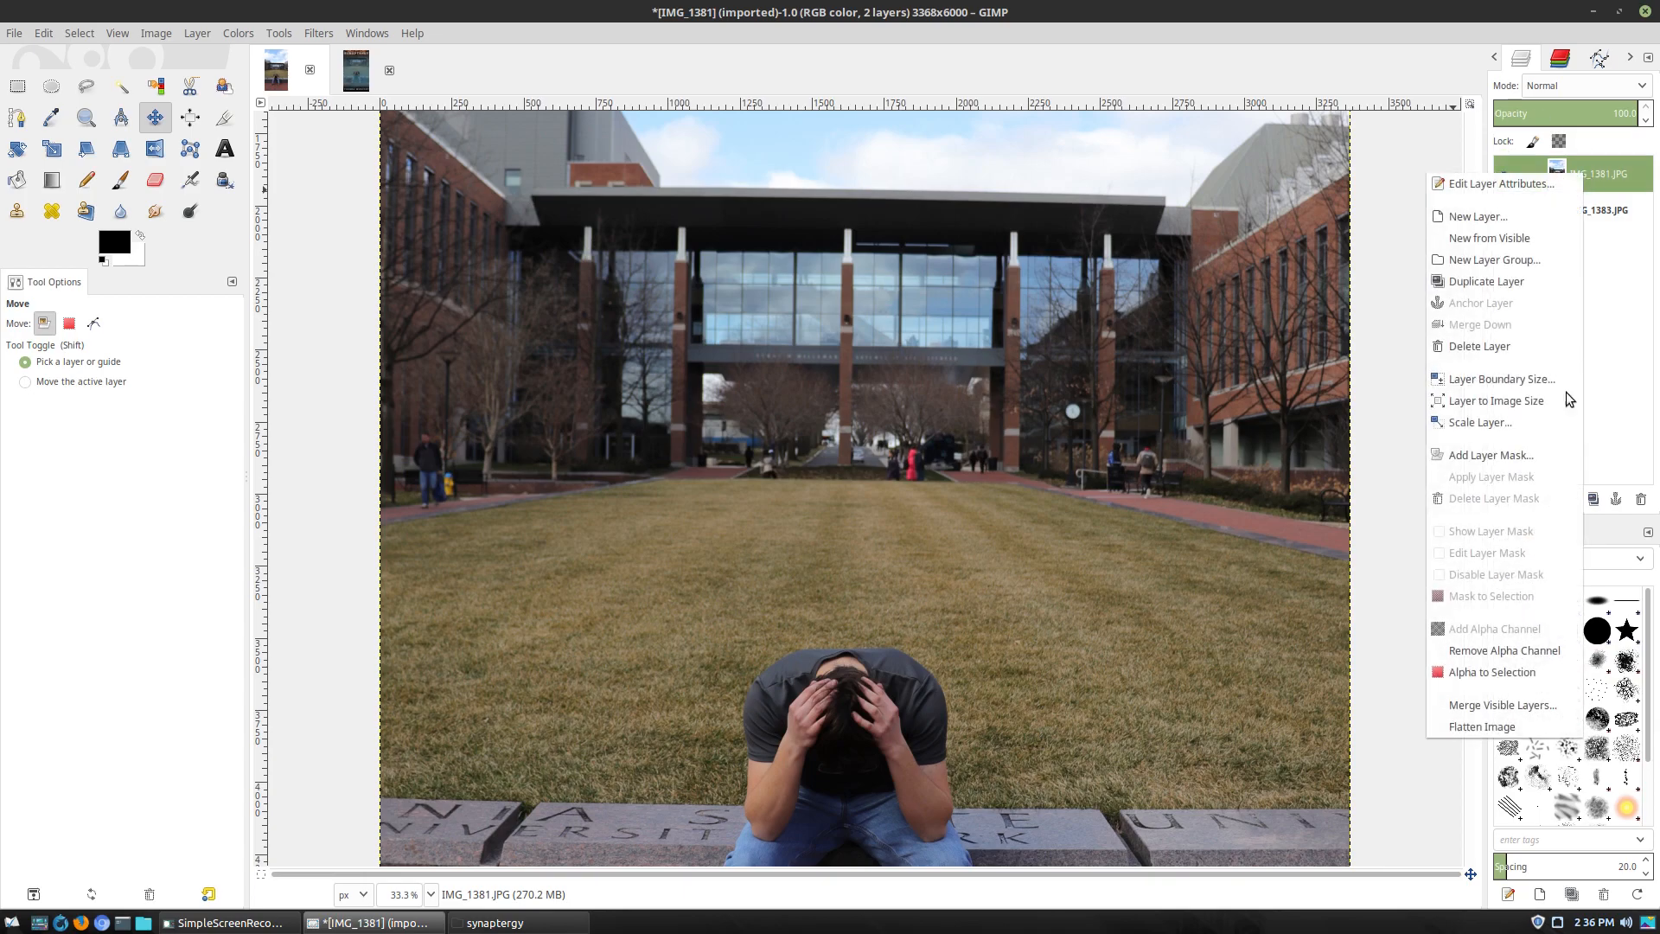
{"action": "left_click", "coordinate": [1483, 650]}
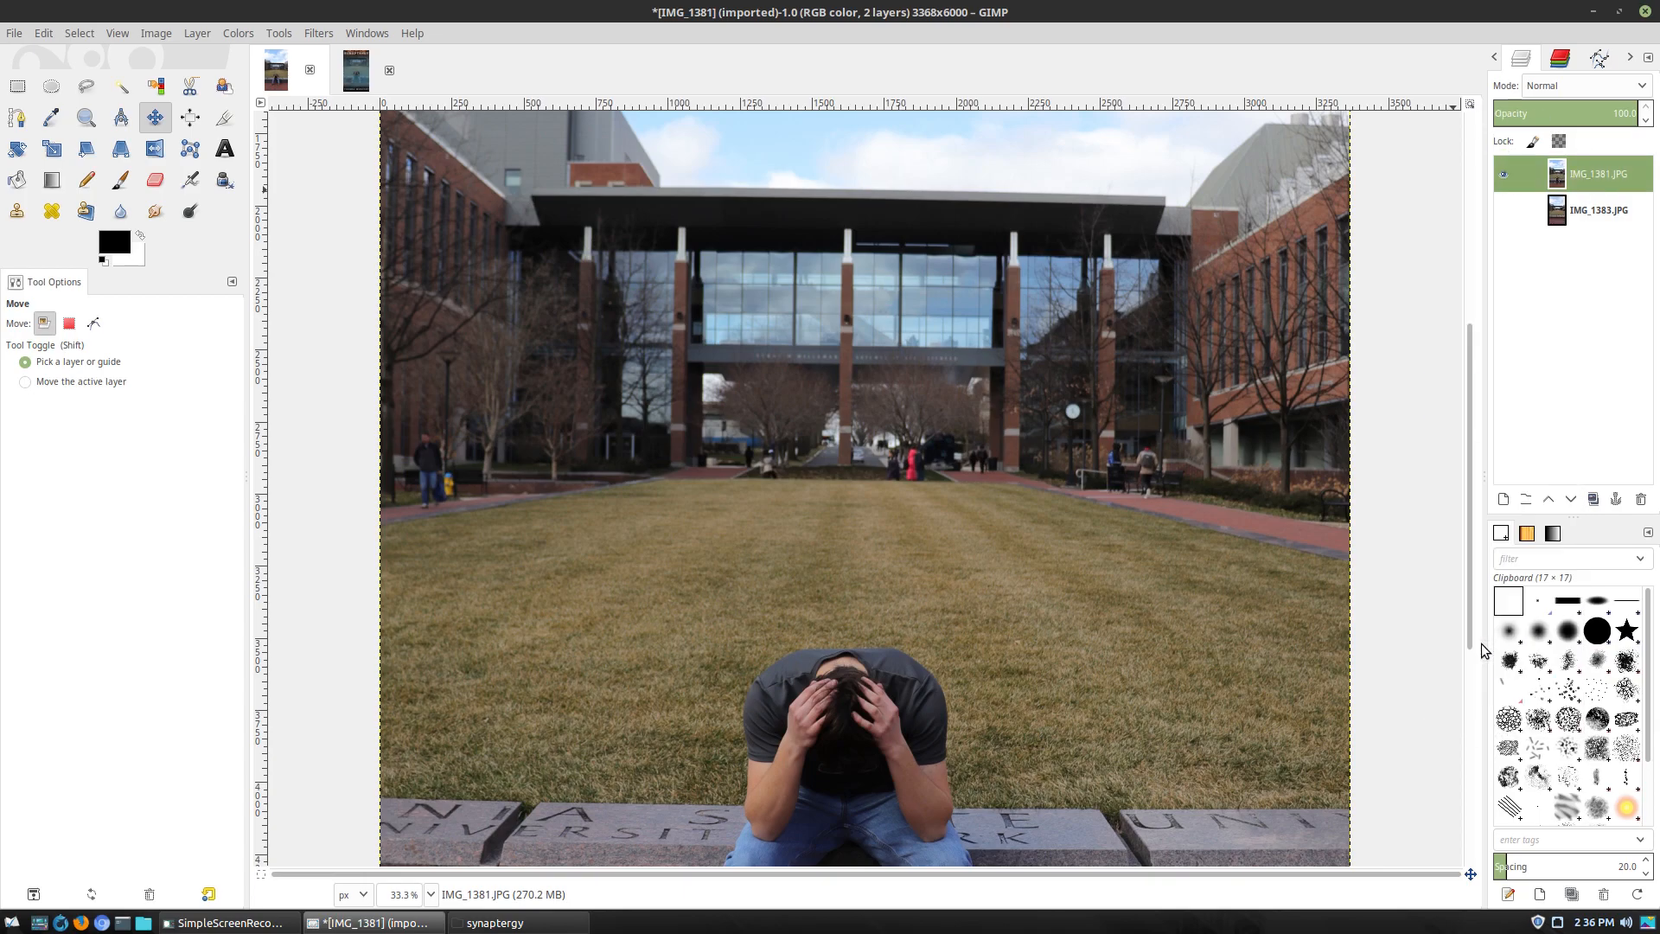
Erase a test stroke across the building's lower part on the IMG_1381 layer without alpha, and undo it
{"action": "left_click", "coordinate": [156, 184]}
{"action": "left_click_drag", "start_coordinate": [692, 454], "coordinate": [1081, 440]}
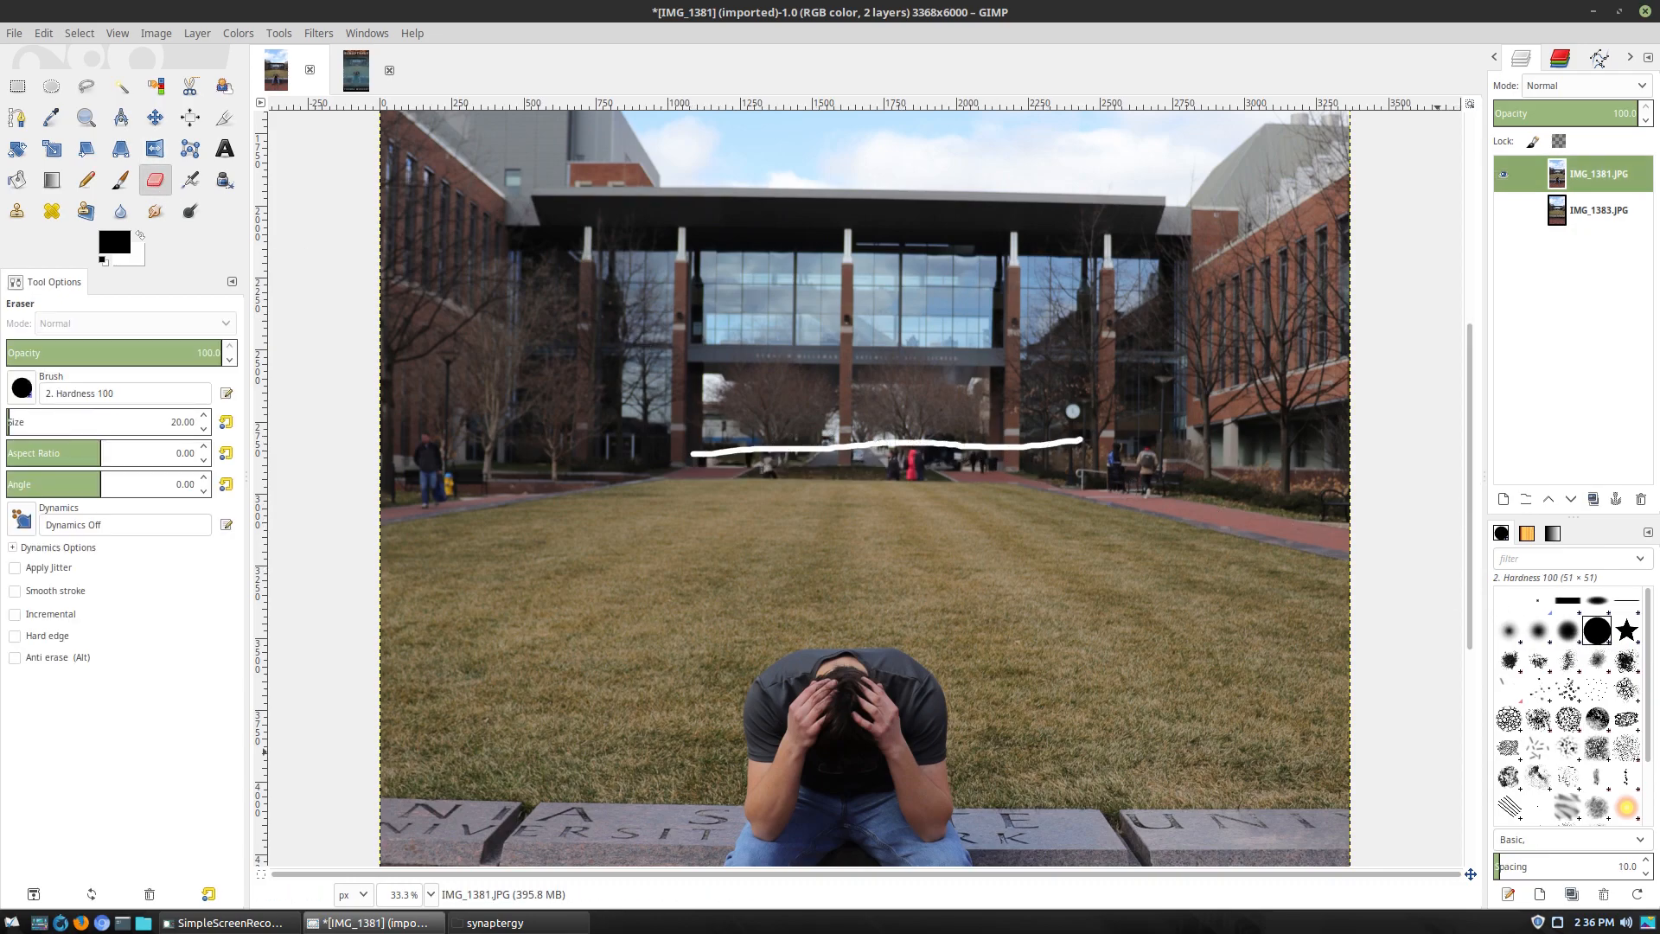
{"action": "key", "text": "ctrl+z"}
Add an alpha channel to the IMG_1381 layer, try an eraser stroke and undo it, and show IMG_1383 again
{"action": "right_click", "coordinate": [1596, 173]}
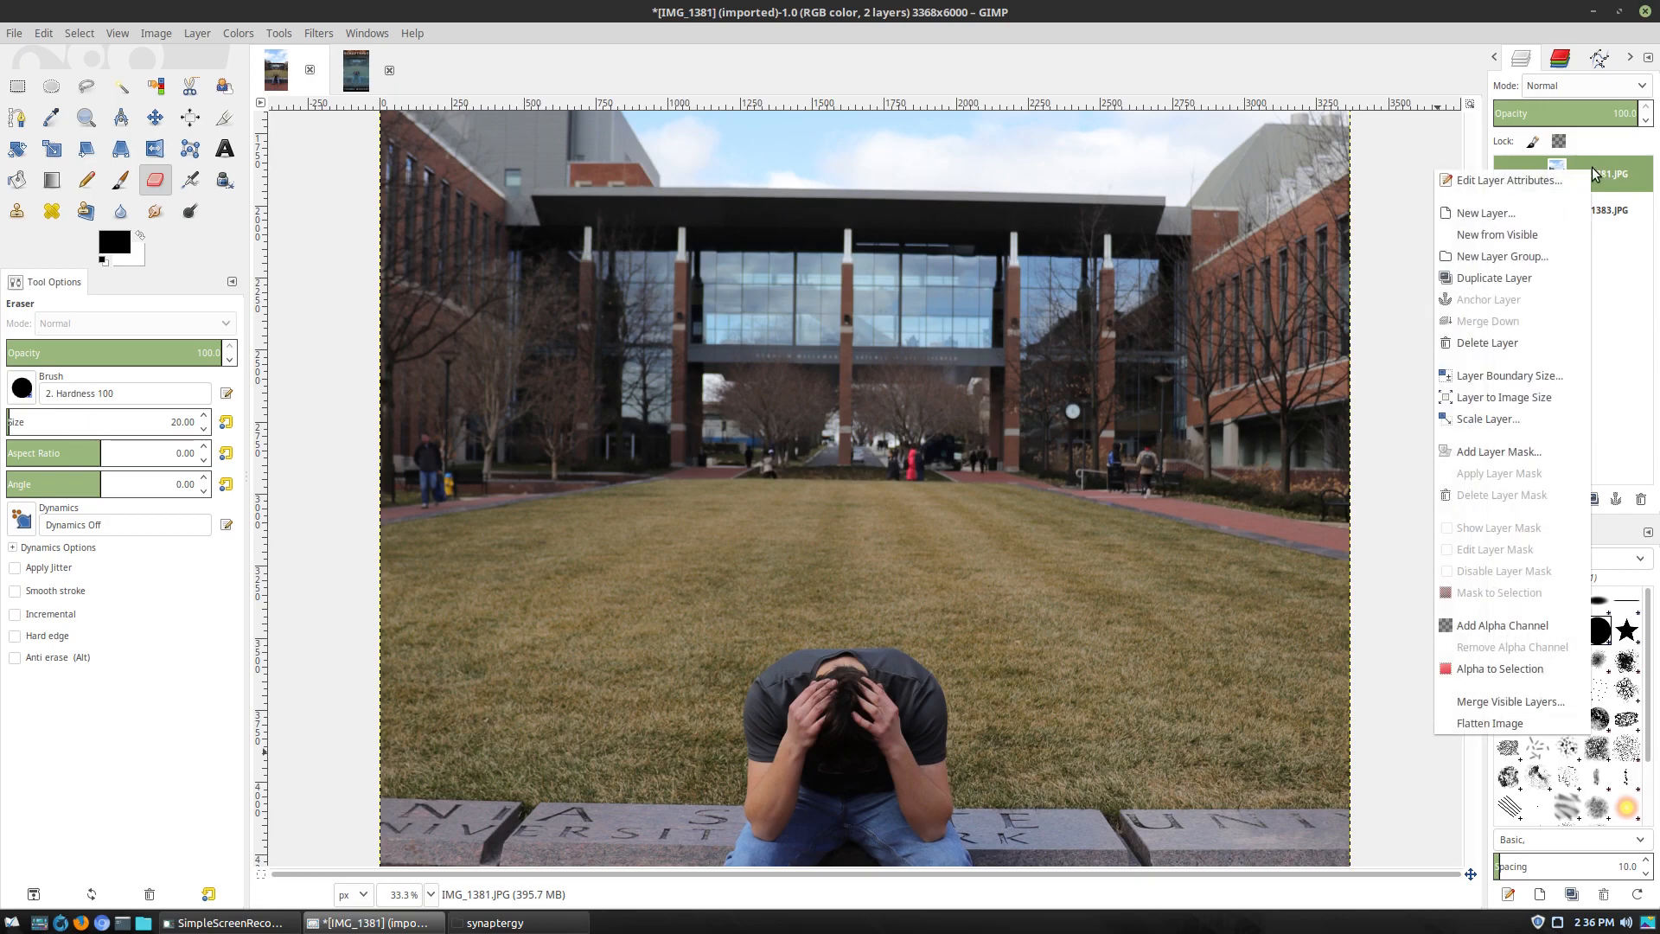
{"action": "left_click", "coordinate": [1479, 625]}
{"action": "left_click_drag", "start_coordinate": [711, 435], "coordinate": [1021, 409]}
{"action": "key", "text": "ctrl+z"}
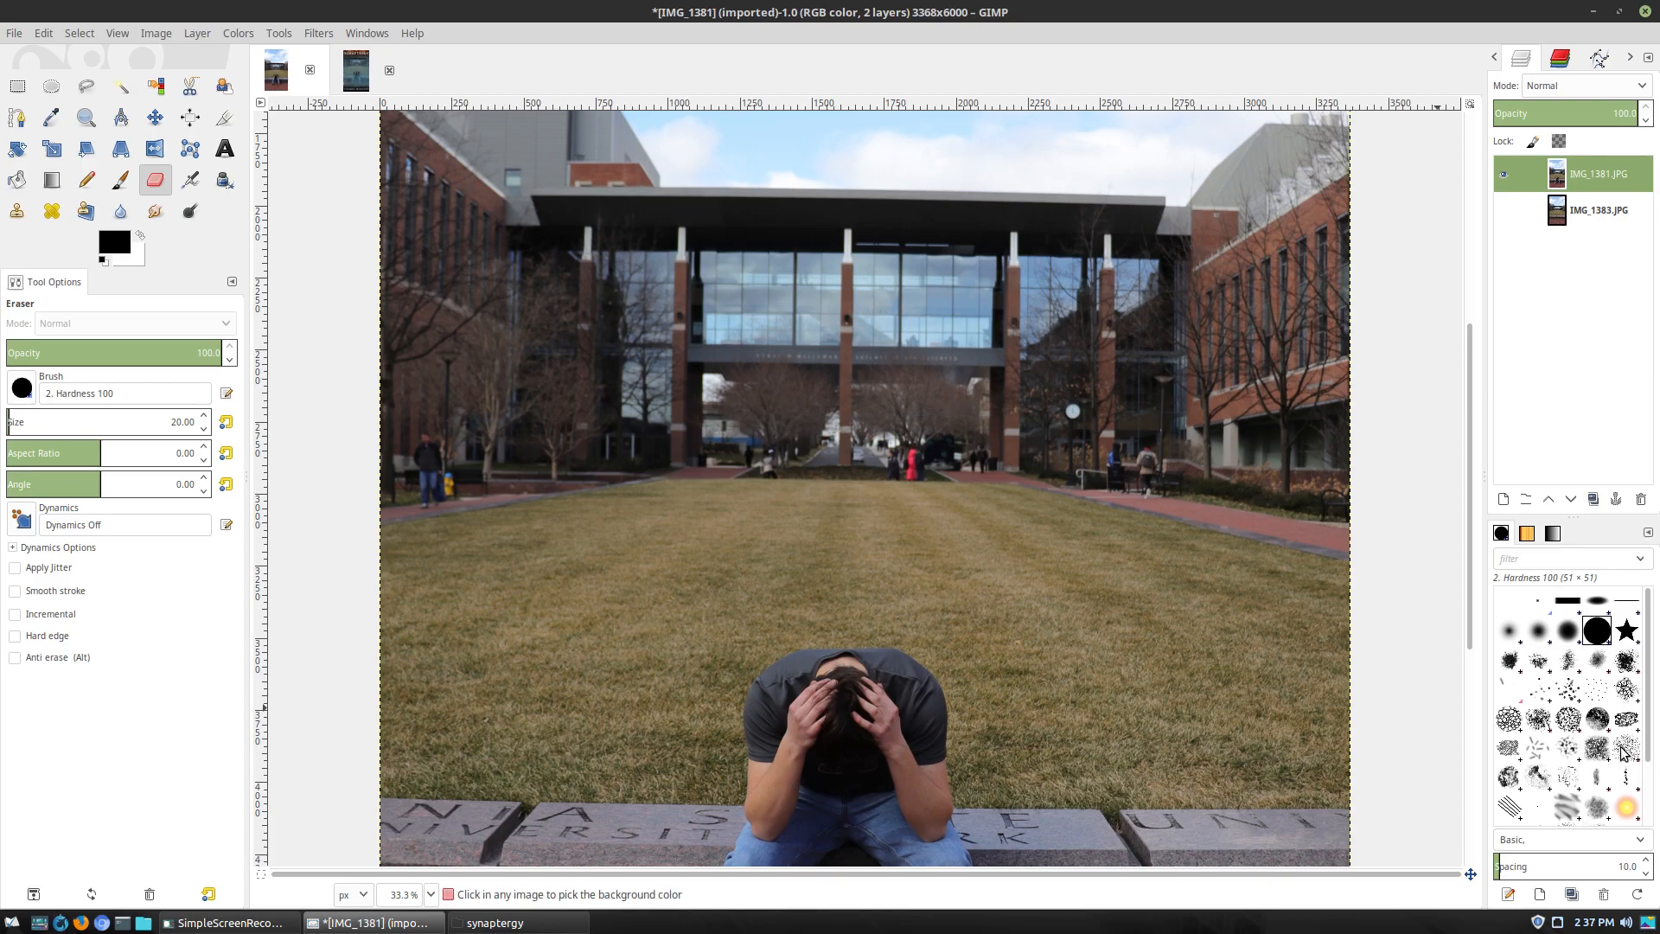
{"action": "left_click", "coordinate": [1507, 211]}
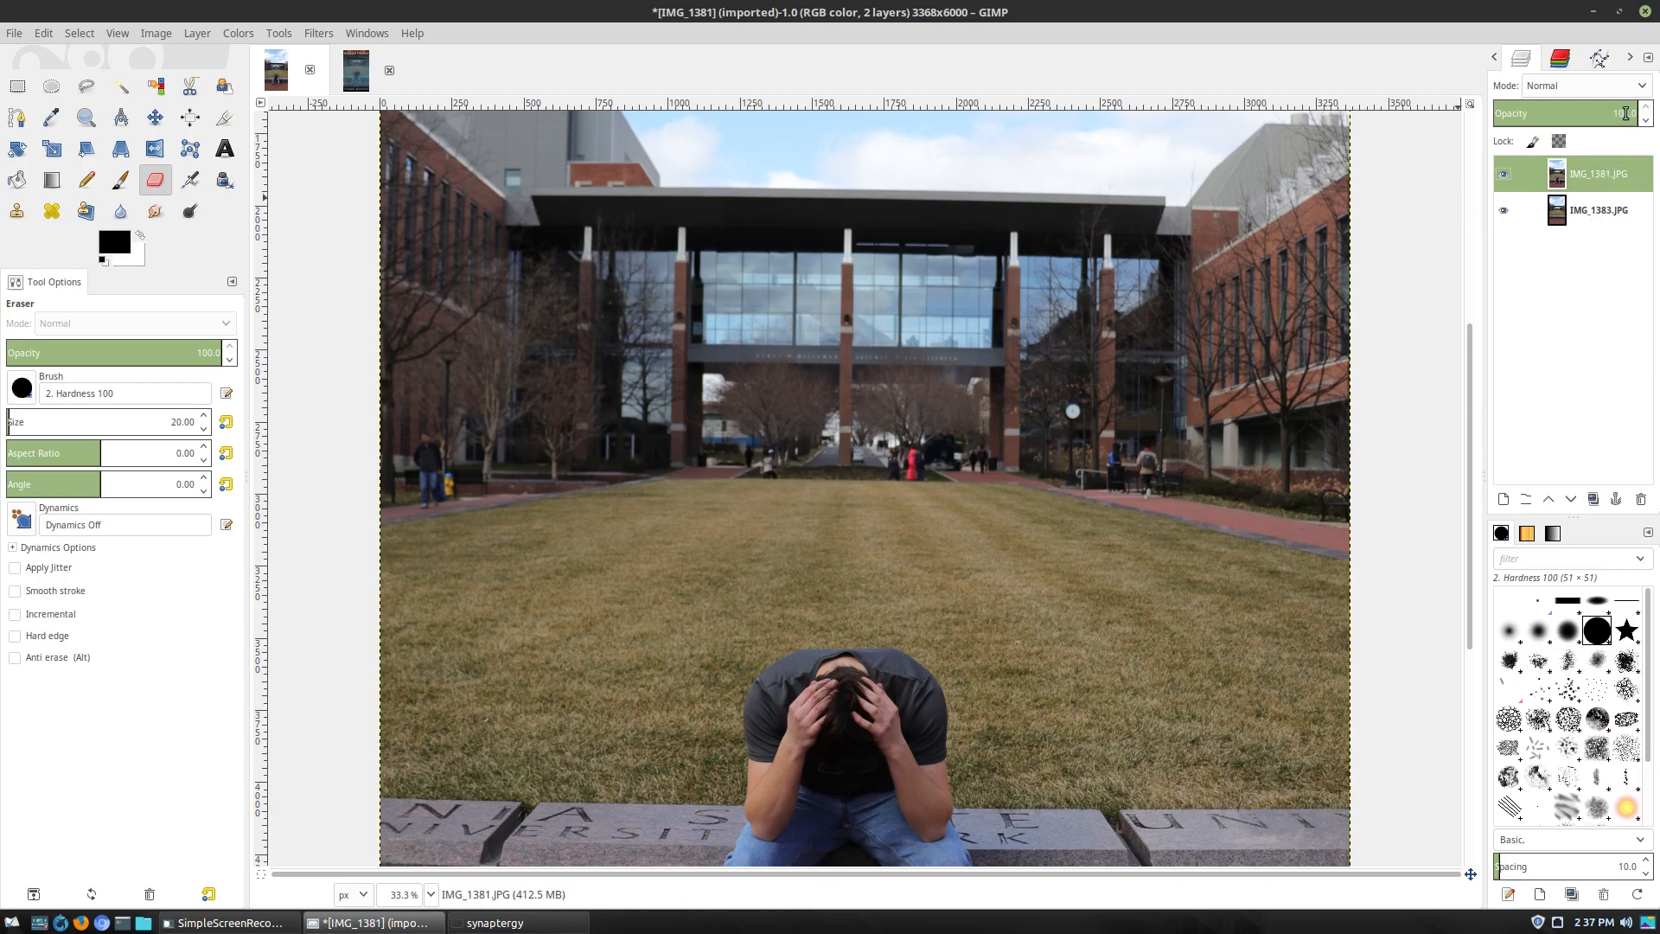
Fade the IMG_1381 layer's opacity down to about 10 to compare it with IMG_1383, and restore it to 100
{"action": "left_click_drag", "start_coordinate": [1613, 120], "coordinate": [1284, 107]}
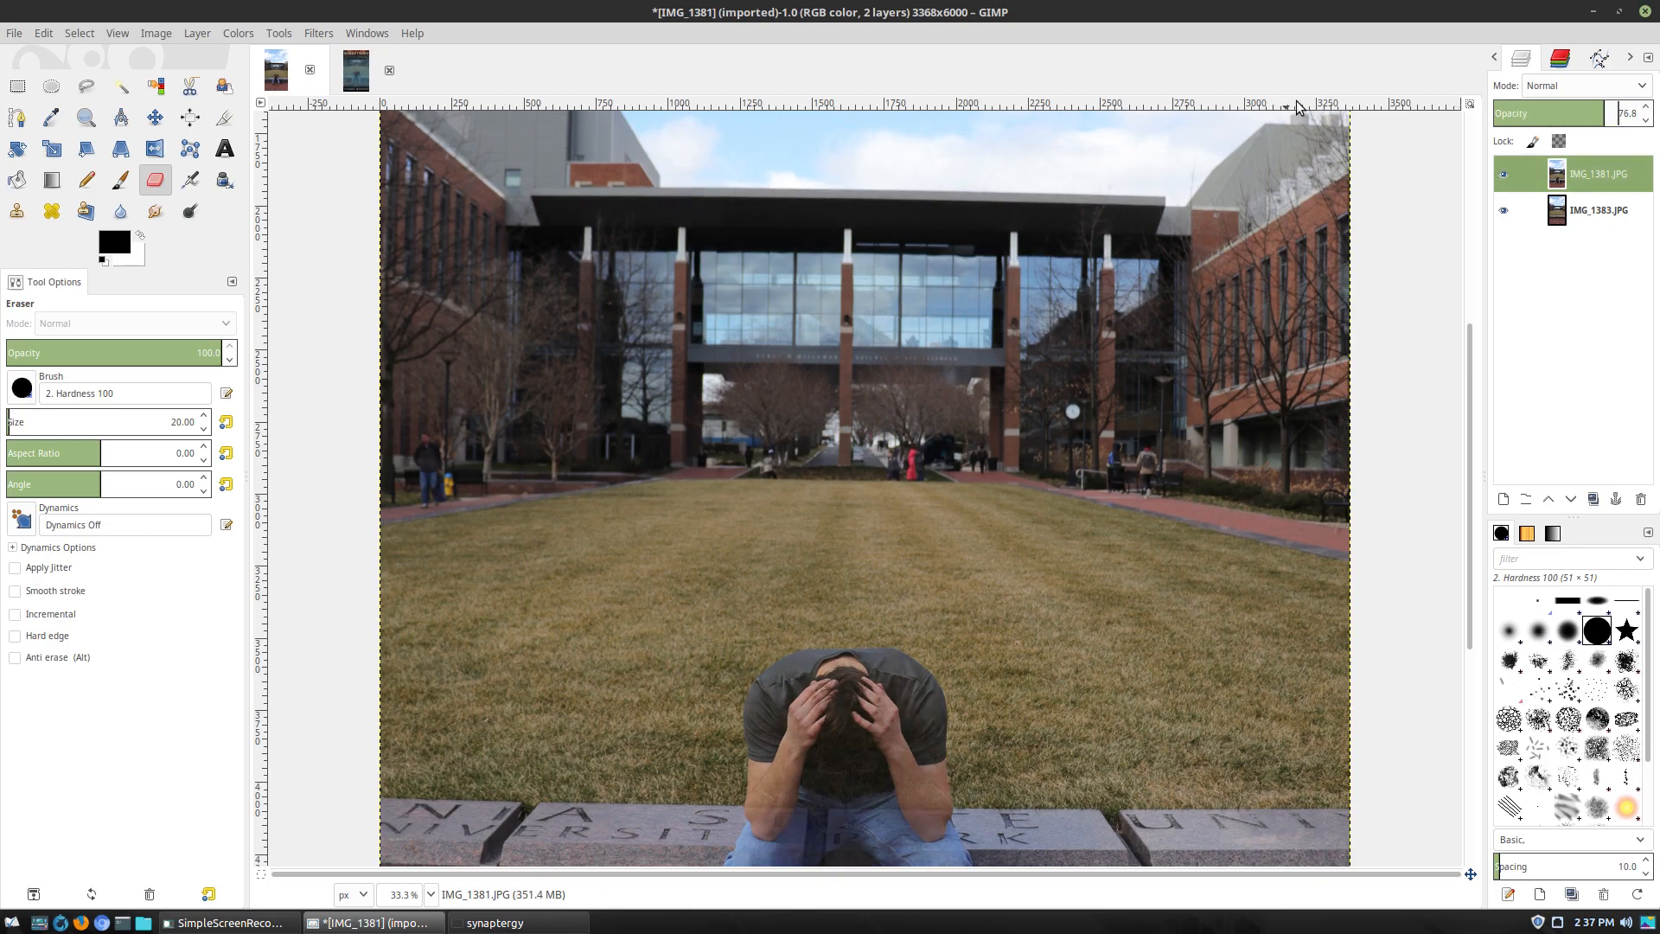
{"action": "left_click_drag", "start_coordinate": [1600, 117], "coordinate": [1395, 121]}
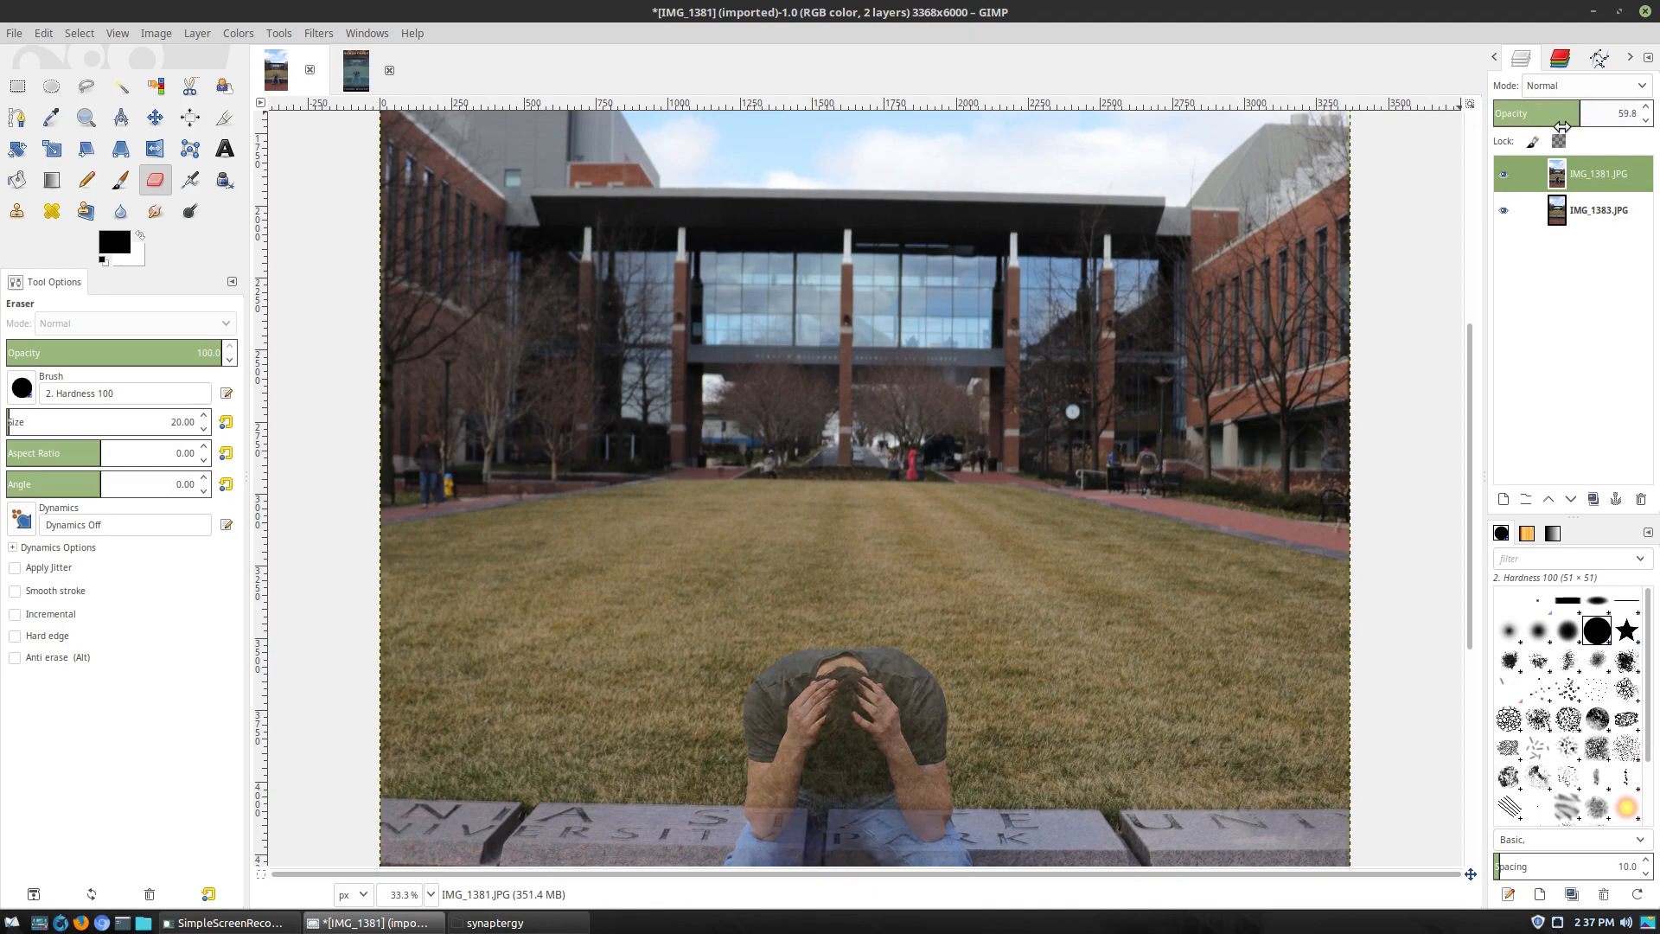
{"action": "left_click_drag", "start_coordinate": [1576, 115], "coordinate": [1498, 118]}
{"action": "left_click_drag", "start_coordinate": [1509, 115], "coordinate": [1574, 115]}
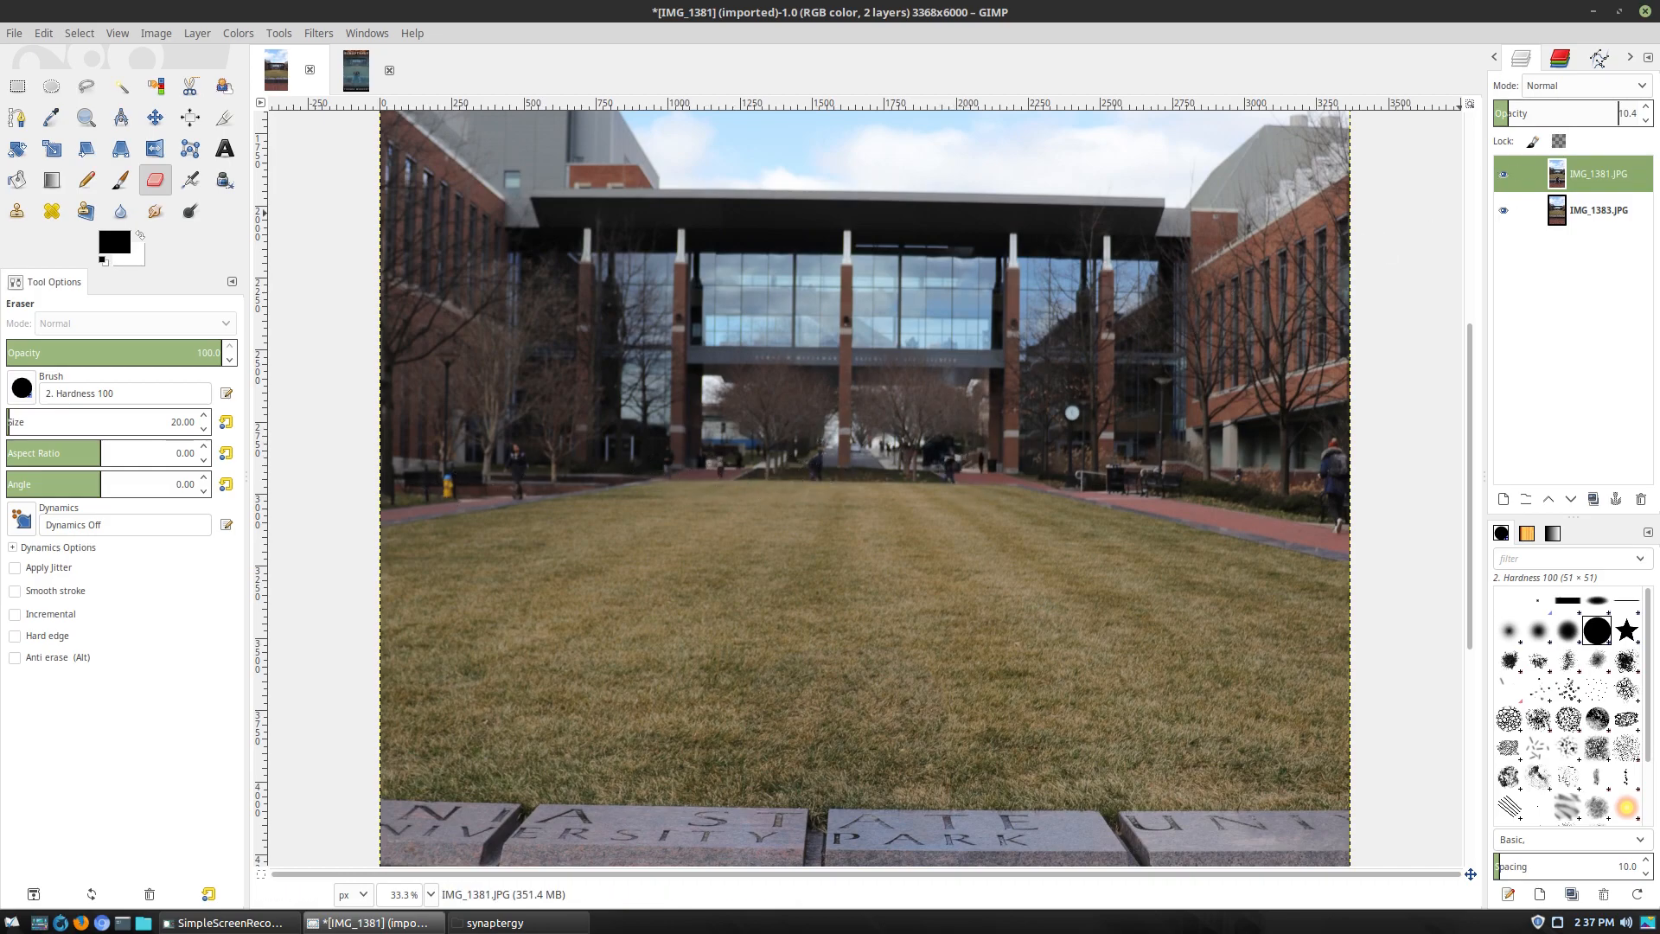
{"action": "left_click", "coordinate": [1511, 116]}
{"action": "left_click_drag", "start_coordinate": [1511, 117], "coordinate": [1648, 115]}
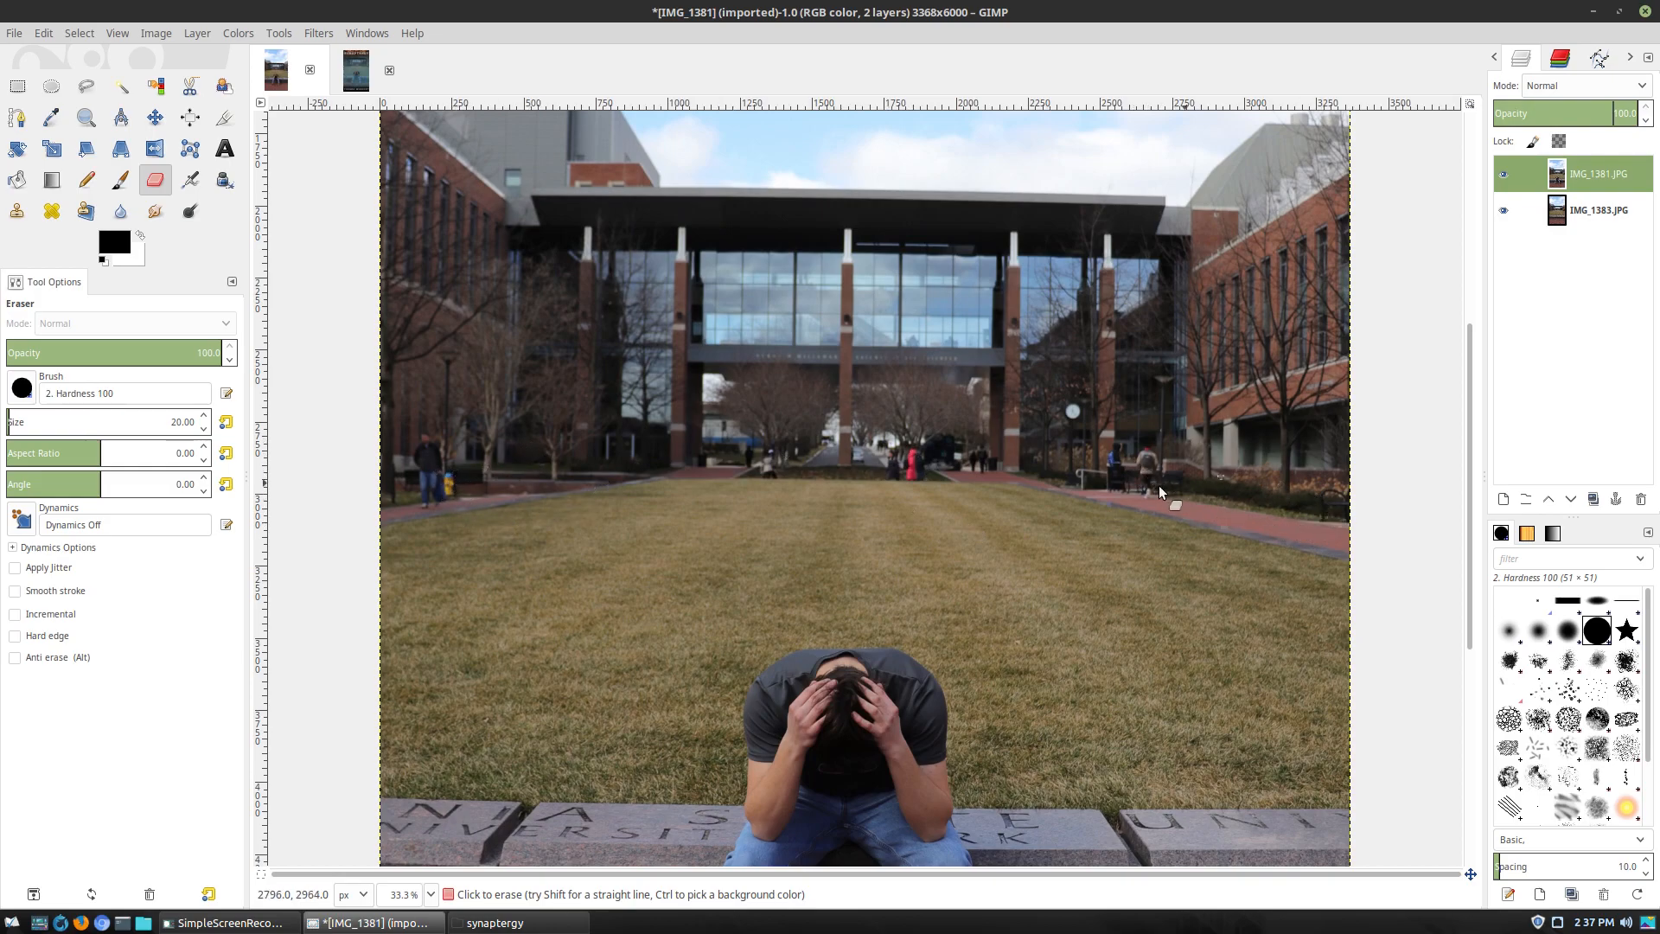
Set the IMG_1381 layer's opacity to 75.1 and compare the bench area with IMG_1383 by toggling the upper layer's visibility
{"action": "left_click_drag", "start_coordinate": [1608, 118], "coordinate": [1541, 118]}
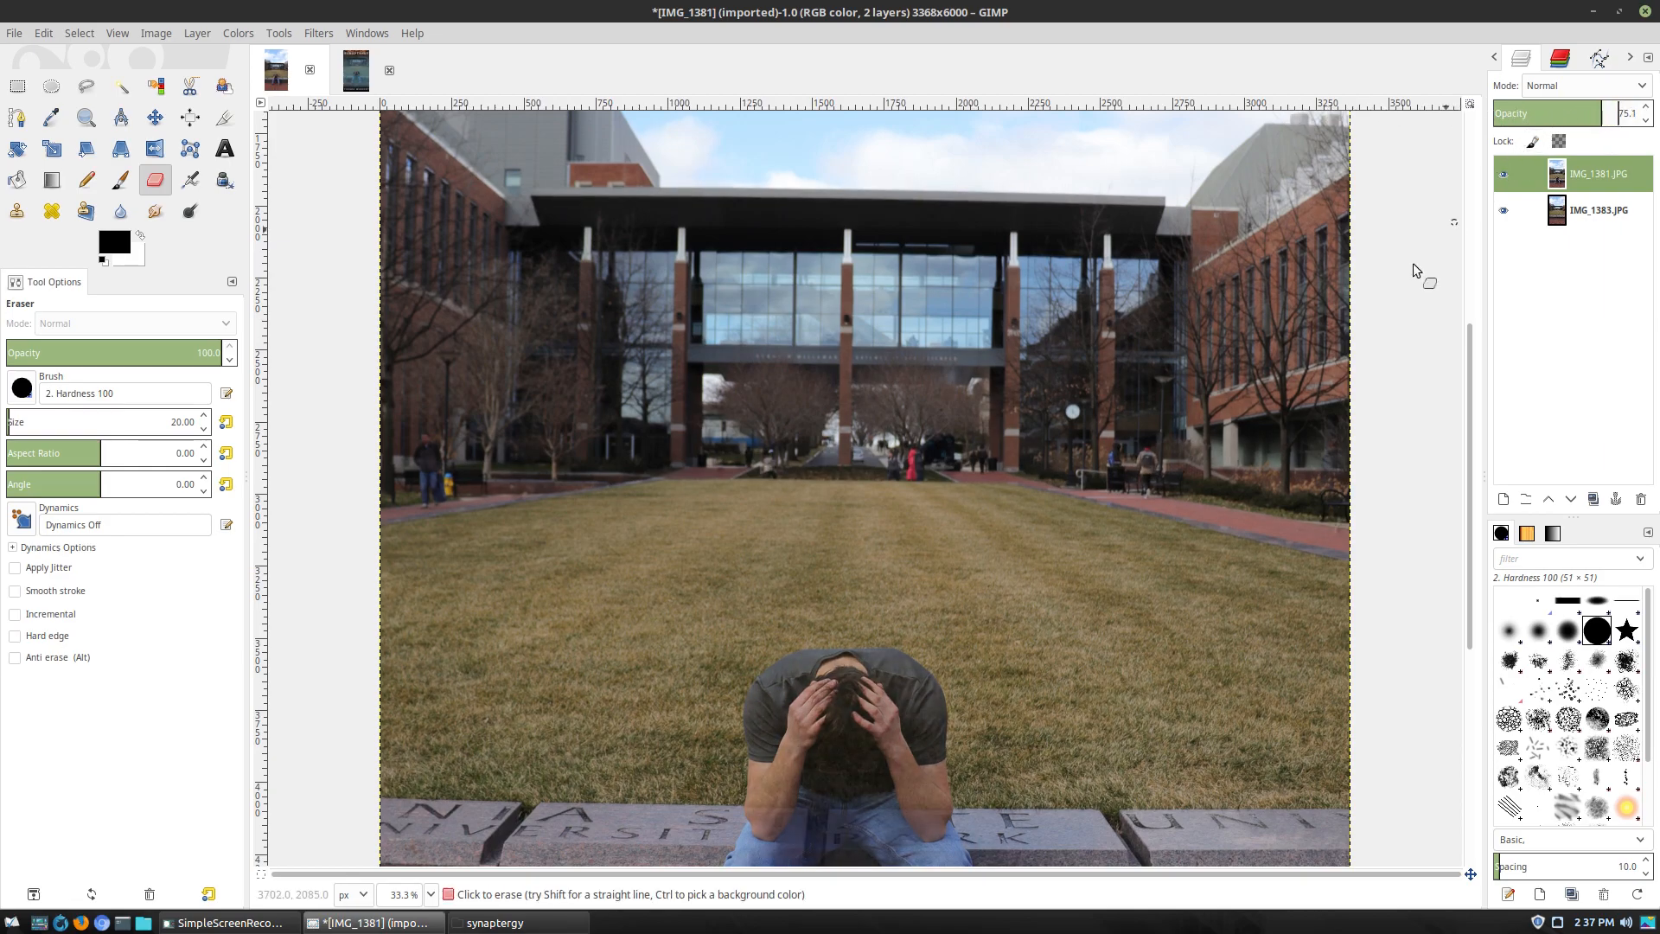
{"action": "scroll", "coordinate": [1162, 481], "scroll_direction": "up", "scroll_amount": 4}
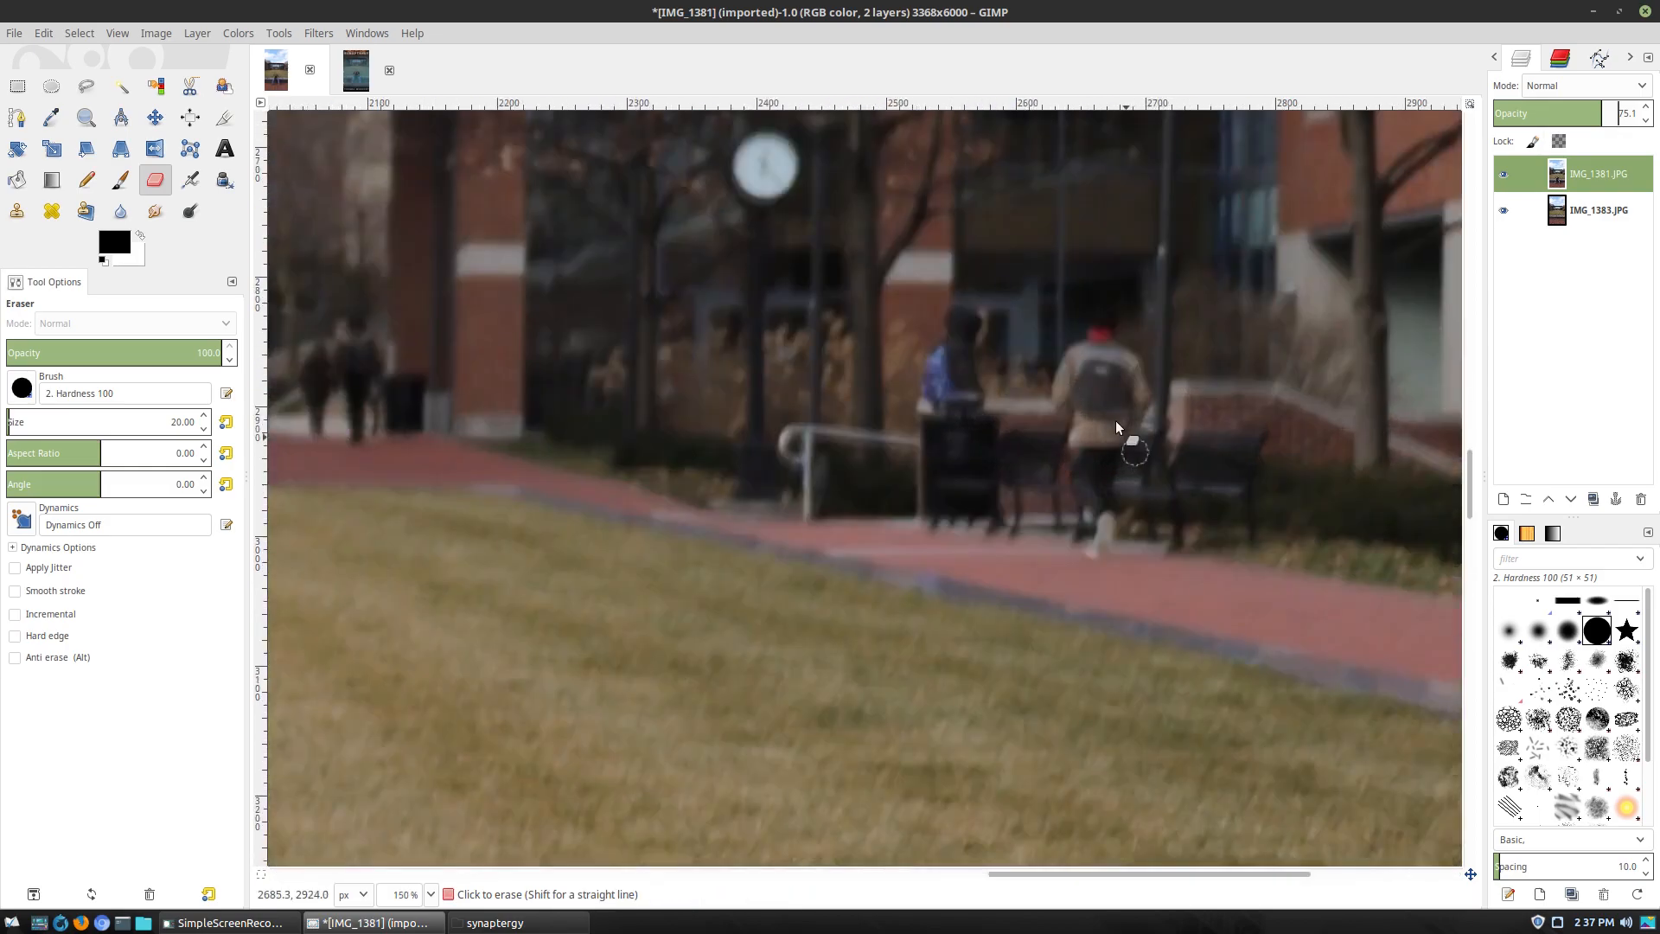
{"action": "left_click", "coordinate": [1505, 175]}
{"action": "left_click", "coordinate": [1507, 175]}
{"action": "left_click", "coordinate": [1506, 176]}
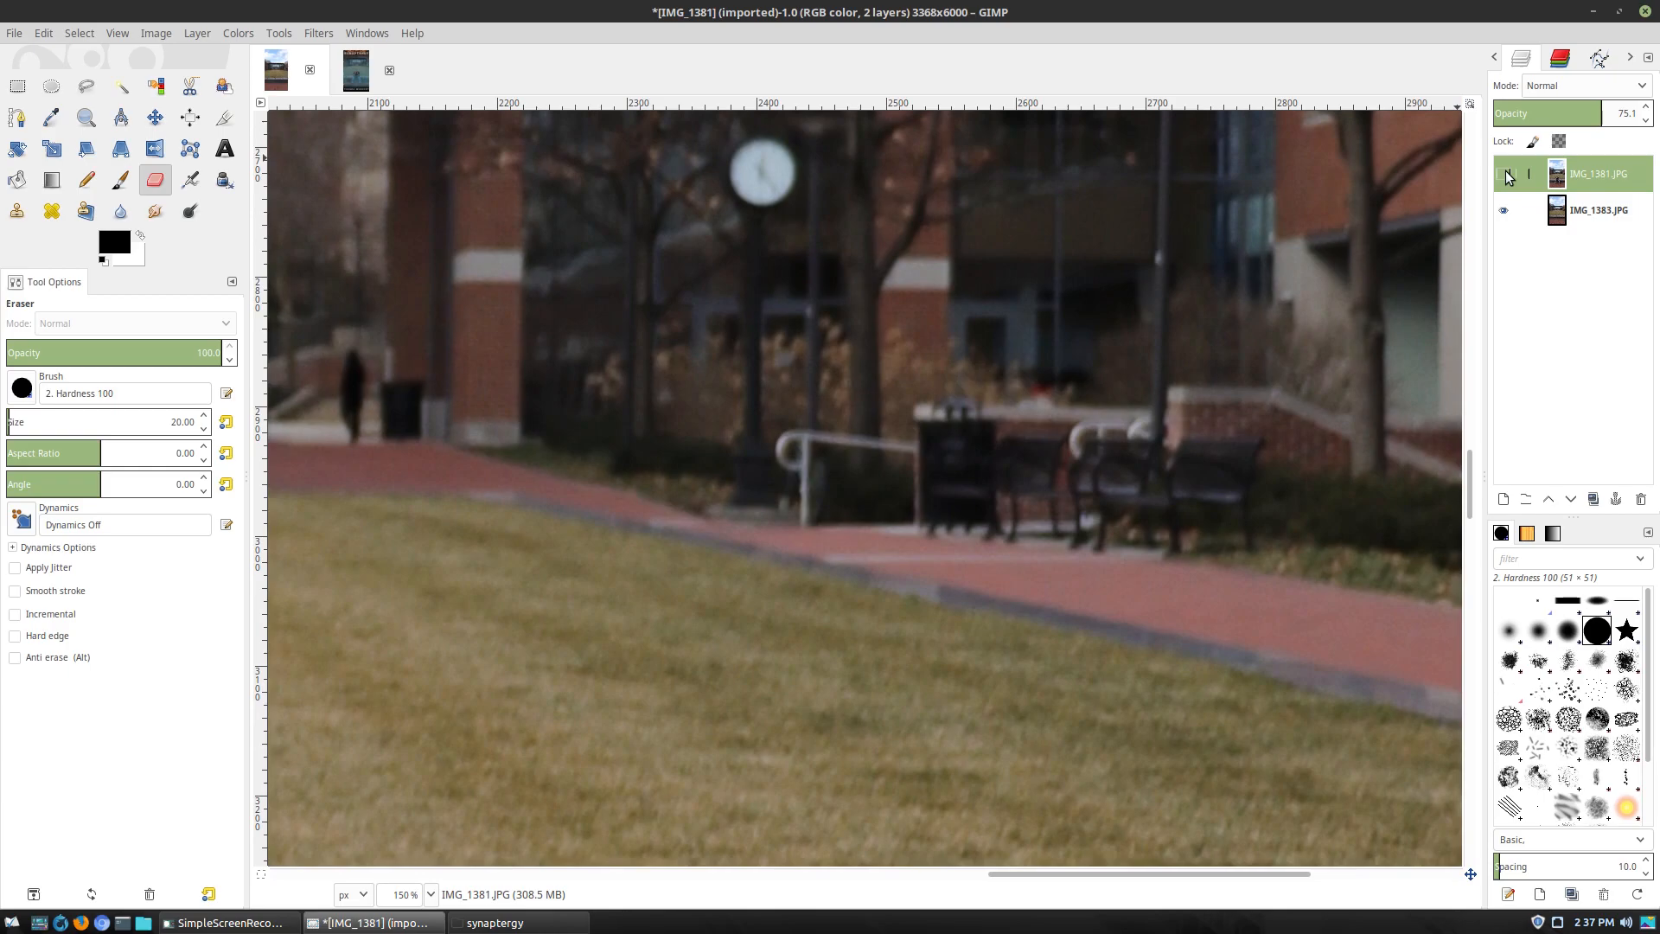
{"action": "left_click", "coordinate": [1506, 176]}
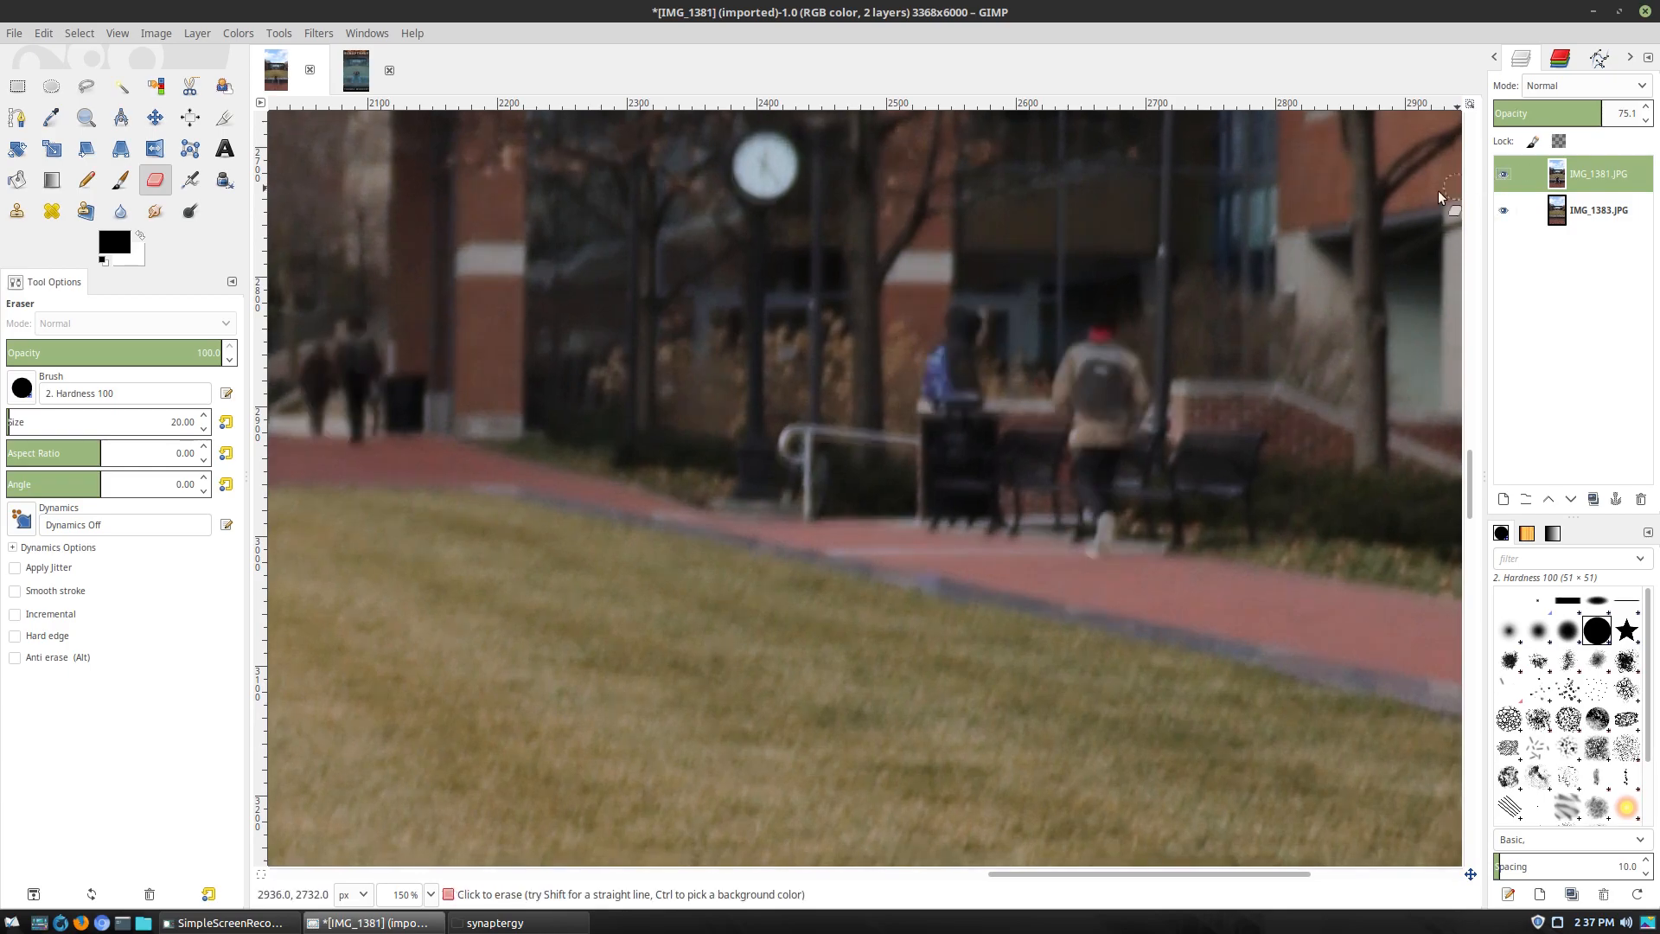
Using the 2. Hardness 075 brush, erase the backpacked walker by the benches and the person behind the trash bin from the IMG_1381 layer
{"action": "left_click", "coordinate": [1567, 630]}
{"action": "scroll", "coordinate": [1106, 330], "scroll_direction": "up", "scroll_amount": 1}
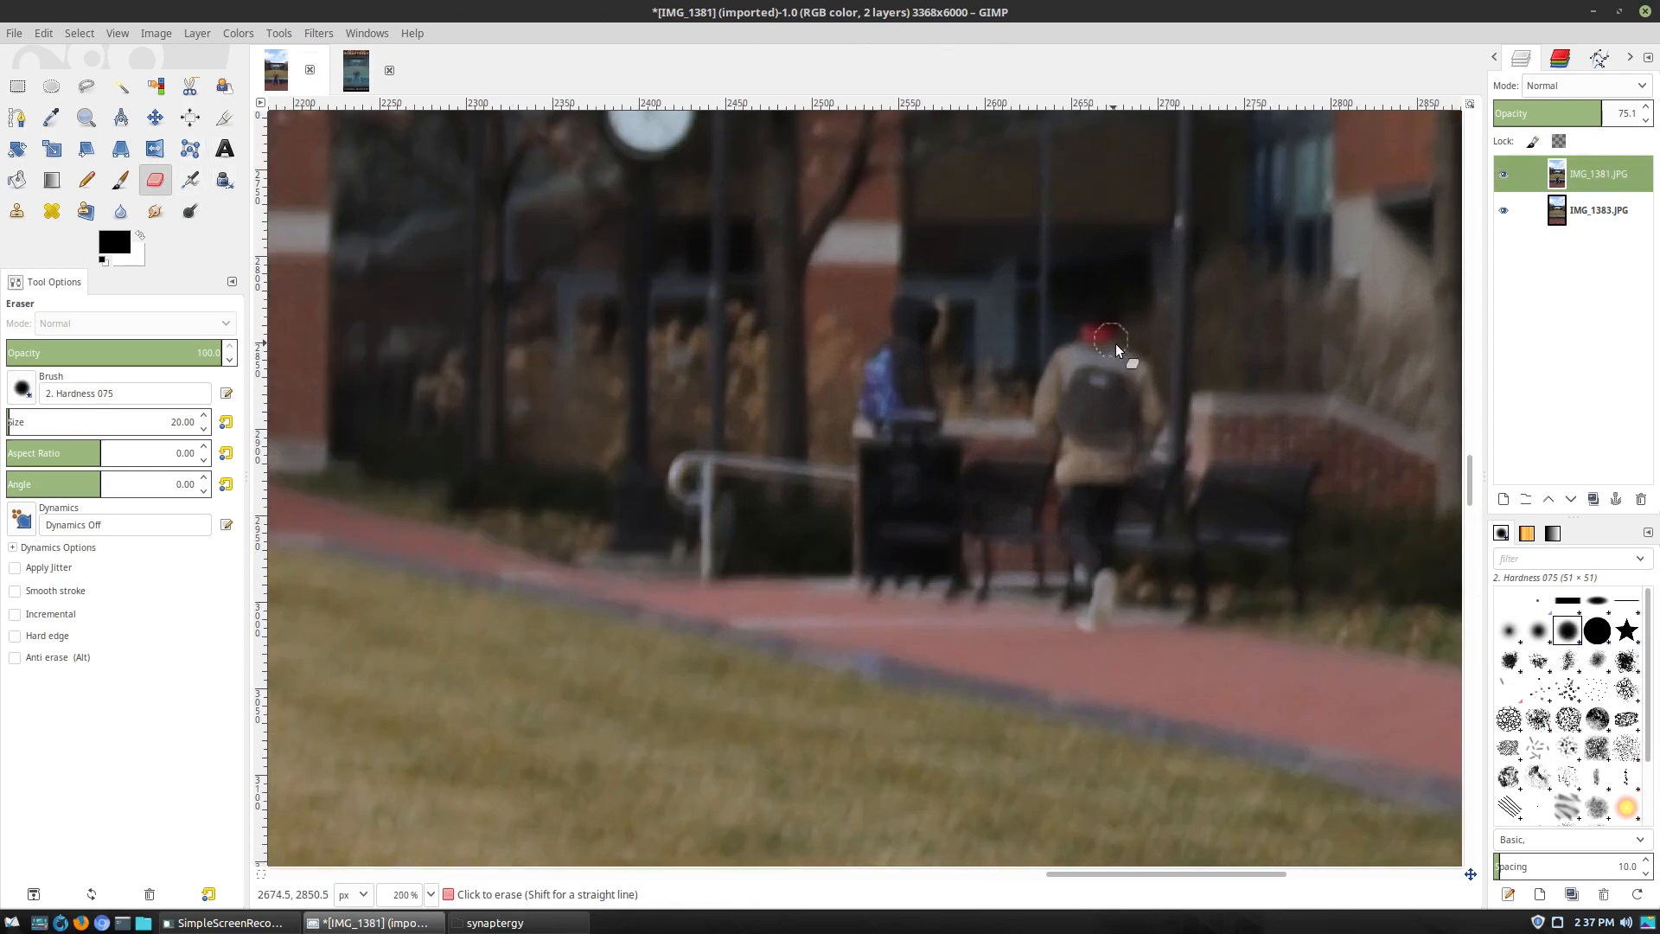
{"action": "scroll", "coordinate": [1131, 331], "scroll_direction": "up", "scroll_amount": 1}
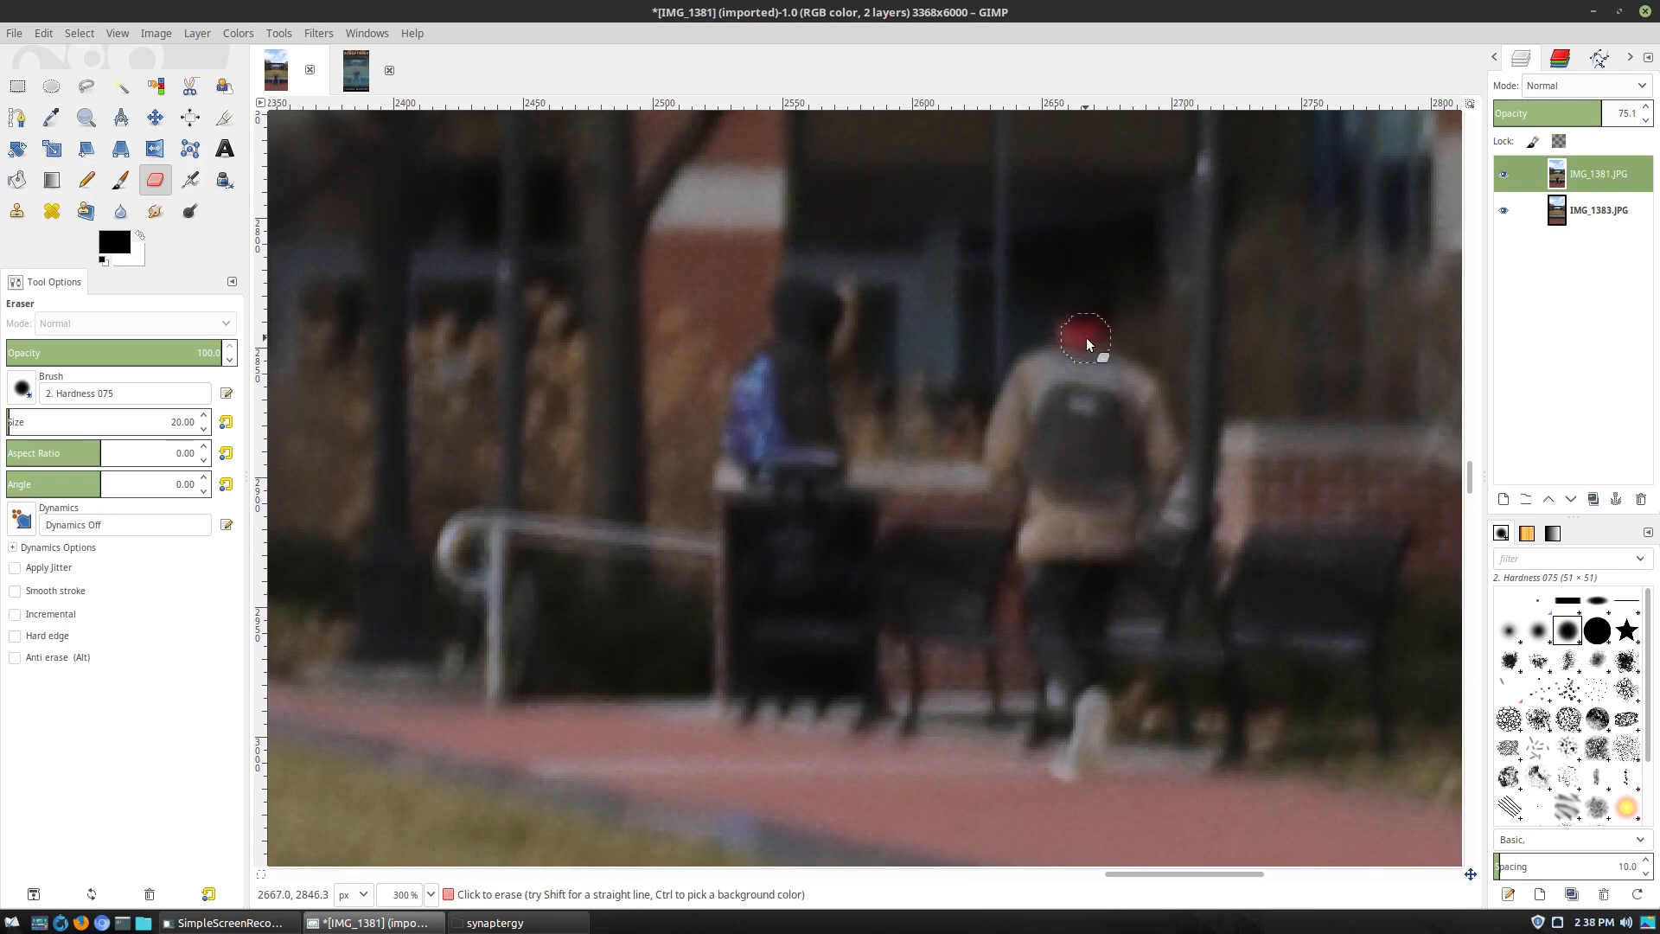
{"action": "mouse_move", "coordinate": [962, 465]}
{"action": "left_mouse_down"}
{"action": "mouse_move", "coordinate": [1111, 473]}
{"action": "mouse_move", "coordinate": [995, 446]}
{"action": "mouse_move", "coordinate": [1073, 418]}
{"action": "mouse_move", "coordinate": [1065, 371]}
{"action": "mouse_move", "coordinate": [1023, 362]}
{"action": "mouse_move", "coordinate": [1102, 299]}
{"action": "mouse_move", "coordinate": [1077, 357]}
{"action": "mouse_move", "coordinate": [1098, 376]}
{"action": "mouse_move", "coordinate": [1175, 359]}
{"action": "mouse_move", "coordinate": [1149, 398]}
{"action": "mouse_move", "coordinate": [1105, 417]}
{"action": "mouse_move", "coordinate": [1142, 423]}
{"action": "mouse_move", "coordinate": [1123, 449]}
{"action": "mouse_move", "coordinate": [1141, 484]}
{"action": "left_mouse_up"}
{"action": "mouse_move", "coordinate": [1010, 524]}
{"action": "left_mouse_down"}
{"action": "mouse_move", "coordinate": [1015, 571]}
{"action": "mouse_move", "coordinate": [1142, 593]}
{"action": "mouse_move", "coordinate": [1091, 655]}
{"action": "left_mouse_up"}
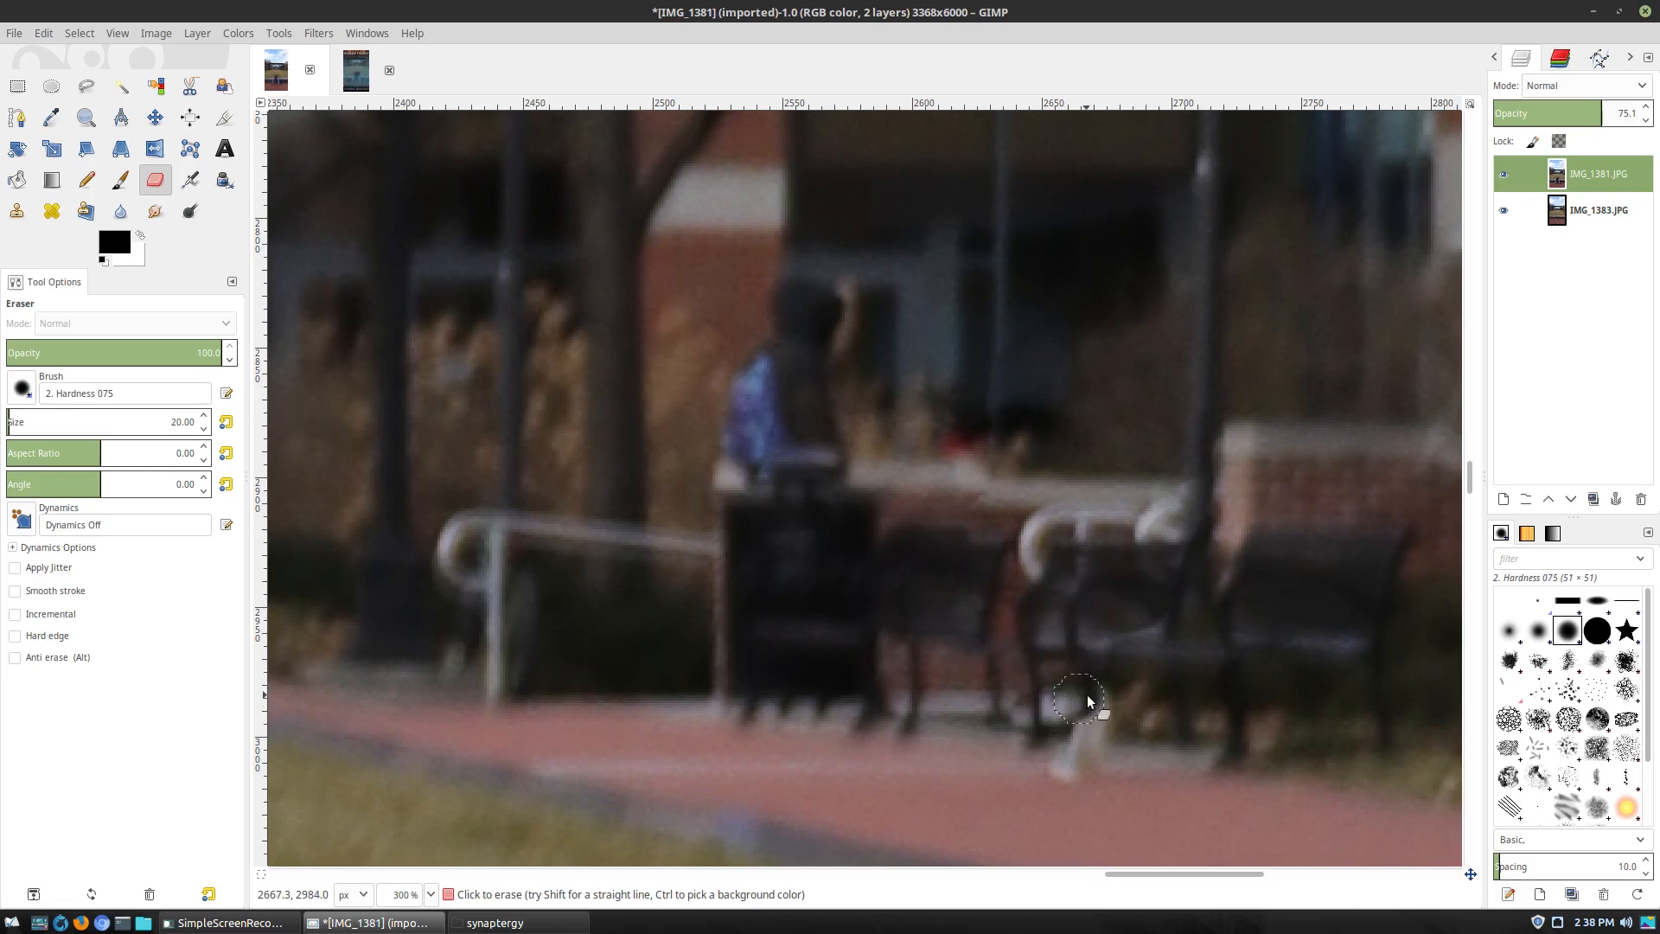
{"action": "mouse_move", "coordinate": [1099, 729]}
{"action": "left_mouse_down"}
{"action": "mouse_move", "coordinate": [1143, 729]}
{"action": "mouse_move", "coordinate": [1027, 802]}
{"action": "mouse_move", "coordinate": [998, 800]}
{"action": "mouse_move", "coordinate": [1001, 758]}
{"action": "mouse_move", "coordinate": [1088, 777]}
{"action": "mouse_move", "coordinate": [1147, 756]}
{"action": "mouse_move", "coordinate": [1048, 815]}
{"action": "mouse_move", "coordinate": [1002, 768]}
{"action": "mouse_move", "coordinate": [1034, 784]}
{"action": "mouse_move", "coordinate": [1114, 750]}
{"action": "mouse_move", "coordinate": [1095, 742]}
{"action": "mouse_move", "coordinate": [1130, 761]}
{"action": "mouse_move", "coordinate": [1053, 774]}
{"action": "mouse_move", "coordinate": [1100, 757]}
{"action": "mouse_move", "coordinate": [1068, 759]}
{"action": "mouse_move", "coordinate": [1102, 722]}
{"action": "mouse_move", "coordinate": [1076, 666]}
{"action": "mouse_move", "coordinate": [1100, 611]}
{"action": "mouse_move", "coordinate": [1043, 593]}
{"action": "mouse_move", "coordinate": [1011, 558]}
{"action": "mouse_move", "coordinate": [1075, 552]}
{"action": "mouse_move", "coordinate": [1119, 520]}
{"action": "mouse_move", "coordinate": [1084, 510]}
{"action": "mouse_move", "coordinate": [1132, 484]}
{"action": "mouse_move", "coordinate": [1050, 422]}
{"action": "mouse_move", "coordinate": [1055, 345]}
{"action": "mouse_move", "coordinate": [1099, 336]}
{"action": "mouse_move", "coordinate": [1093, 404]}
{"action": "mouse_move", "coordinate": [1122, 363]}
{"action": "mouse_move", "coordinate": [1160, 424]}
{"action": "left_mouse_up"}
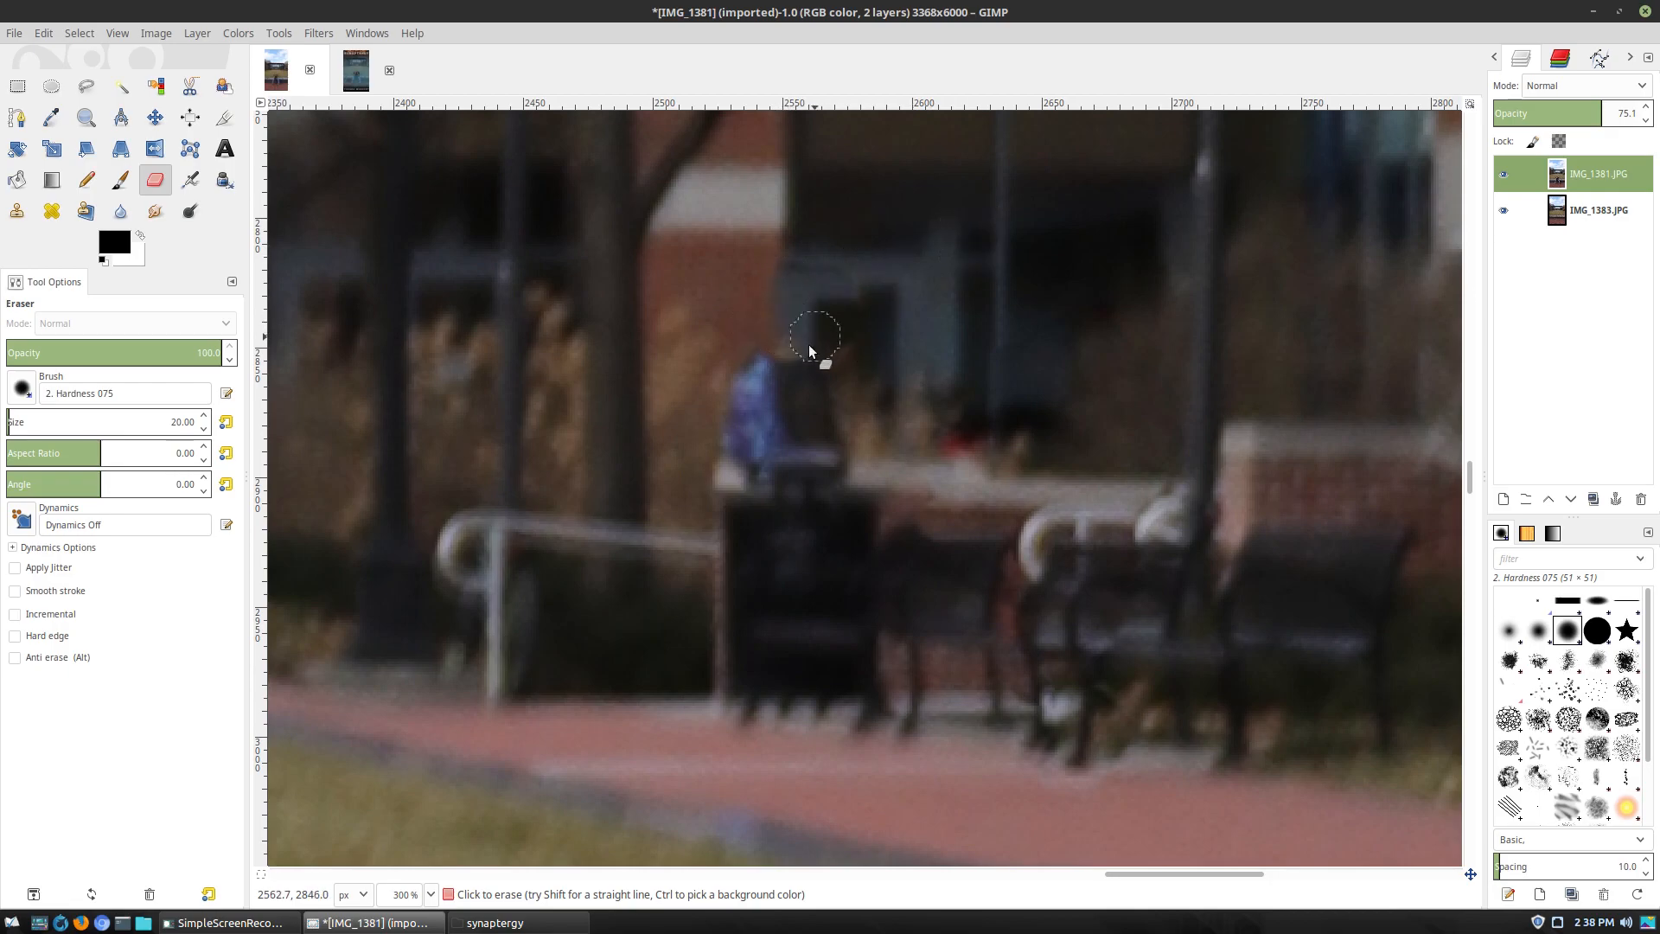
{"action": "mouse_move", "coordinate": [844, 354]}
{"action": "left_mouse_down"}
{"action": "mouse_move", "coordinate": [793, 379]}
{"action": "mouse_move", "coordinate": [744, 370]}
{"action": "mouse_move", "coordinate": [721, 438]}
{"action": "mouse_move", "coordinate": [795, 410]}
{"action": "mouse_move", "coordinate": [745, 445]}
{"action": "mouse_move", "coordinate": [787, 448]}
{"action": "mouse_move", "coordinate": [801, 464]}
{"action": "mouse_move", "coordinate": [781, 492]}
{"action": "mouse_move", "coordinate": [810, 486]}
{"action": "mouse_move", "coordinate": [815, 517]}
{"action": "mouse_move", "coordinate": [851, 539]}
{"action": "mouse_move", "coordinate": [794, 666]}
{"action": "mouse_move", "coordinate": [800, 698]}
{"action": "left_mouse_up"}
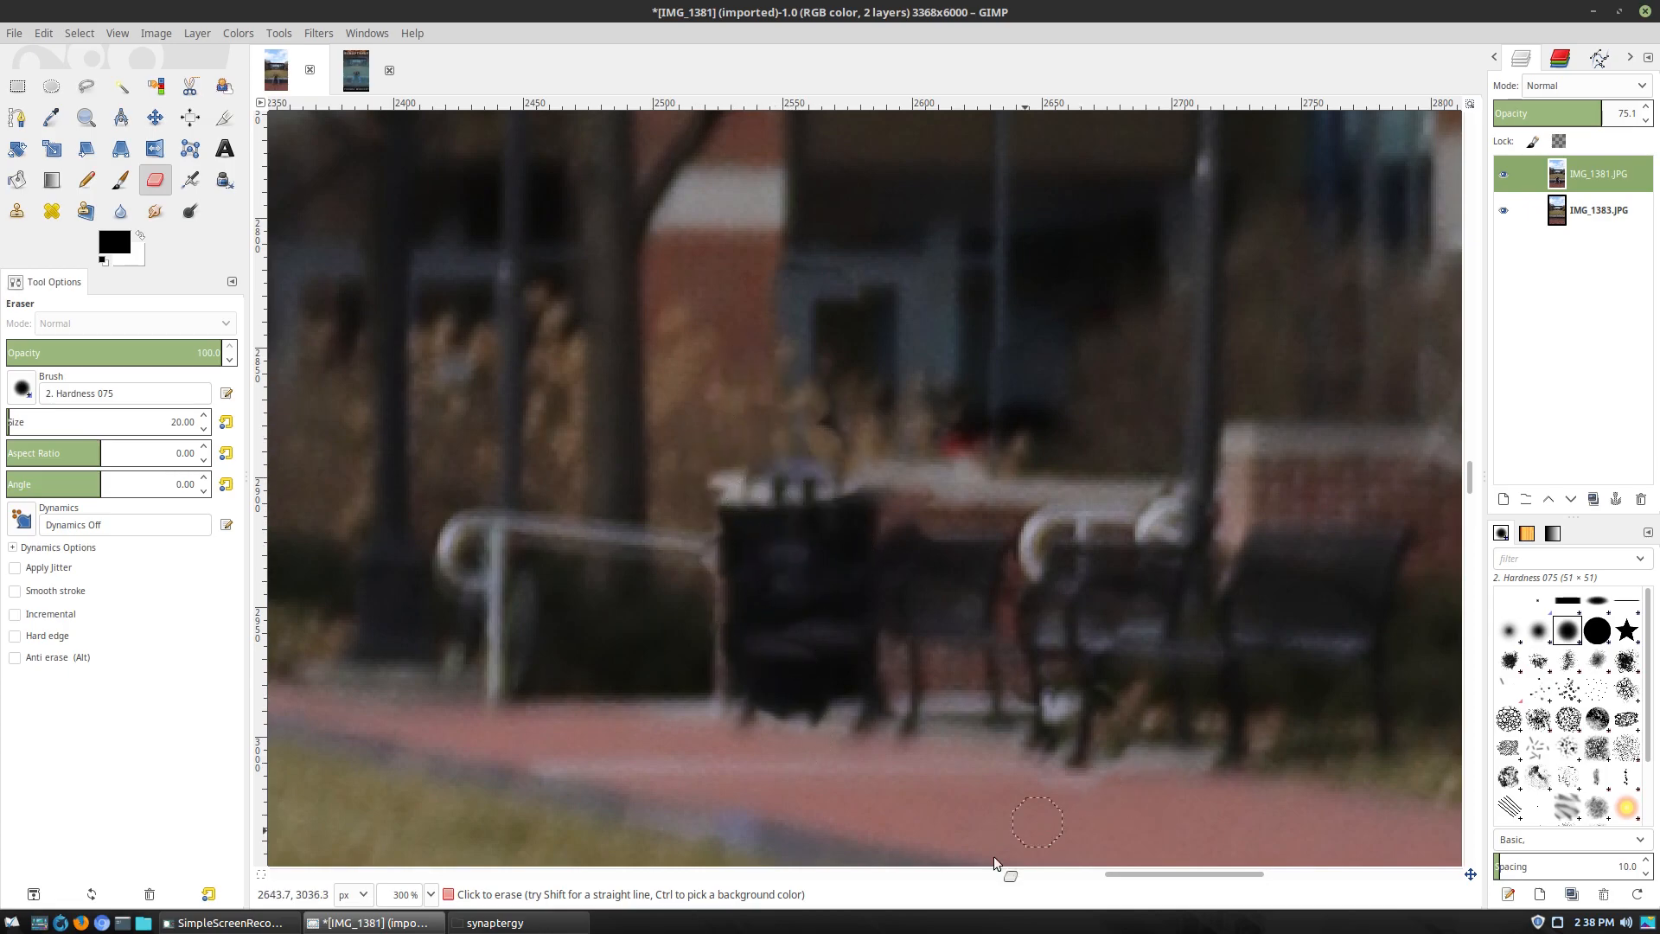
Compare both layers at the trees under the archway, and erase the person in red and the two people beside them from IMG_1381
{"action": "scroll", "coordinate": [1037, 822], "scroll_direction": "down", "scroll_amount": 4, "text": "ctrl"}
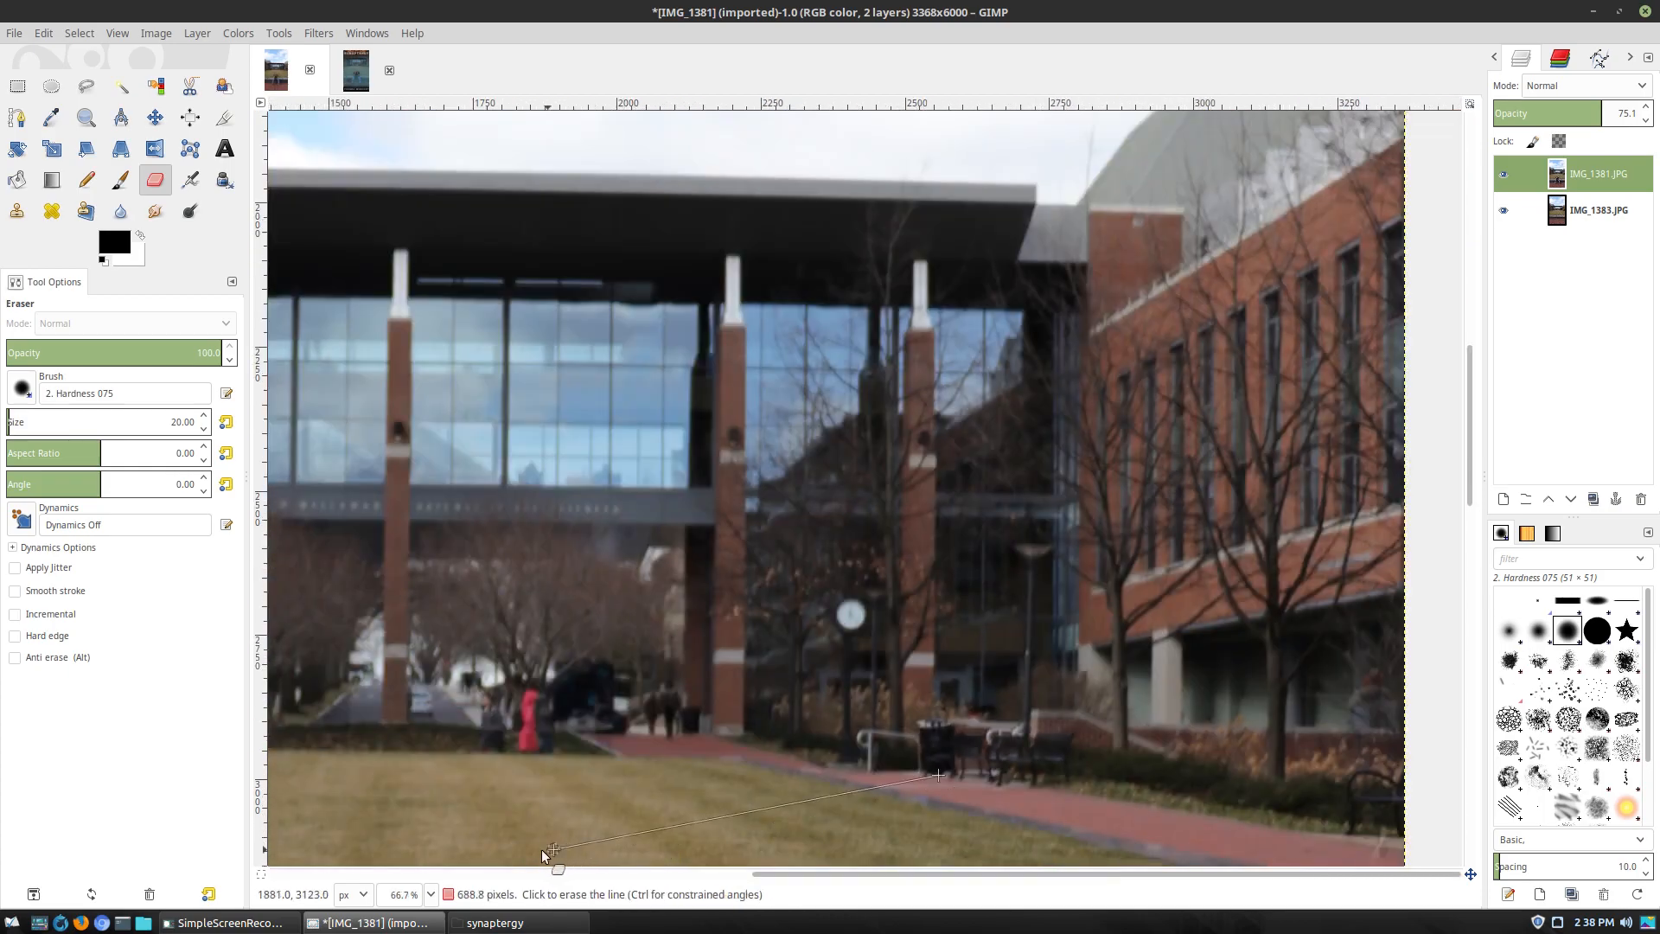
{"action": "scroll", "coordinate": [469, 818], "scroll_direction": "down", "scroll_amount": 1, "text": "ctrl"}
{"action": "scroll", "coordinate": [1231, 801], "scroll_direction": "up", "scroll_amount": 1, "text": "ctrl"}
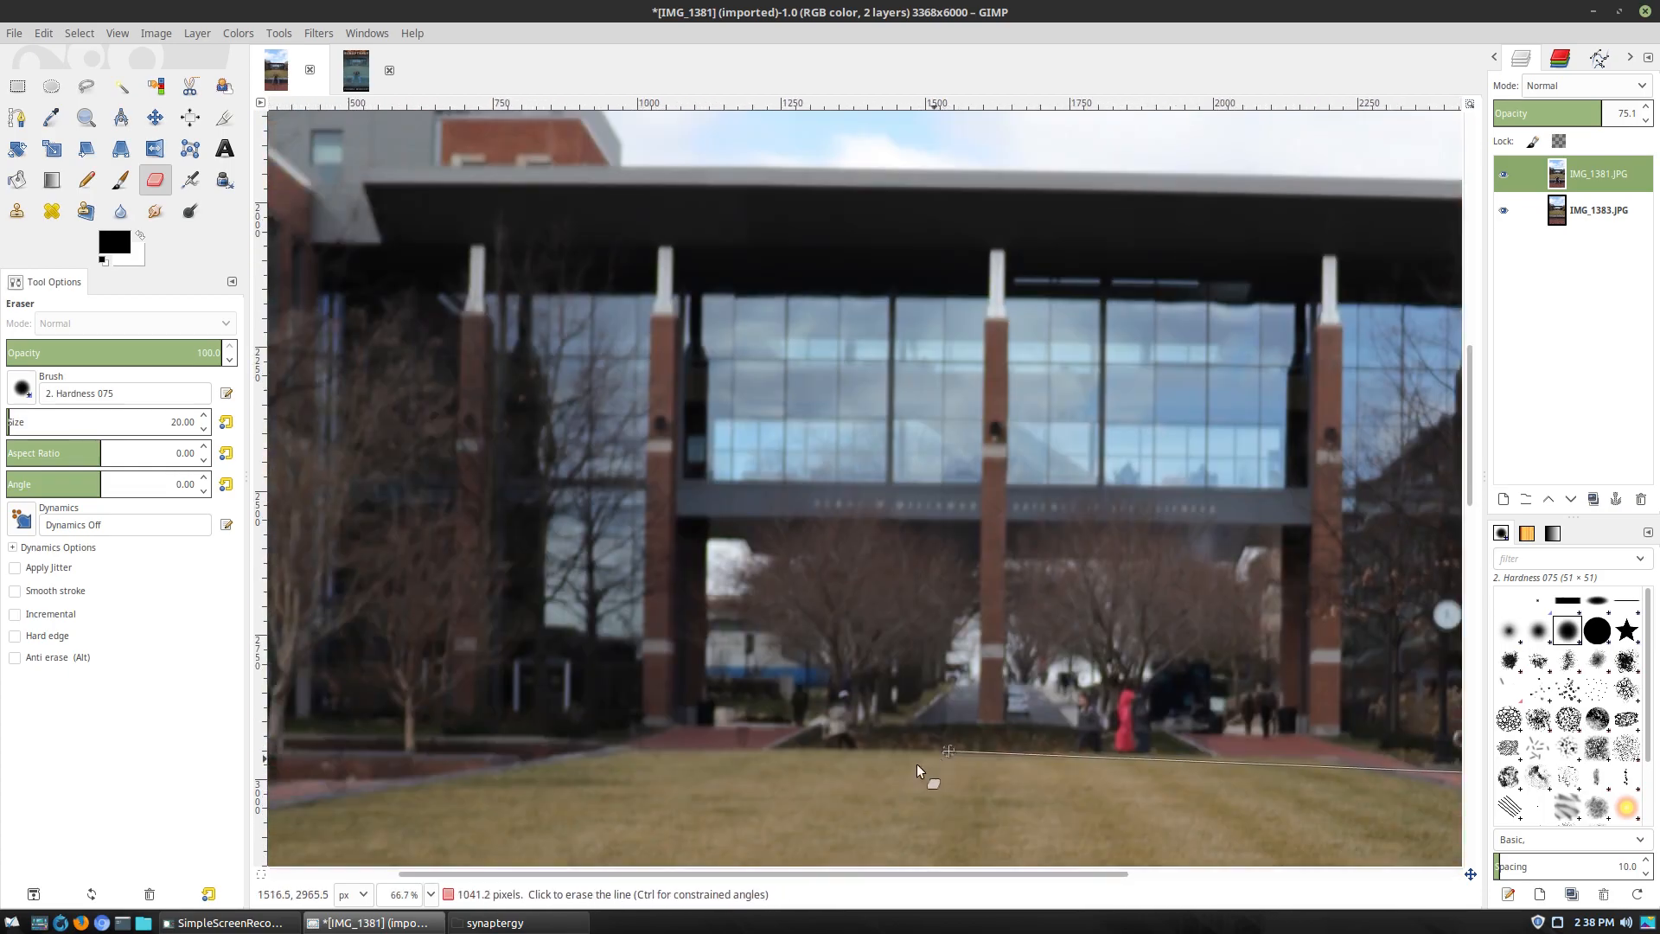
{"action": "scroll", "coordinate": [1192, 737], "scroll_direction": "up", "scroll_amount": 2, "text": "ctrl"}
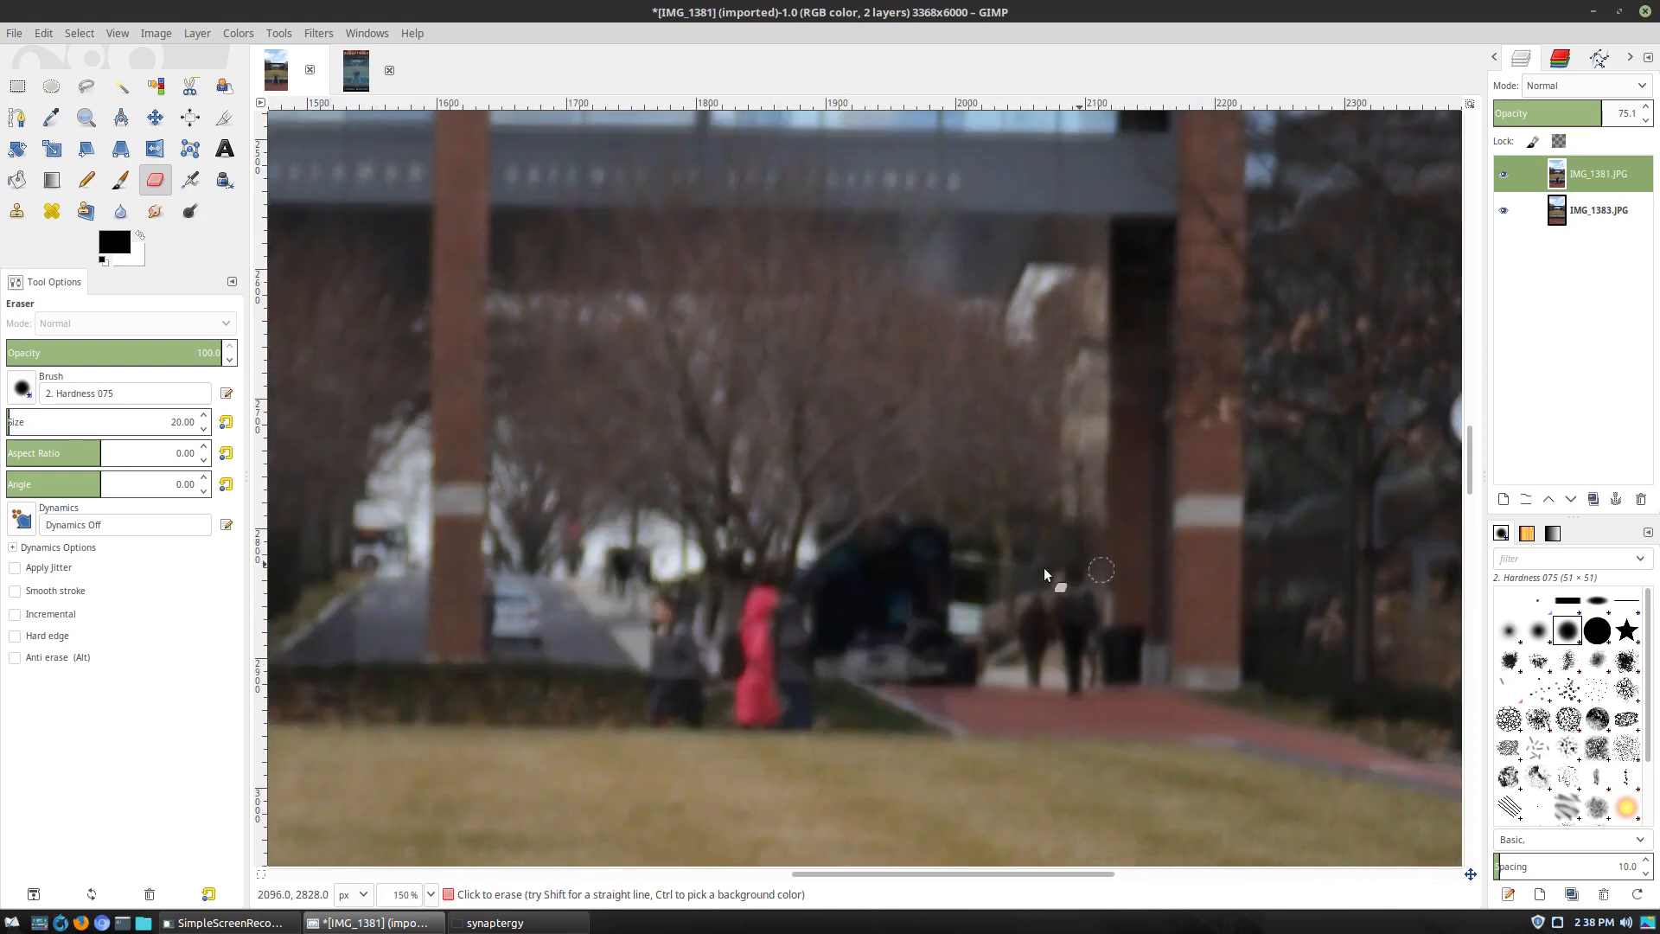
{"action": "scroll", "coordinate": [813, 683], "scroll_direction": "up", "scroll_amount": 2, "text": "ctrl"}
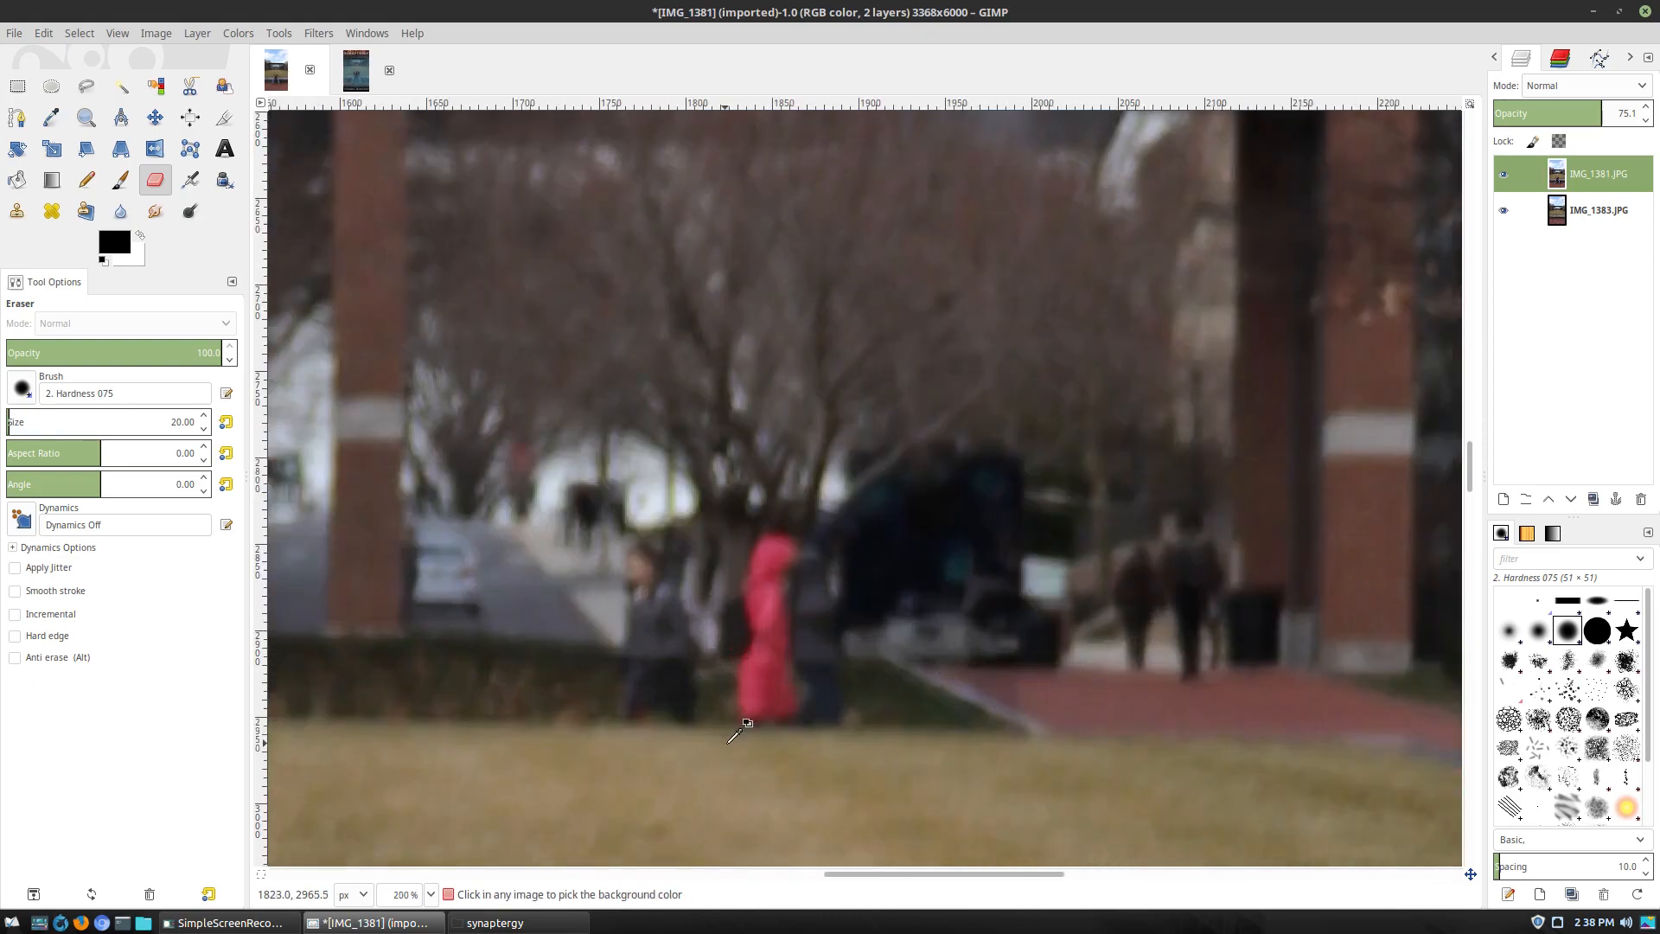
{"action": "left_click", "coordinate": [1503, 175]}
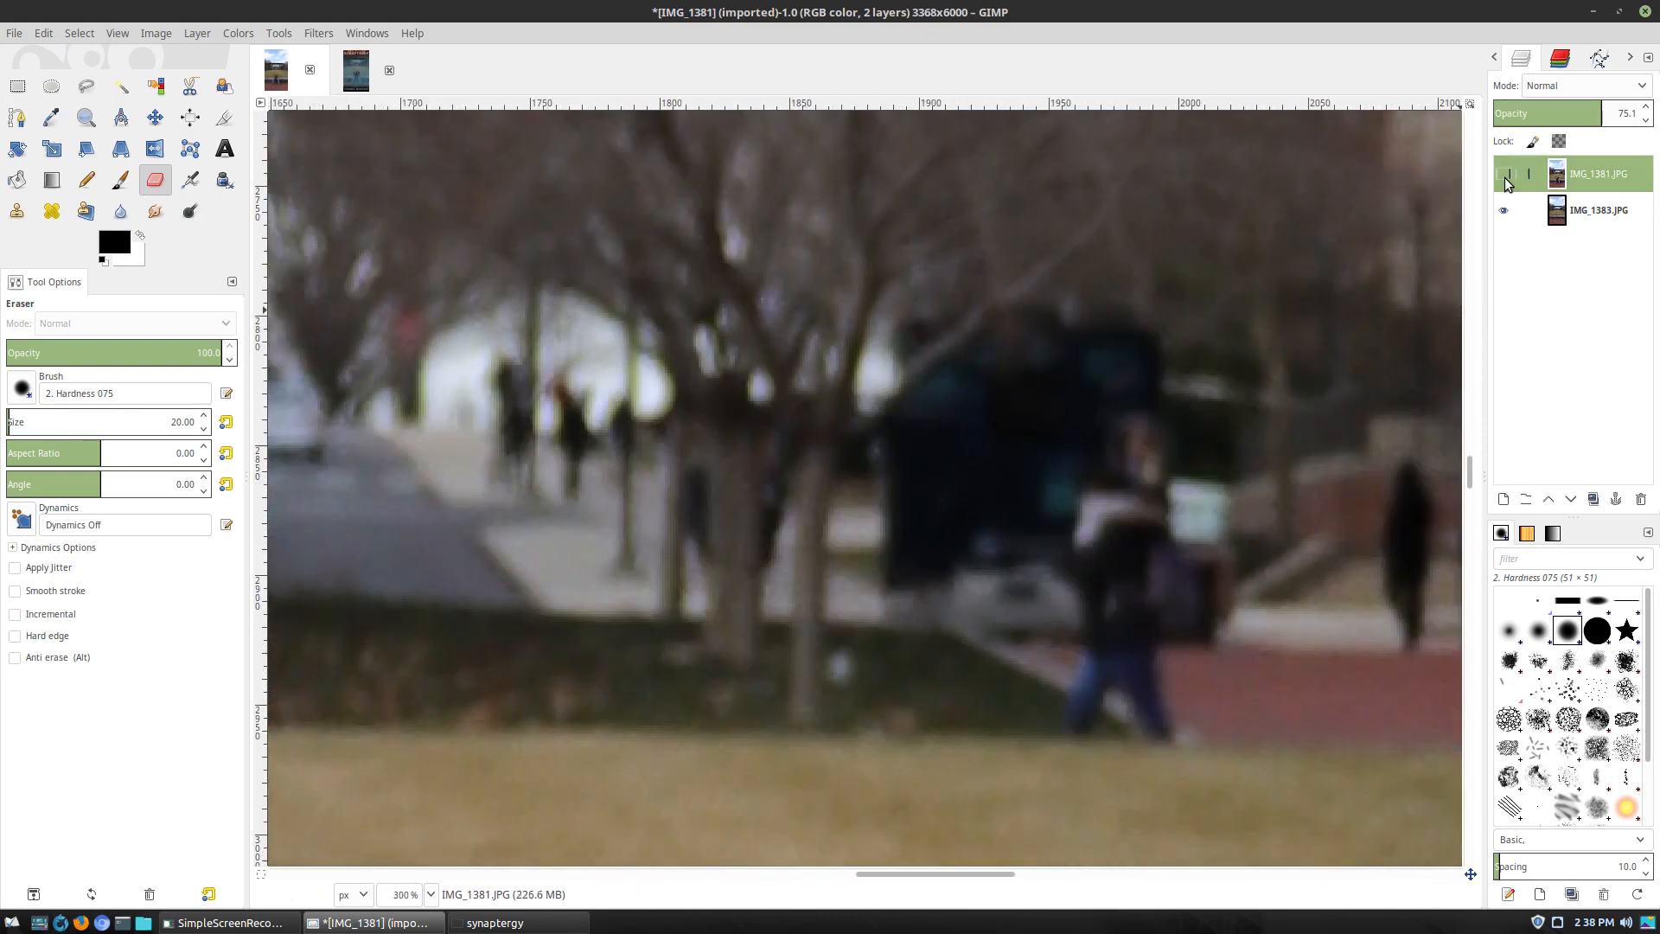
{"action": "left_click", "coordinate": [1503, 175]}
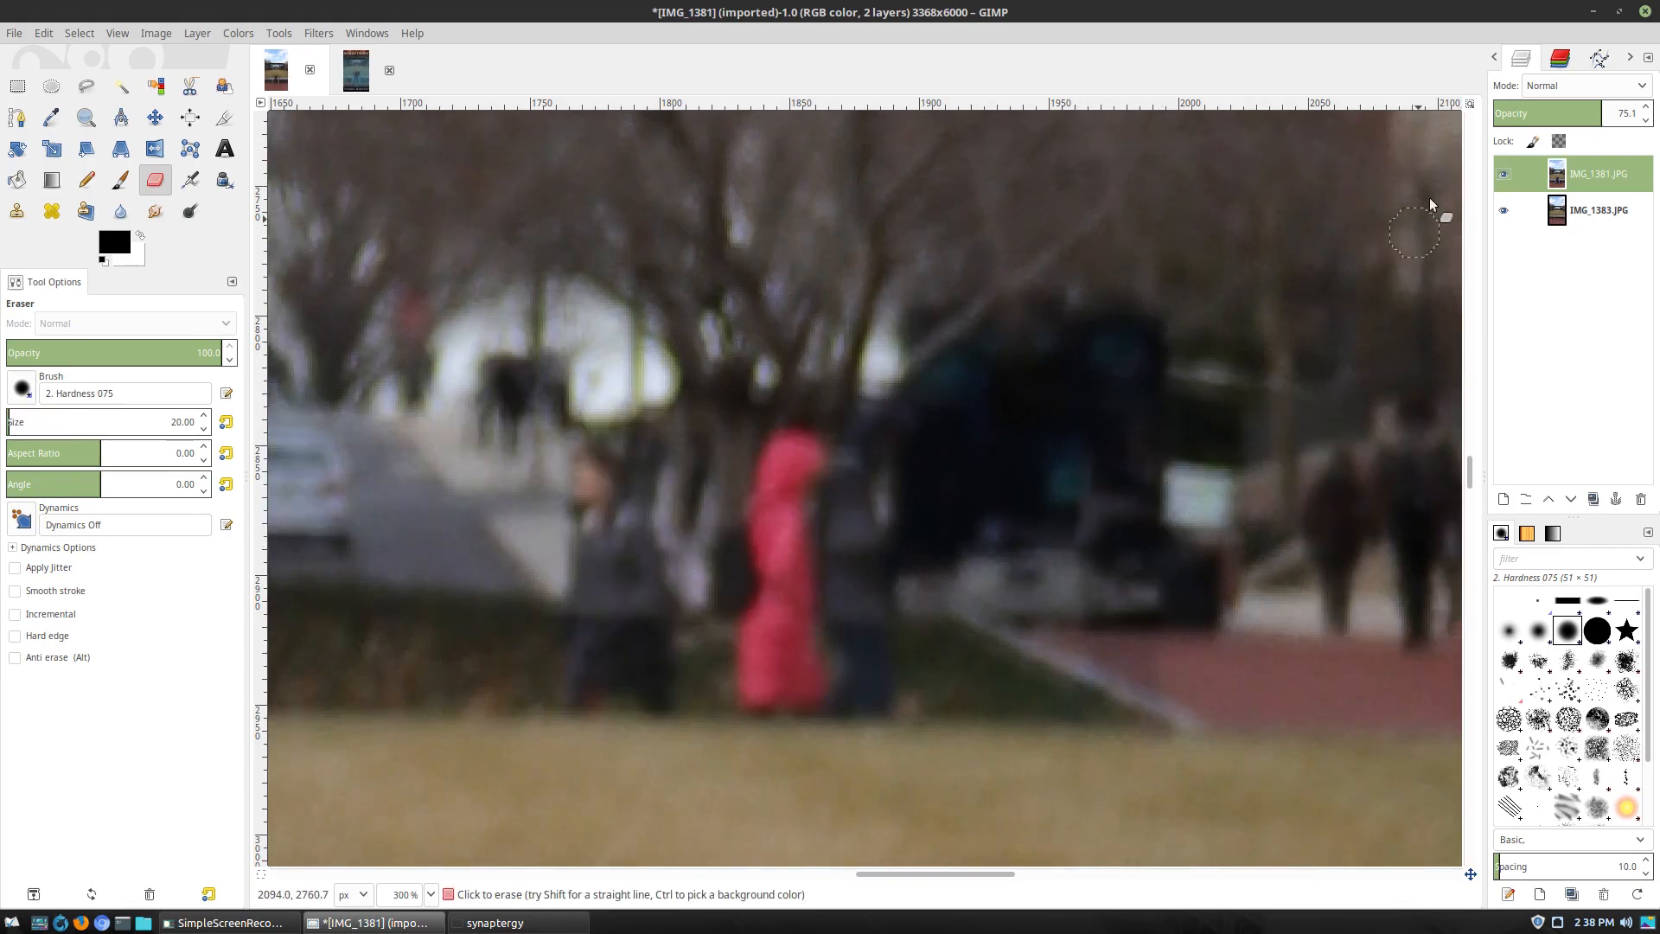
{"action": "left_click", "coordinate": [1505, 175]}
{"action": "left_click", "coordinate": [1505, 175]}
{"action": "mouse_move", "coordinate": [648, 511]}
{"action": "left_mouse_down"}
{"action": "mouse_move", "coordinate": [558, 606]}
{"action": "mouse_move", "coordinate": [641, 646]}
{"action": "mouse_move", "coordinate": [633, 715]}
{"action": "left_mouse_up"}
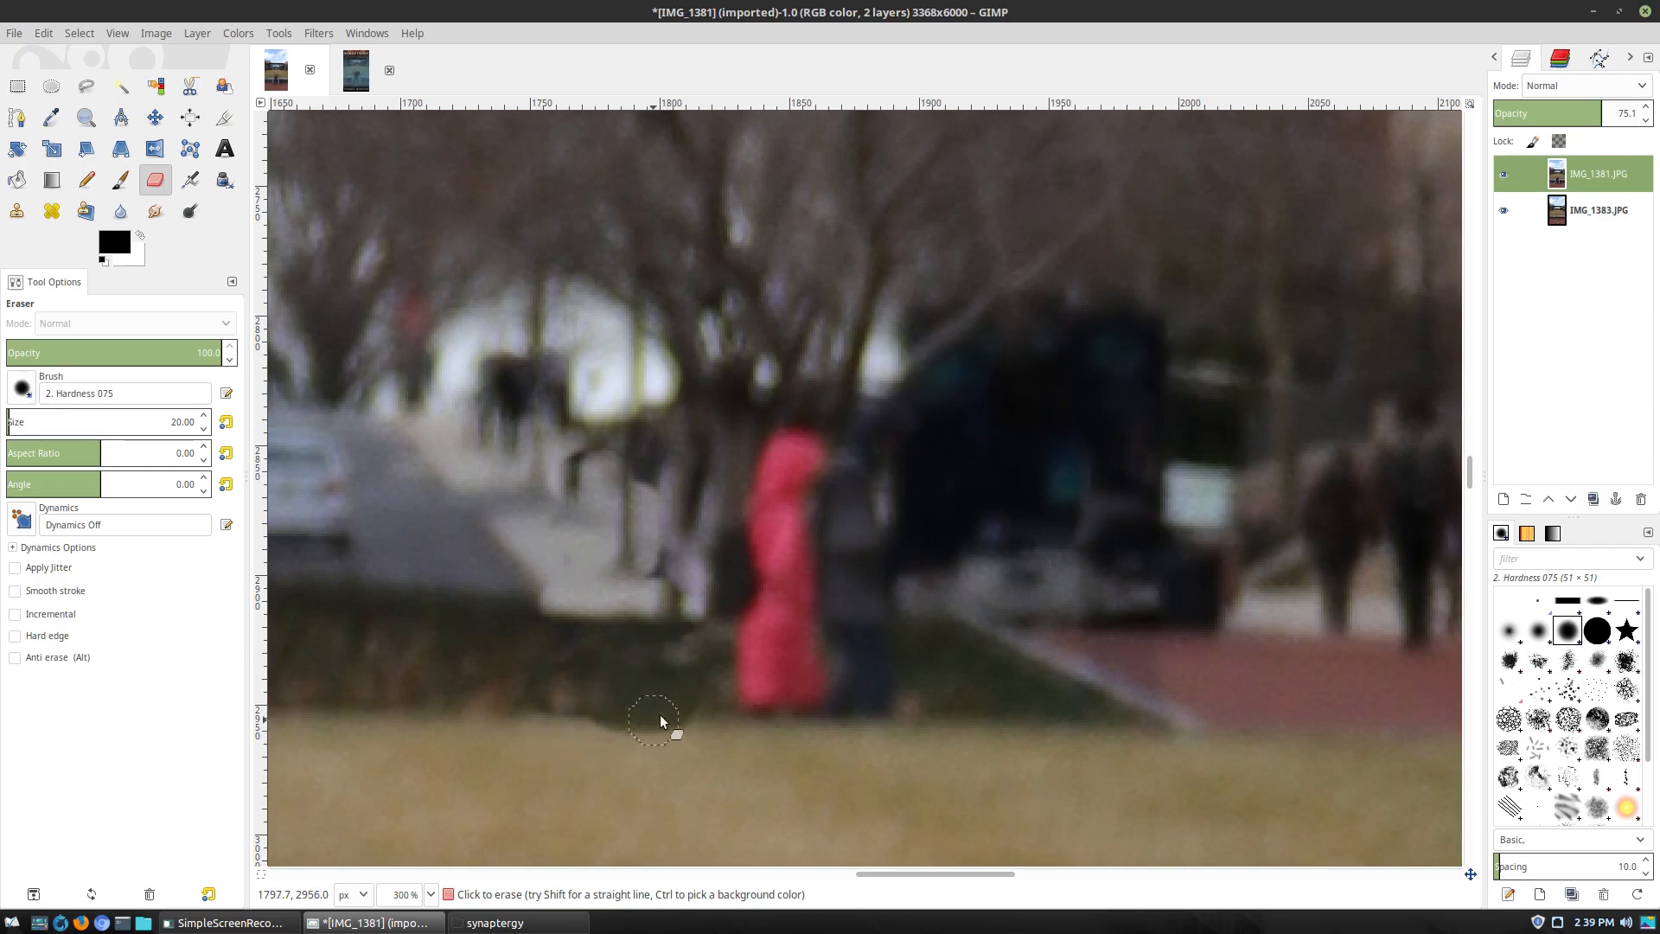
{"action": "left_click_drag", "start_coordinate": [790, 458], "coordinate": [775, 460]}
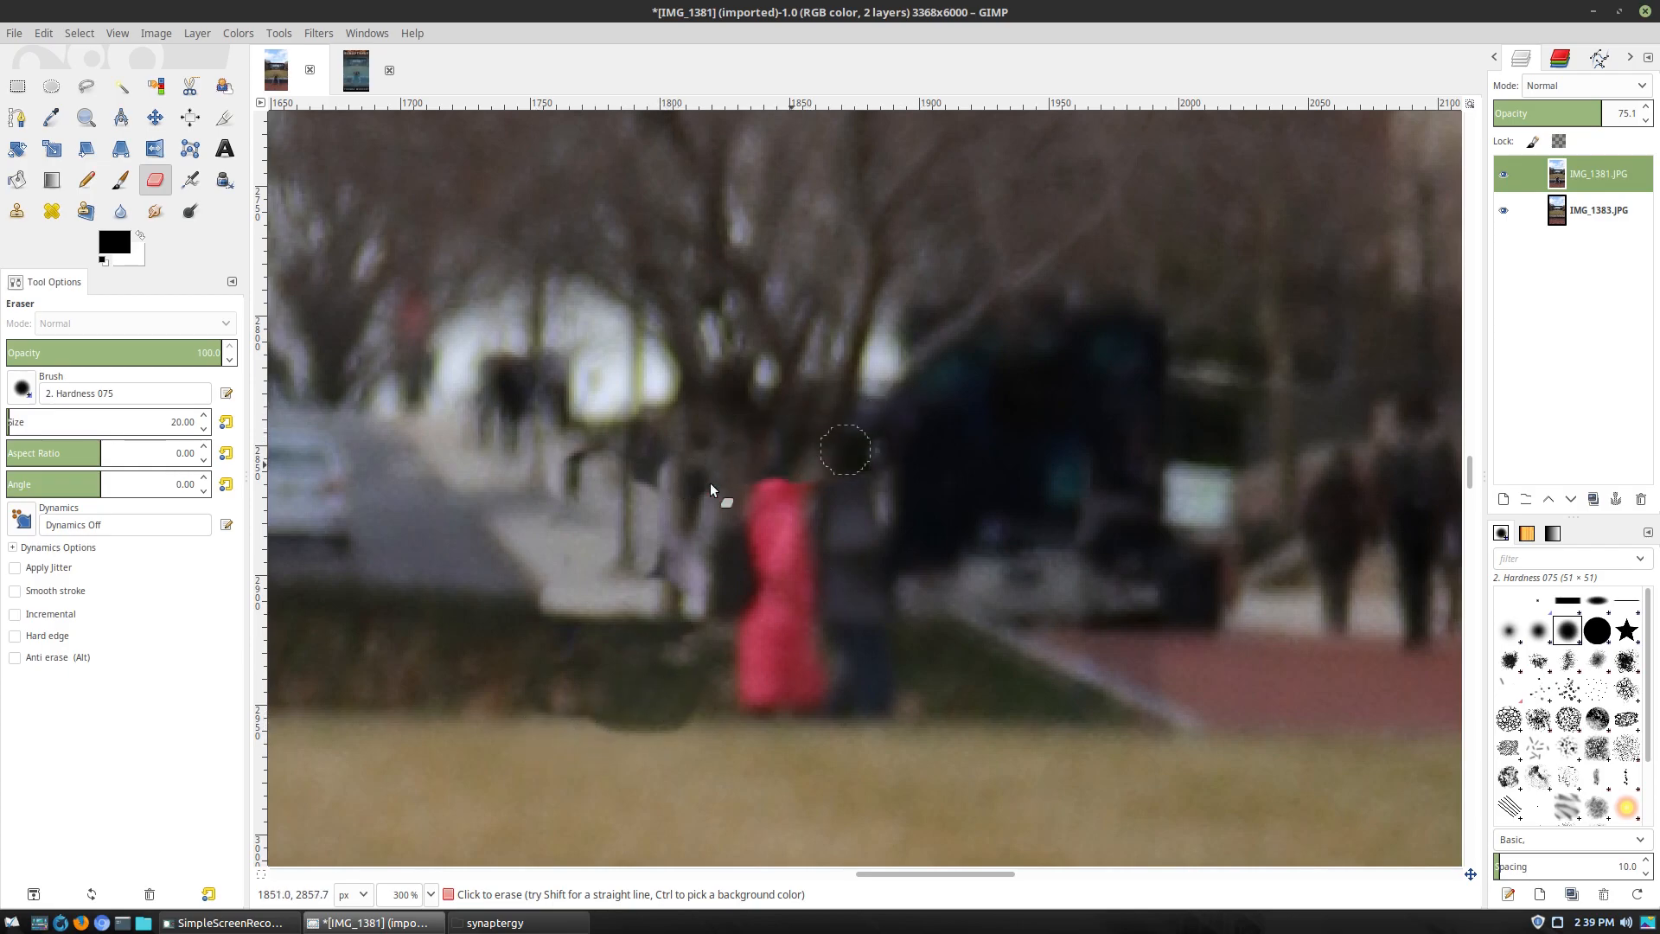
{"action": "mouse_move", "coordinate": [894, 479]}
{"action": "left_mouse_down"}
{"action": "mouse_move", "coordinate": [770, 521]}
{"action": "mouse_move", "coordinate": [753, 537]}
{"action": "mouse_move", "coordinate": [791, 539]}
{"action": "mouse_move", "coordinate": [741, 569]}
{"action": "mouse_move", "coordinate": [848, 569]}
{"action": "mouse_move", "coordinate": [877, 587]}
{"action": "mouse_move", "coordinate": [688, 641]}
{"action": "mouse_move", "coordinate": [924, 615]}
{"action": "mouse_move", "coordinate": [745, 700]}
{"action": "mouse_move", "coordinate": [813, 693]}
{"action": "mouse_move", "coordinate": [871, 713]}
{"action": "mouse_move", "coordinate": [668, 678]}
{"action": "mouse_move", "coordinate": [677, 716]}
{"action": "mouse_move", "coordinate": [899, 701]}
{"action": "mouse_move", "coordinate": [520, 722]}
{"action": "mouse_move", "coordinate": [713, 659]}
{"action": "mouse_move", "coordinate": [789, 390]}
{"action": "mouse_move", "coordinate": [736, 396]}
{"action": "left_mouse_up"}
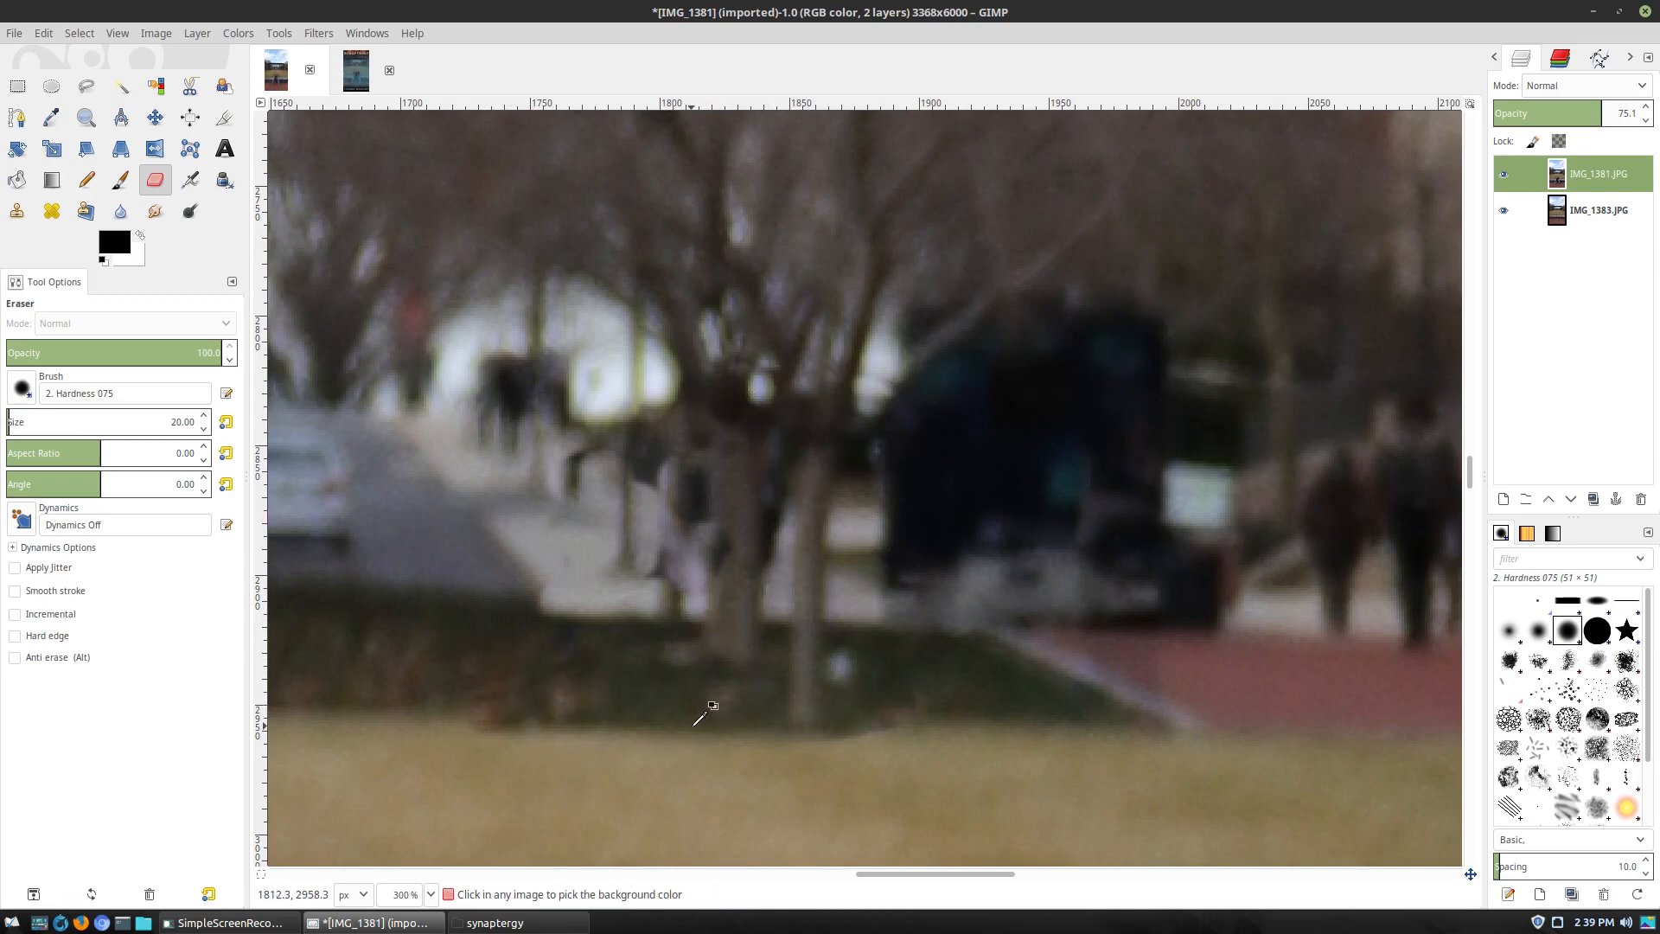
Compare both layers around the tree beside the brick path, and erase the dark figure and the white-capped person from IMG_1381
{"action": "scroll", "coordinate": [697, 704], "scroll_direction": "down", "scroll_amount": 2, "text": "ctrl"}
{"action": "scroll", "coordinate": [637, 711], "scroll_direction": "right", "scroll_amount": 2}
{"action": "scroll", "coordinate": [567, 774], "scroll_direction": "left", "scroll_amount": 2}
{"action": "scroll", "coordinate": [1058, 673], "scroll_direction": "up", "scroll_amount": 2, "text": "ctrl"}
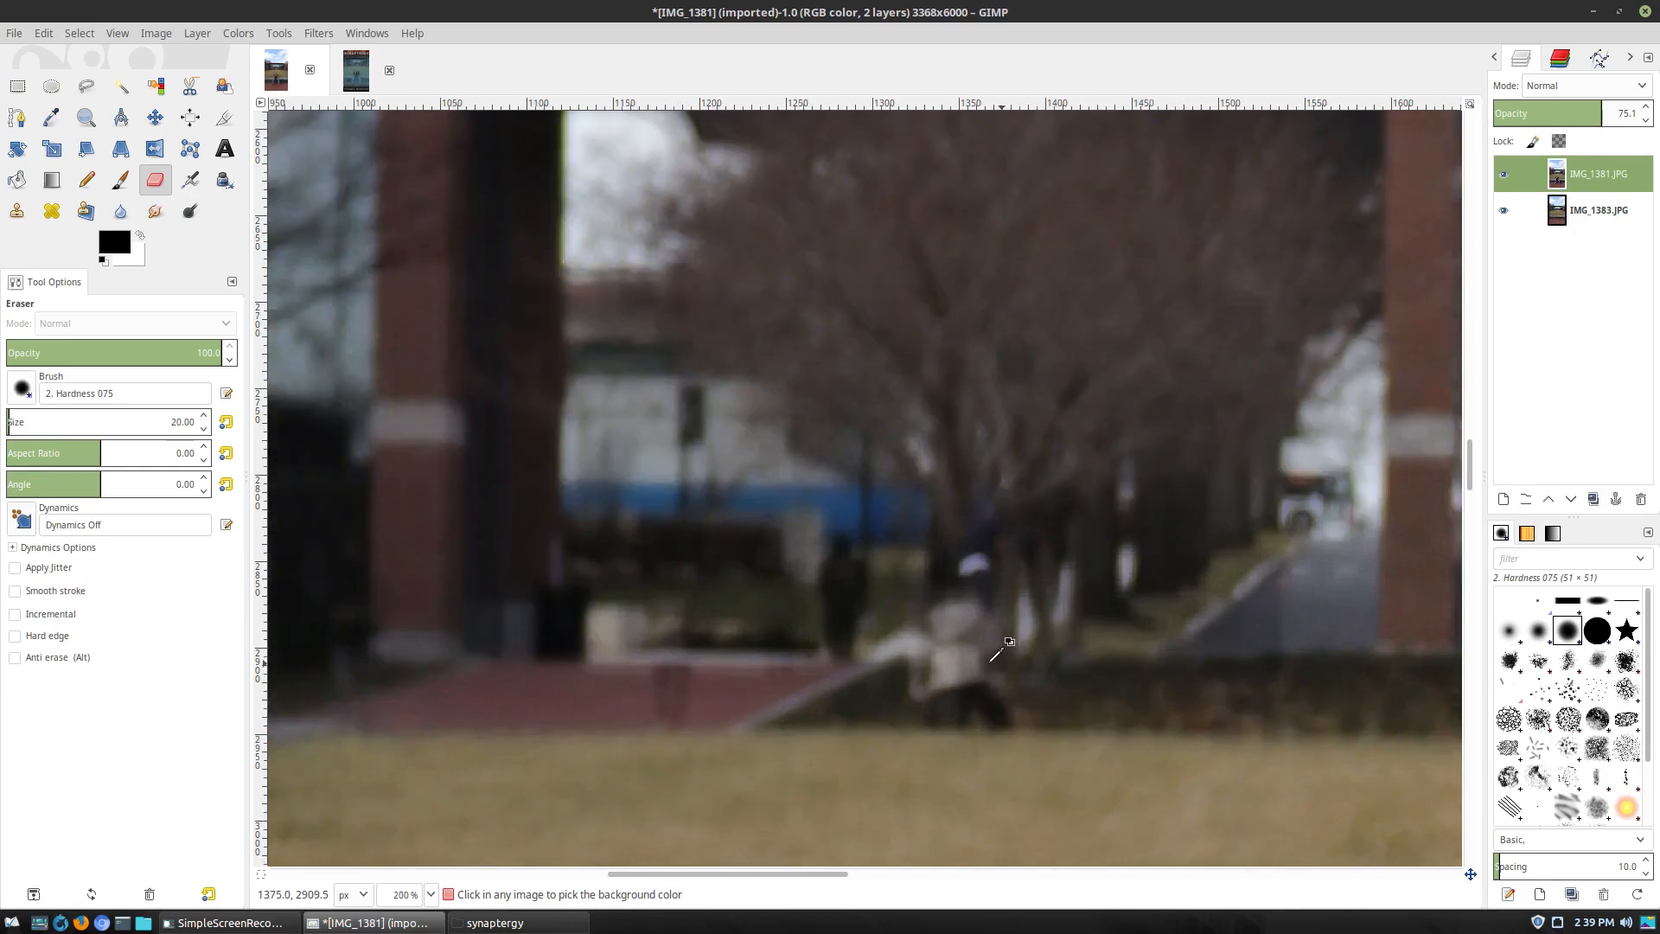
{"action": "left_click", "coordinate": [1505, 174]}
{"action": "left_click", "coordinate": [1505, 176]}
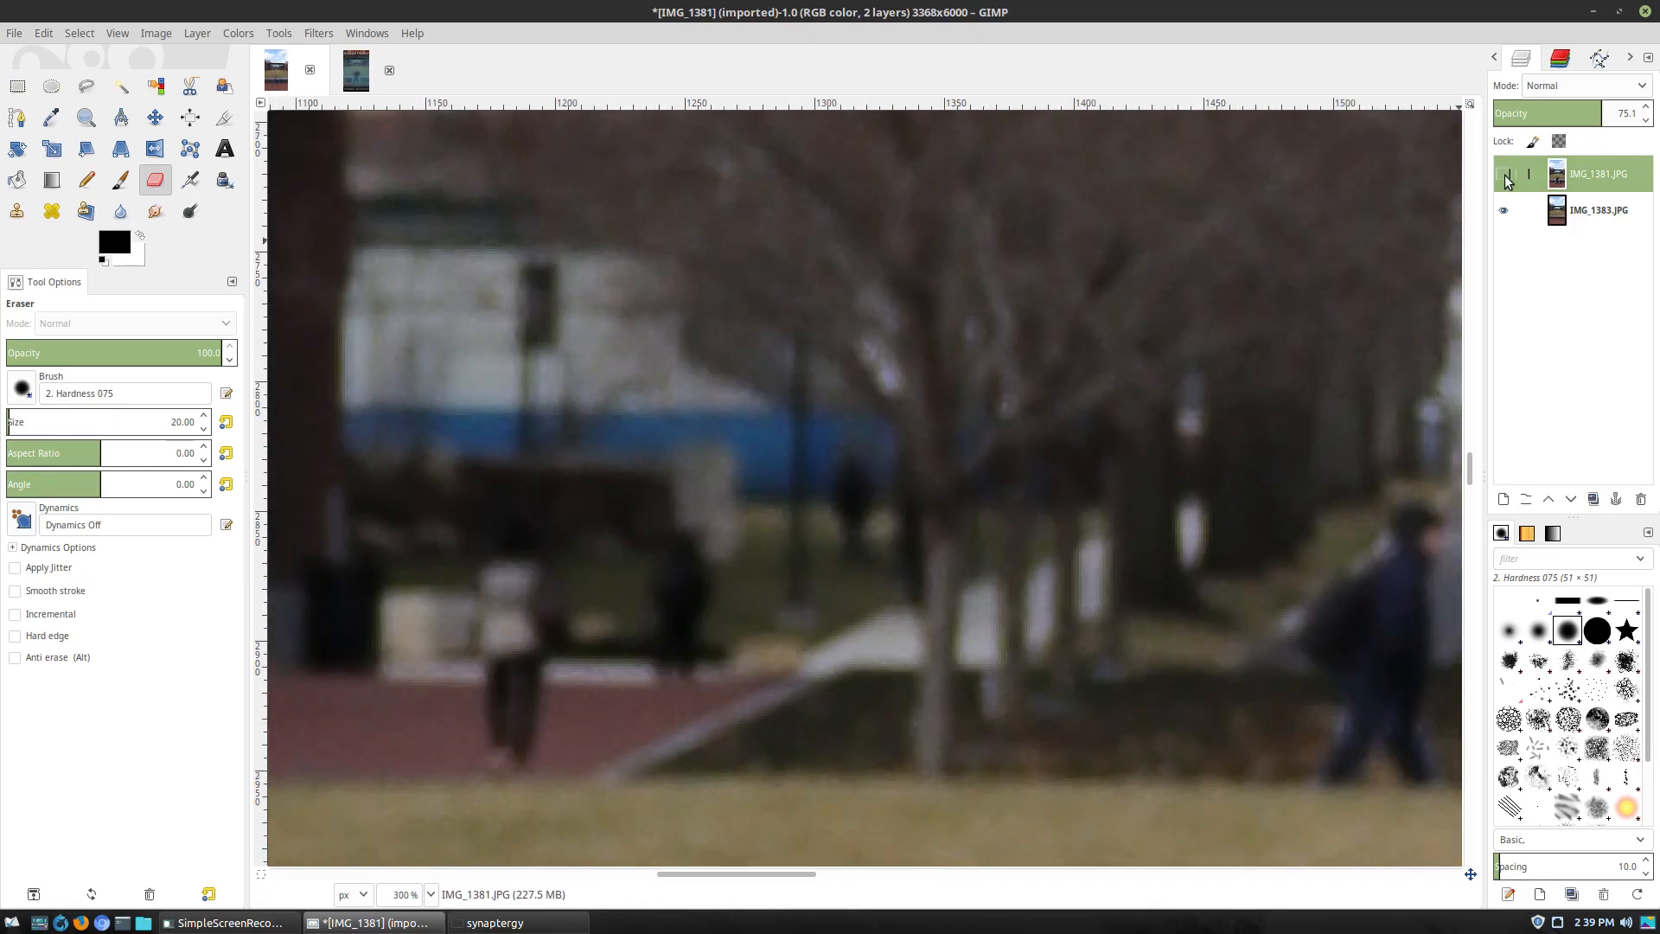
{"action": "left_click", "coordinate": [1504, 175]}
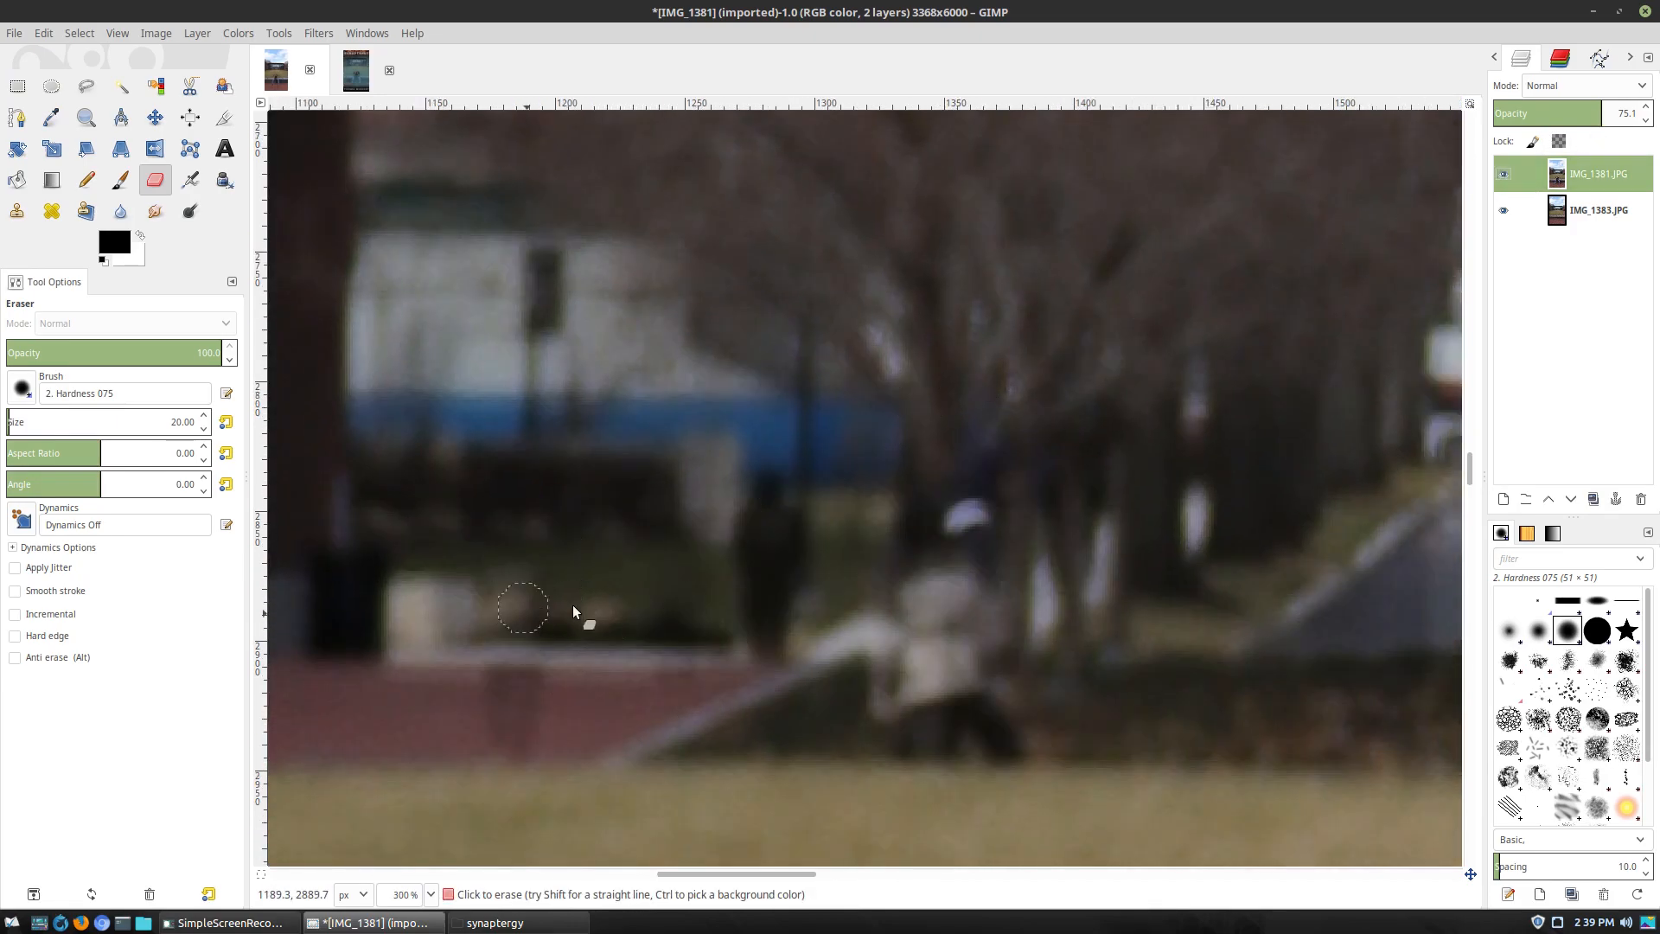
{"action": "left_click", "coordinate": [1503, 173]}
{"action": "left_click", "coordinate": [1503, 173]}
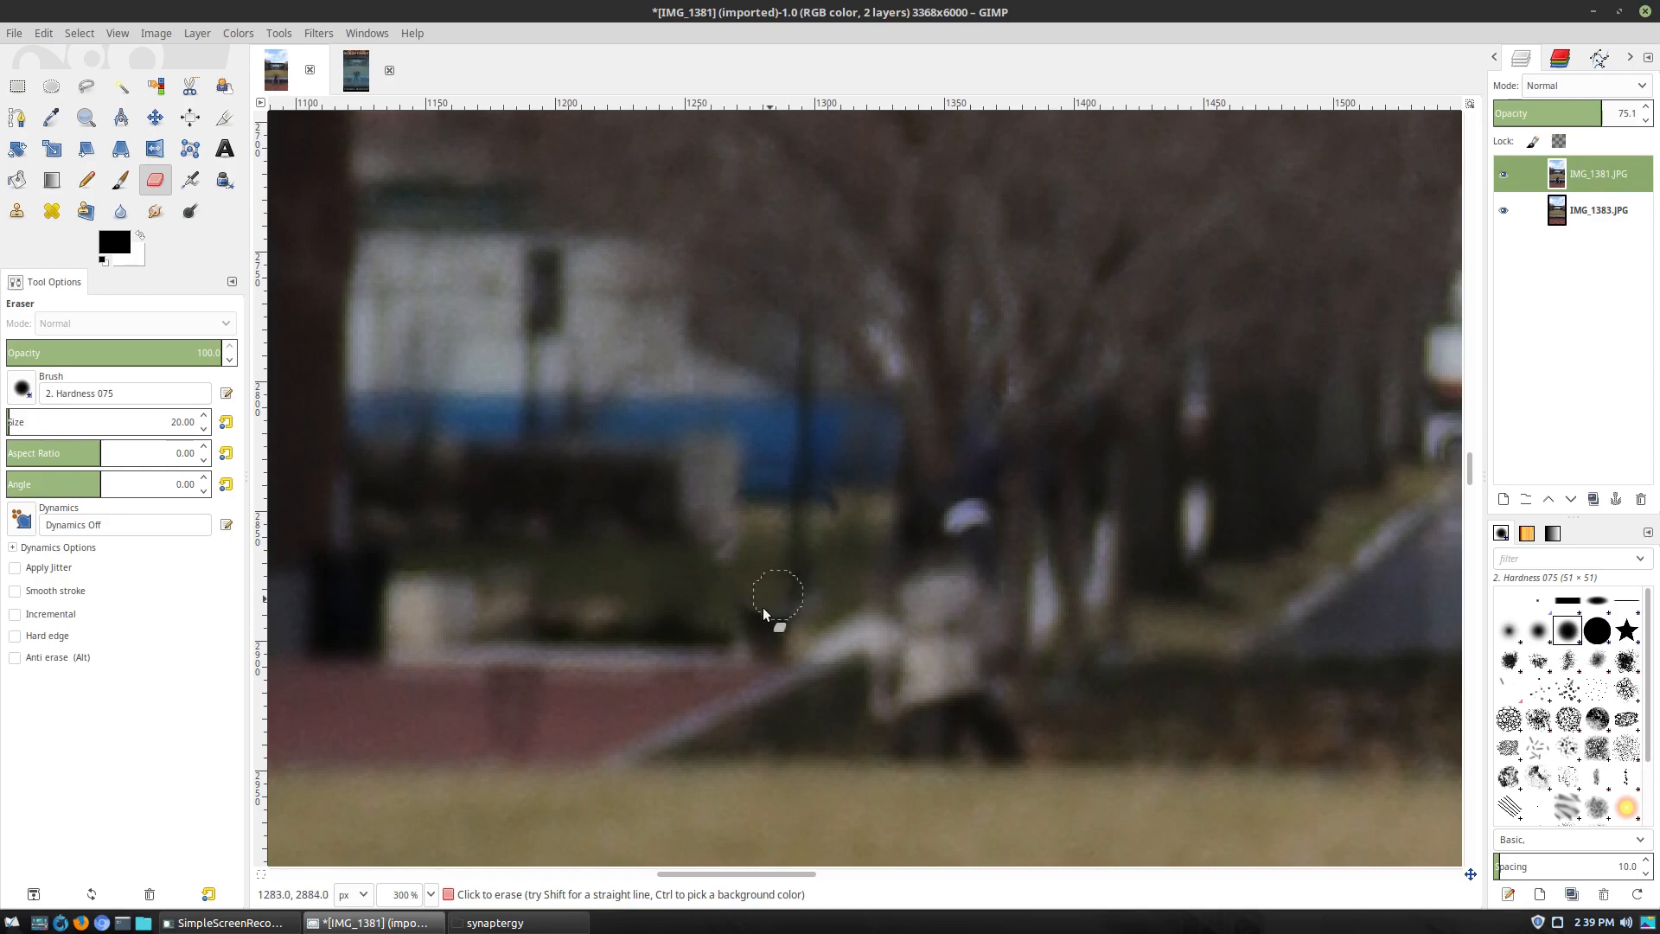
{"action": "mouse_move", "coordinate": [922, 543]}
{"action": "left_mouse_down"}
{"action": "mouse_move", "coordinate": [893, 568]}
{"action": "mouse_move", "coordinate": [897, 598]}
{"action": "mouse_move", "coordinate": [971, 603]}
{"action": "mouse_move", "coordinate": [968, 587]}
{"action": "mouse_move", "coordinate": [966, 646]}
{"action": "mouse_move", "coordinate": [997, 710]}
{"action": "mouse_move", "coordinate": [935, 755]}
{"action": "mouse_move", "coordinate": [887, 715]}
{"action": "left_mouse_up"}
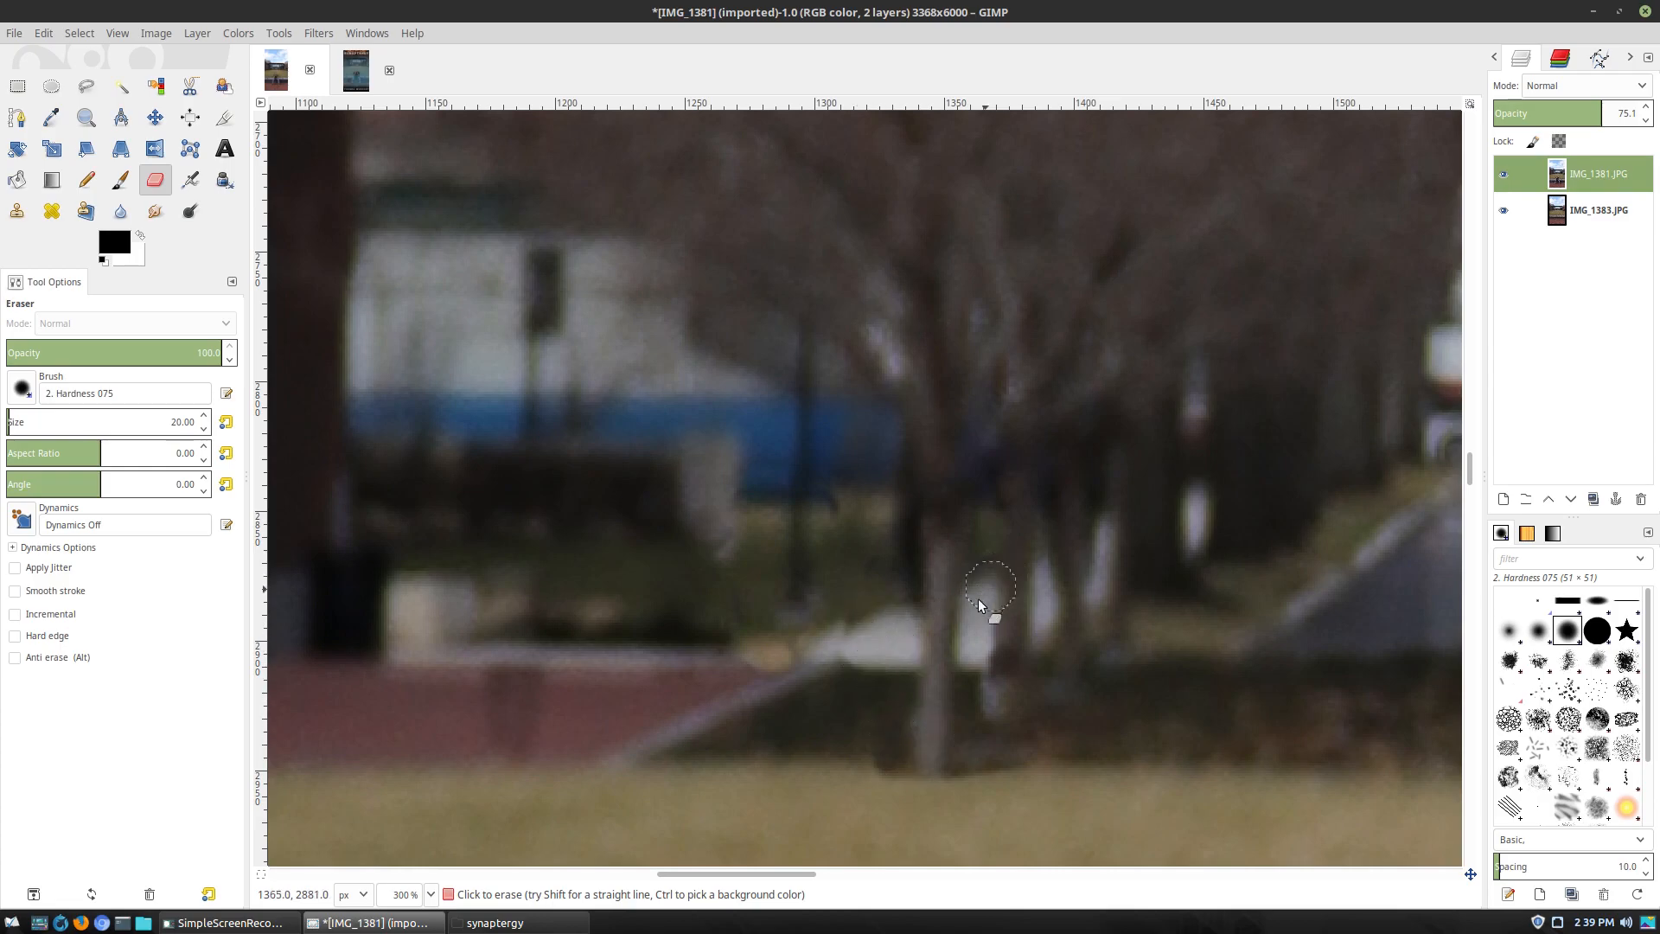
{"action": "left_click_drag", "start_coordinate": [983, 592], "coordinate": [1003, 728]}
Compare both layers near the yellow fire hydrant, and erase the man in jeans standing beside it from the IMG_1381 layer
{"action": "scroll", "coordinate": [1043, 711], "scroll_direction": "down", "scroll_amount": 2}
{"action": "scroll", "coordinate": [699, 765], "scroll_direction": "left", "scroll_amount": 8}
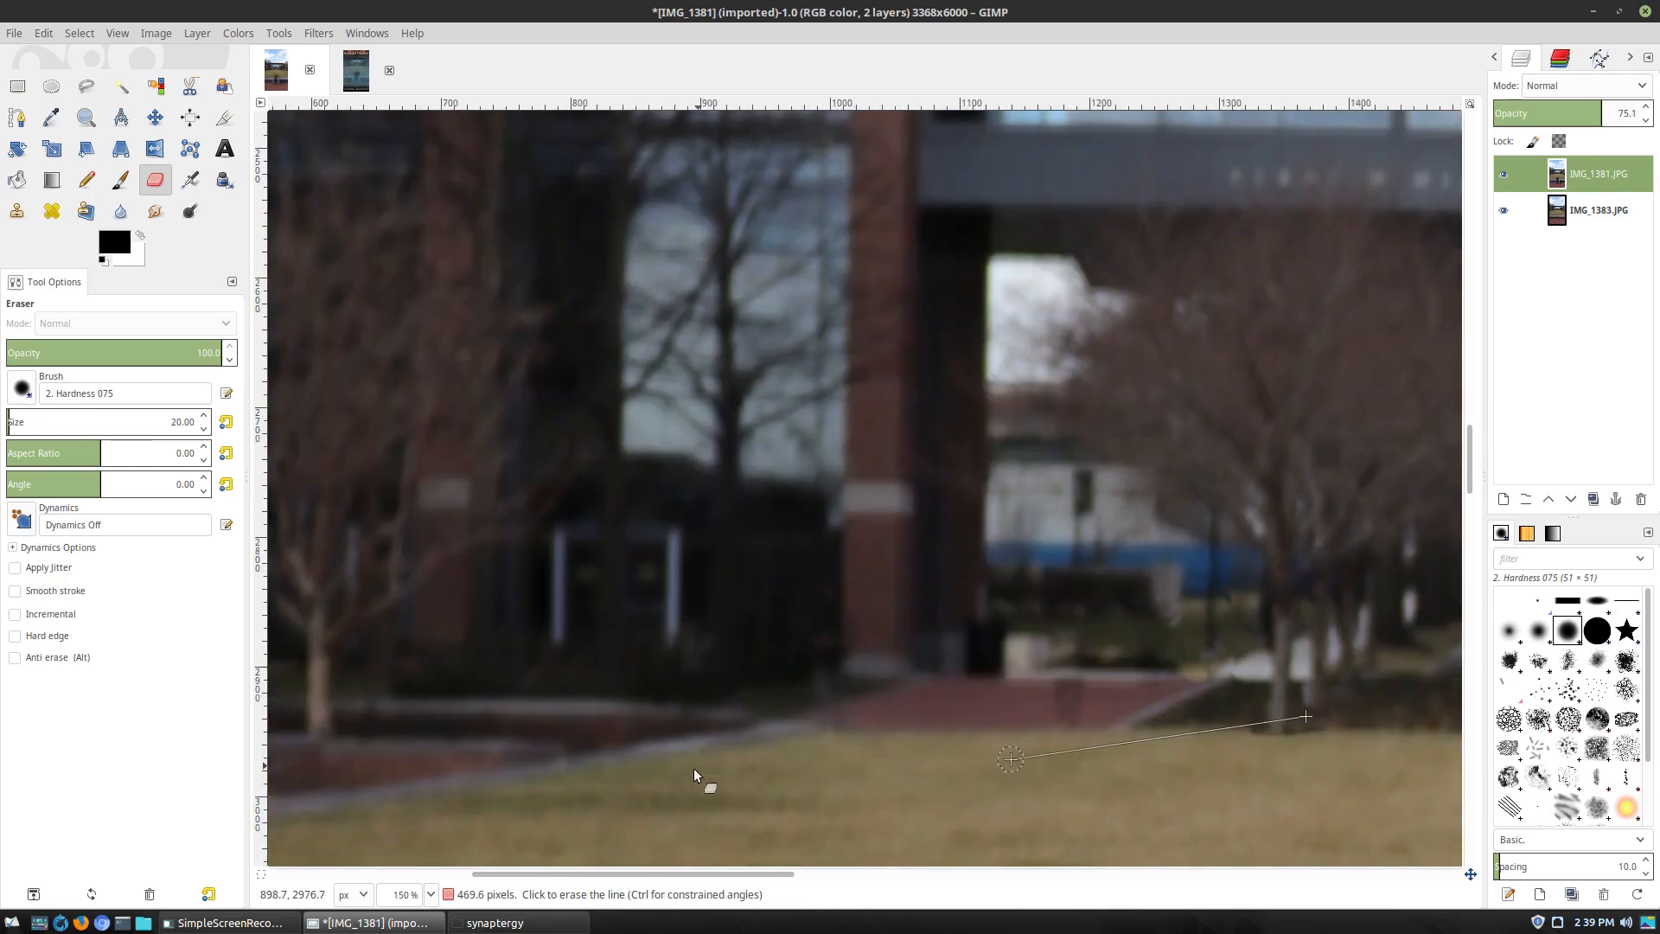
{"action": "scroll", "coordinate": [631, 780], "scroll_direction": "left", "scroll_amount": 2}
{"action": "scroll", "coordinate": [632, 780], "scroll_direction": "down", "scroll_amount": 1}
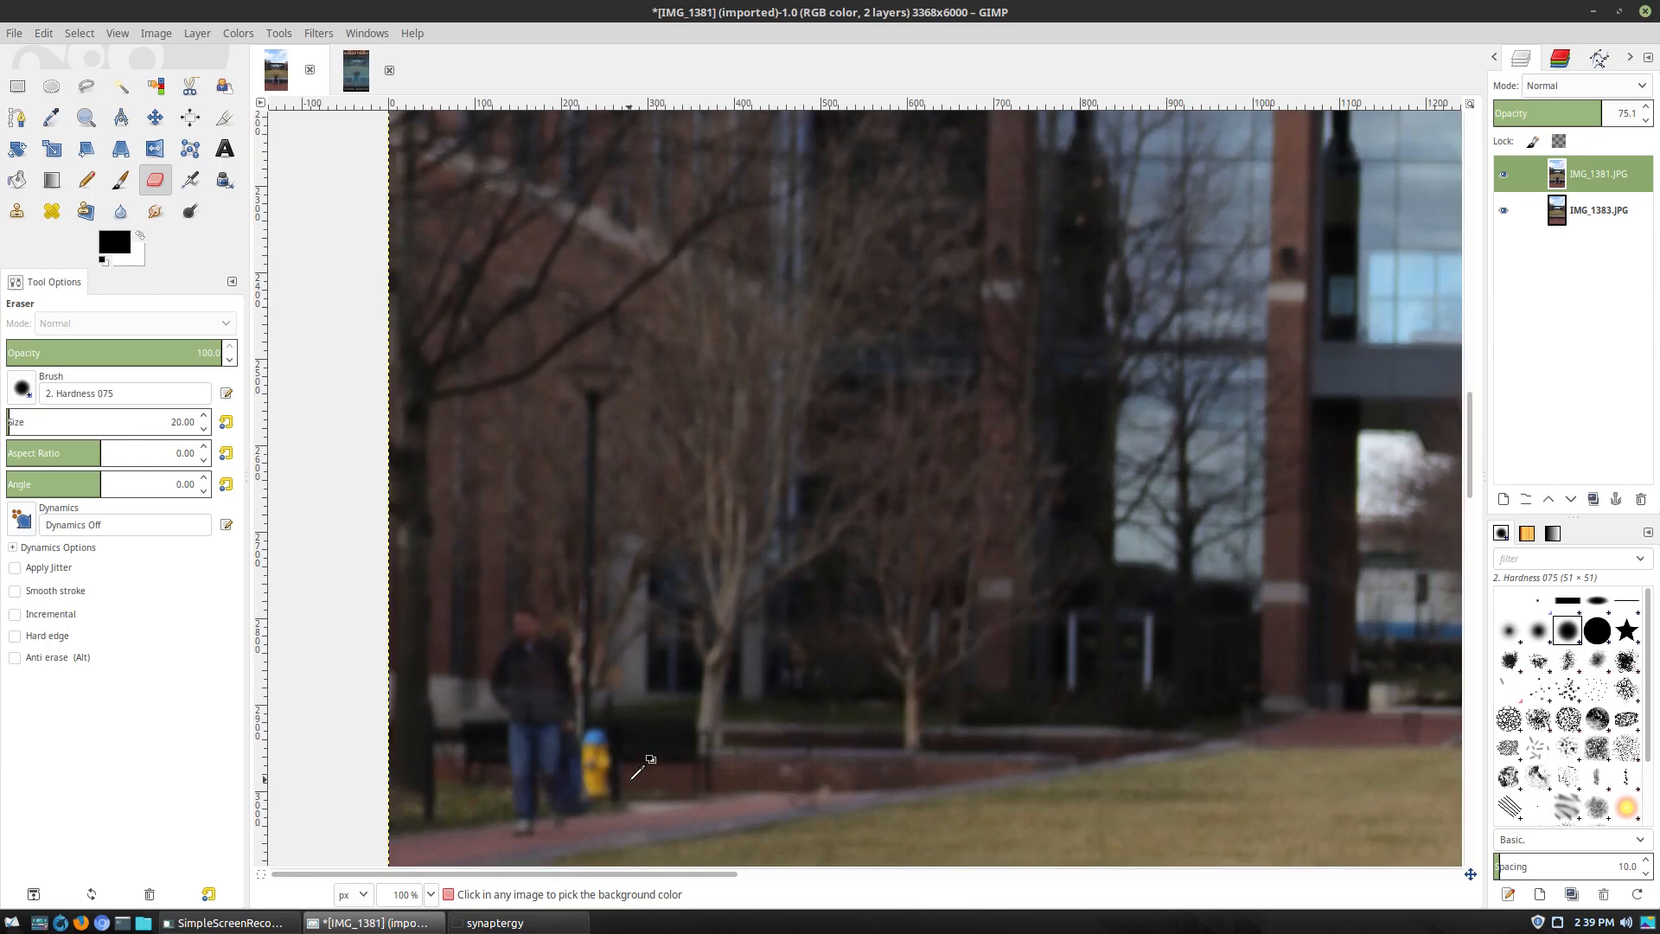
{"action": "left_click", "coordinate": [1505, 175]}
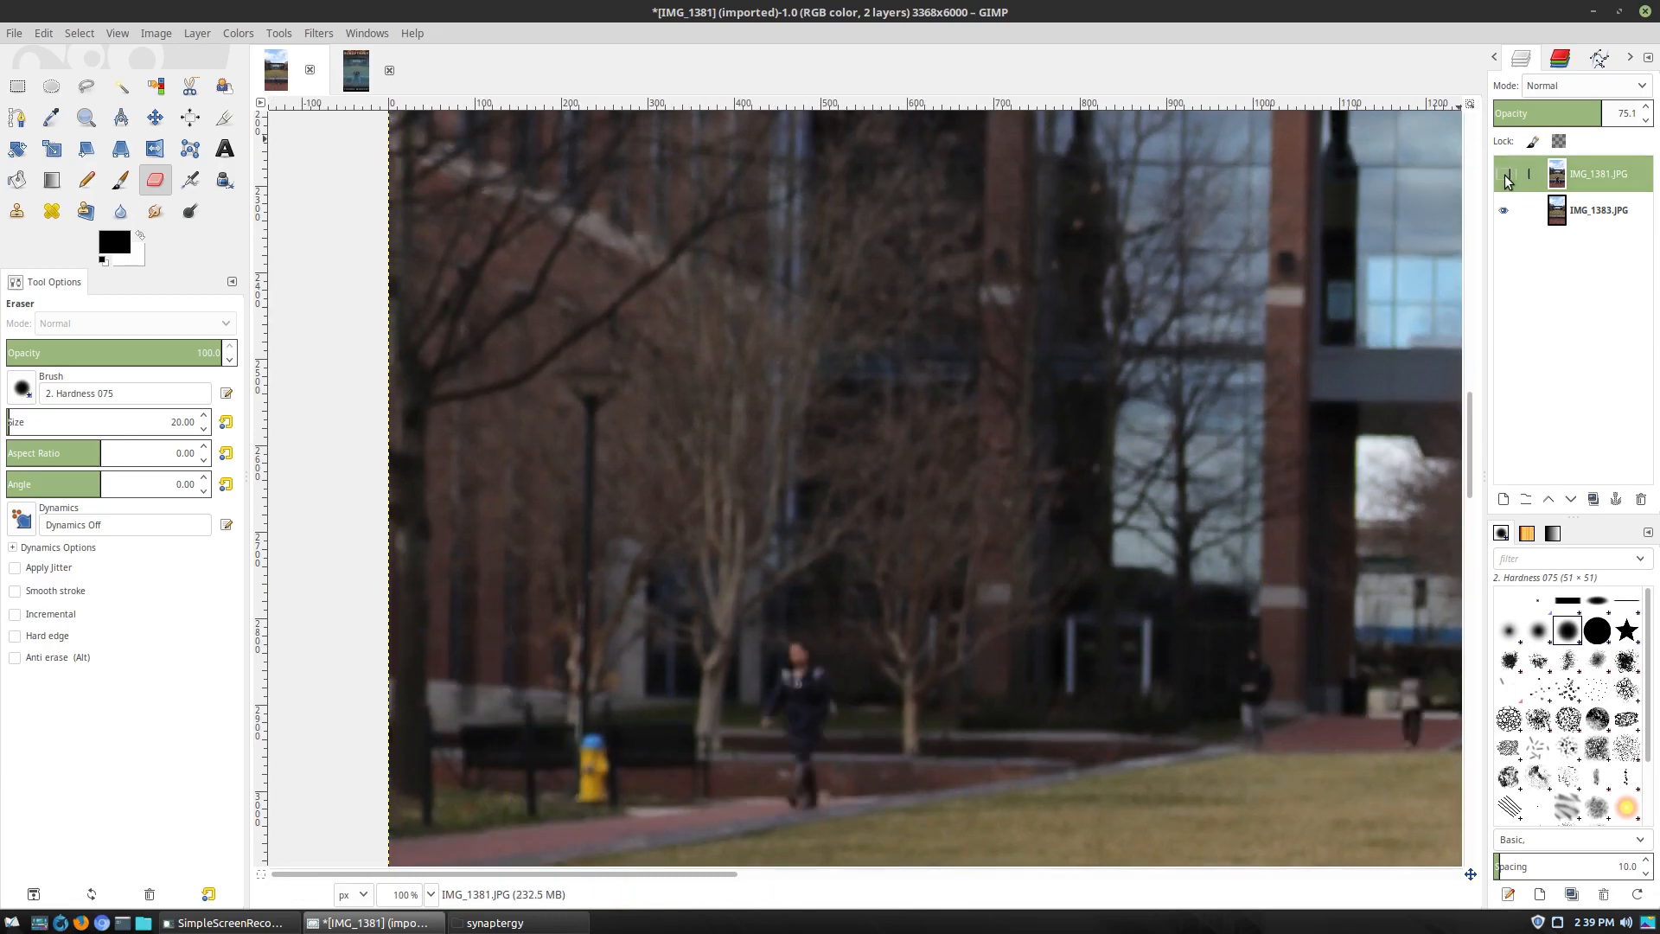
{"action": "left_click", "coordinate": [1505, 174]}
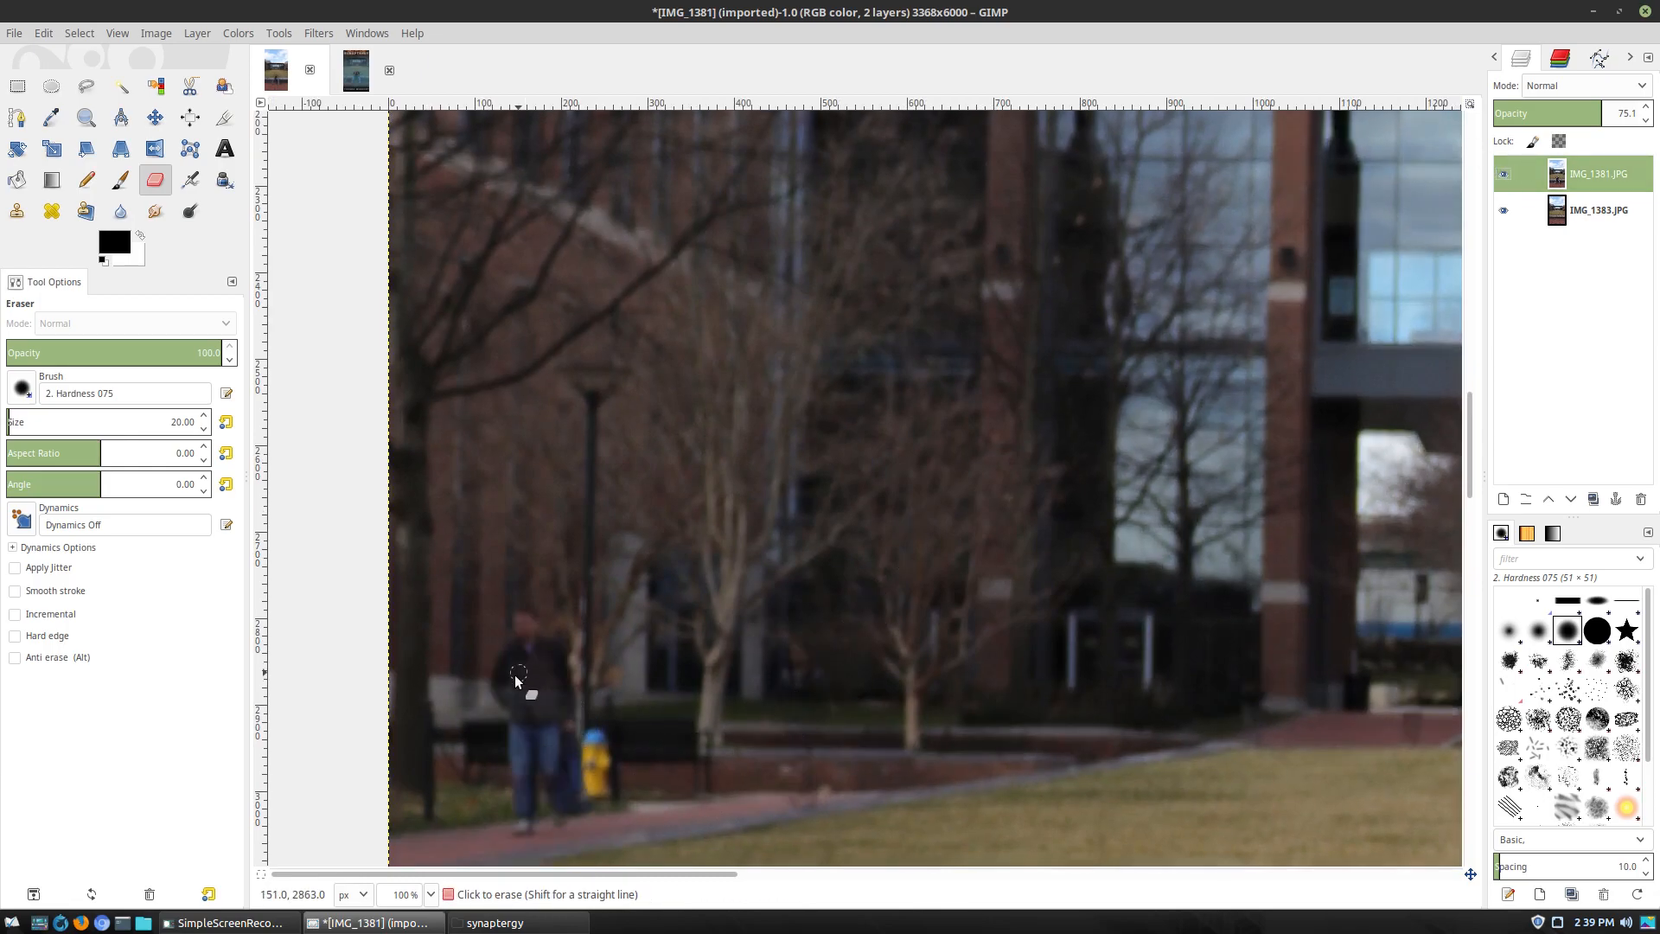
{"action": "scroll", "coordinate": [519, 672], "scroll_direction": "up", "scroll_amount": 2}
{"action": "mouse_move", "coordinate": [455, 618]}
{"action": "left_mouse_down"}
{"action": "mouse_move", "coordinate": [630, 631]}
{"action": "mouse_move", "coordinate": [579, 660]}
{"action": "mouse_move", "coordinate": [635, 660]}
{"action": "mouse_move", "coordinate": [580, 676]}
{"action": "mouse_move", "coordinate": [490, 758]}
{"action": "mouse_move", "coordinate": [394, 794]}
{"action": "left_mouse_up"}
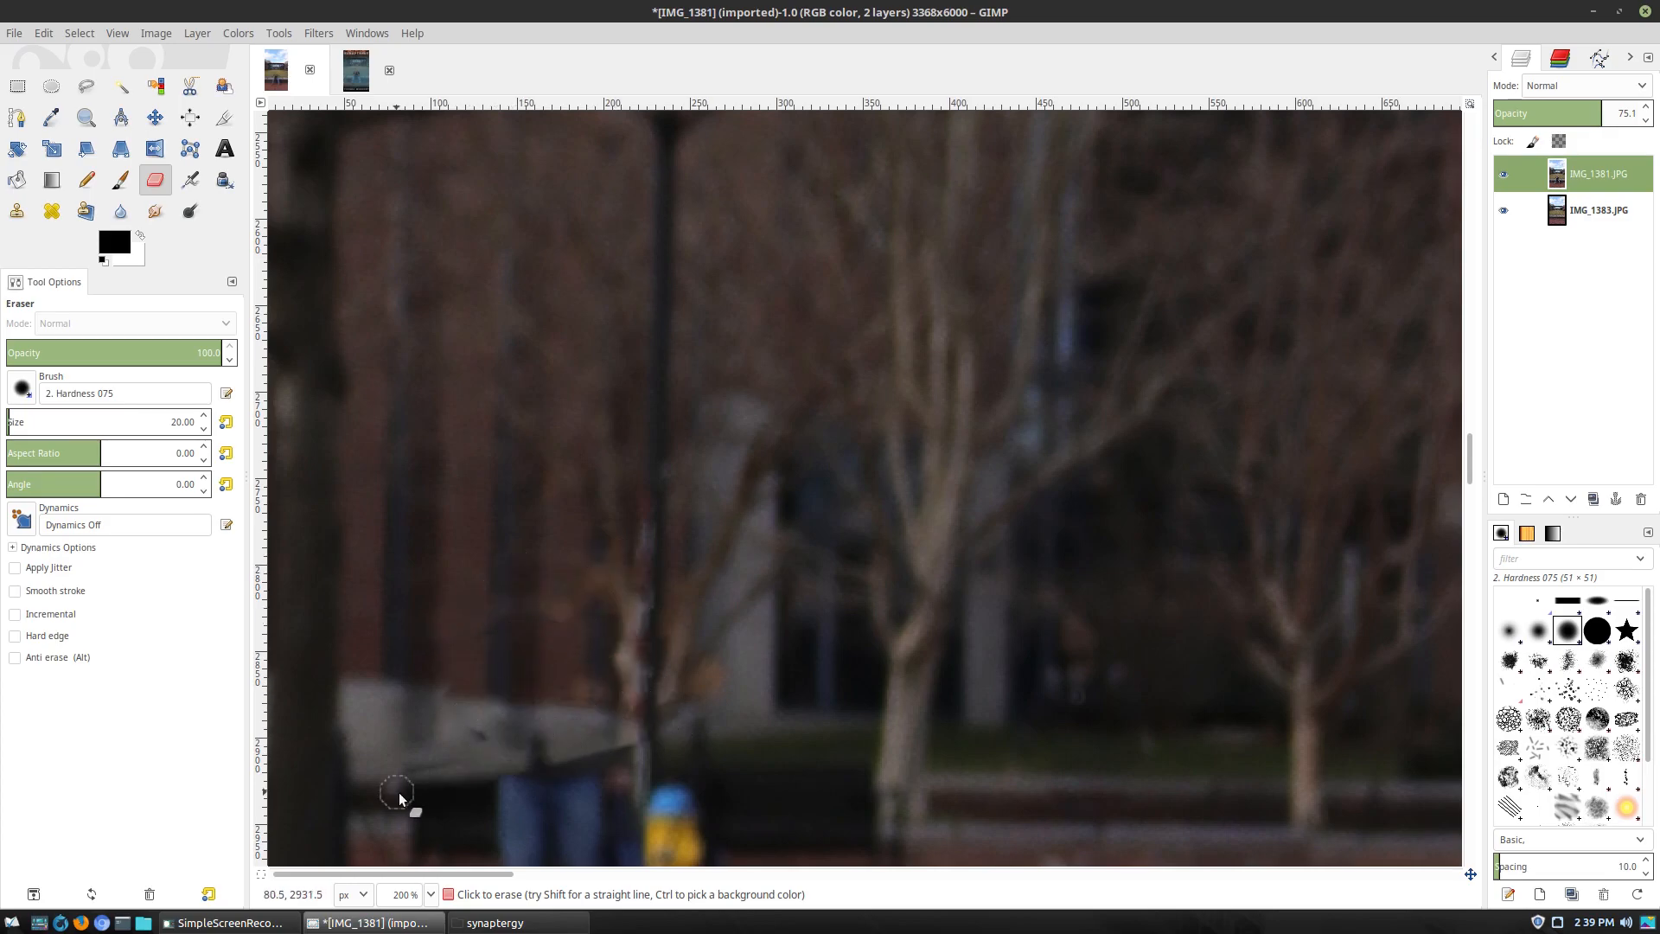
{"action": "left_click_drag", "start_coordinate": [456, 720], "coordinate": [506, 807]}
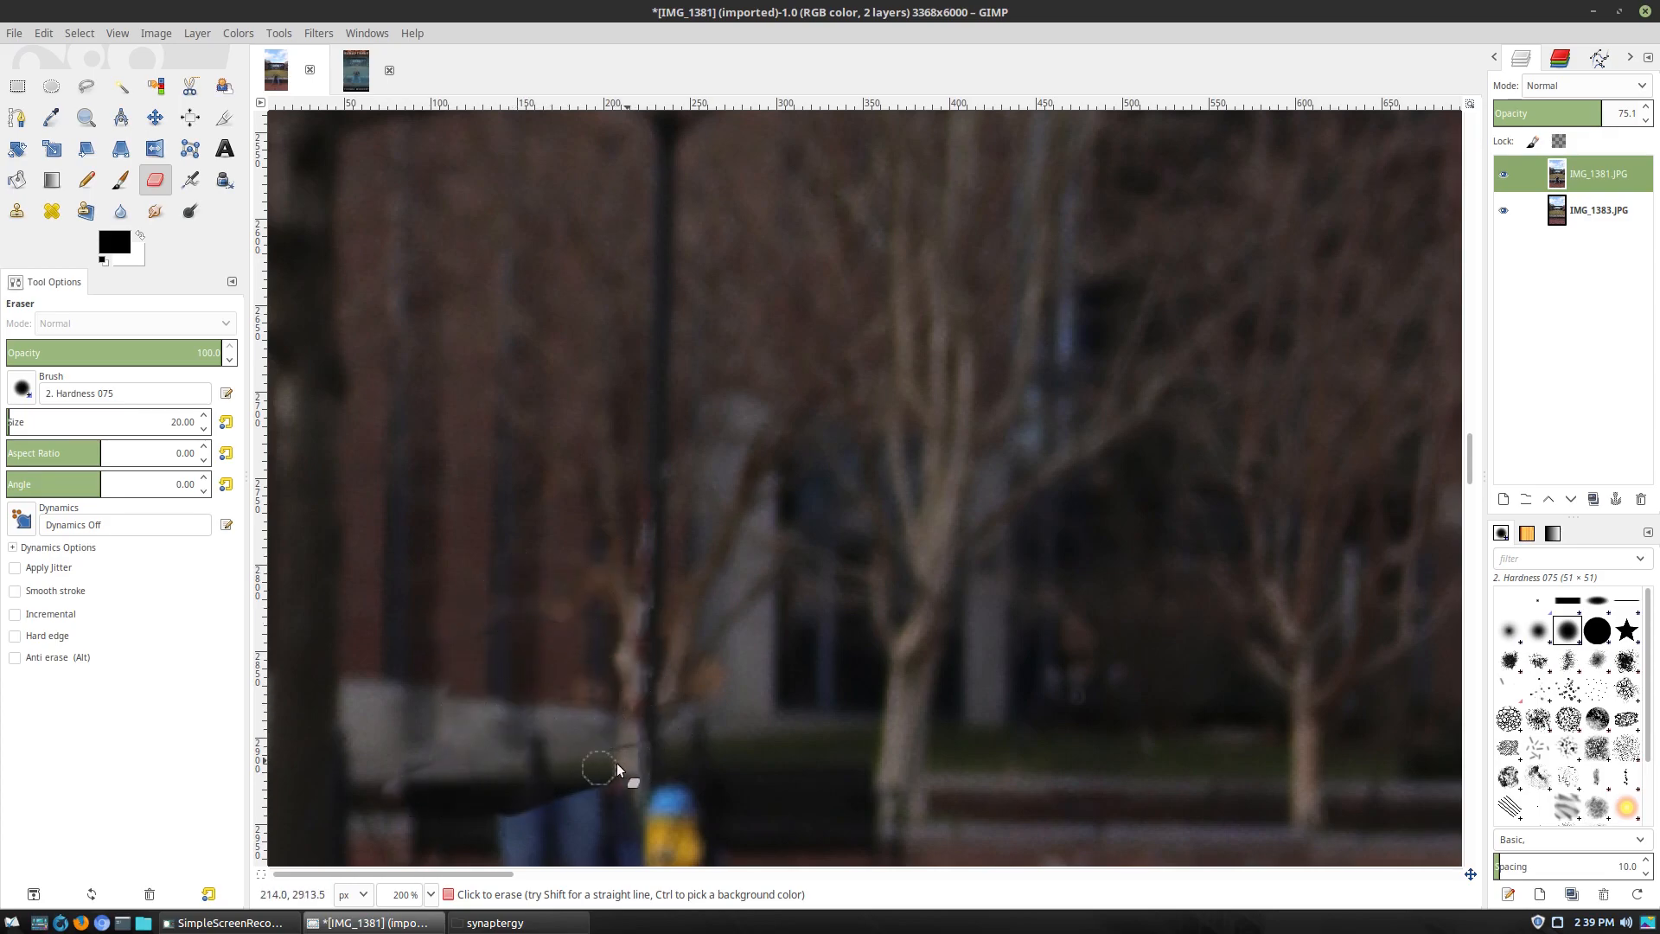
{"action": "scroll", "coordinate": [608, 809], "scroll_direction": "down", "scroll_amount": 3}
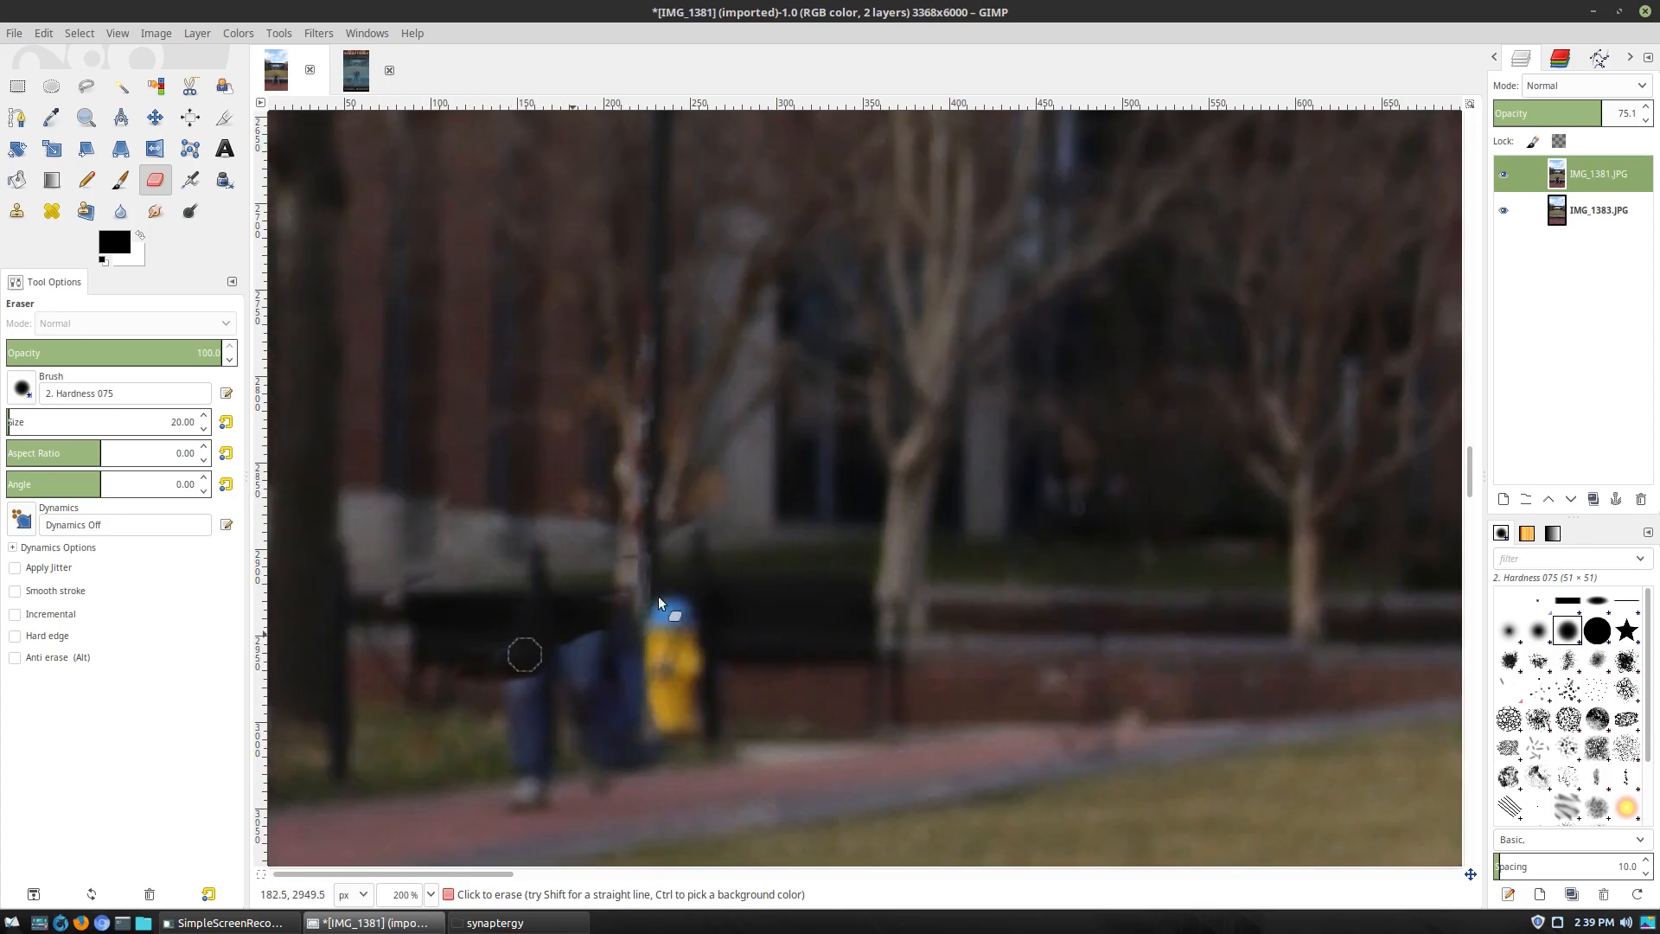
{"action": "mouse_move", "coordinate": [518, 673]}
{"action": "left_mouse_down"}
{"action": "mouse_move", "coordinate": [503, 717]}
{"action": "mouse_move", "coordinate": [621, 743]}
{"action": "mouse_move", "coordinate": [569, 786]}
{"action": "mouse_move", "coordinate": [563, 766]}
{"action": "mouse_move", "coordinate": [481, 790]}
{"action": "left_mouse_up"}
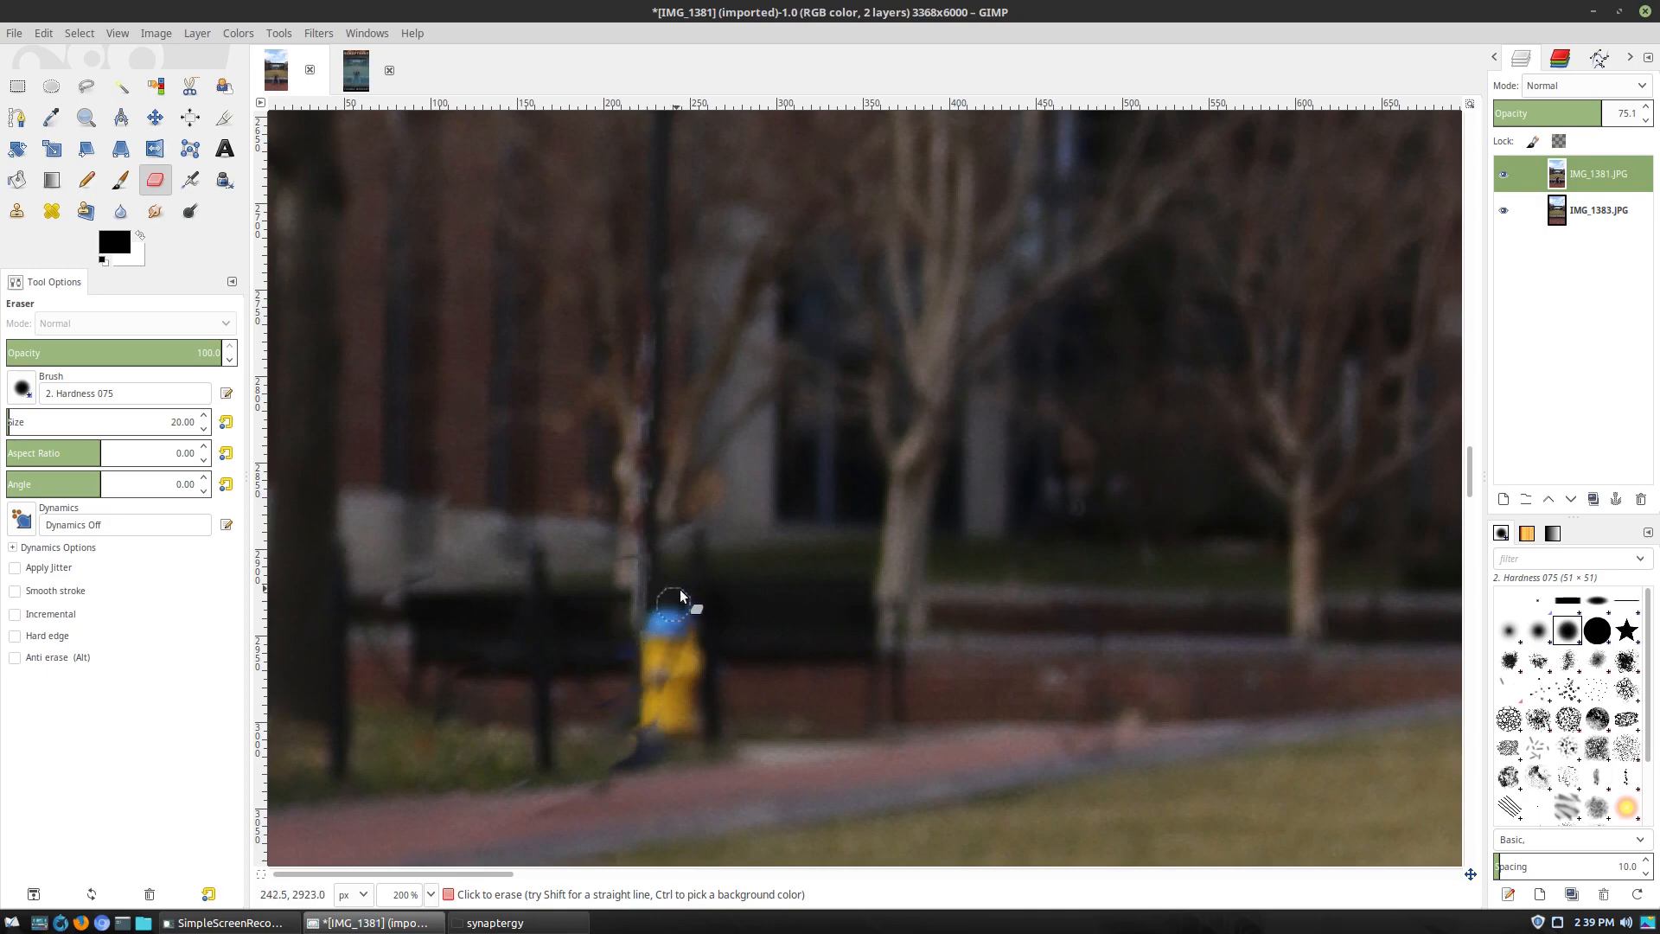
{"action": "left_click_drag", "start_coordinate": [656, 713], "coordinate": [616, 768]}
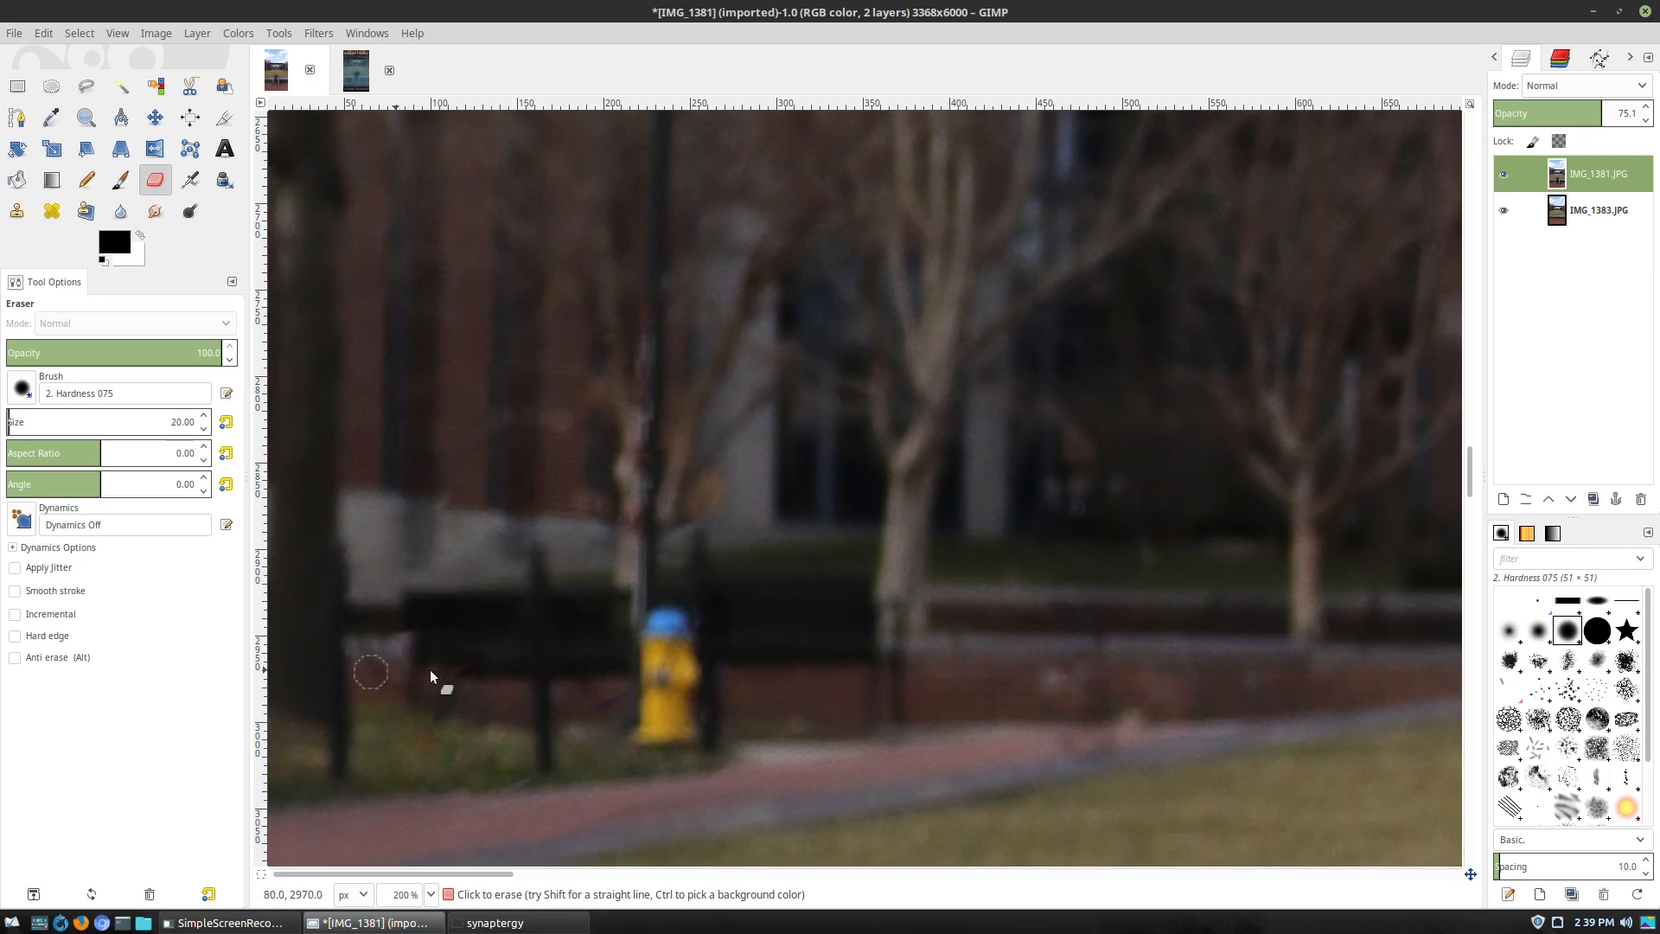
Review the cleaned-up photo as a whole, and merge the IMG_1381 layer down onto IMG_1383
{"action": "scroll", "coordinate": [765, 741], "scroll_direction": "down", "scroll_amount": 2, "text": "ctrl"}
{"action": "scroll", "coordinate": [765, 741], "scroll_direction": "down", "scroll_amount": 3, "text": "ctrl"}
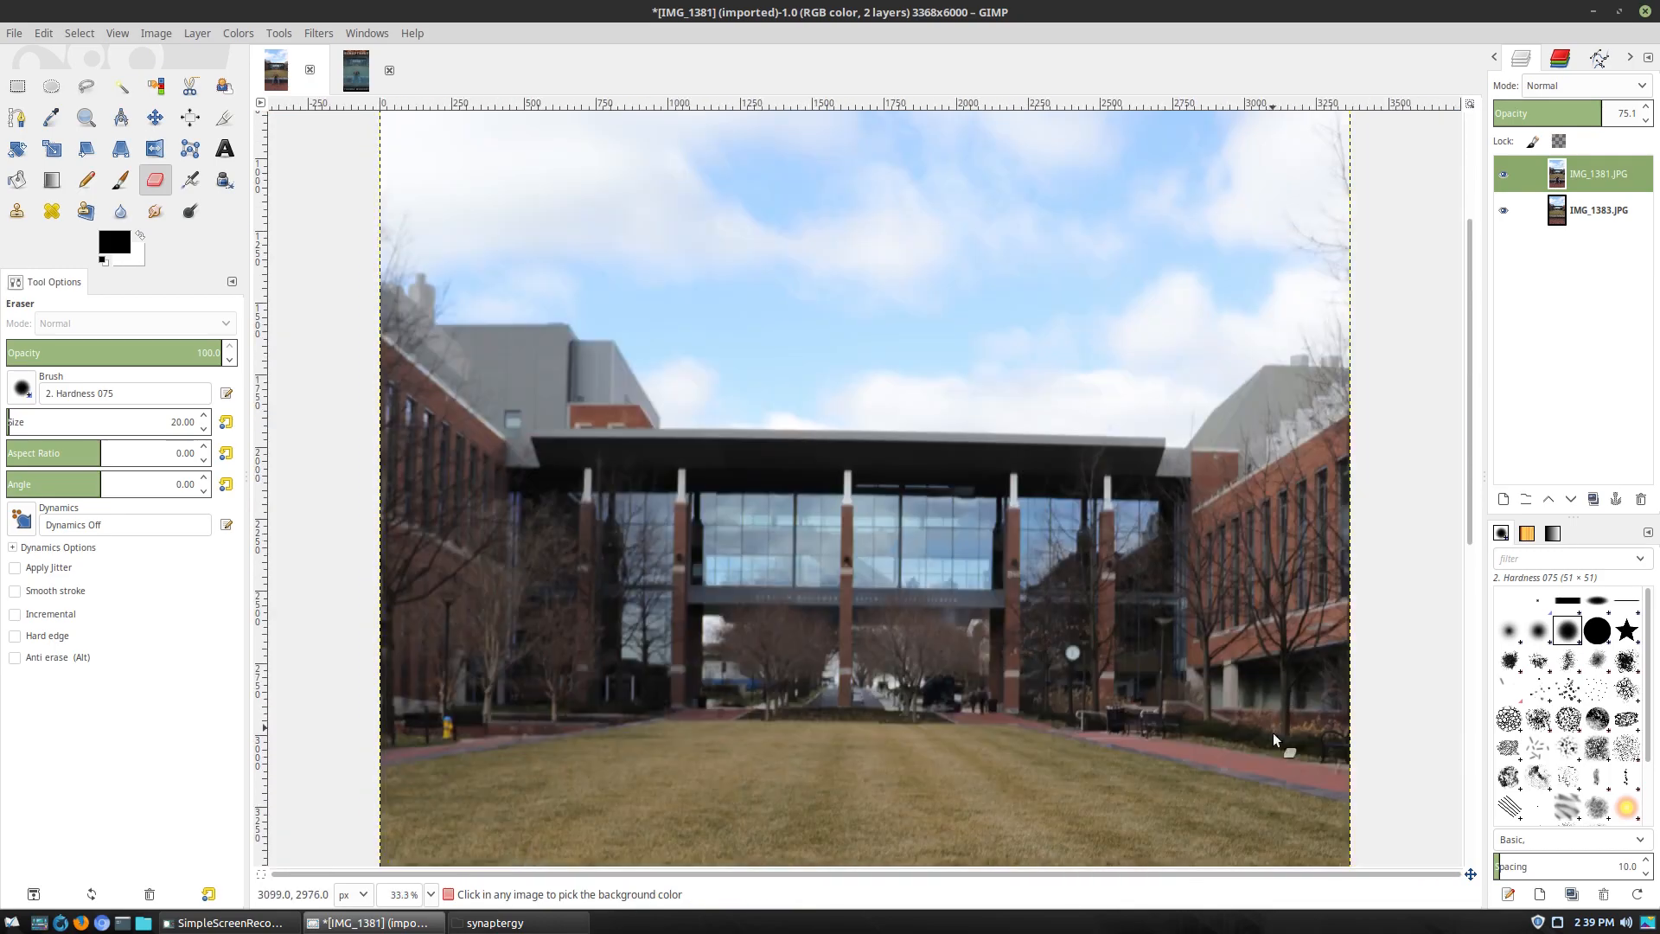
{"action": "scroll", "coordinate": [1099, 753], "scroll_direction": "up", "scroll_amount": 4}
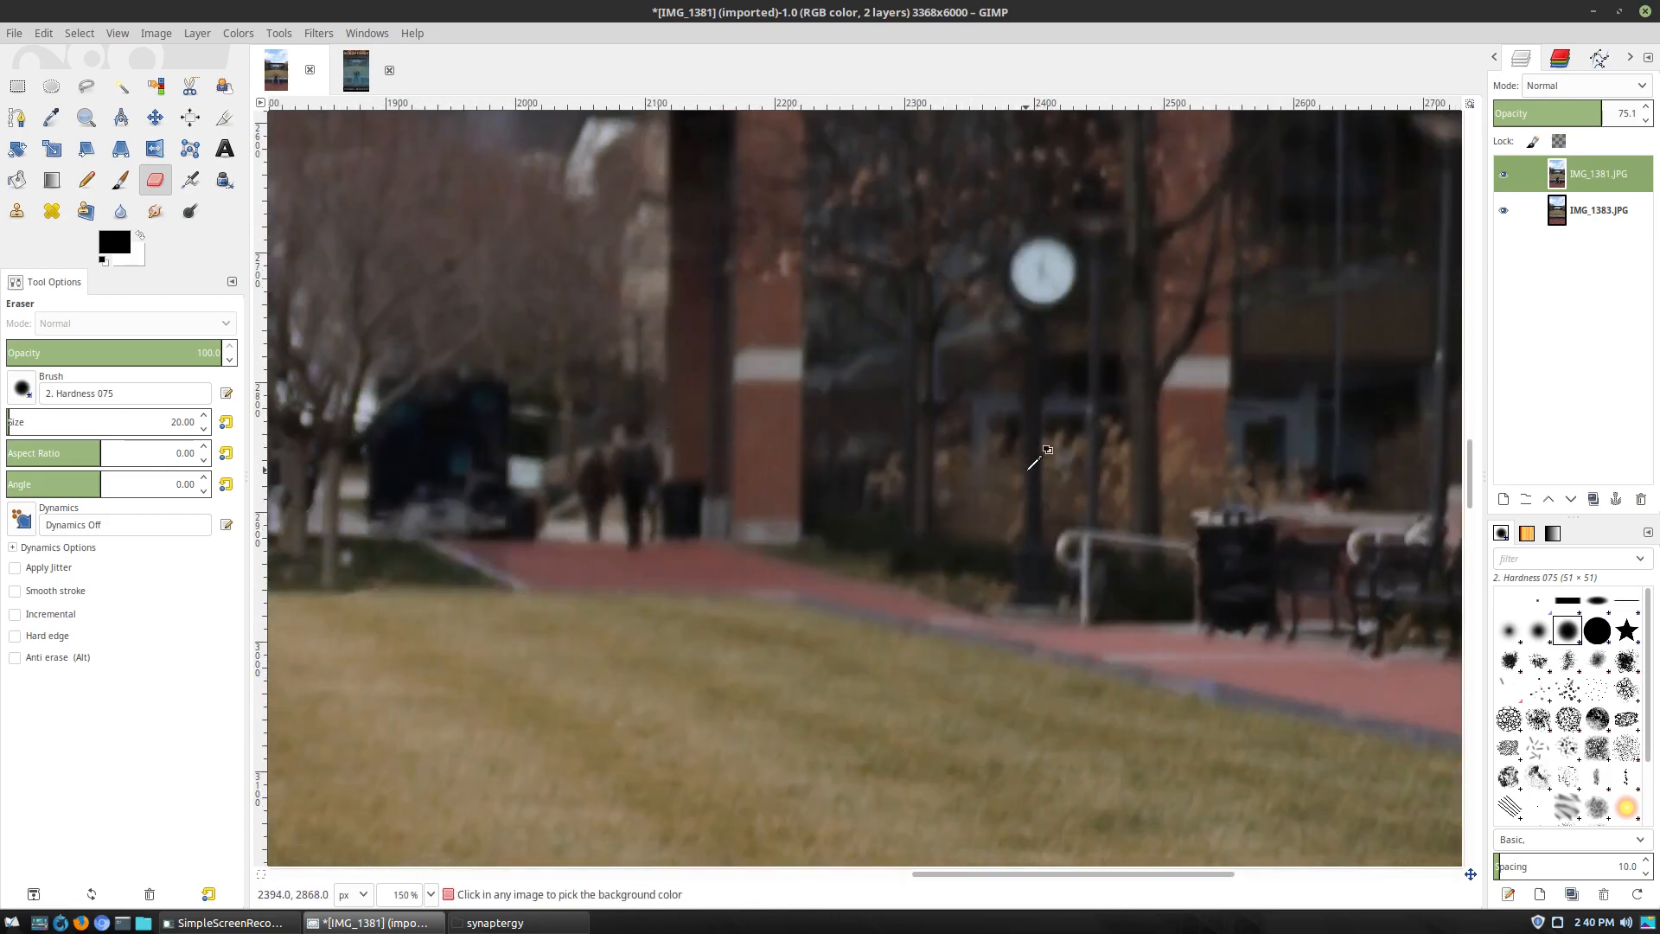
{"action": "scroll", "coordinate": [1044, 451], "scroll_direction": "down", "scroll_amount": 3, "text": "ctrl"}
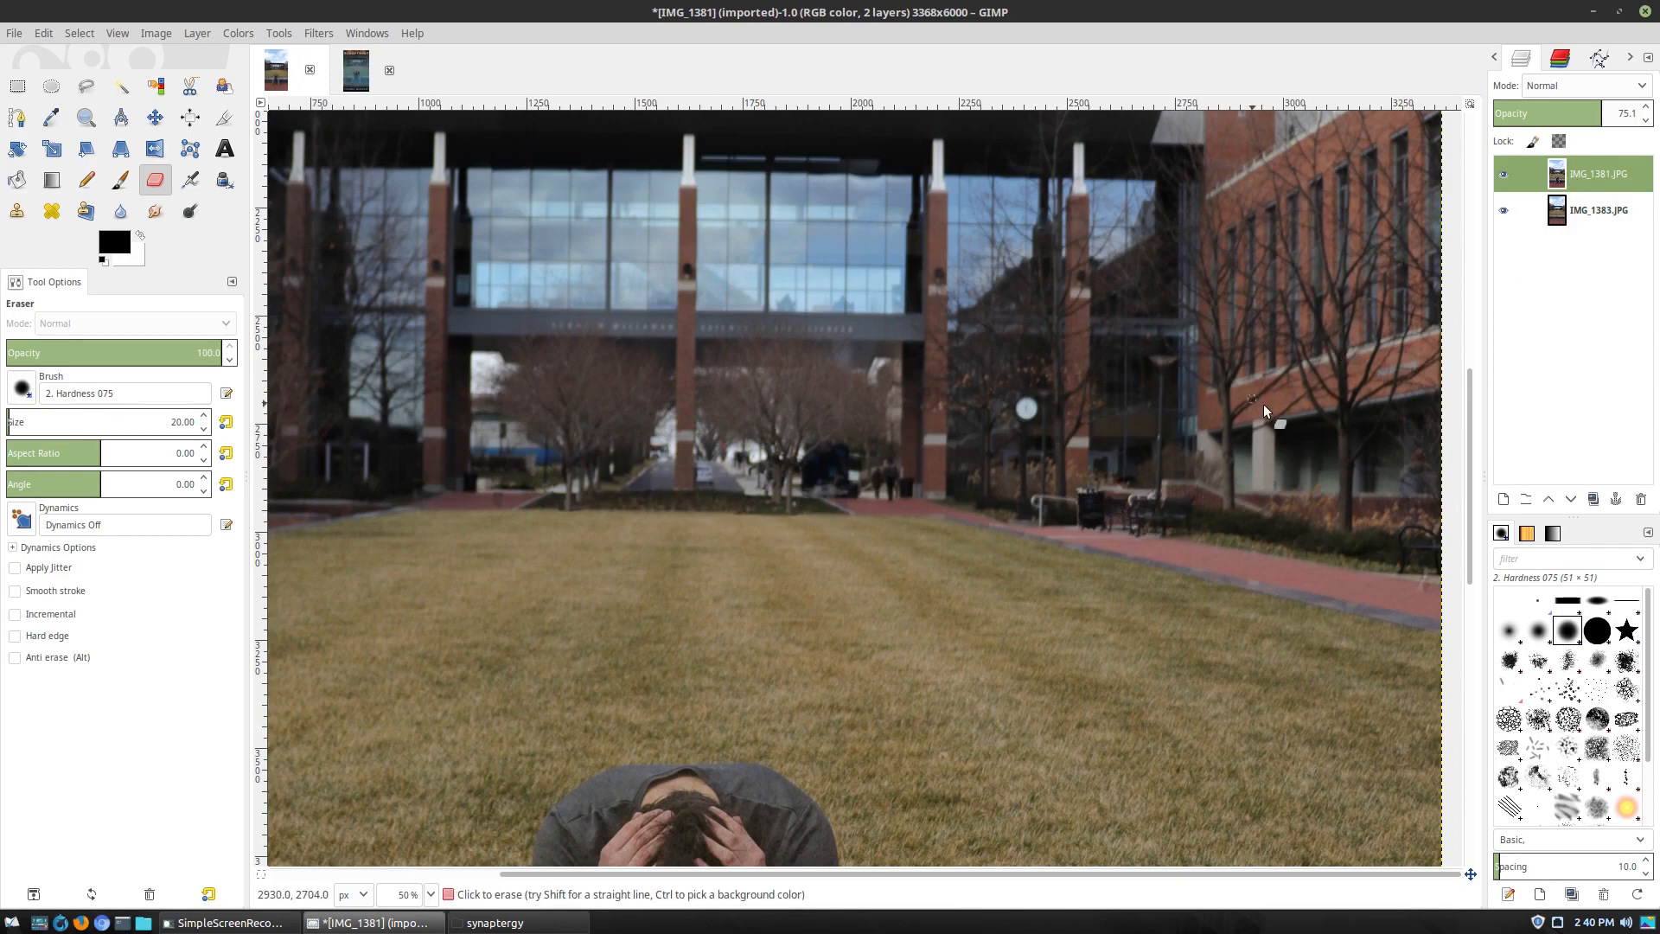
{"action": "right_click", "coordinate": [1611, 168]}
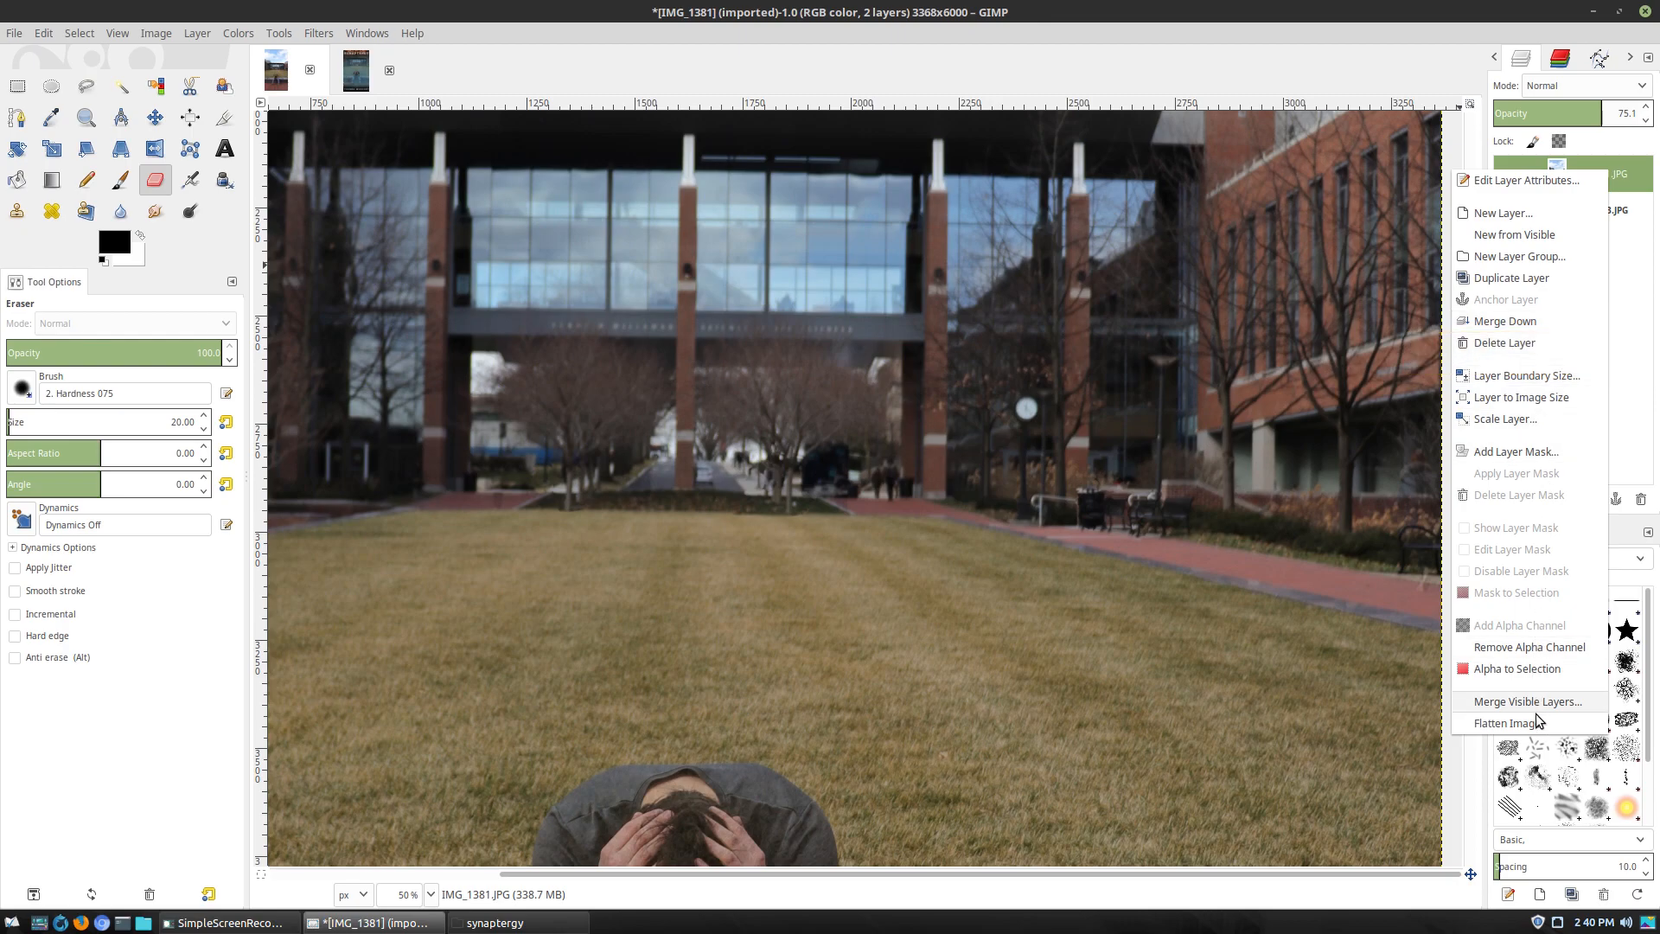
{"action": "left_click", "coordinate": [1559, 320]}
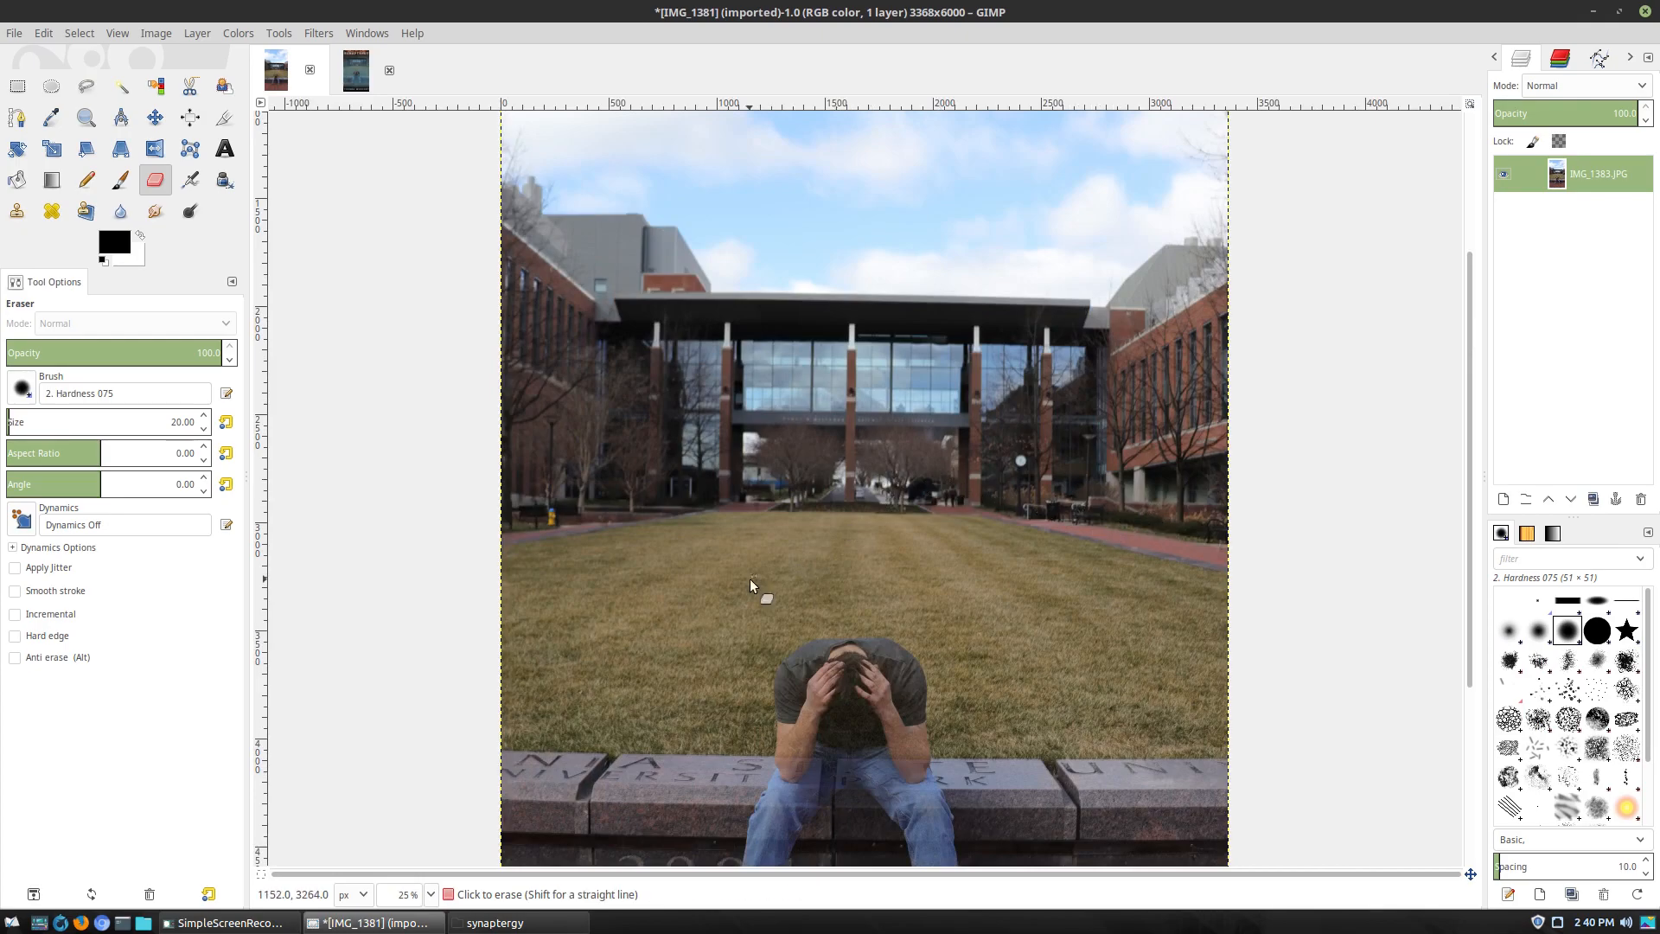
Undo the layer merge and raise the IMG_1381 layer's opacity to 100
{"action": "scroll", "coordinate": [594, 537], "scroll_direction": "up", "scroll_amount": 1, "text": "ctrl"}
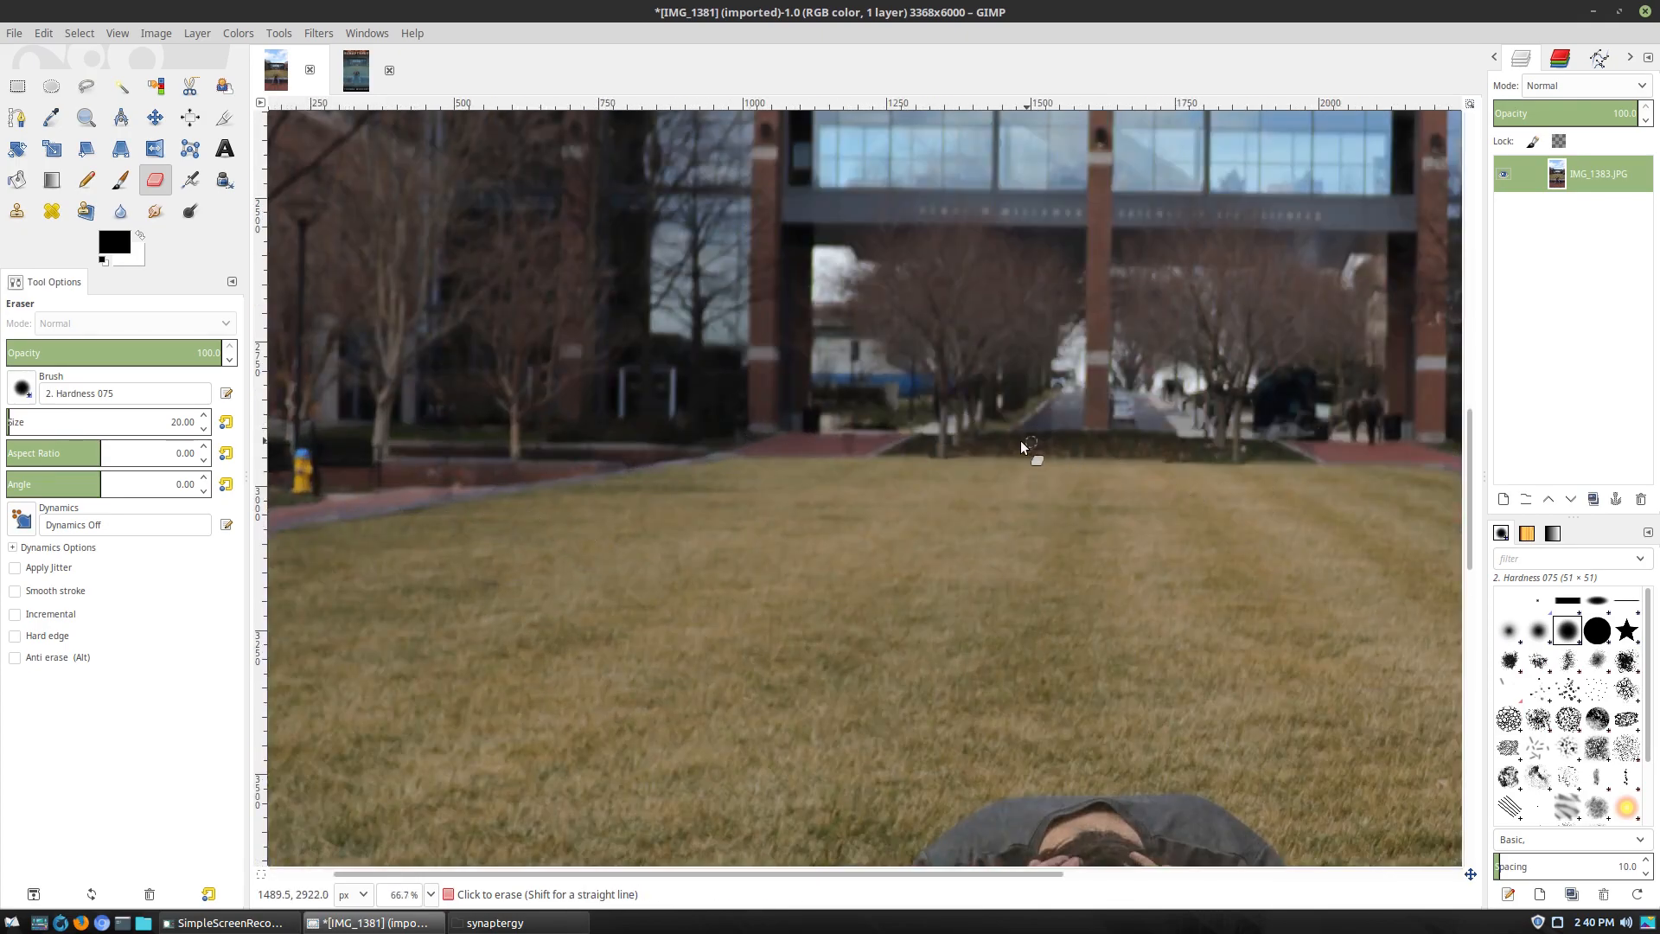
{"action": "scroll", "coordinate": [1029, 441], "scroll_direction": "up", "scroll_amount": 1, "text": "ctrl"}
{"action": "scroll", "coordinate": [924, 463], "scroll_direction": "down", "scroll_amount": 2, "text": "ctrl"}
{"action": "scroll", "coordinate": [856, 458], "scroll_direction": "up", "scroll_amount": 3, "text": "ctrl"}
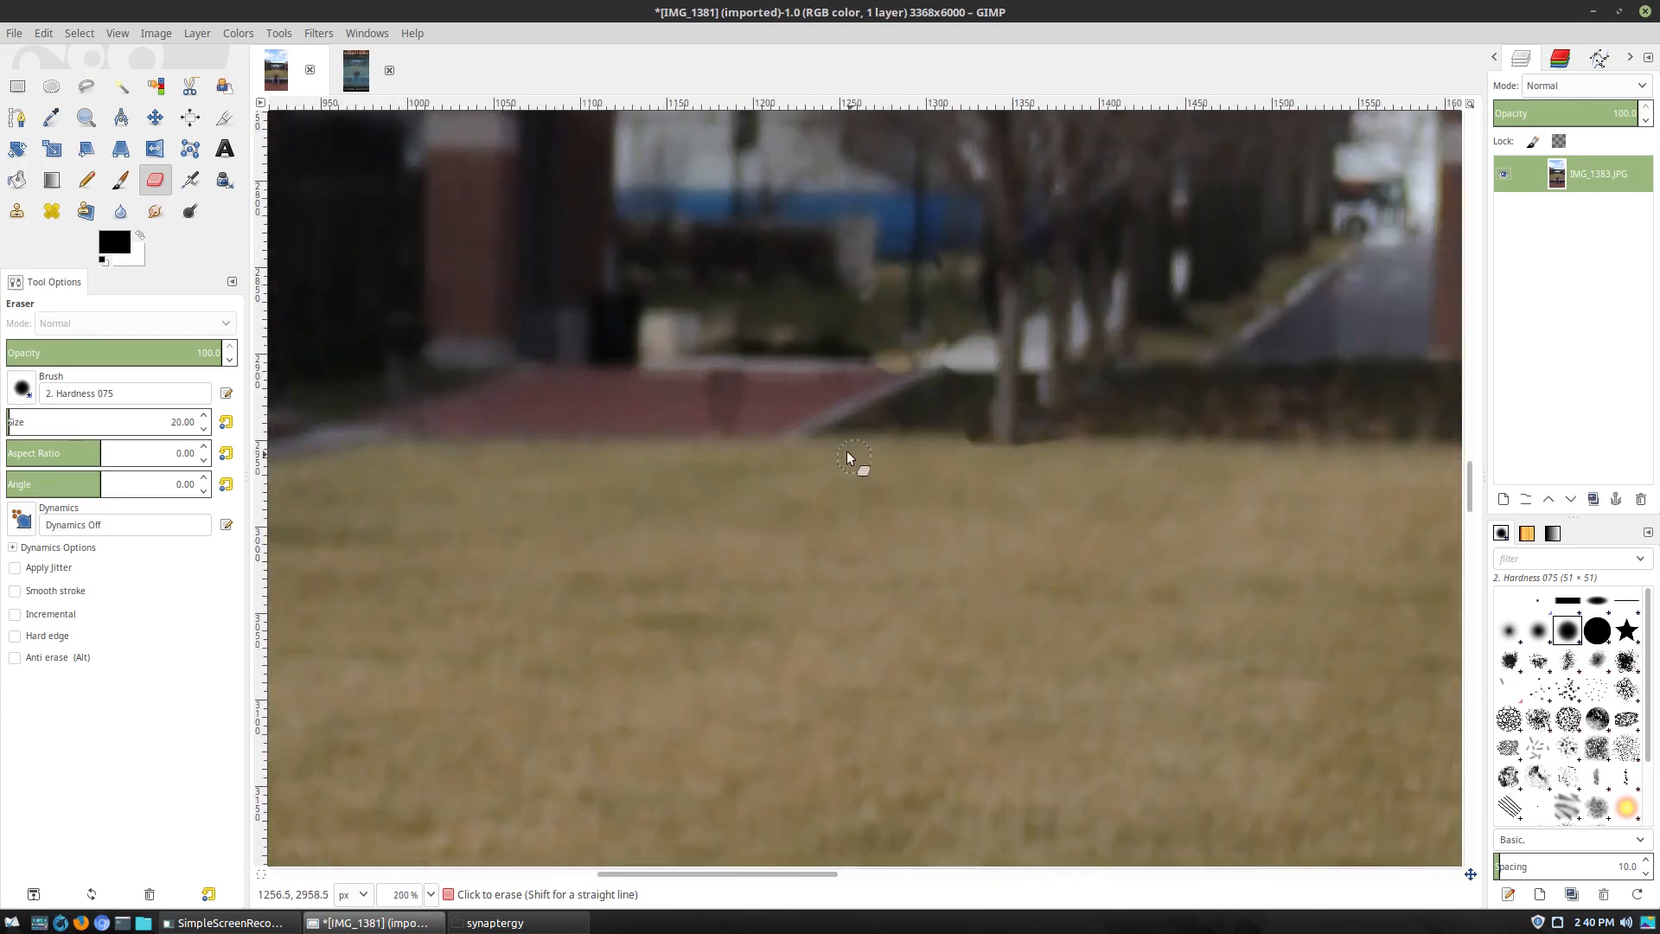
{"action": "scroll", "coordinate": [818, 415], "scroll_direction": "down", "scroll_amount": 3, "text": "ctrl"}
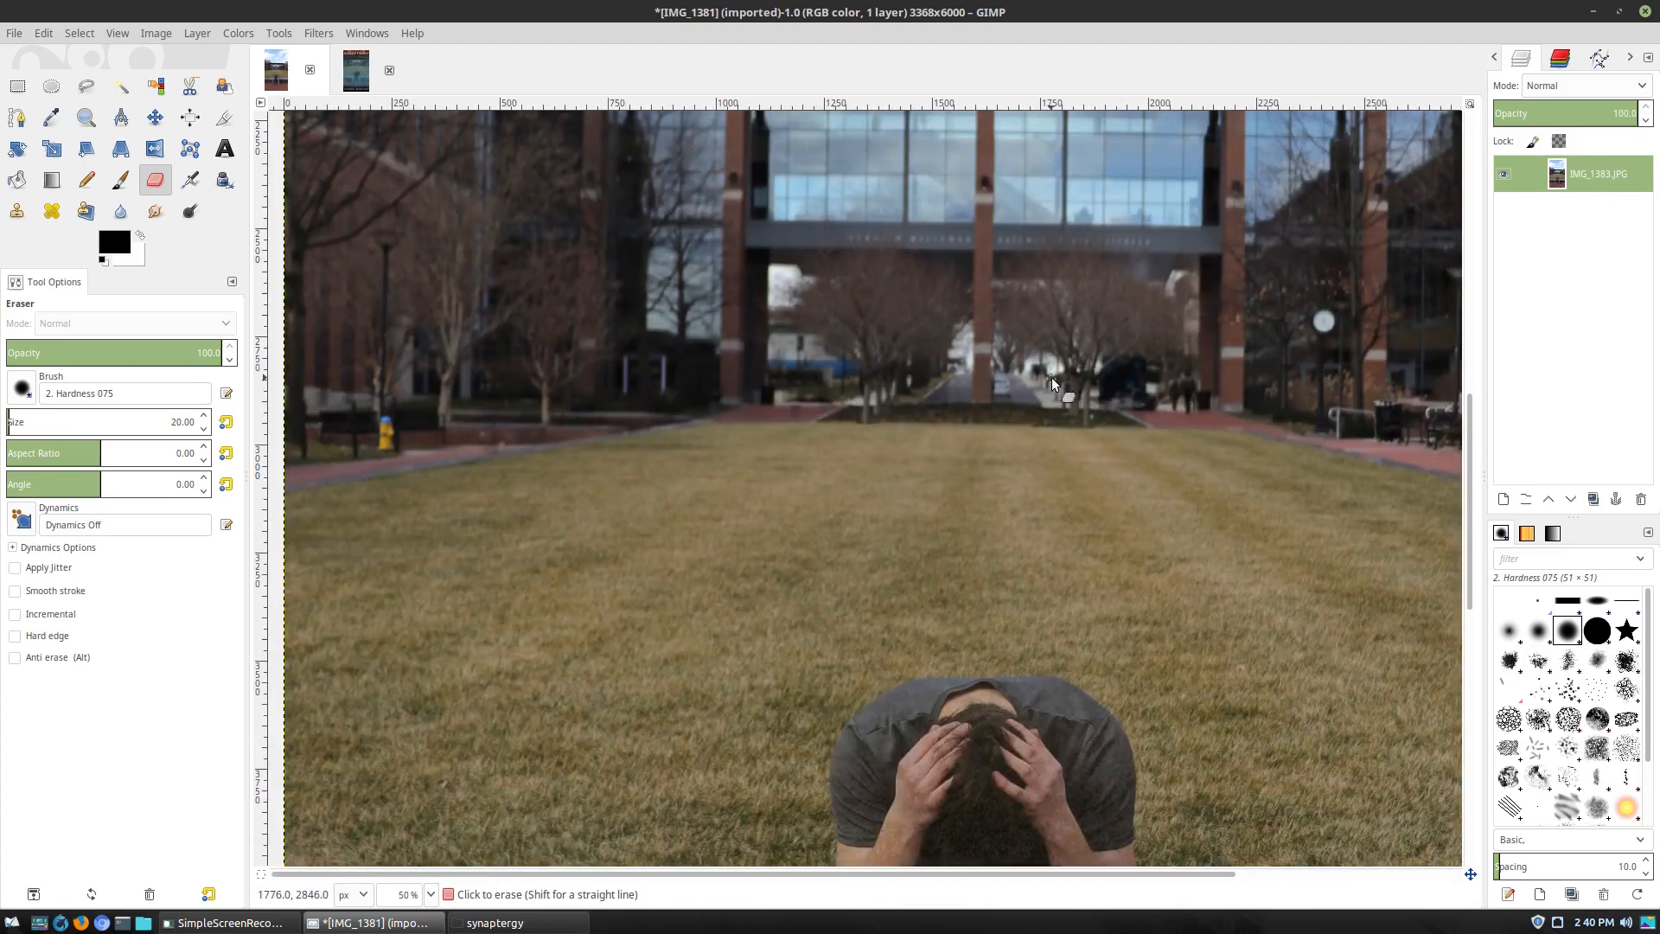
{"action": "key", "text": "ctrl+z"}
{"action": "left_click", "coordinate": [1590, 164]}
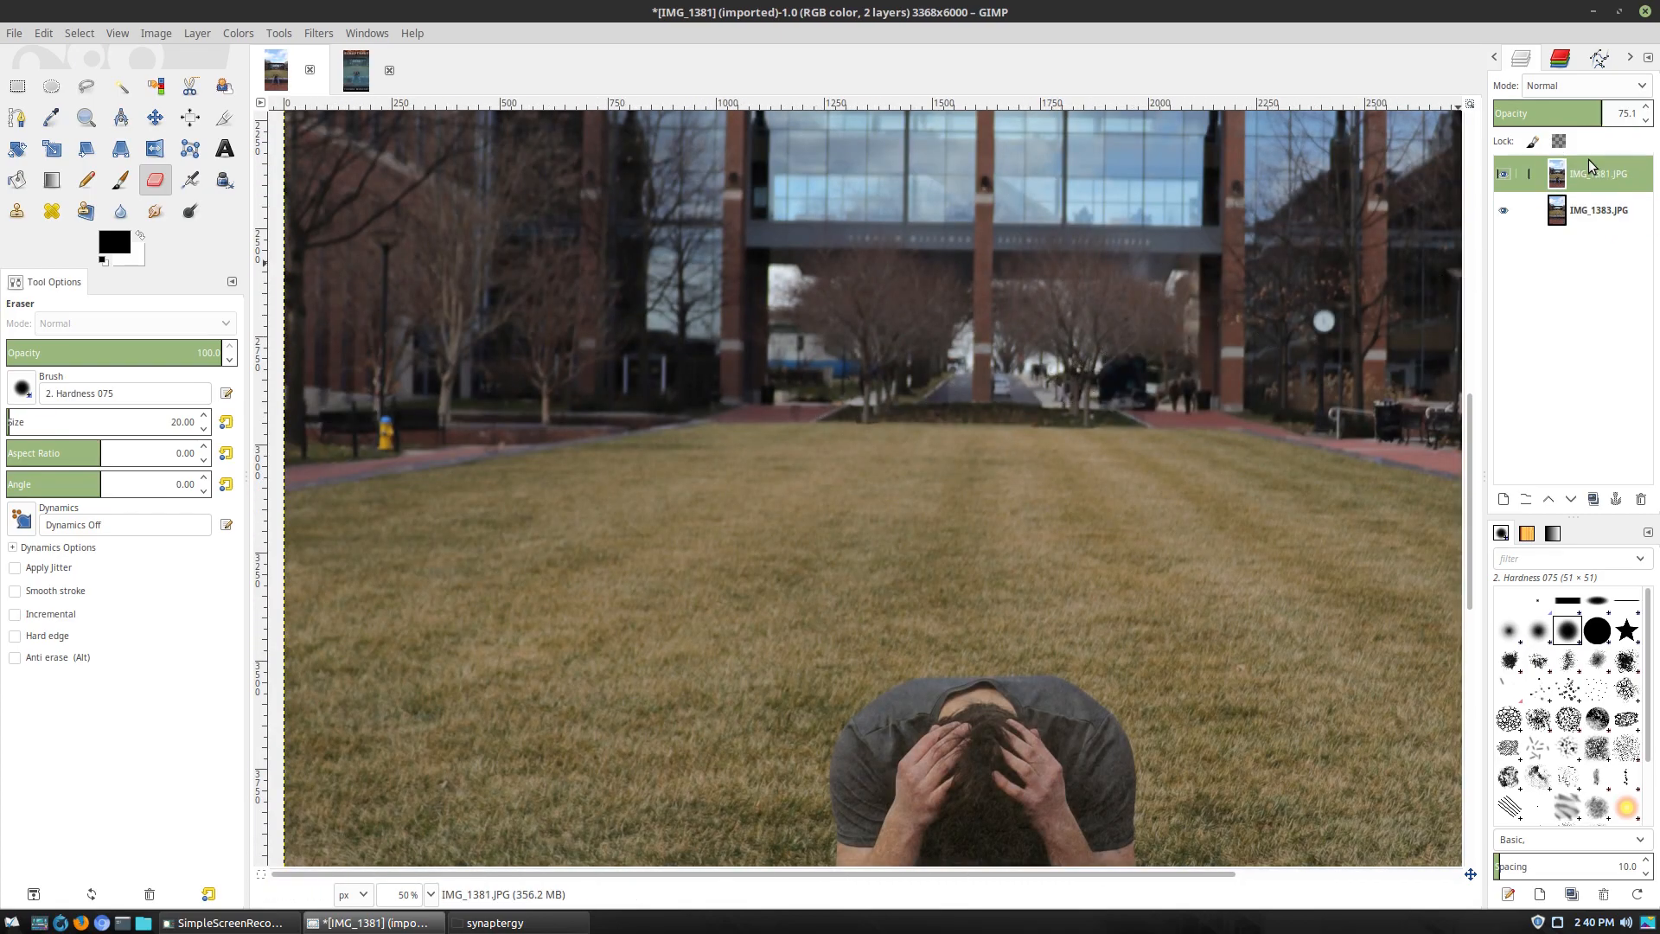
{"action": "left_click", "coordinate": [1595, 113]}
{"action": "left_click_drag", "start_coordinate": [1596, 114], "coordinate": [1655, 113]}
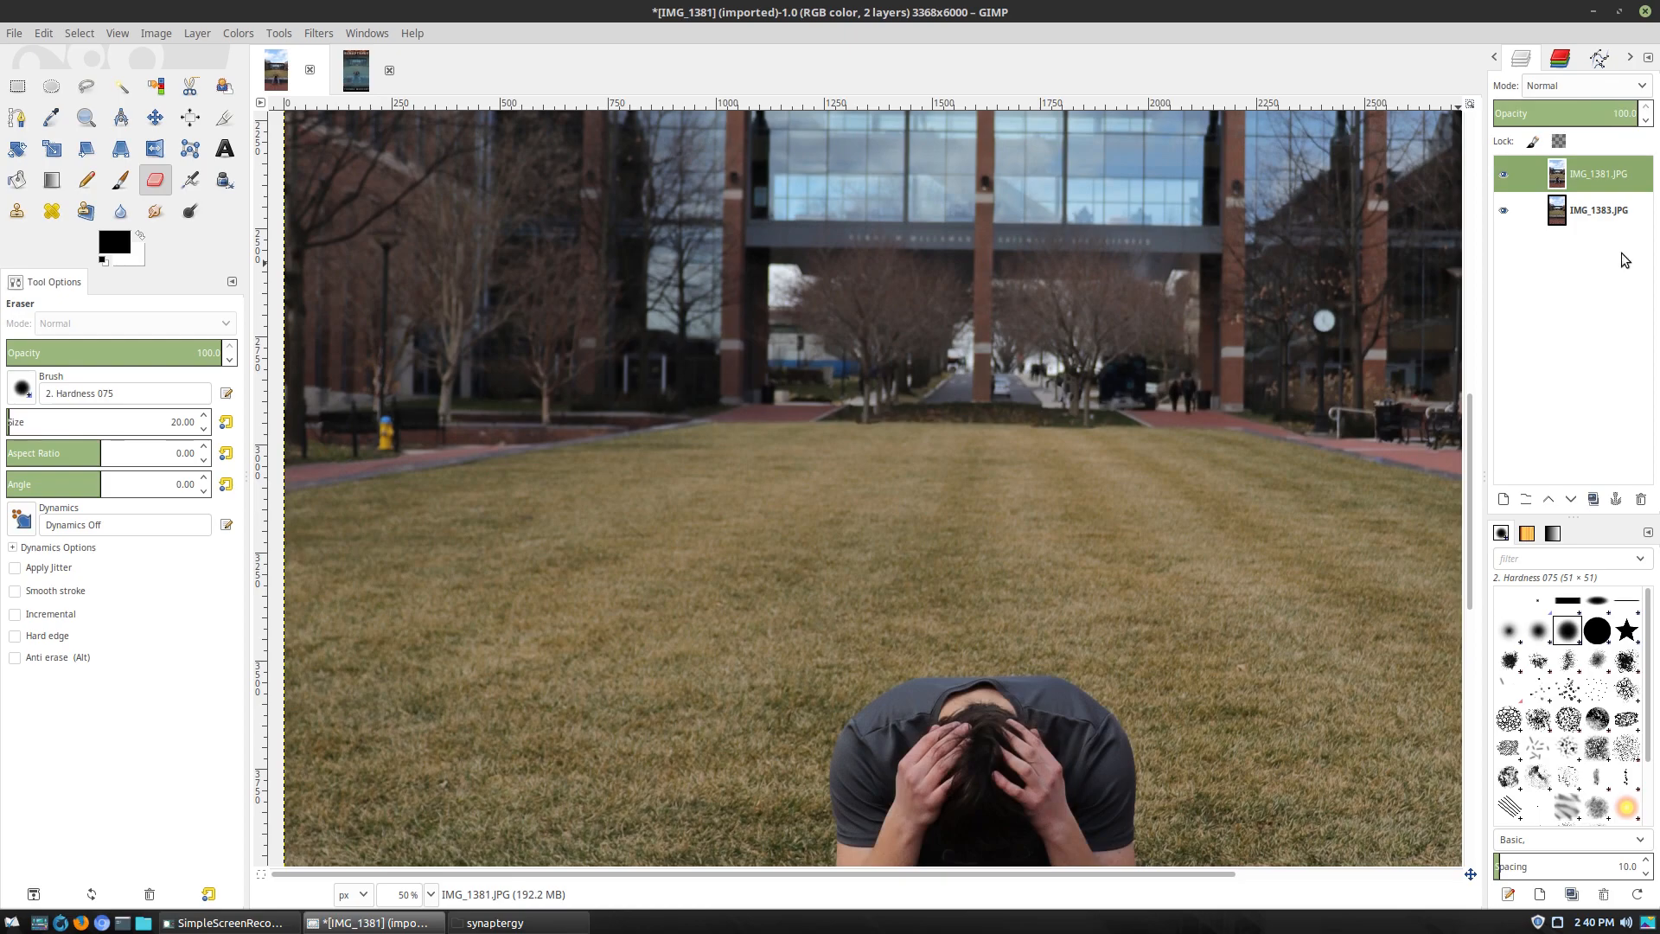
Merge the full-opacity IMG_1381 layer down onto IMG_1383, and check the combined photo as a whole
{"action": "right_click", "coordinate": [1595, 175]}
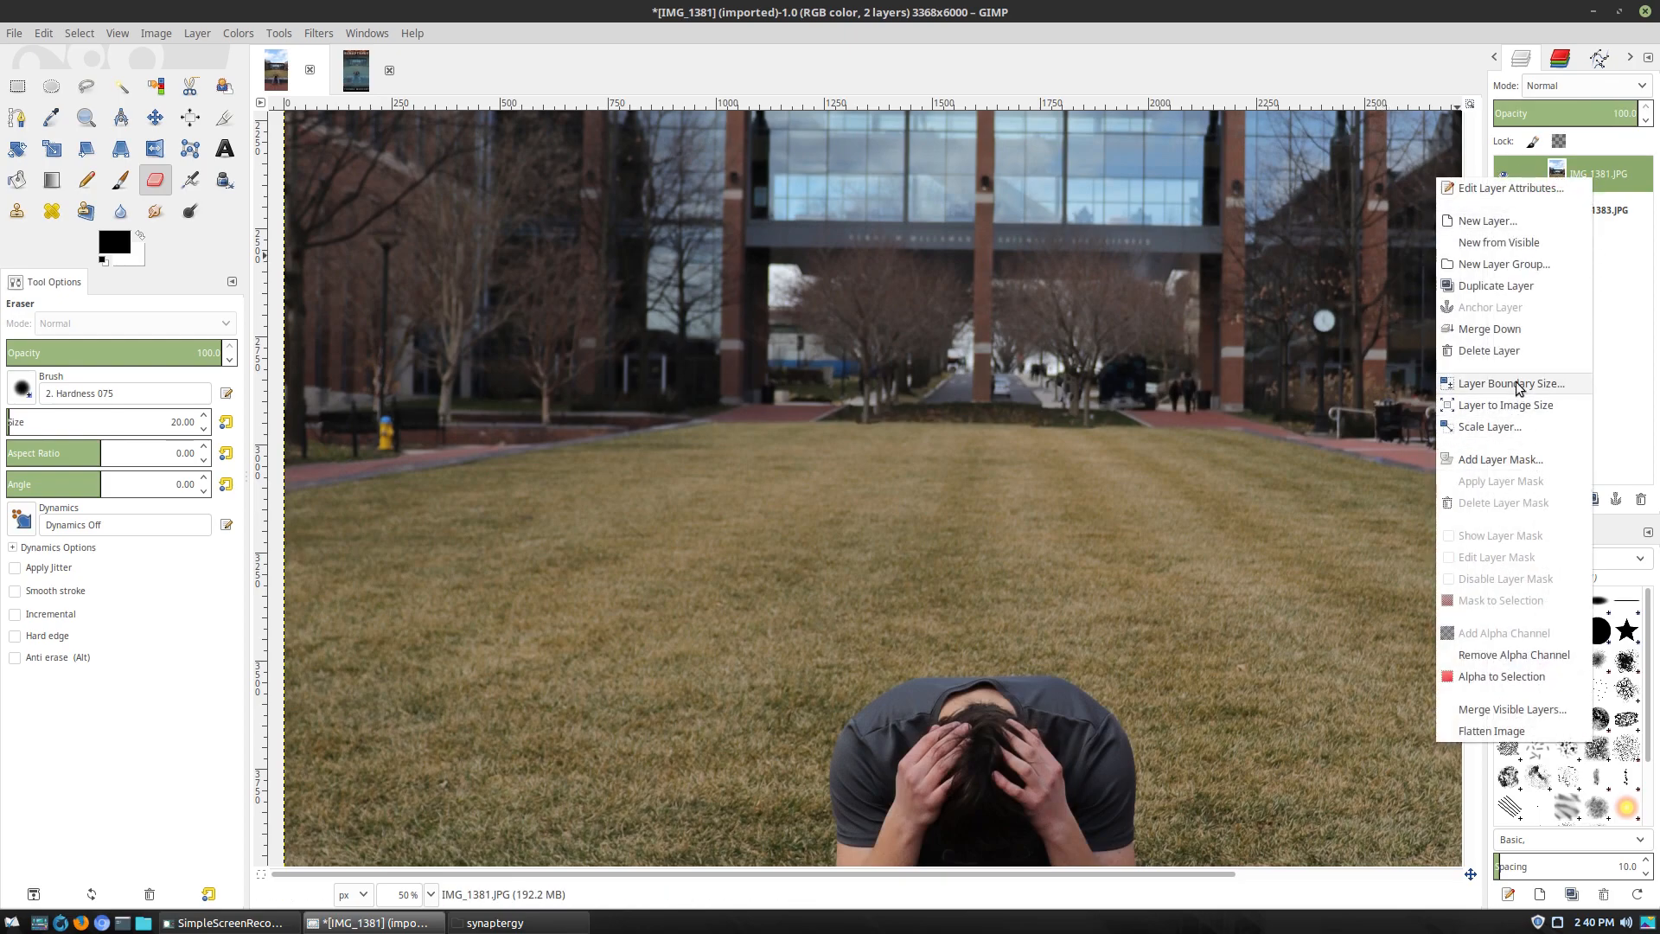
{"action": "left_click", "coordinate": [1513, 329]}
{"action": "scroll", "coordinate": [1331, 500], "scroll_direction": "down", "scroll_amount": 4}
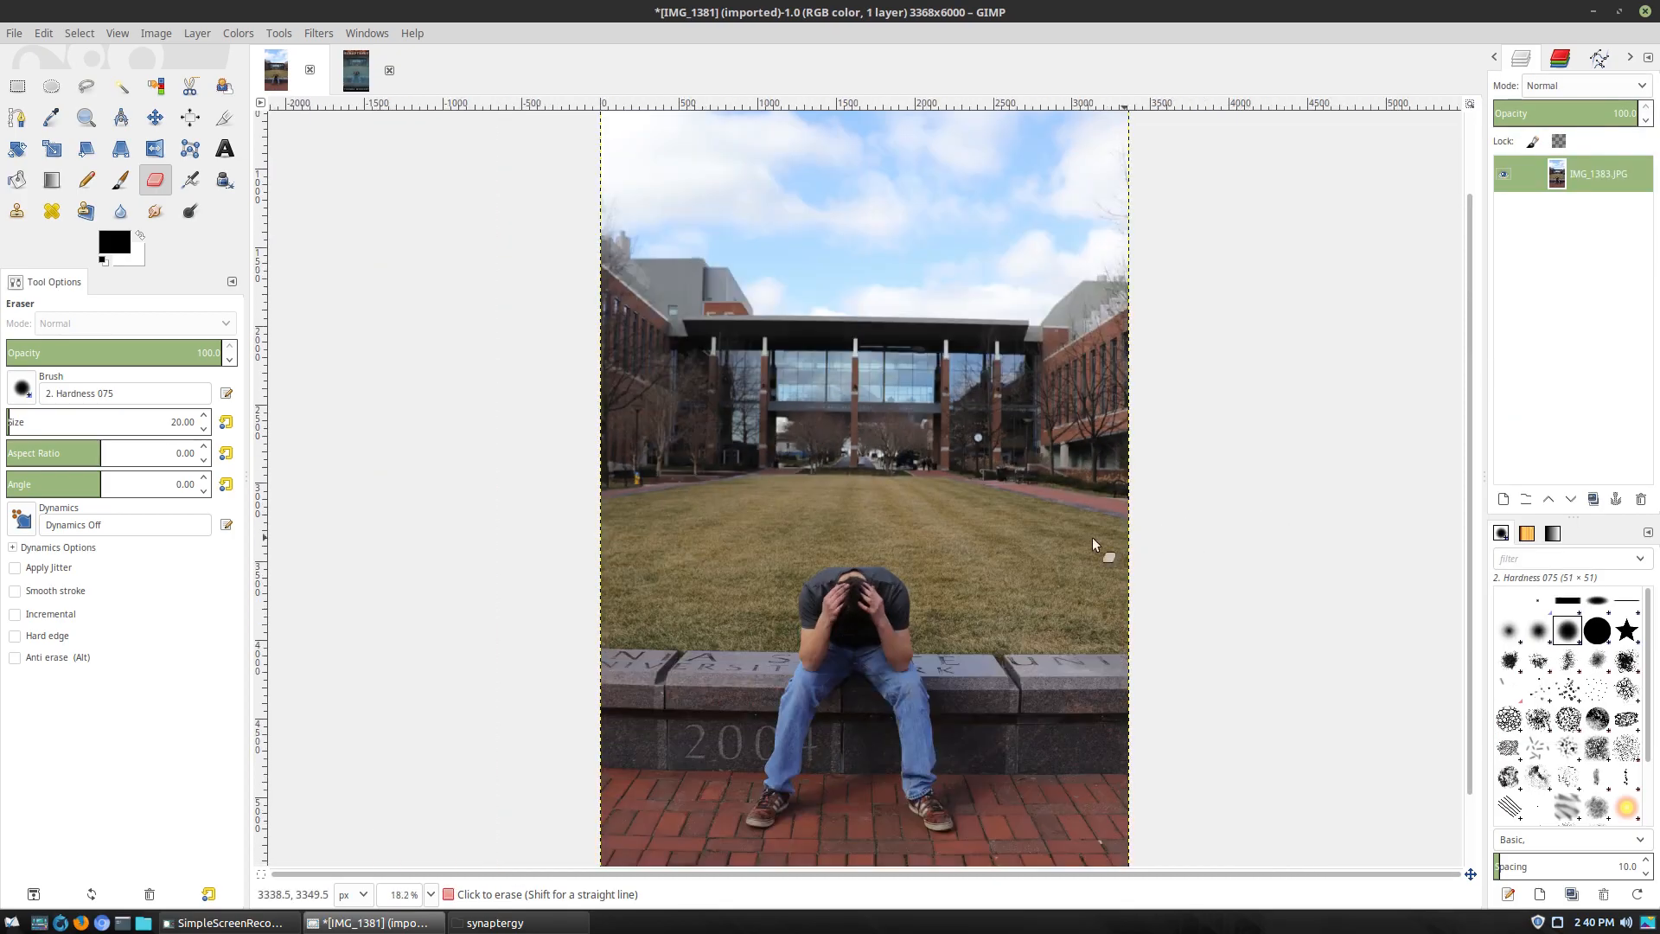
{"action": "scroll", "coordinate": [889, 486], "scroll_direction": "up", "scroll_amount": 4}
{"action": "scroll", "coordinate": [889, 486], "scroll_direction": "up", "scroll_amount": 2}
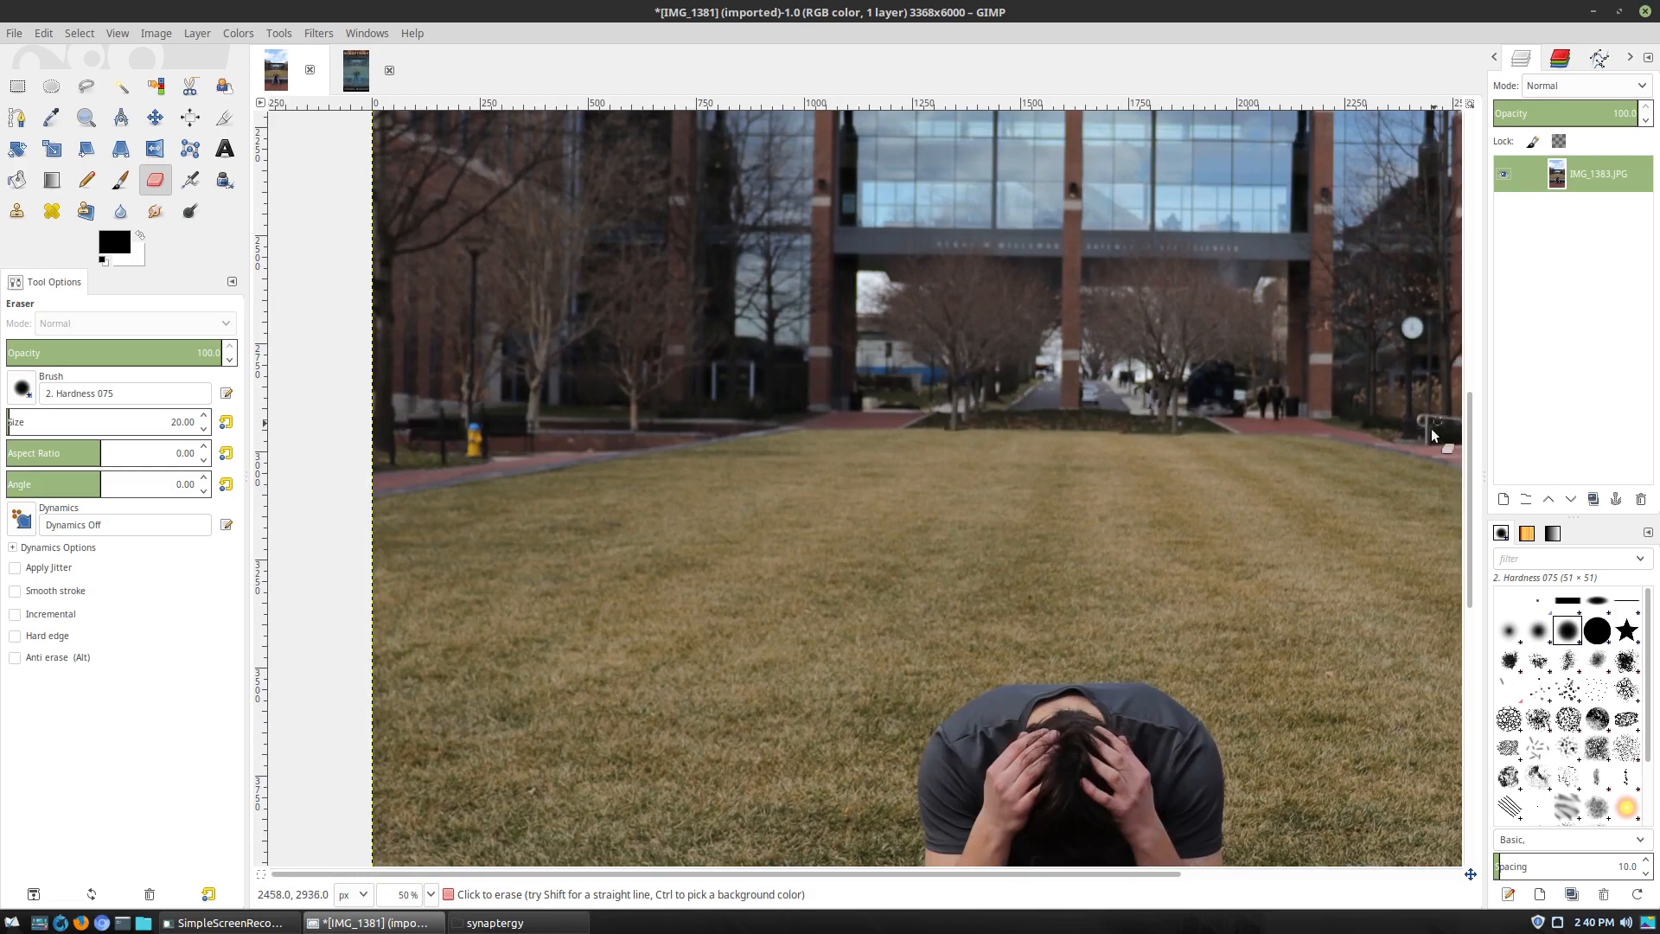
Clone the clean hedge and lawn edge over the dark patch at the base of the tree beside the brick path
{"action": "scroll", "coordinate": [1216, 446], "scroll_direction": "up", "scroll_amount": 5, "text": "ctrl"}
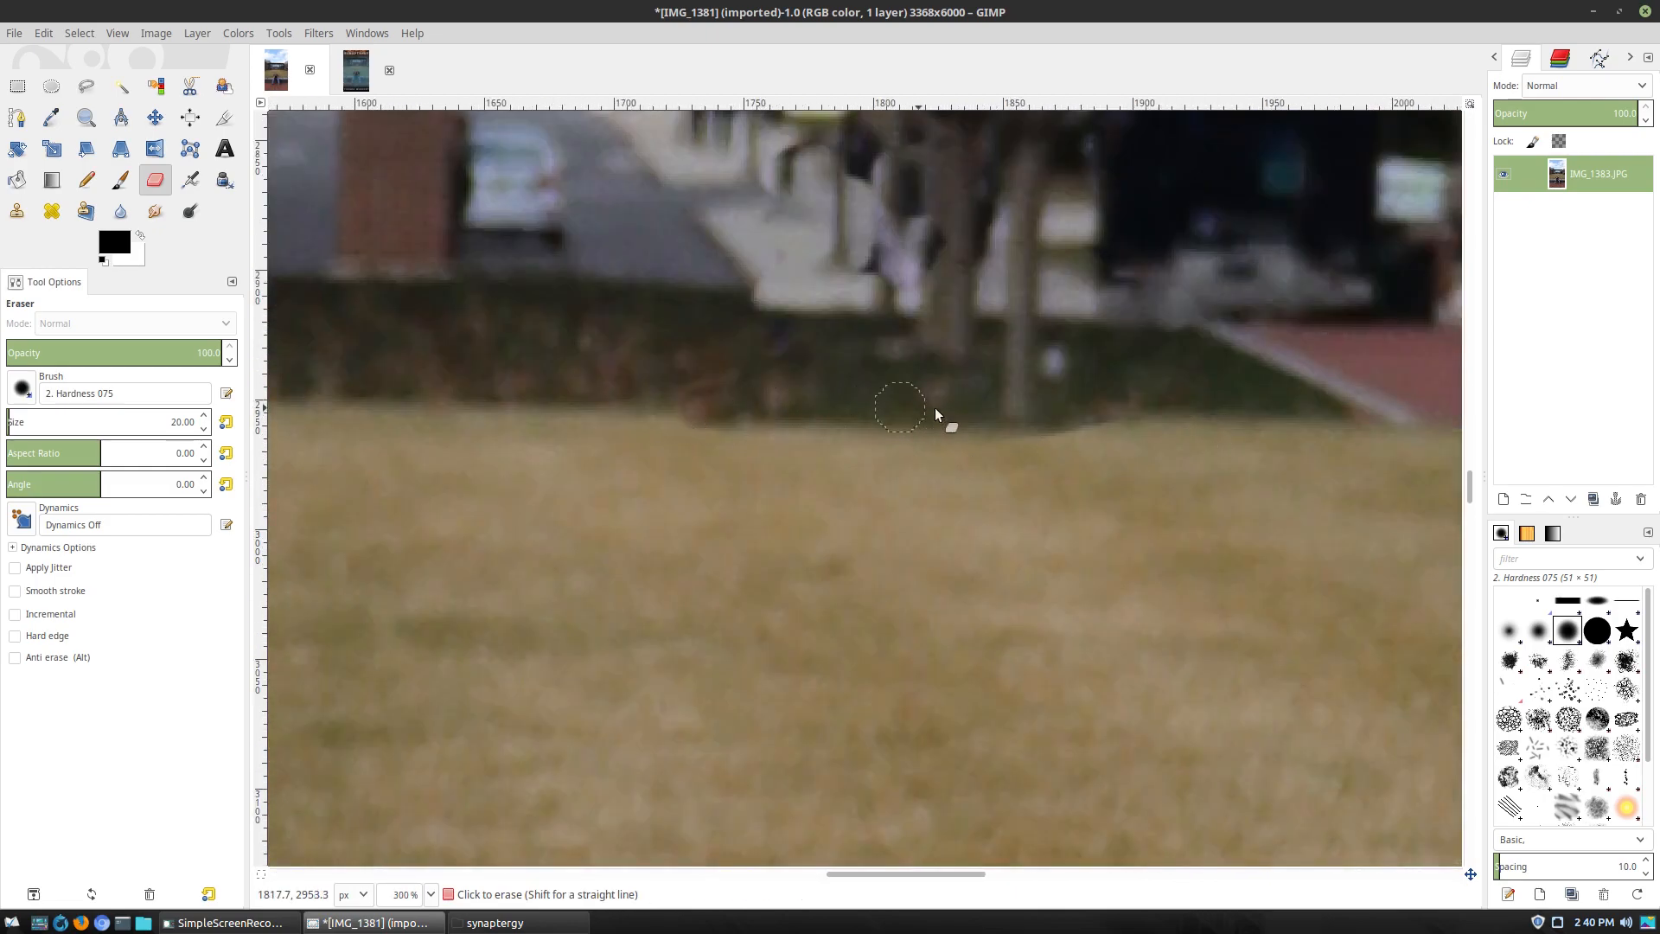
{"action": "scroll", "coordinate": [678, 505], "scroll_direction": "left", "scroll_amount": 6, "text": "shift"}
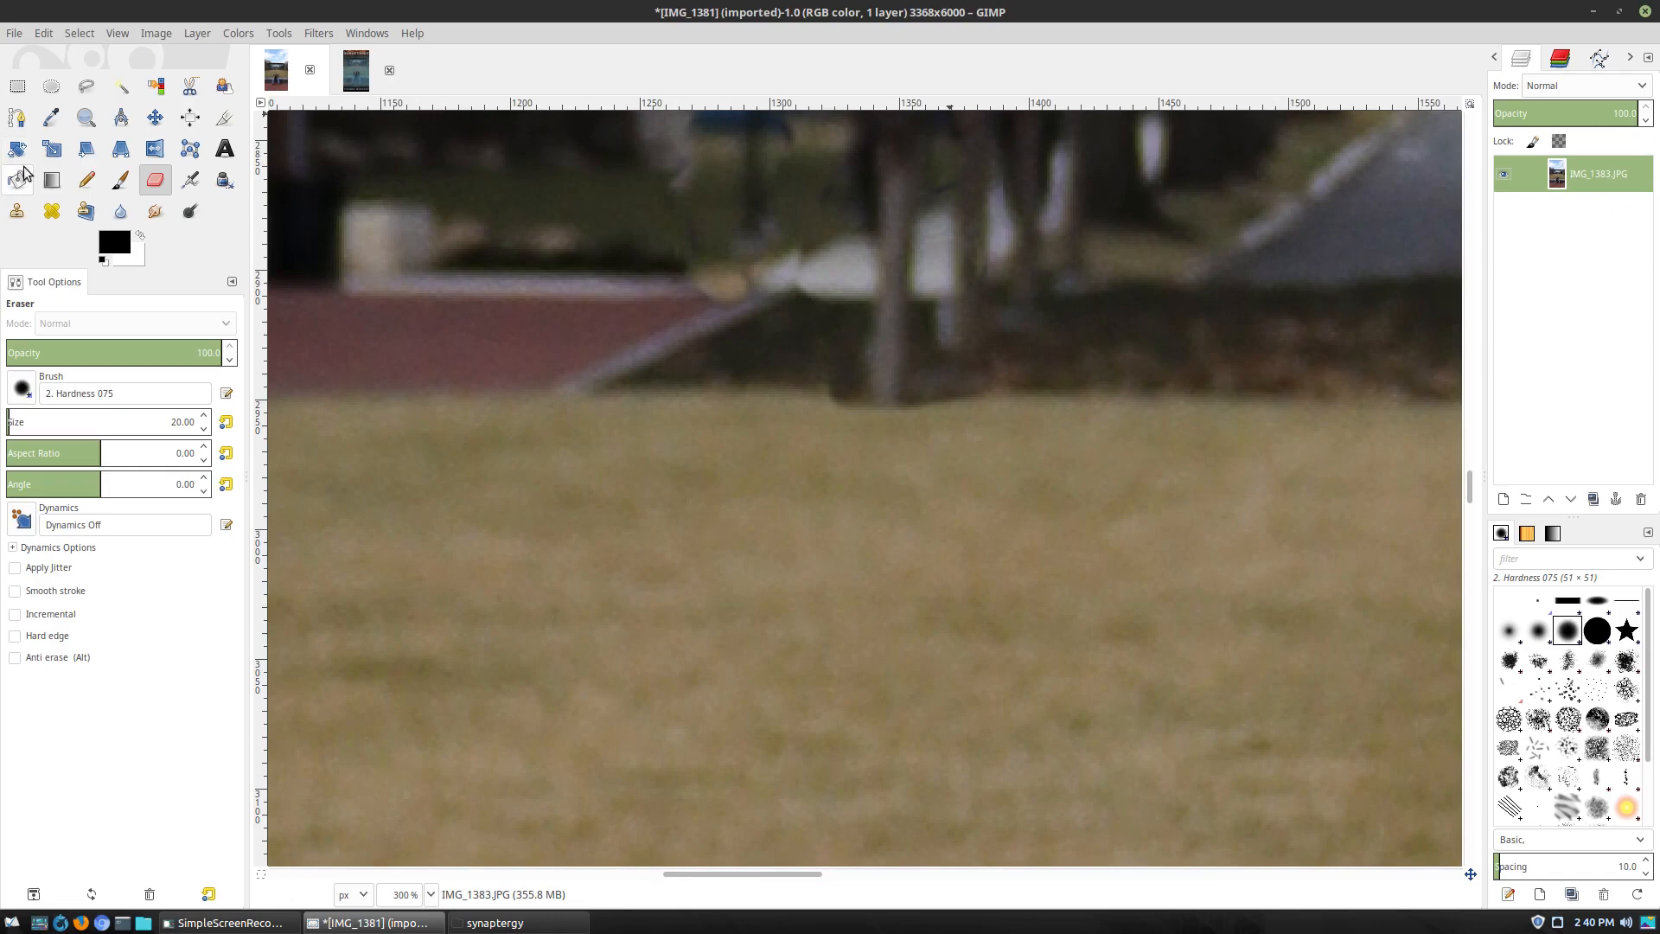
{"action": "left_click", "coordinate": [16, 211]}
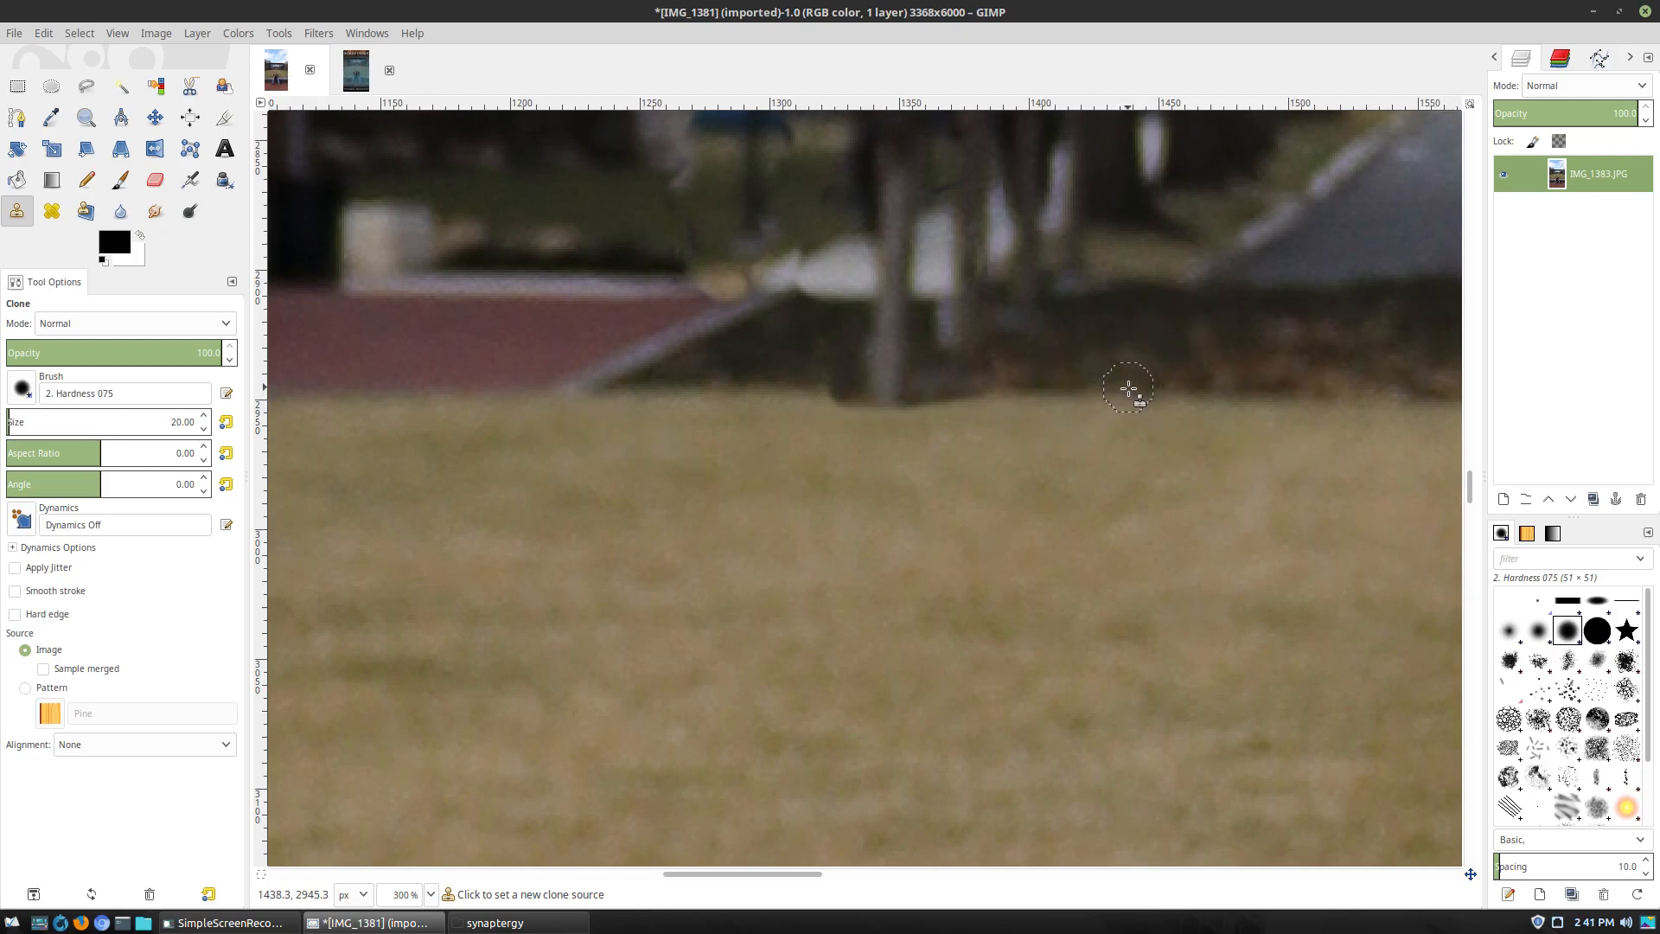
{"action": "left_click", "coordinate": [1131, 391], "text": "ctrl"}
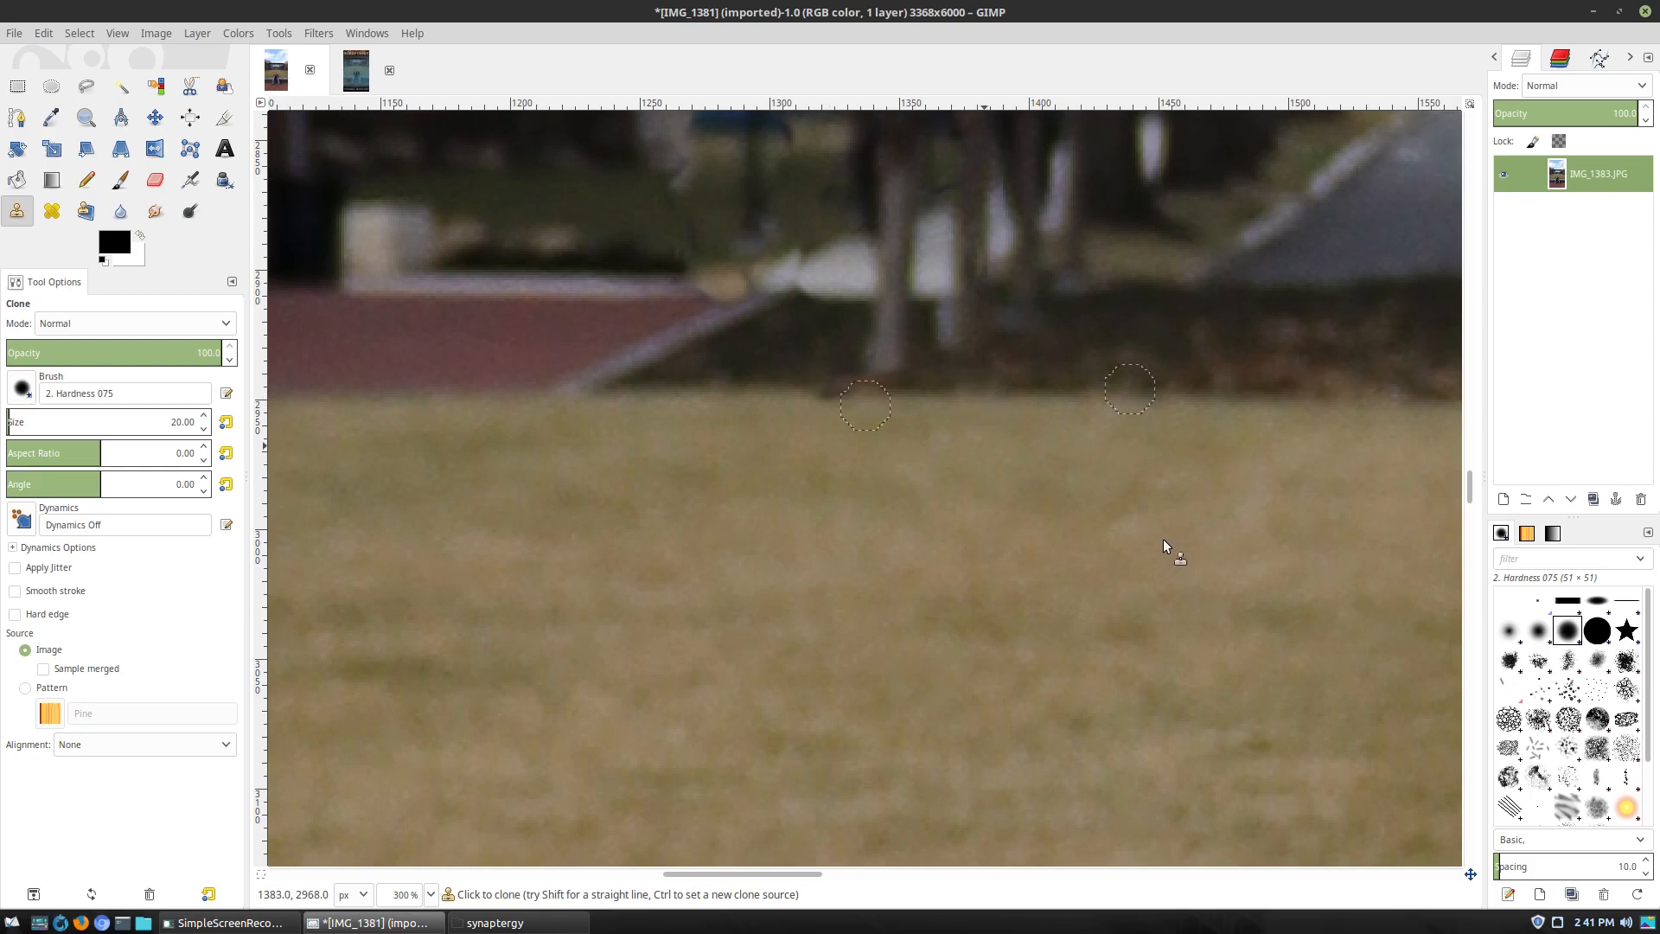
{"action": "scroll", "coordinate": [1159, 595], "scroll_direction": "down", "scroll_amount": 3}
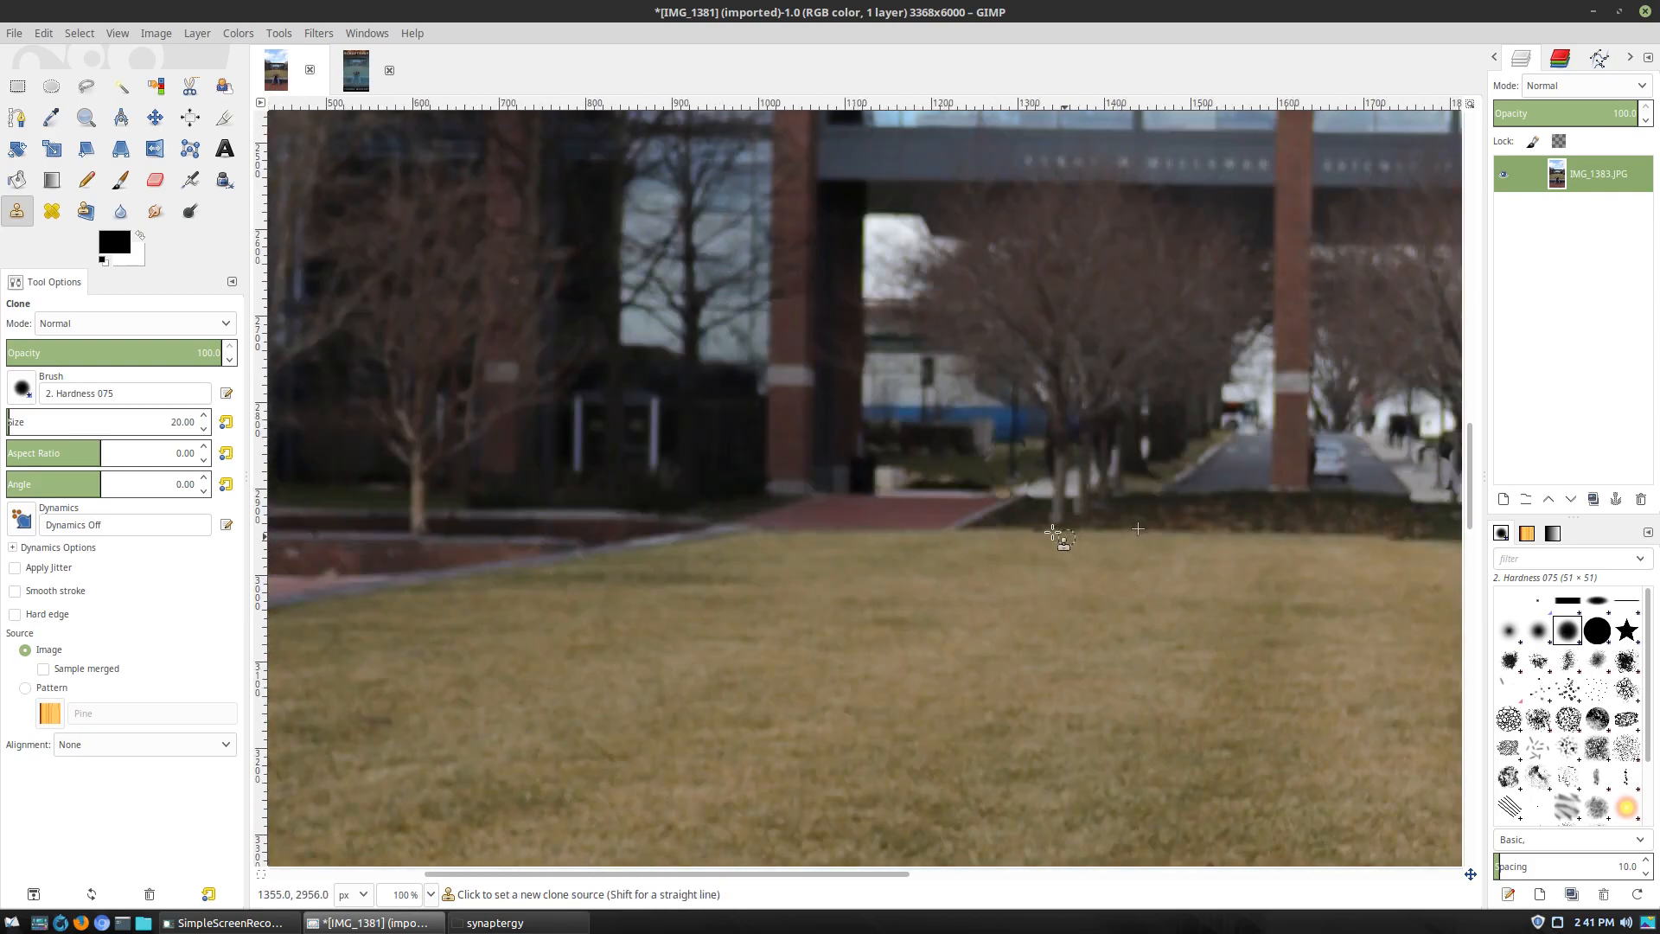
{"action": "scroll", "coordinate": [1067, 549], "scroll_direction": "up", "scroll_amount": 4}
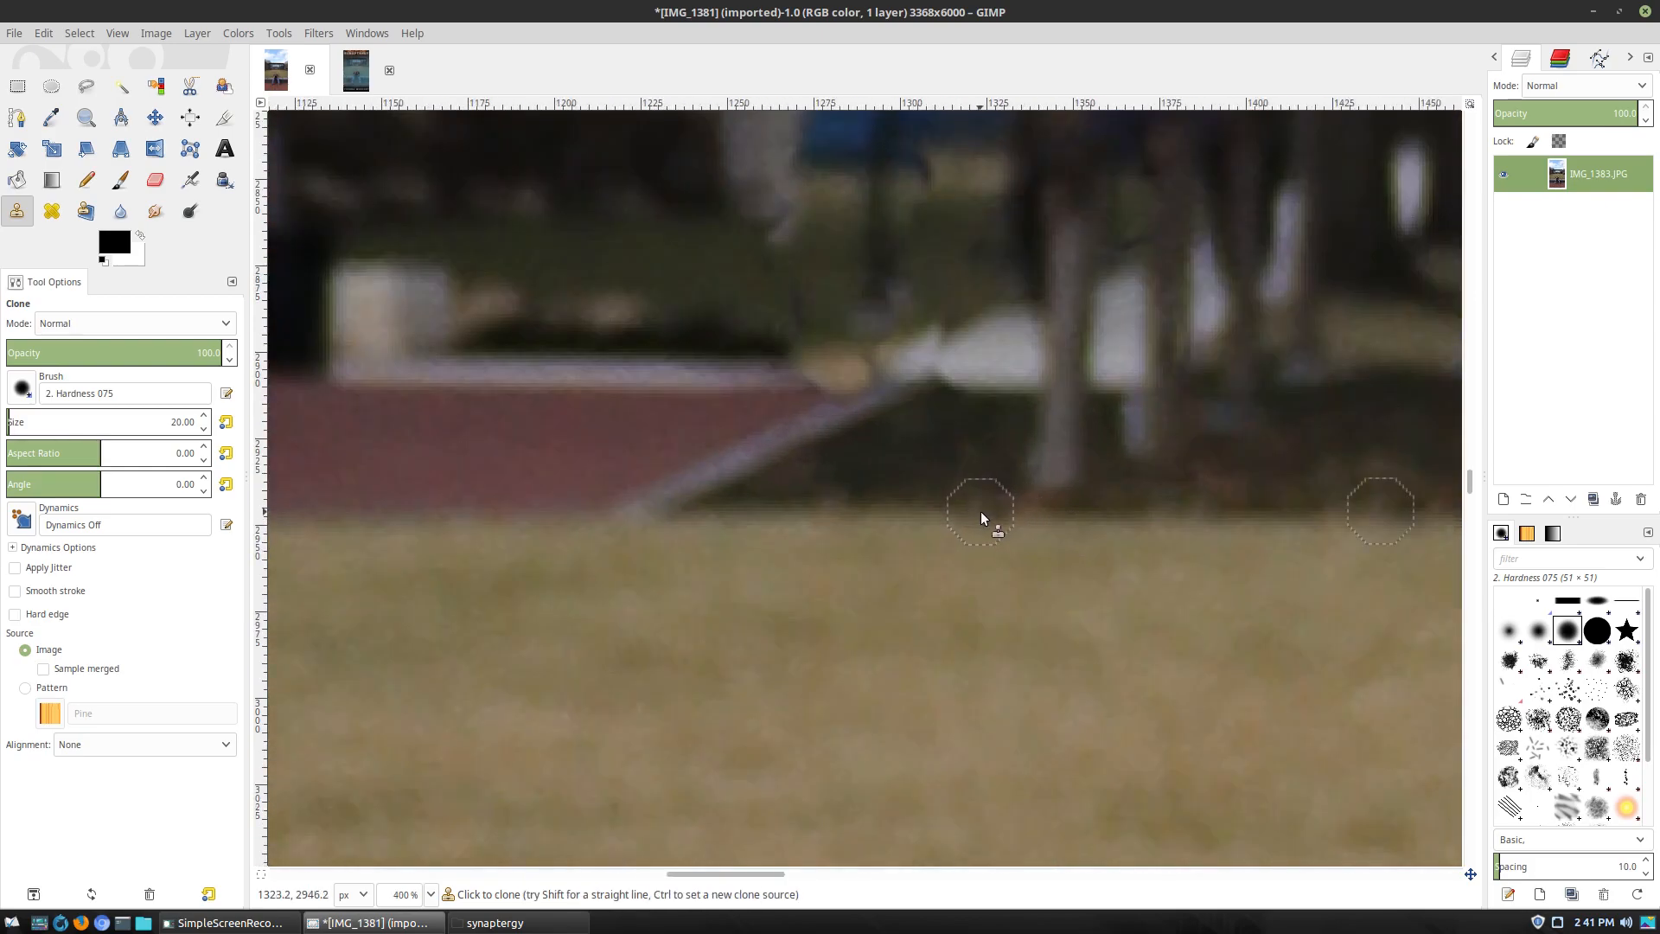
{"action": "scroll", "coordinate": [1208, 586], "scroll_direction": "down", "scroll_amount": 3}
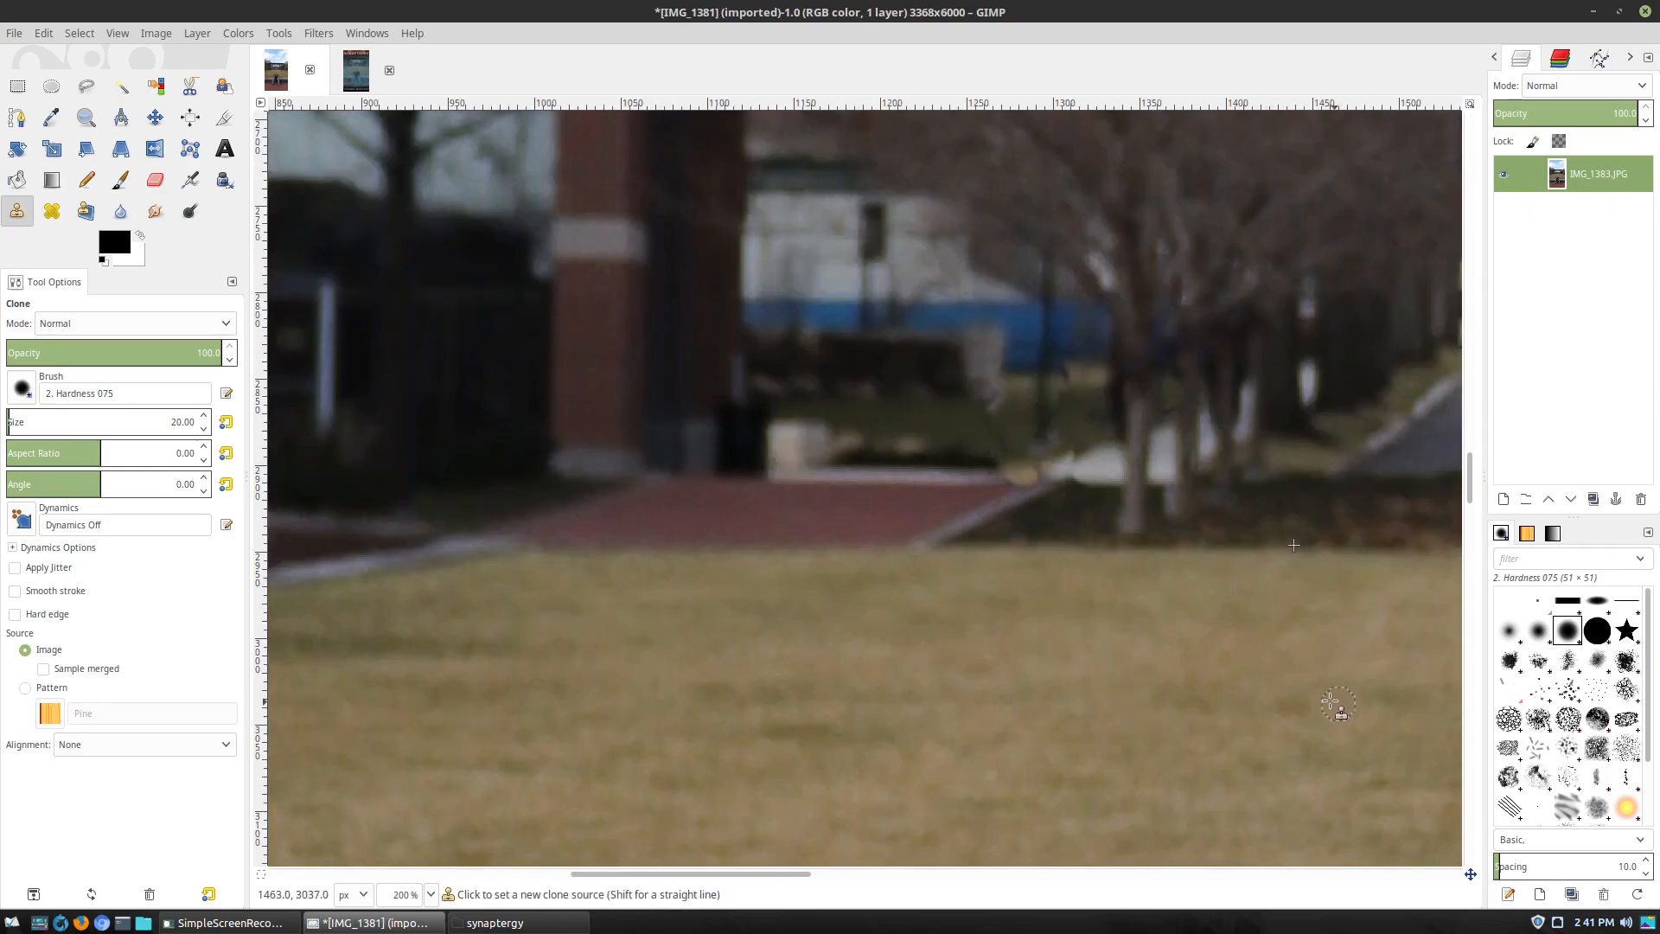
{"action": "scroll", "coordinate": [1332, 704], "scroll_direction": "down", "scroll_amount": 1}
Clone the straight hedge and lawn edge over the reddish spots and uneven border below the trees near the dark vehicle
{"action": "scroll", "coordinate": [1326, 741], "scroll_direction": "up", "scroll_amount": 4}
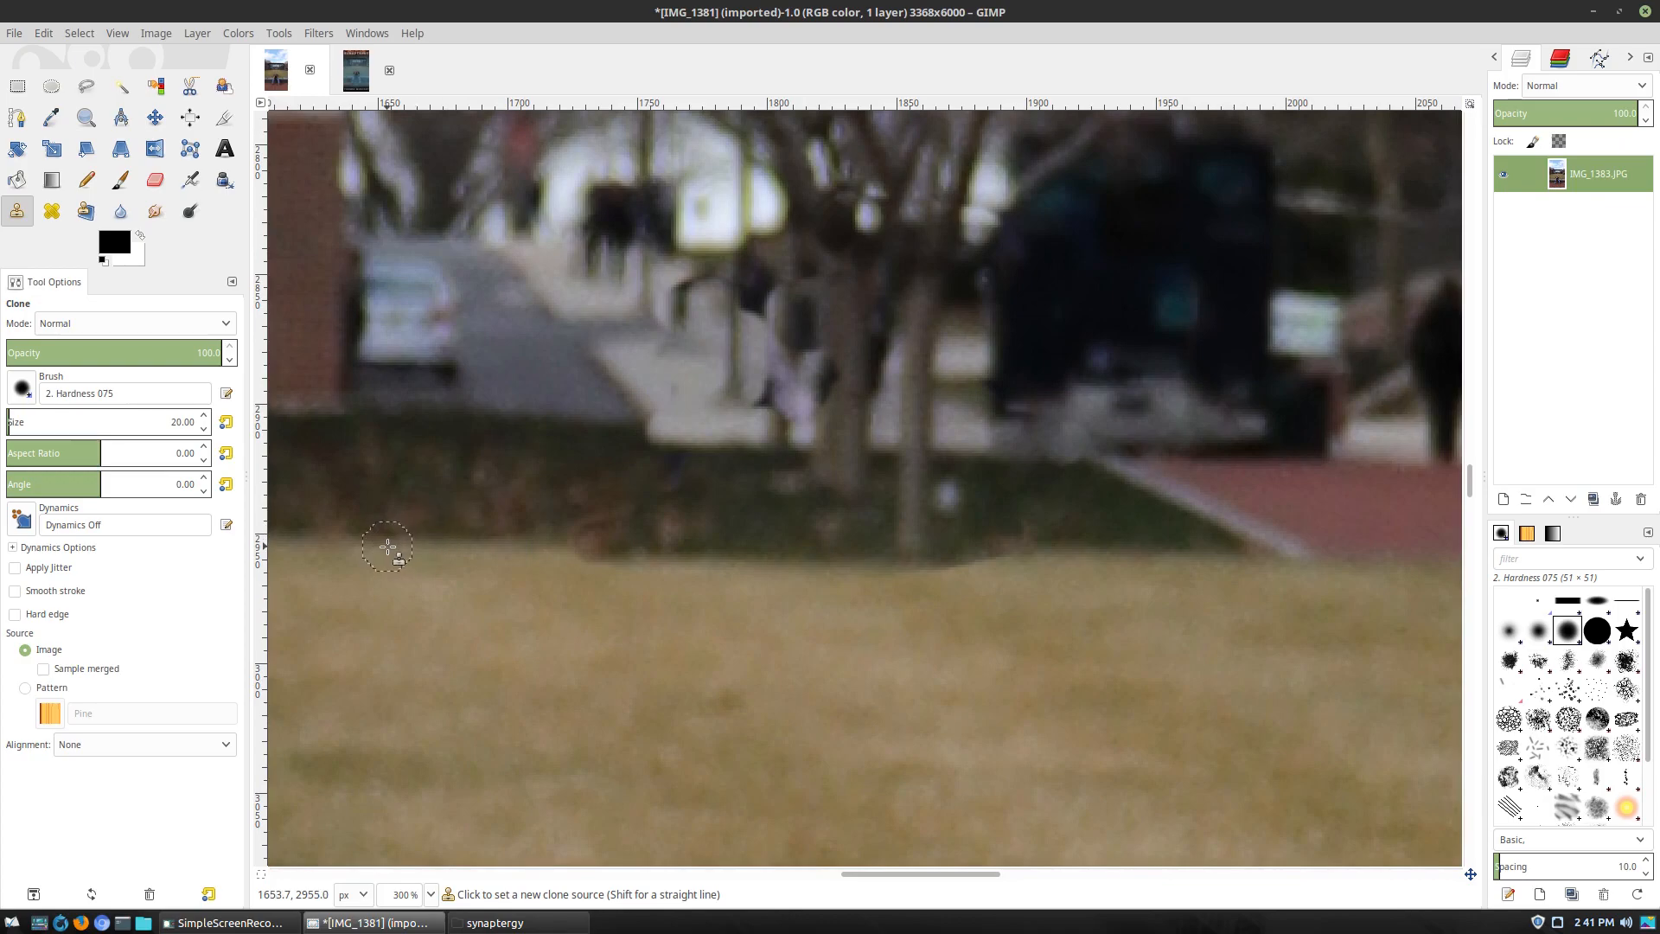
{"action": "scroll", "coordinate": [563, 548], "scroll_direction": "up", "scroll_amount": 3}
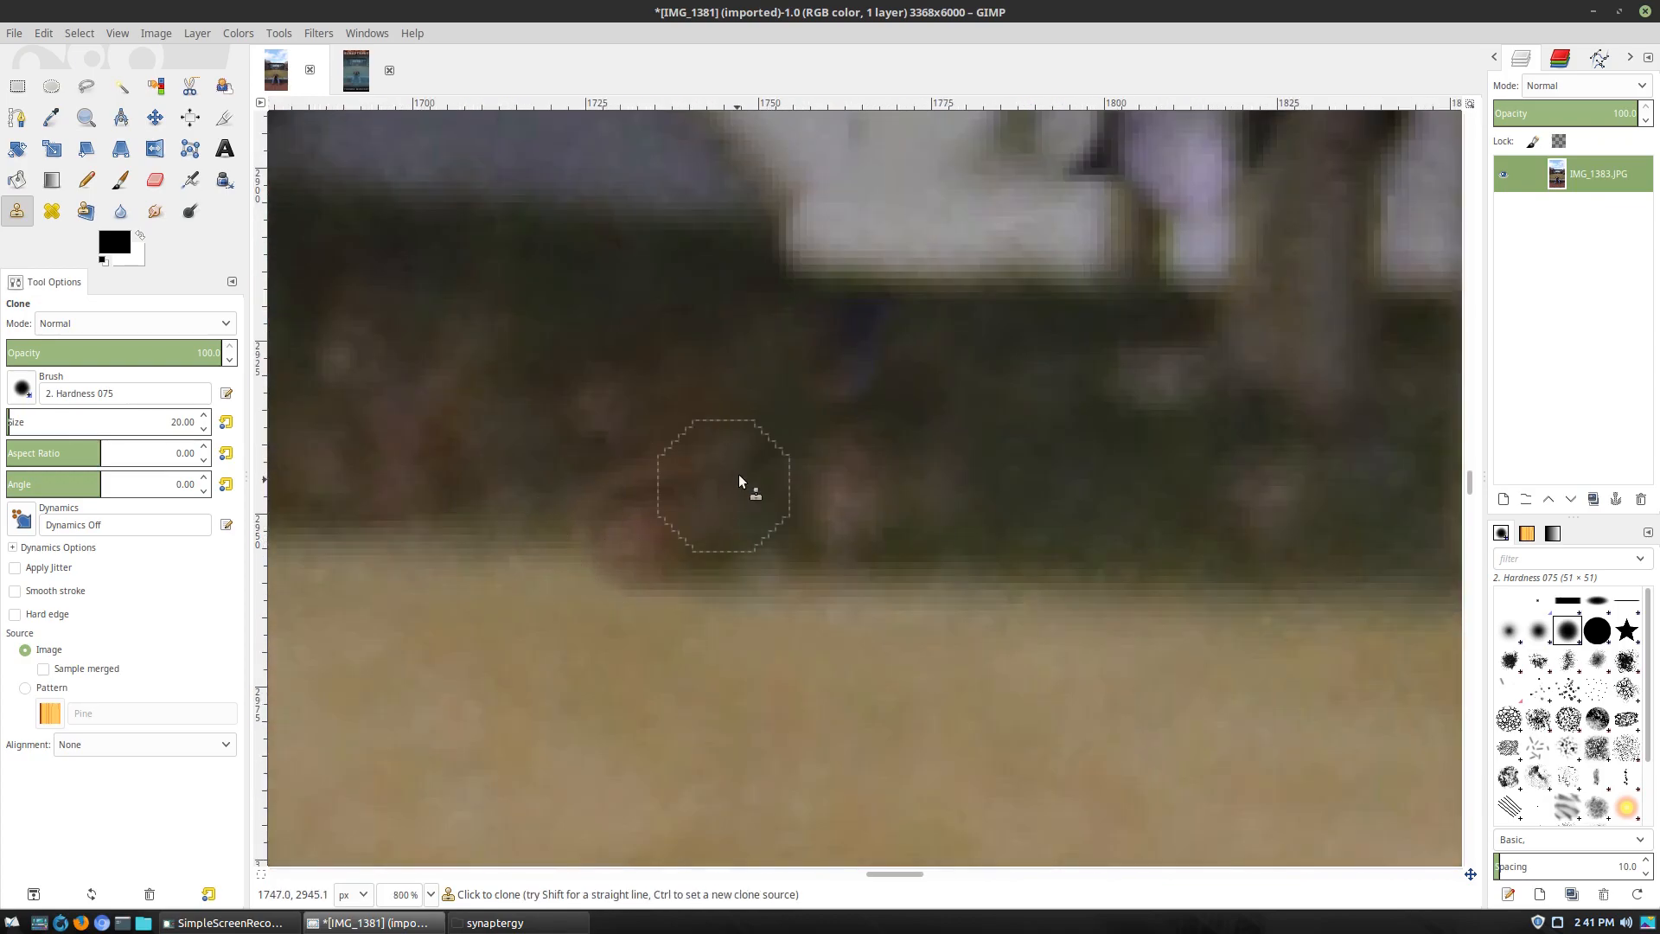
{"action": "scroll", "coordinate": [762, 505], "scroll_direction": "down", "scroll_amount": 3}
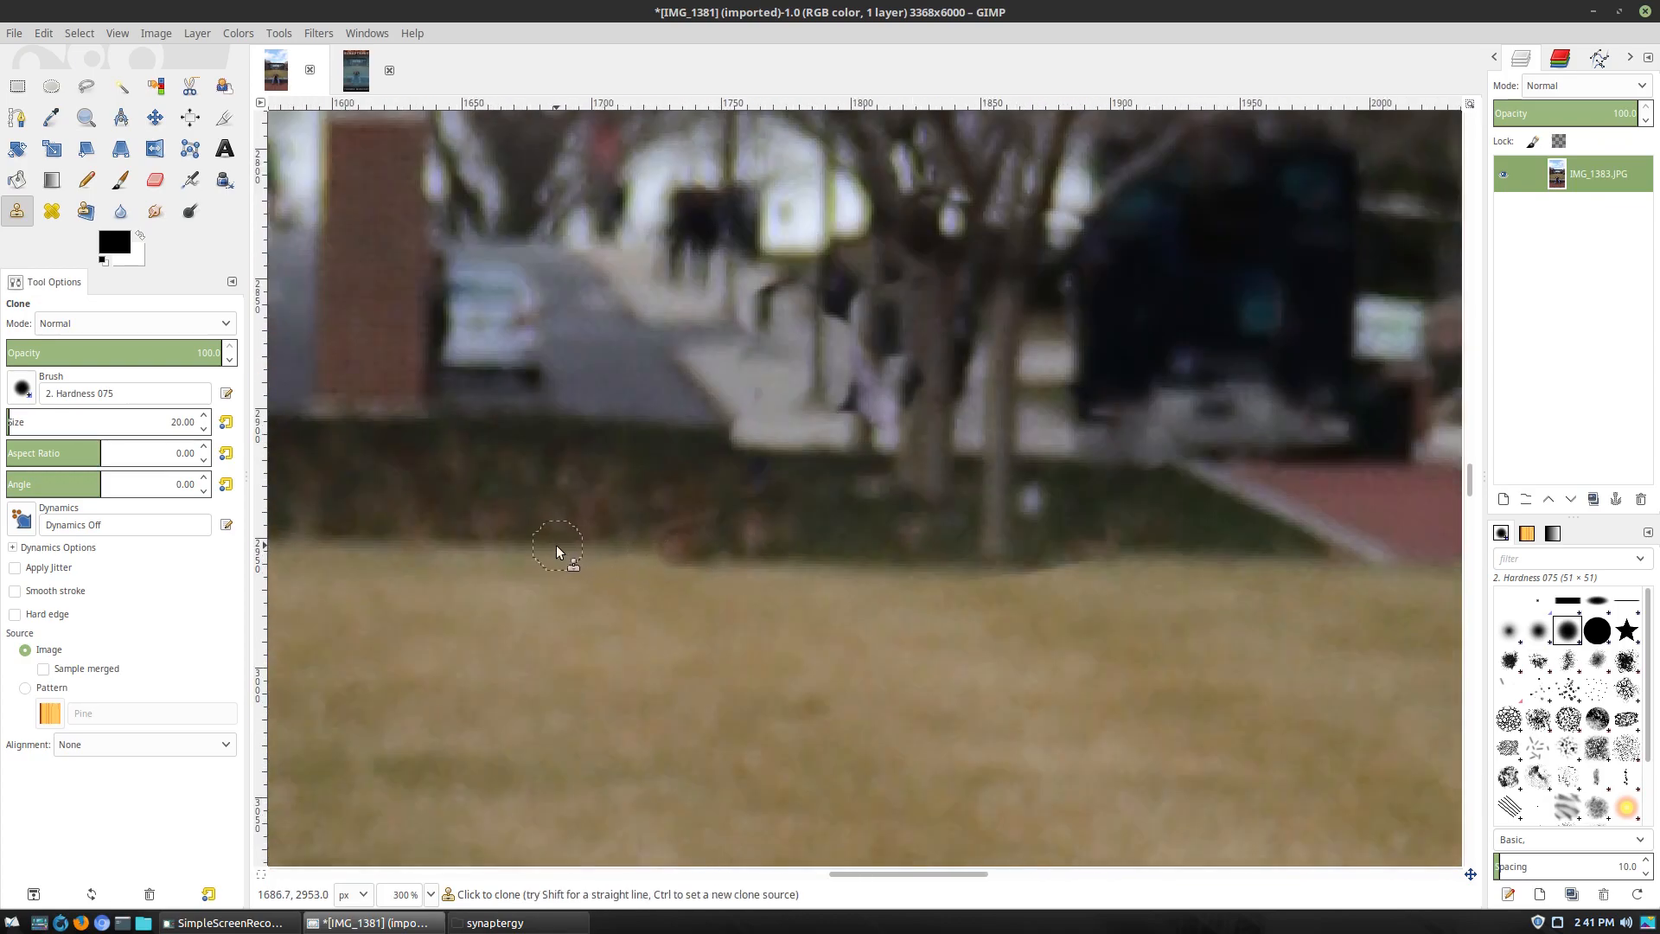
{"action": "left_click", "coordinate": [386, 541], "text": "ctrl"}
{"action": "left_click_drag", "start_coordinate": [672, 541], "coordinate": [898, 558]}
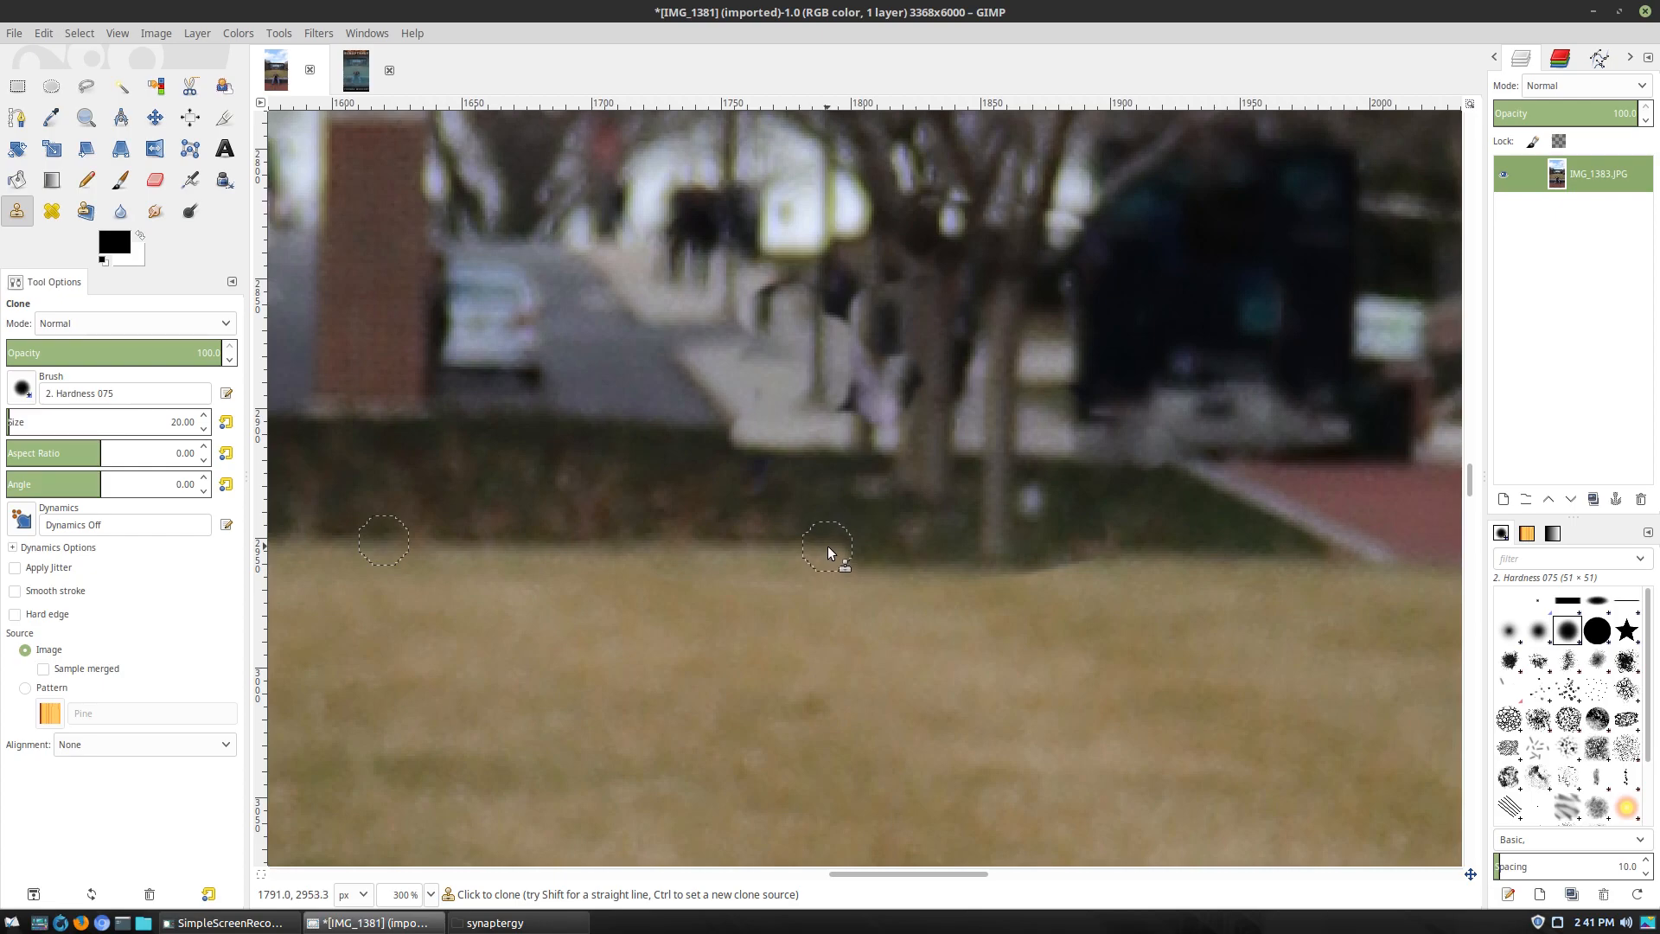
{"action": "left_click_drag", "start_coordinate": [827, 547], "coordinate": [878, 553]}
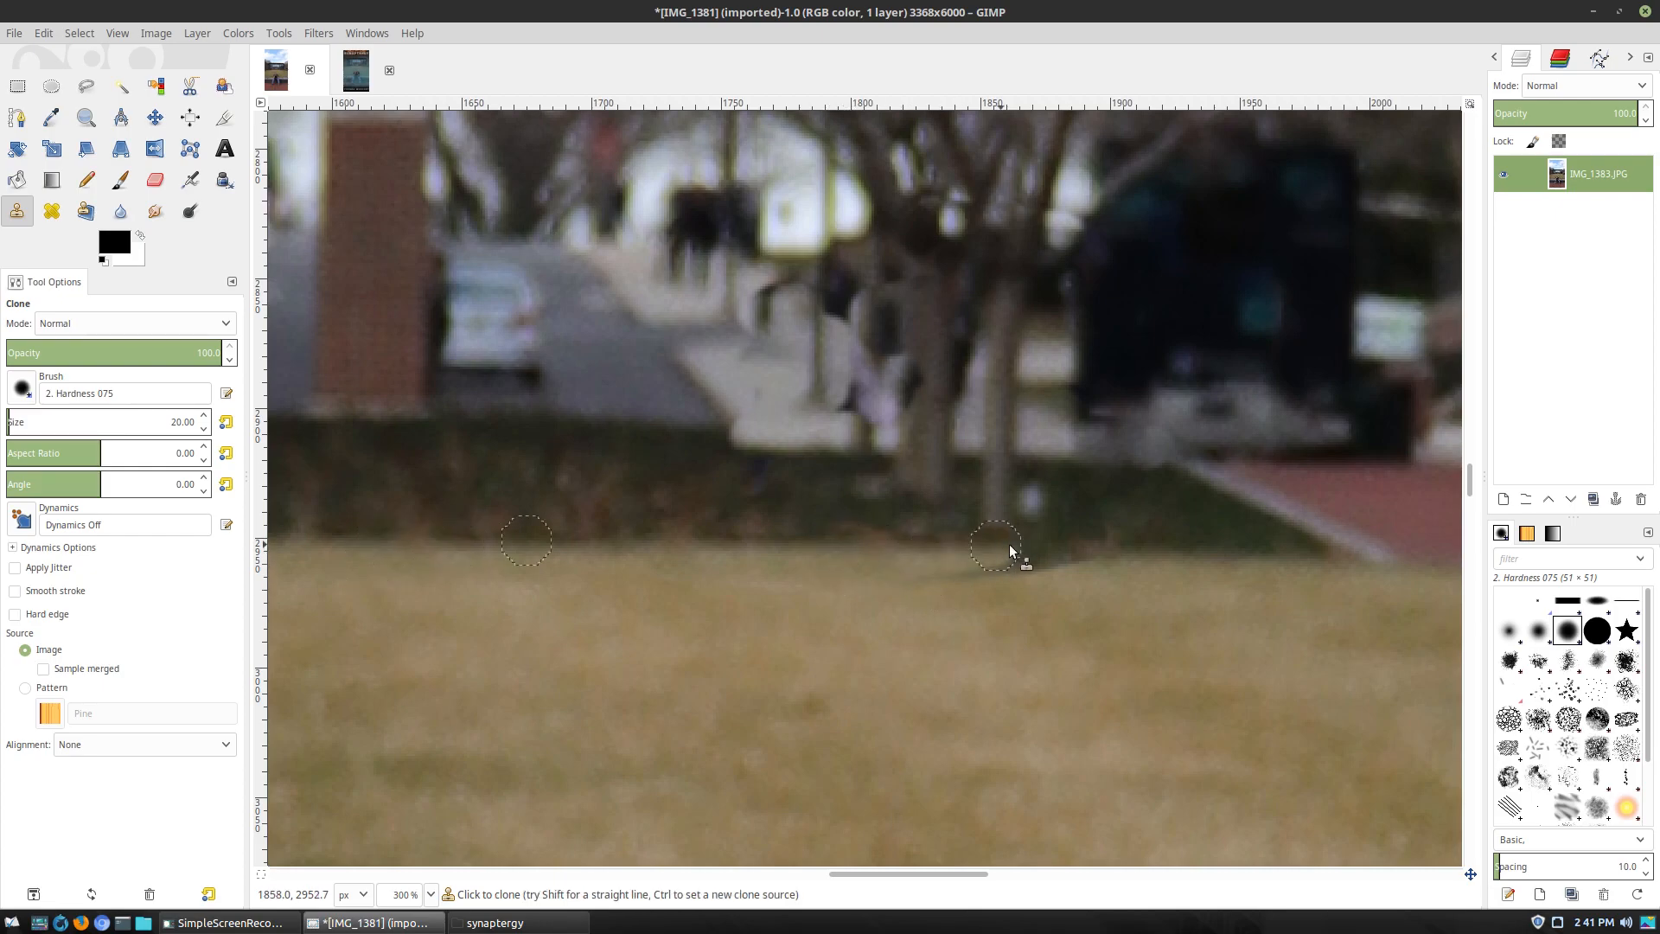
{"action": "left_click_drag", "start_coordinate": [998, 552], "coordinate": [1104, 531]}
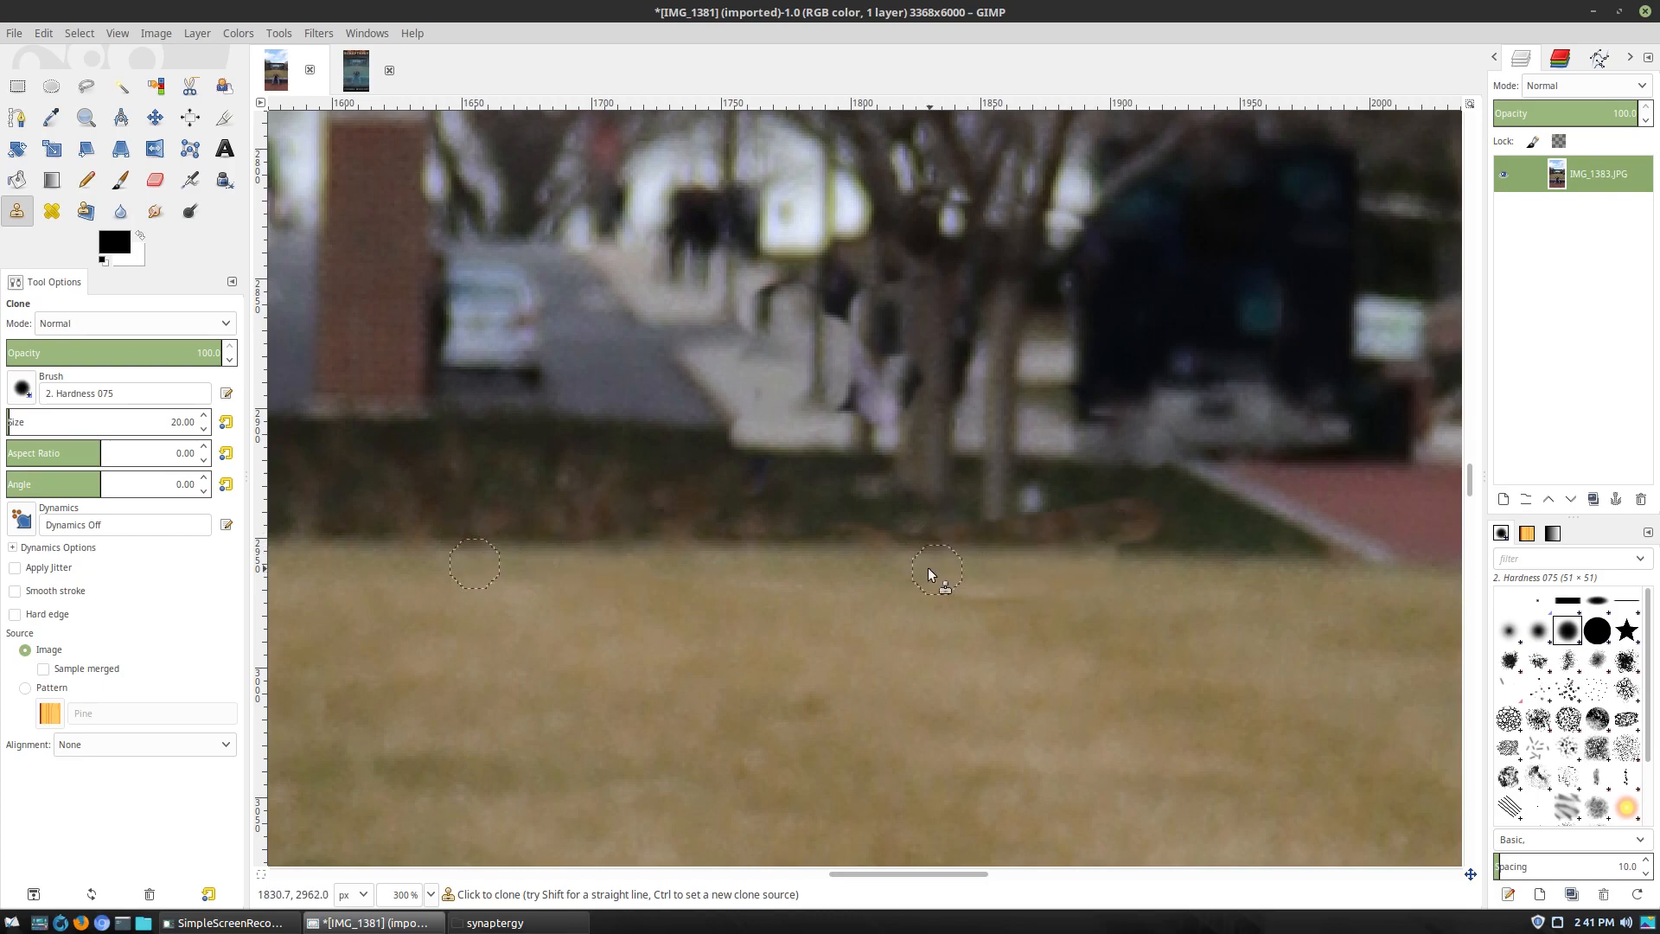
{"action": "key", "text": "ctrl+z"}
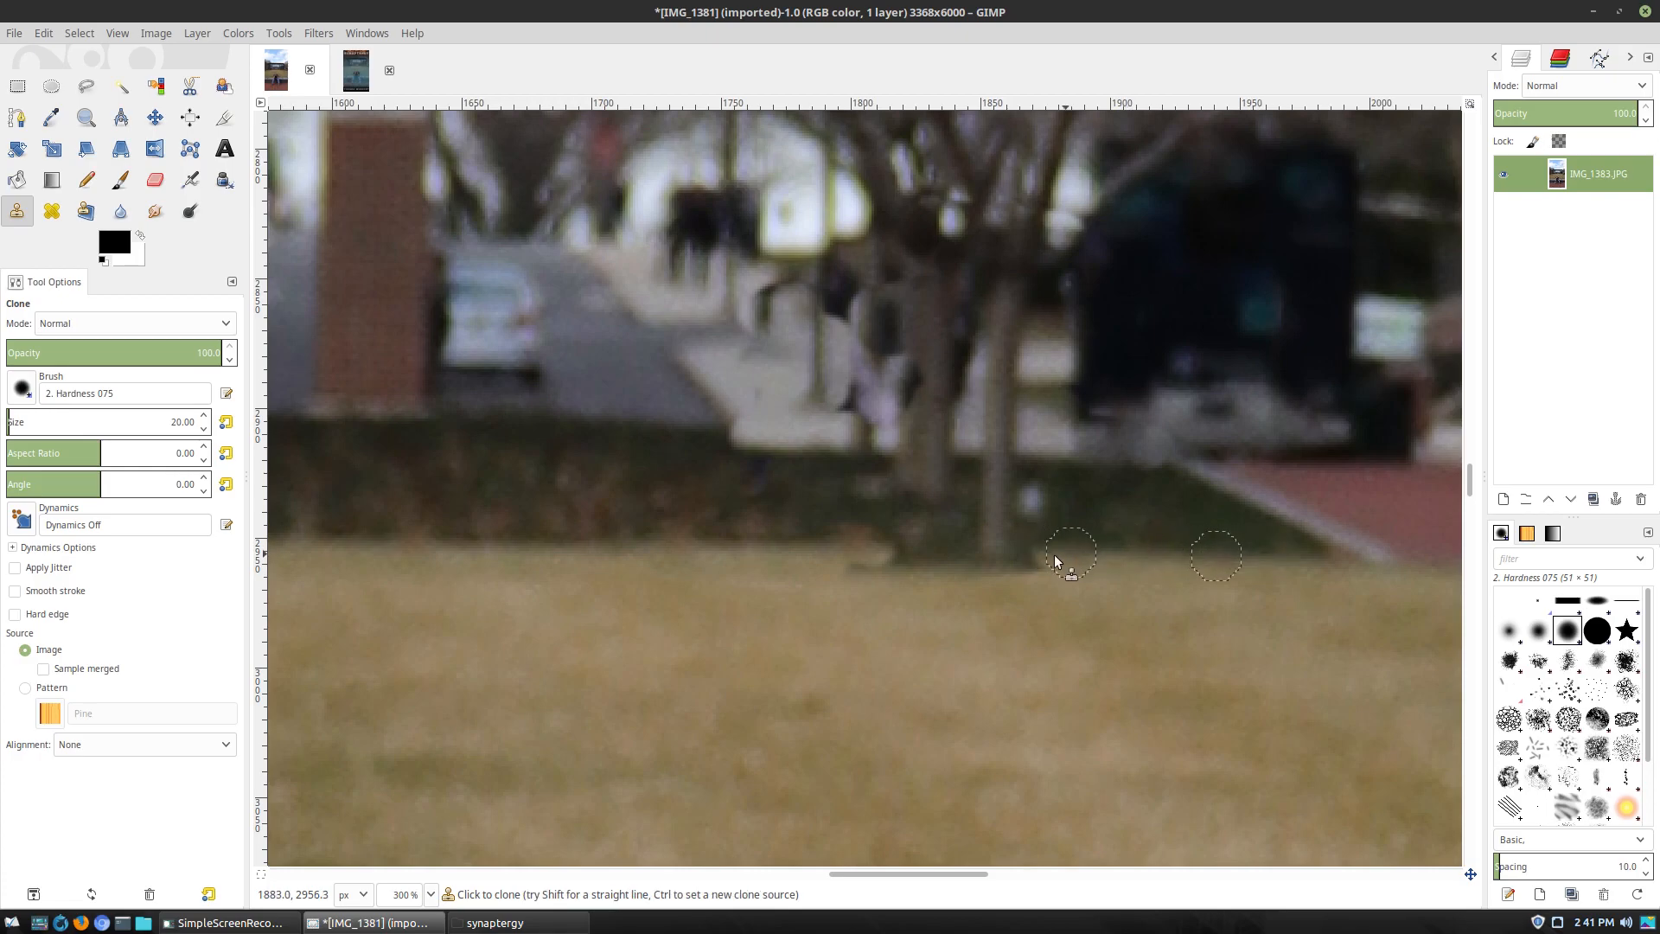
Clone clean grass and lawn edge over the dark smudges below the tree trunks near the dark vehicle
{"action": "left_click", "coordinate": [1097, 597], "text": "ctrl"}
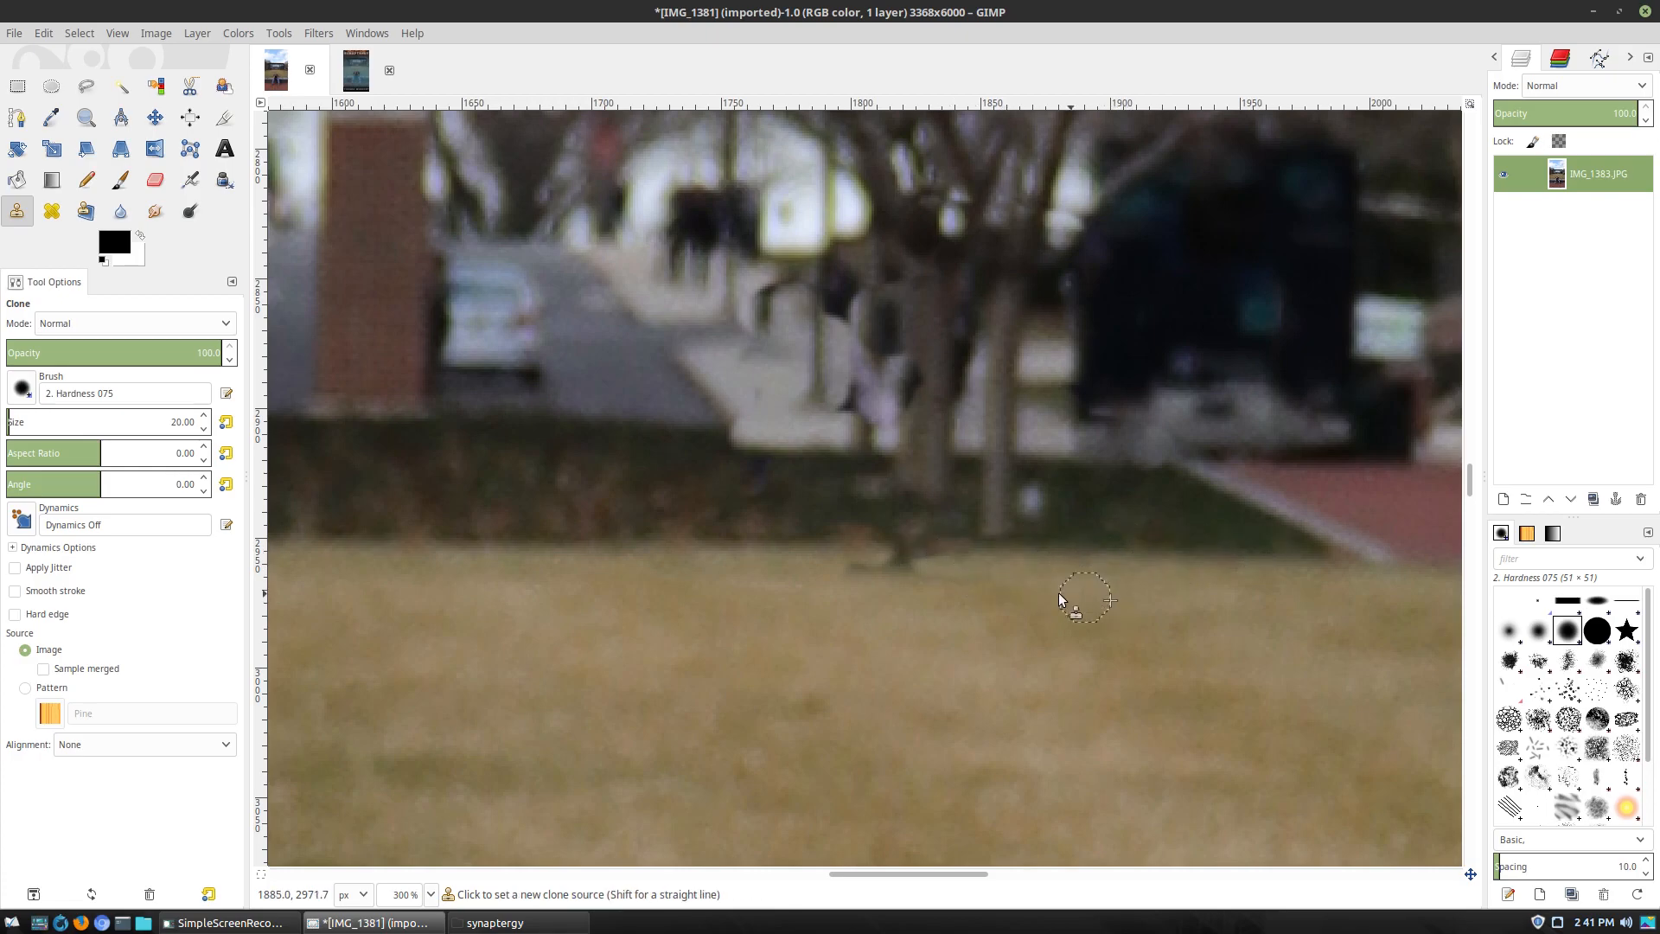
{"action": "mouse_move", "coordinate": [936, 572]}
{"action": "left_mouse_down"}
{"action": "mouse_move", "coordinate": [850, 570]}
{"action": "mouse_move", "coordinate": [931, 580]}
{"action": "left_mouse_up"}
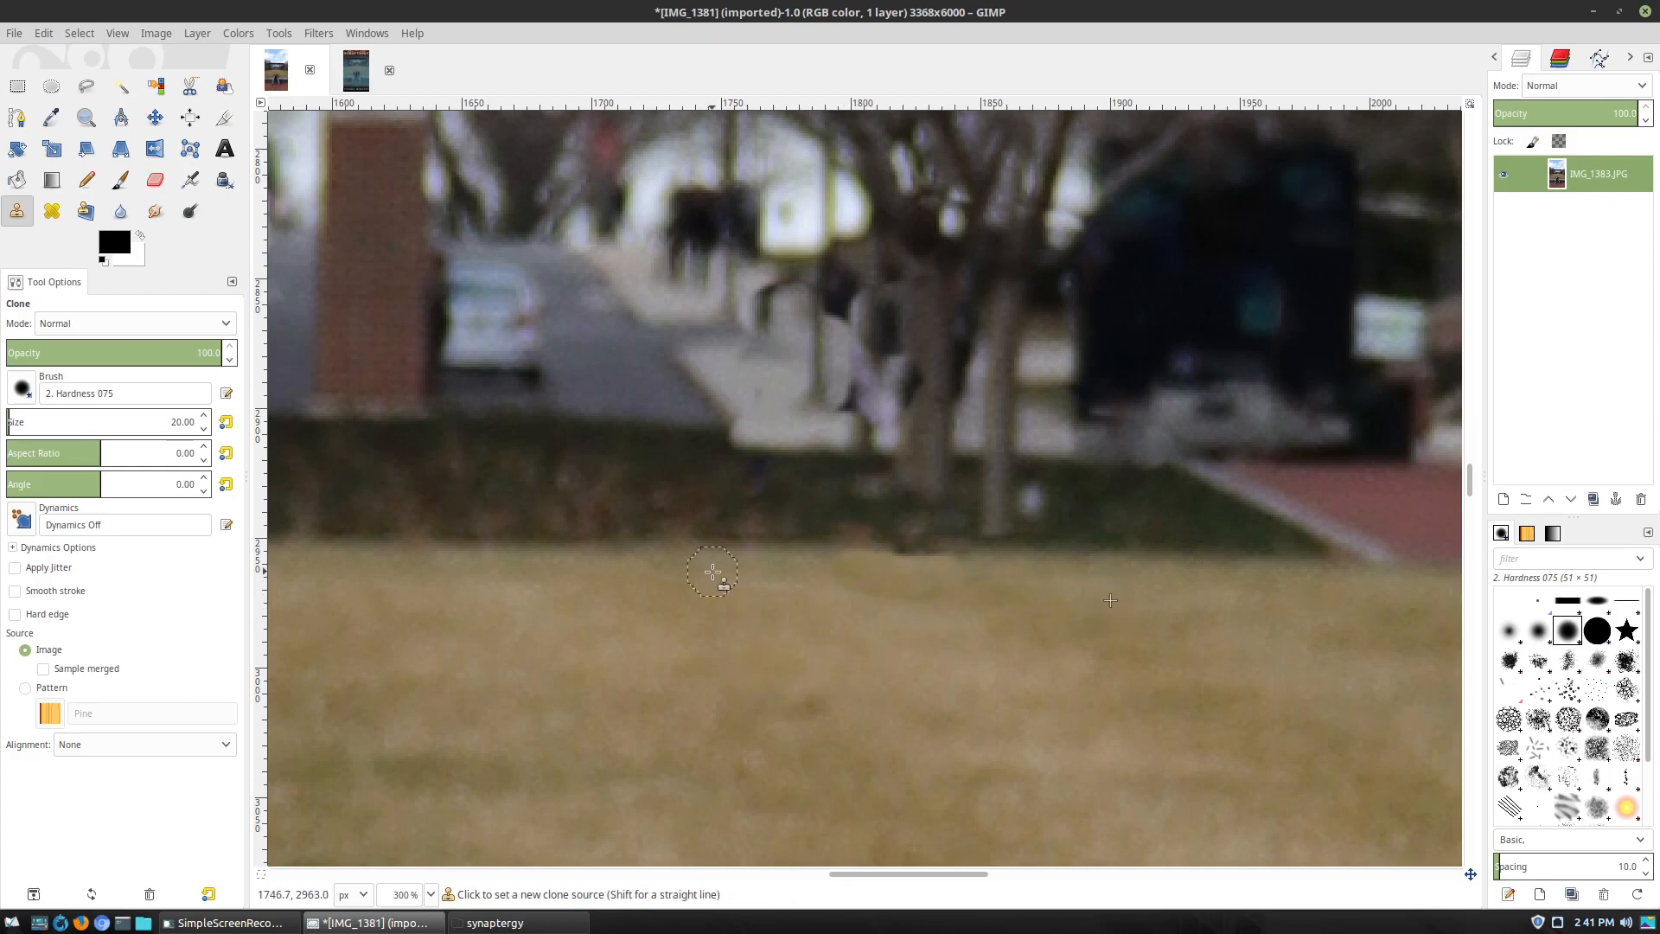
{"action": "left_click", "coordinate": [749, 548], "text": "ctrl"}
{"action": "left_click_drag", "start_coordinate": [847, 543], "coordinate": [961, 557]}
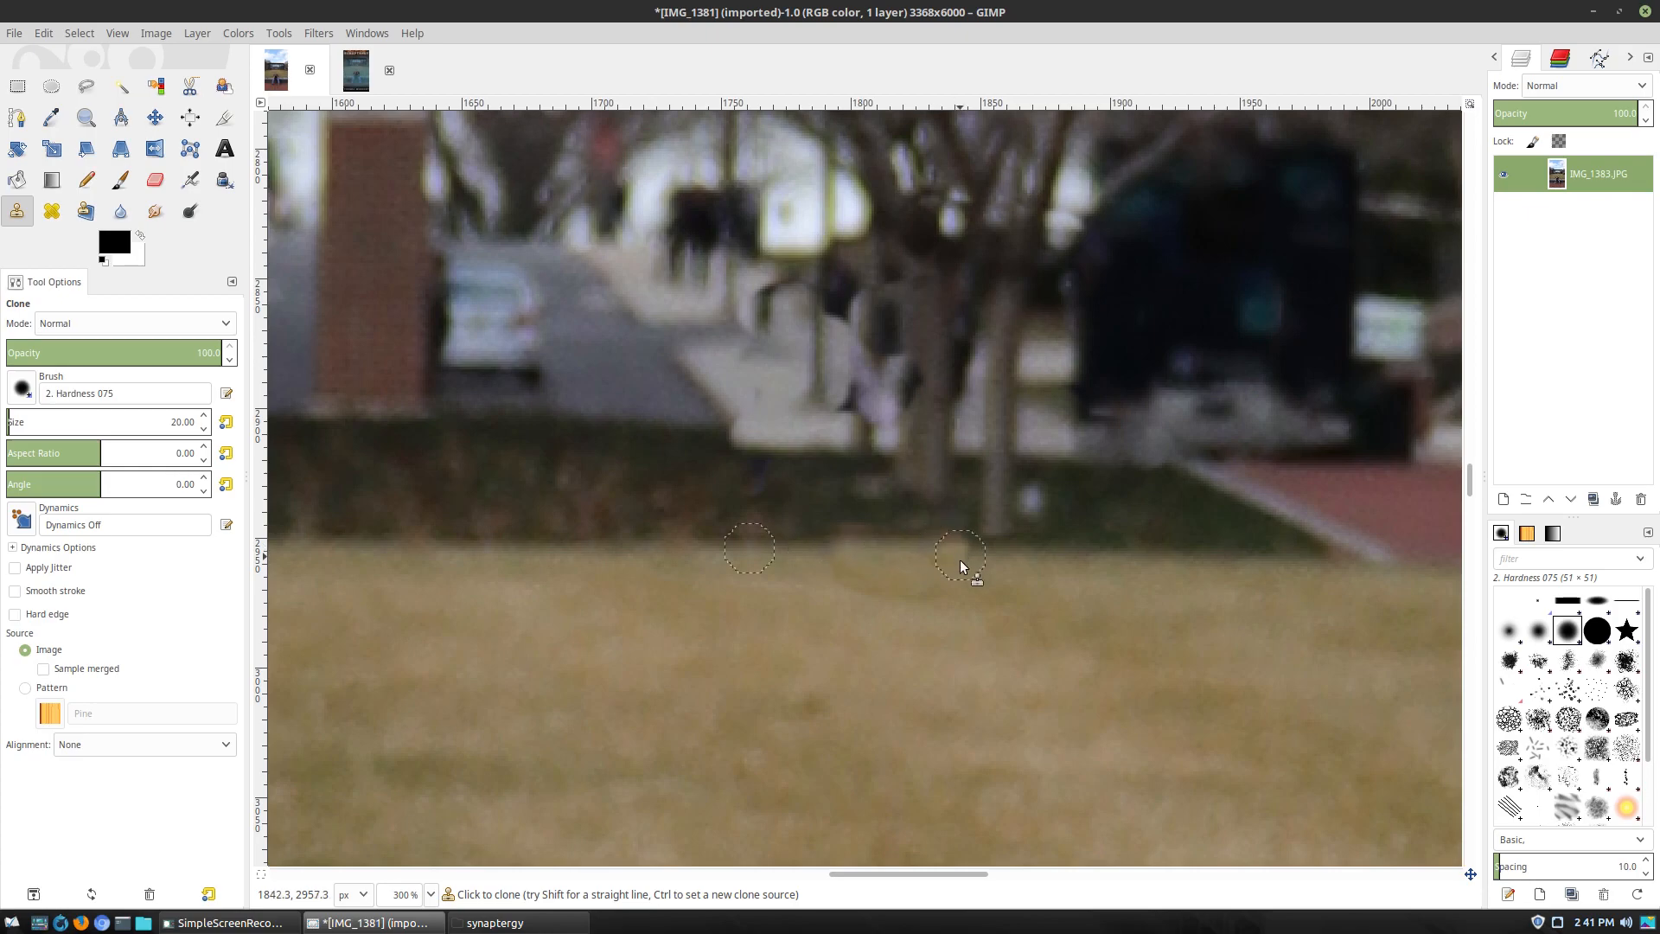
Heal the pale leftover streak on the lawn edge below the tree trunks, sampling from the clean border nearby
{"action": "left_click", "coordinate": [52, 212]}
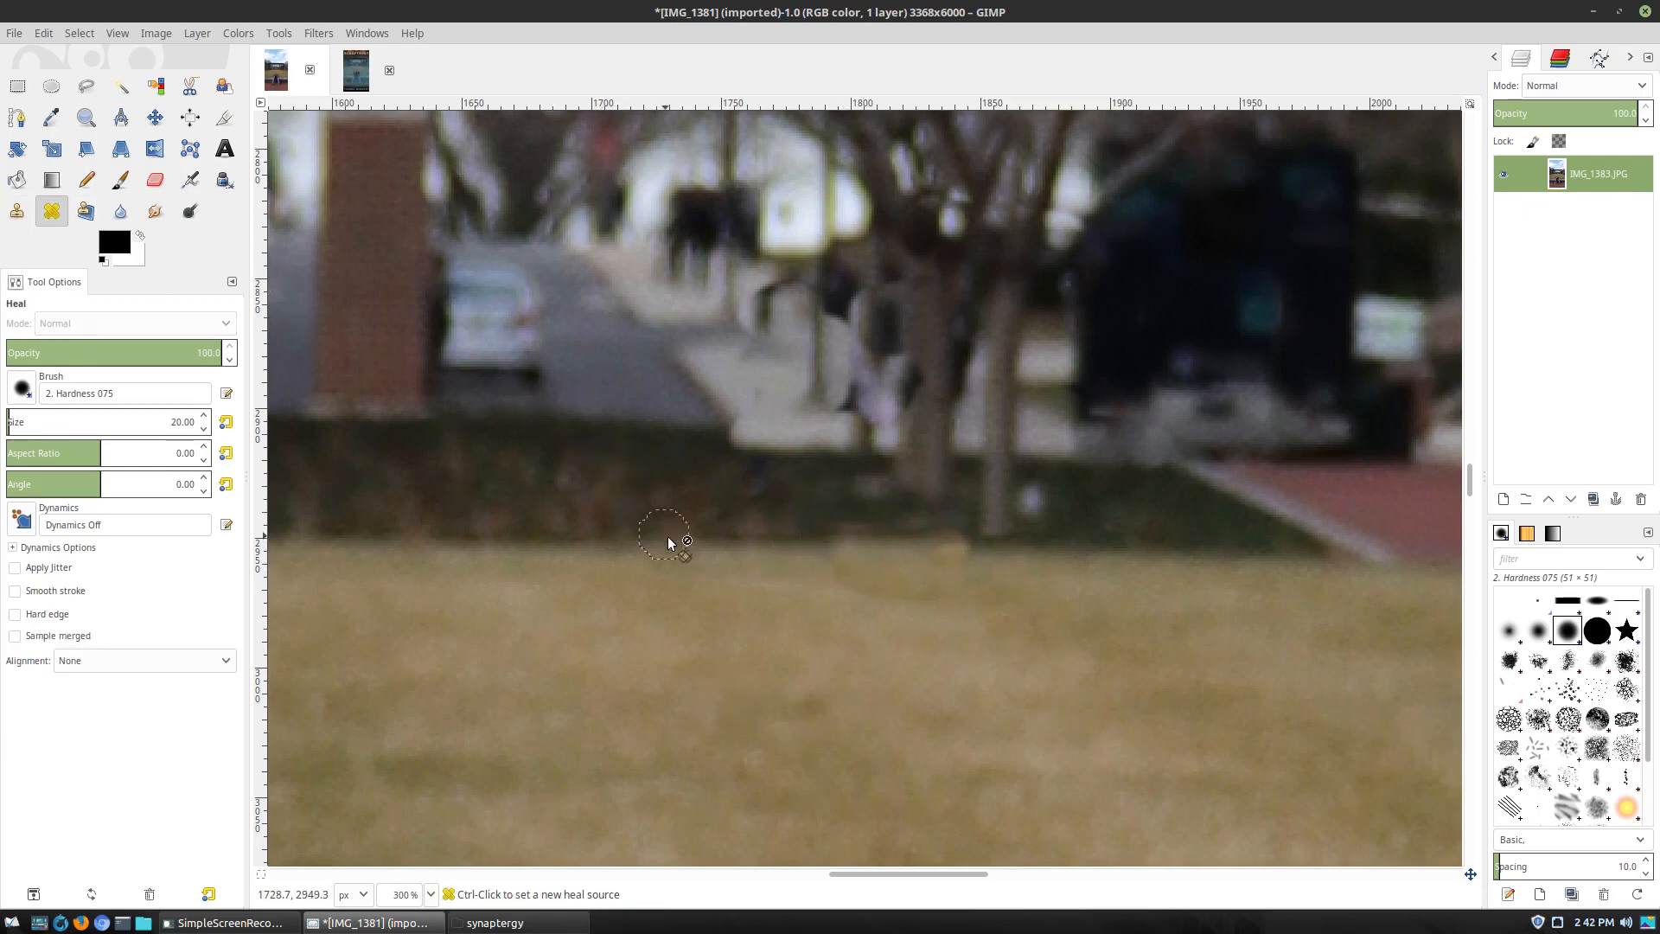
{"action": "left_click", "coordinate": [605, 545], "text": "ctrl"}
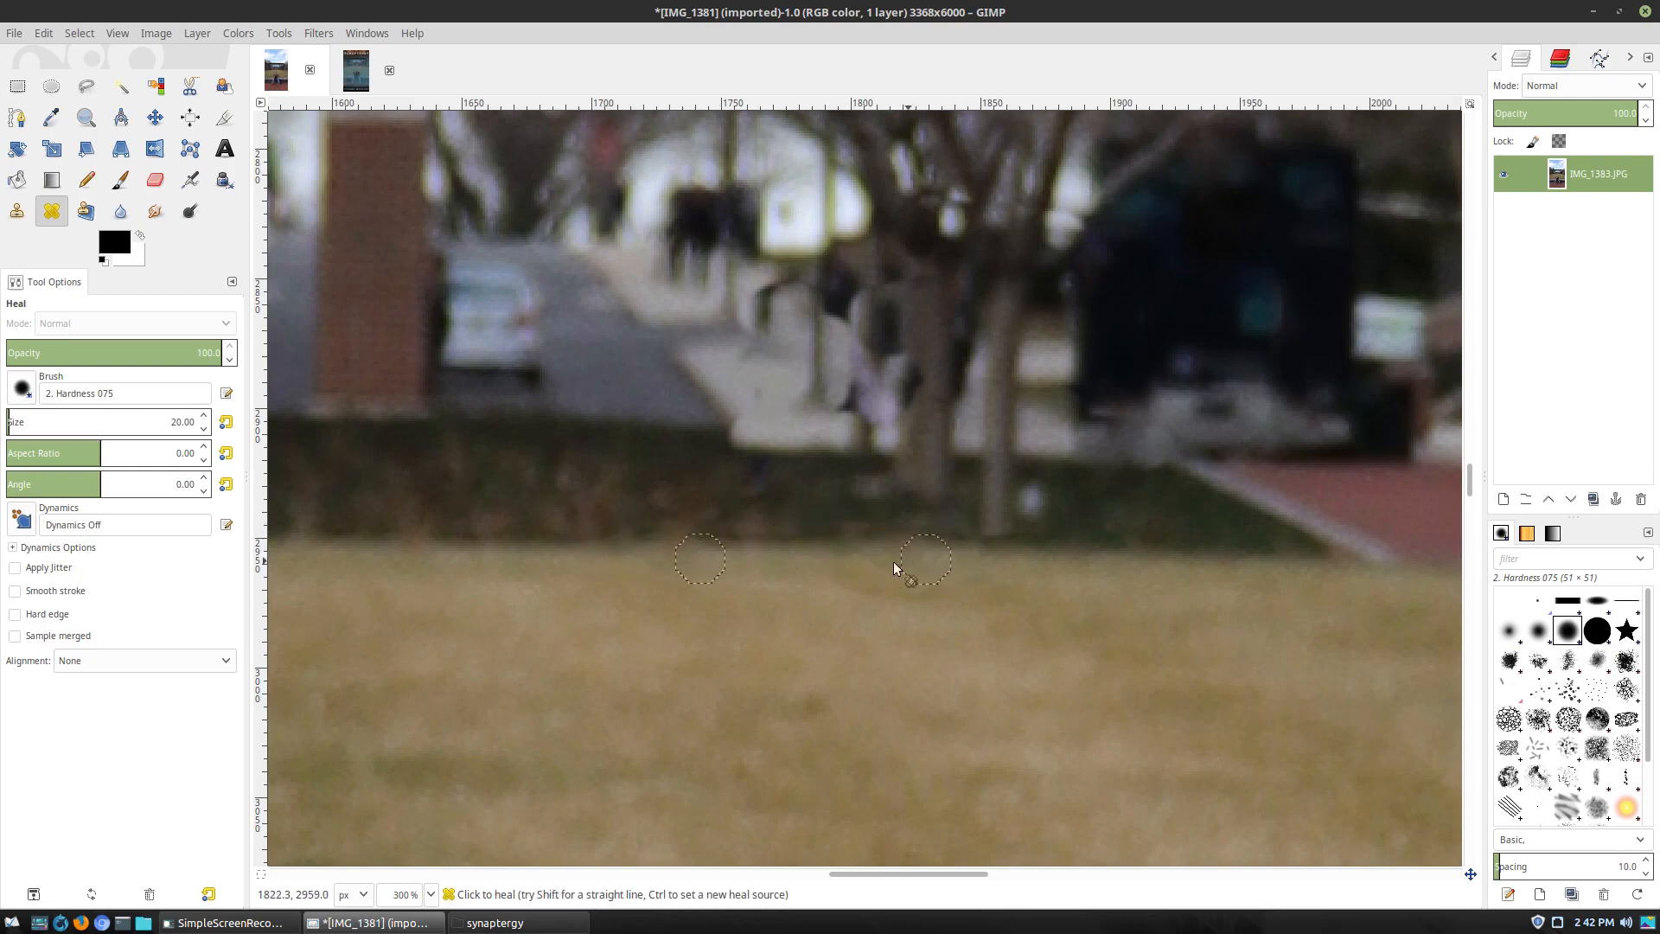
{"action": "left_click_drag", "start_coordinate": [925, 584], "coordinate": [977, 606]}
{"action": "scroll", "coordinate": [911, 547], "scroll_direction": "up", "scroll_amount": 3}
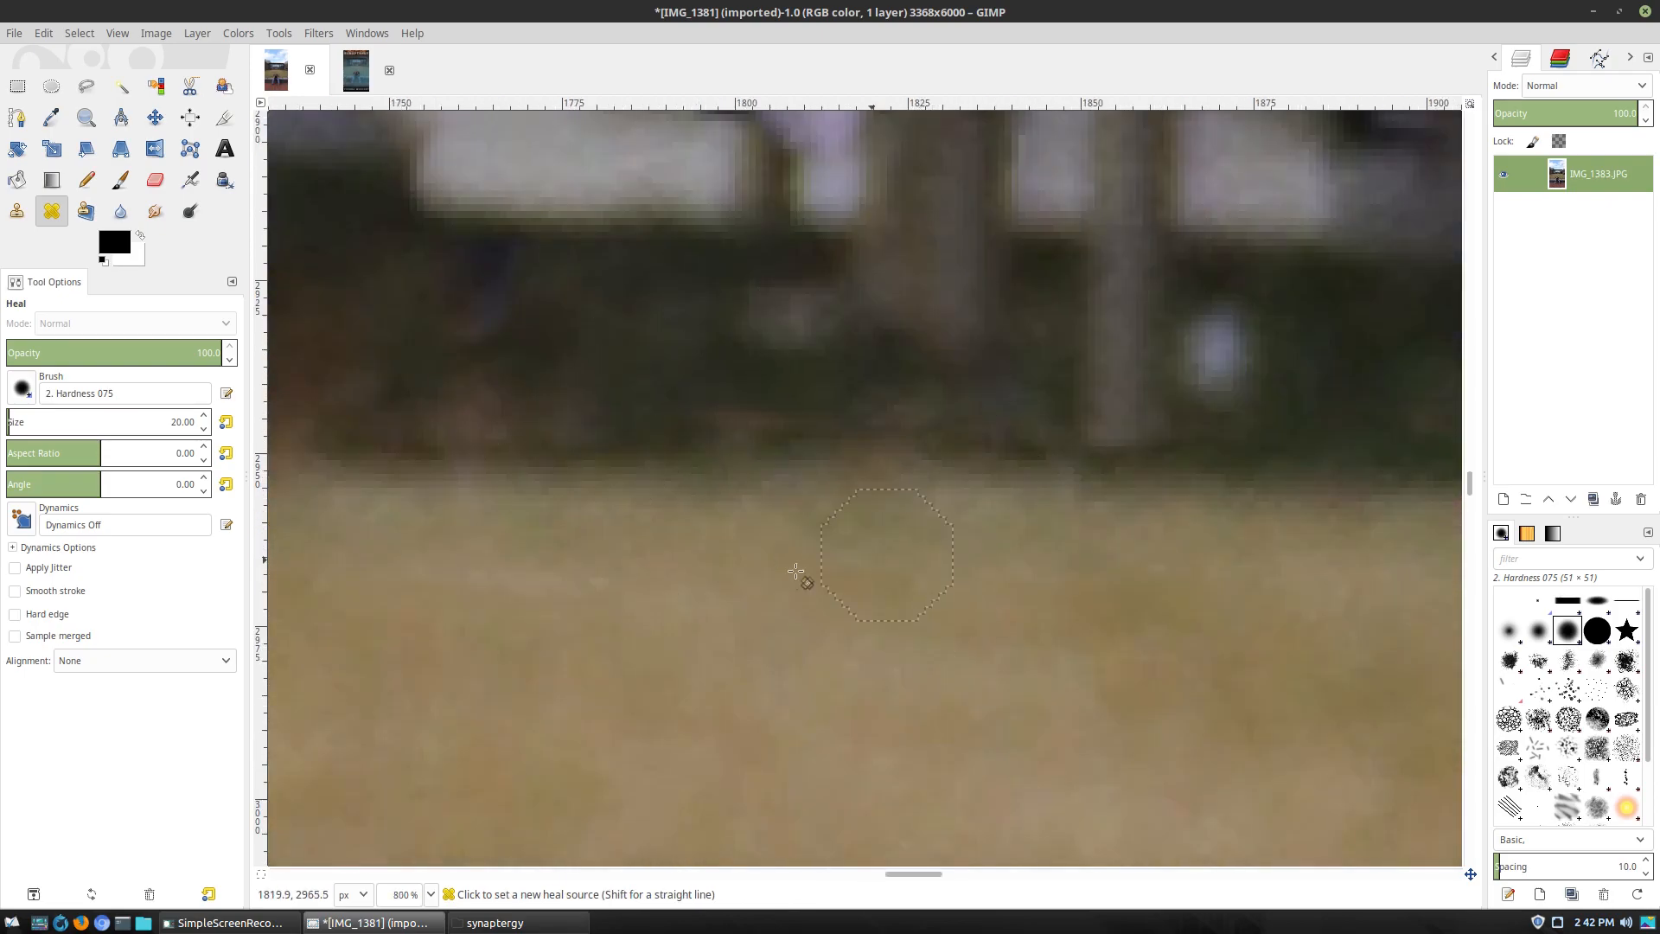
{"action": "scroll", "coordinate": [1178, 611], "scroll_direction": "down", "scroll_amount": 5}
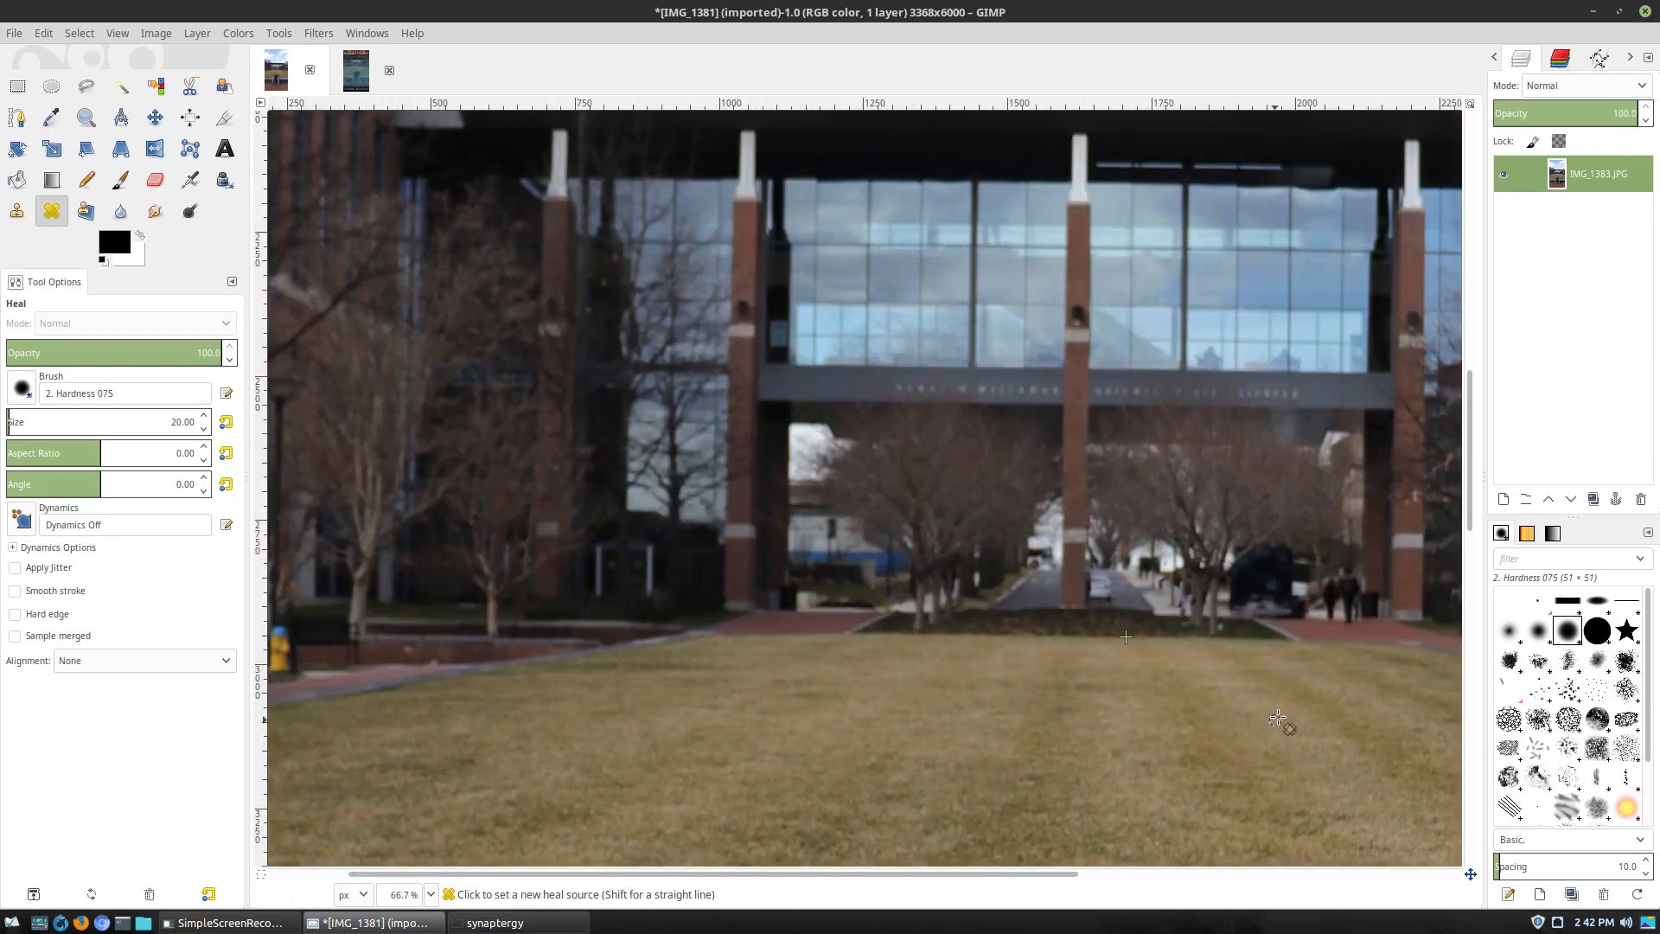
Clone the pale pavement strip beside the brick path over the legs and feet of the two walkers near the brick column
{"action": "scroll", "coordinate": [1388, 655], "scroll_direction": "up", "scroll_amount": 4}
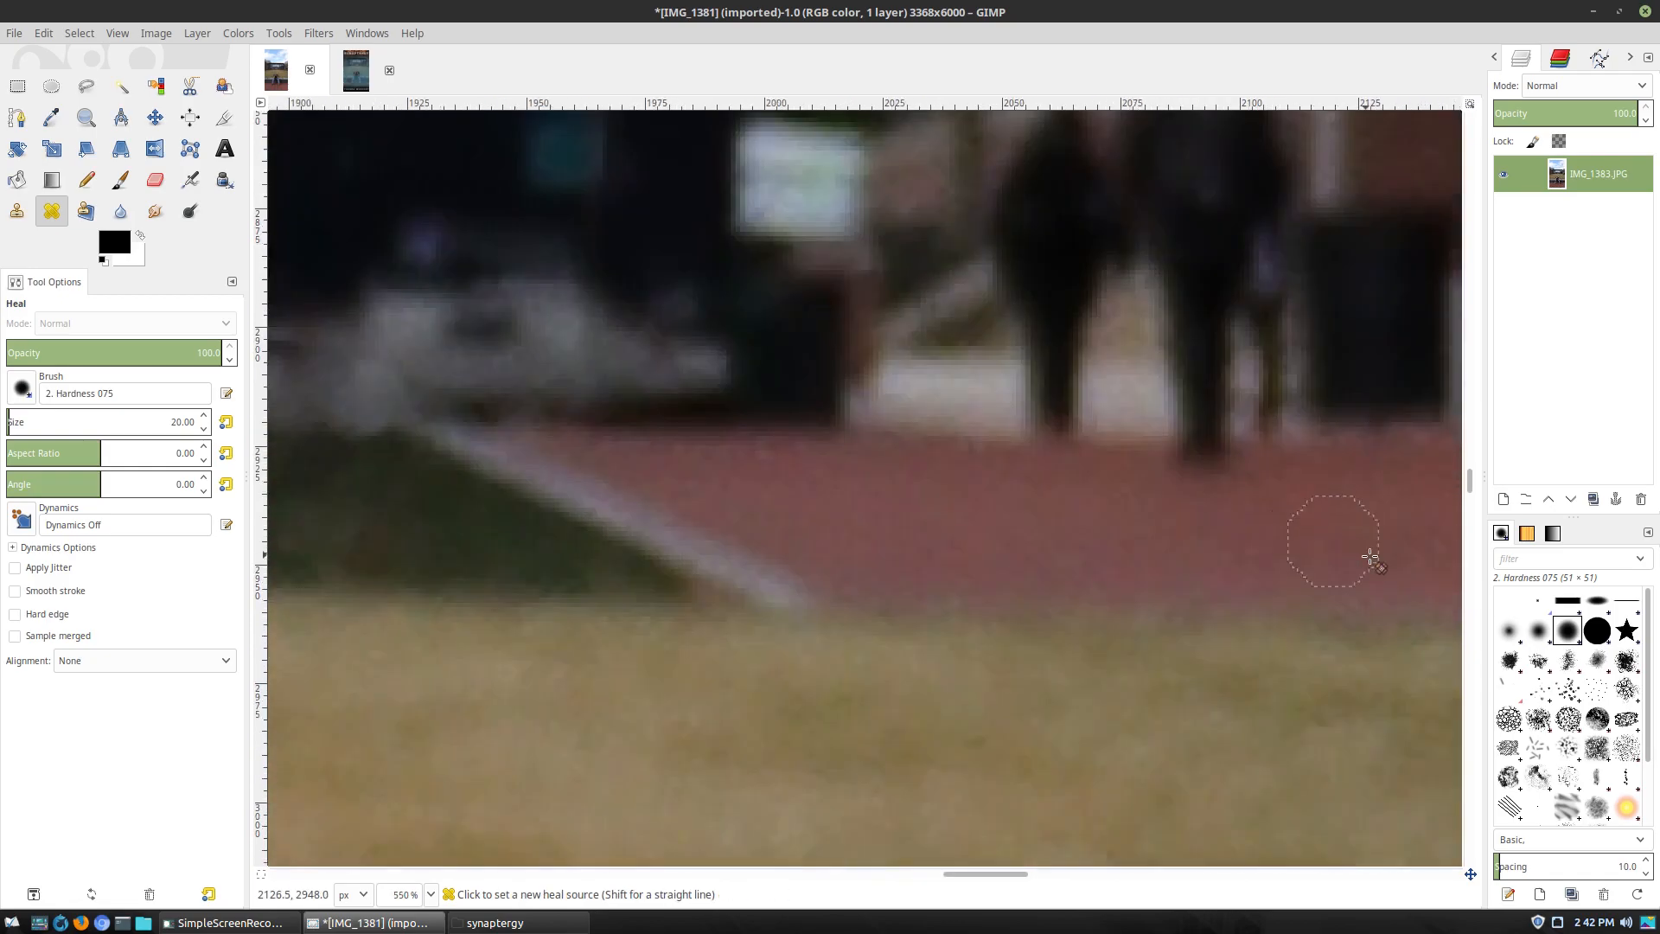
{"action": "scroll", "coordinate": [1356, 507], "scroll_direction": "up", "scroll_amount": 2}
{"action": "scroll", "coordinate": [1346, 527], "scroll_direction": "down", "scroll_amount": 2}
{"action": "scroll", "coordinate": [1211, 542], "scroll_direction": "up", "scroll_amount": 2}
{"action": "scroll", "coordinate": [1270, 564], "scroll_direction": "down", "scroll_amount": 2}
{"action": "scroll", "coordinate": [1292, 590], "scroll_direction": "up", "scroll_amount": 1}
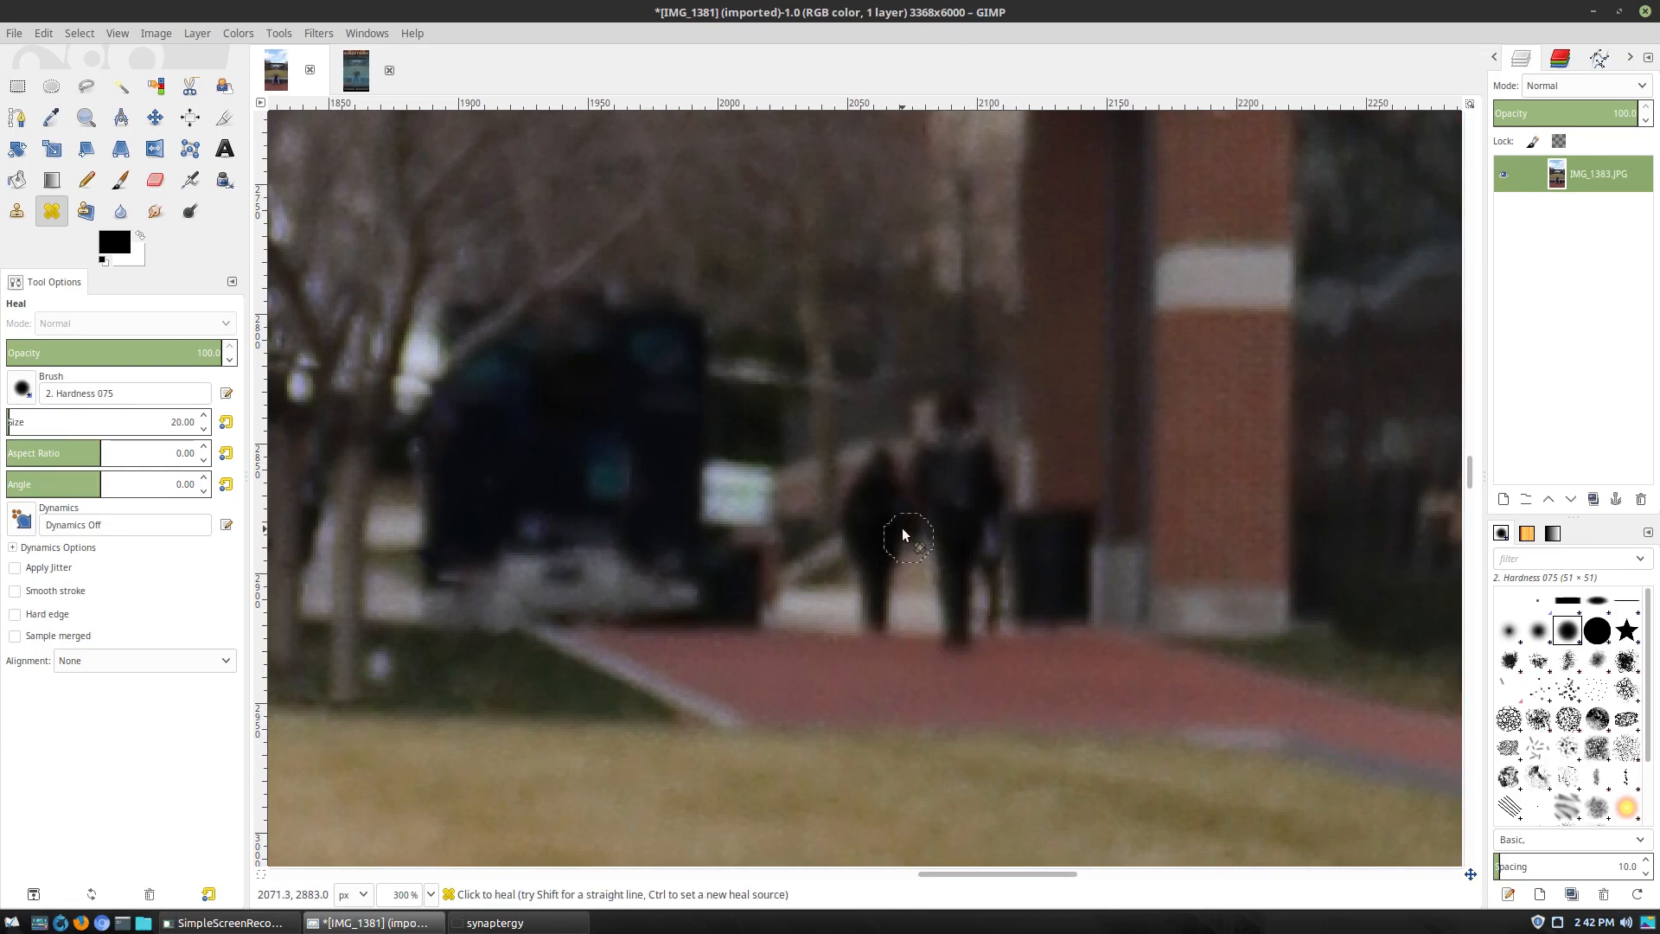
{"action": "left_click", "coordinate": [16, 211]}
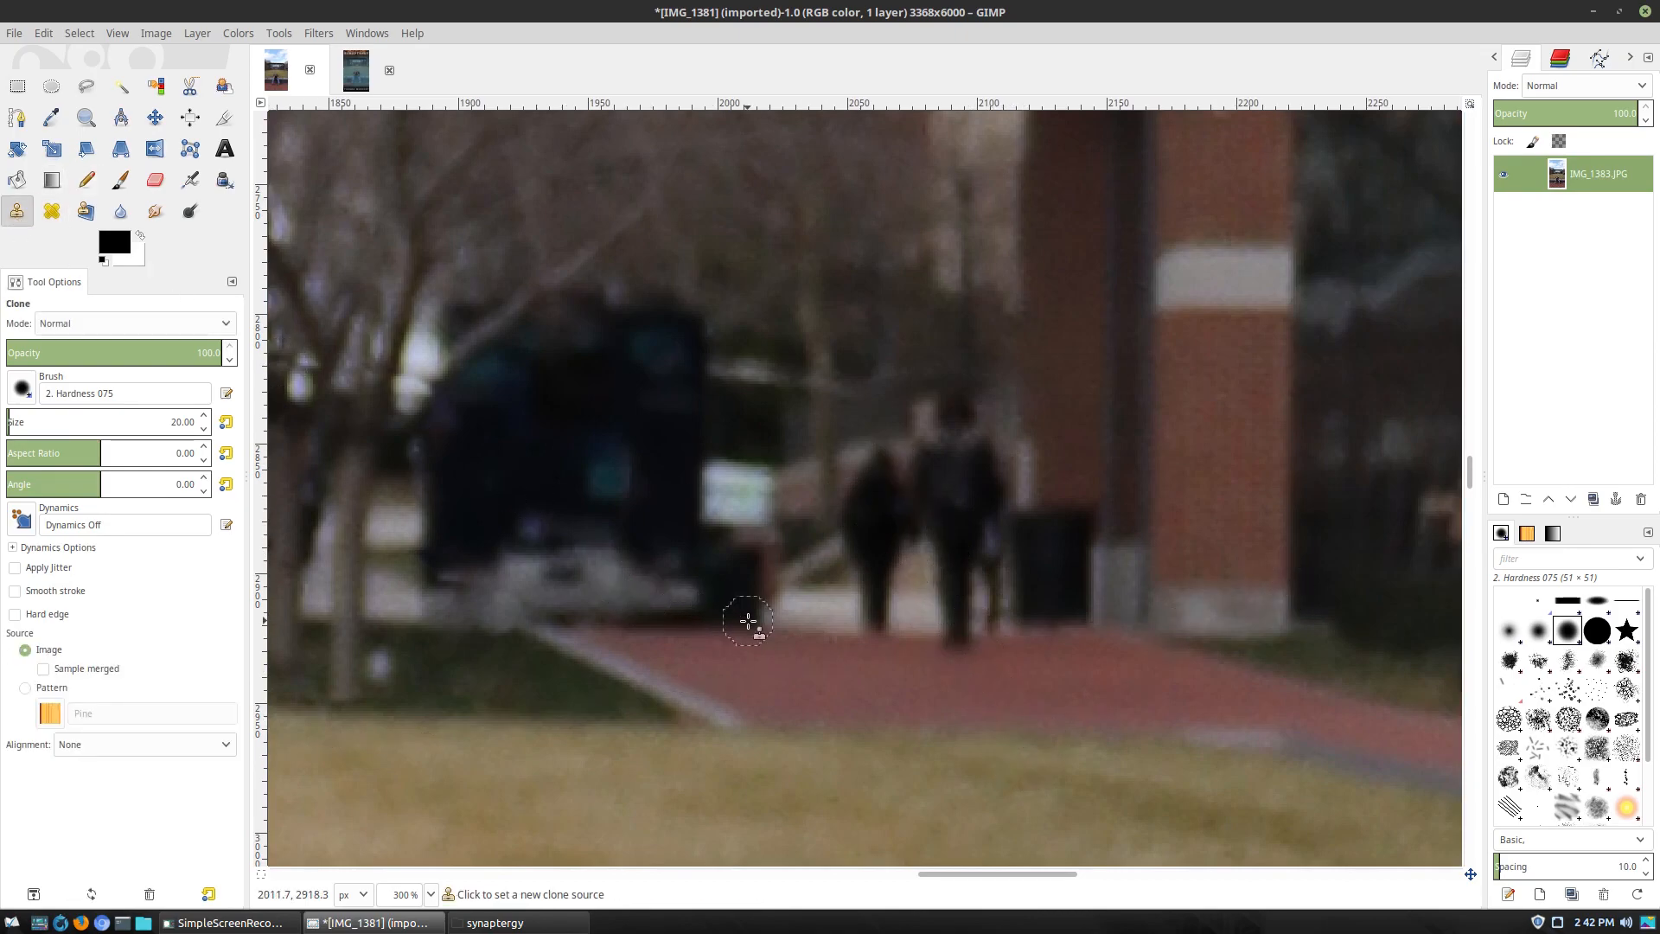
{"action": "left_click", "coordinate": [804, 619], "text": "ctrl"}
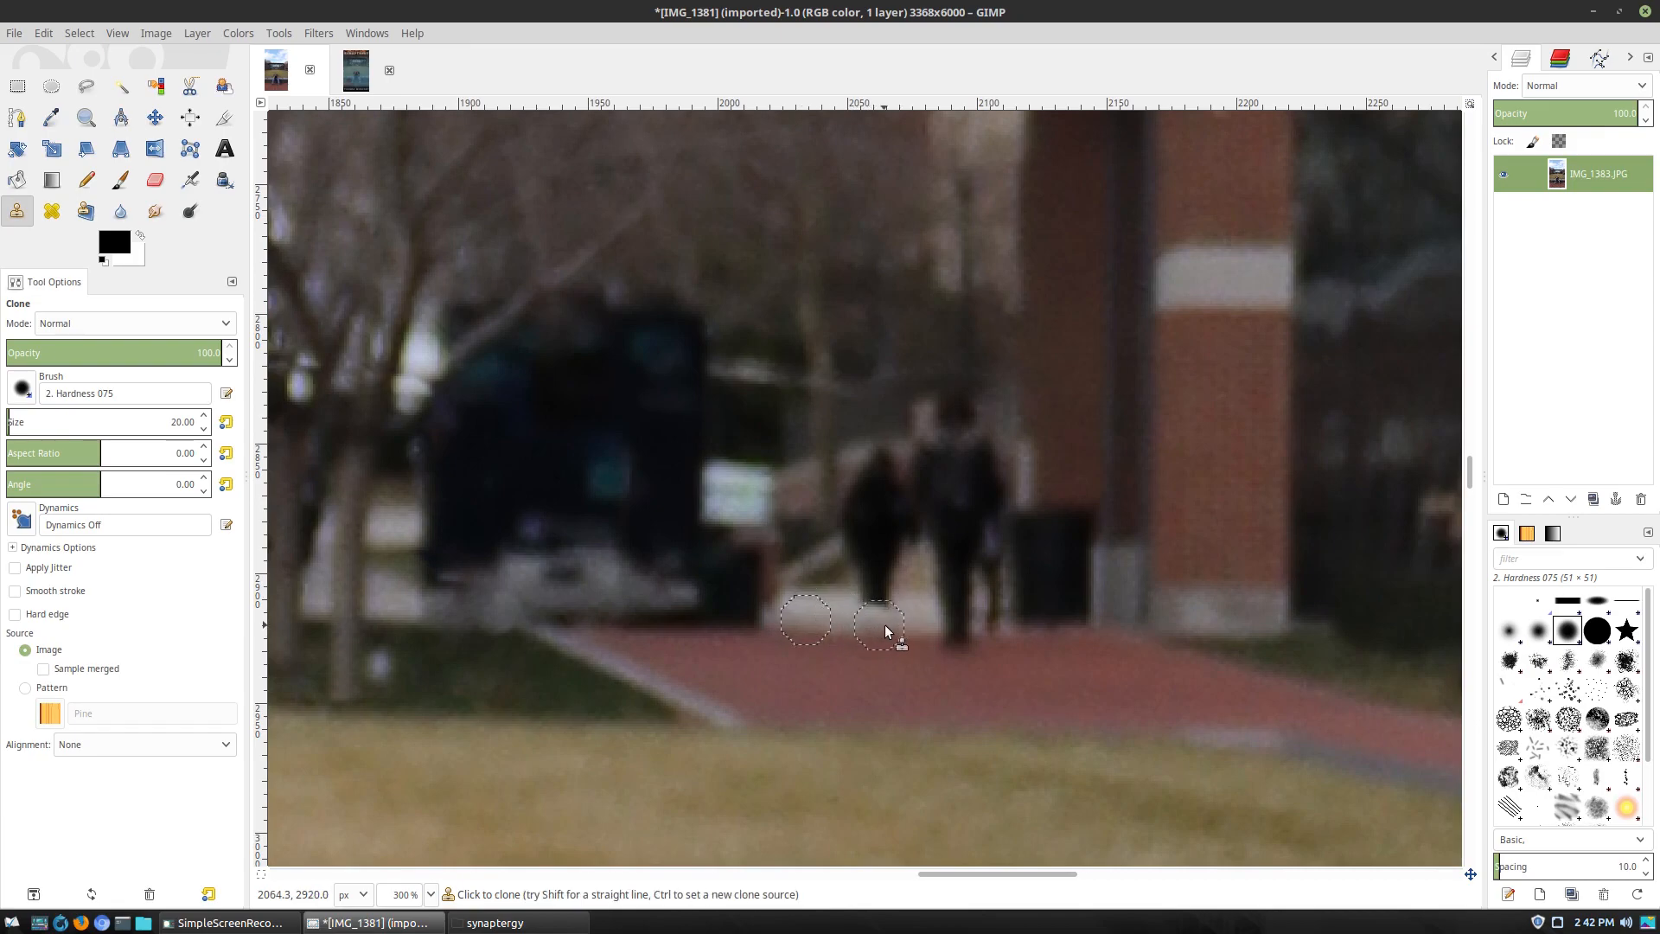
{"action": "left_click_drag", "start_coordinate": [948, 636], "coordinate": [991, 626]}
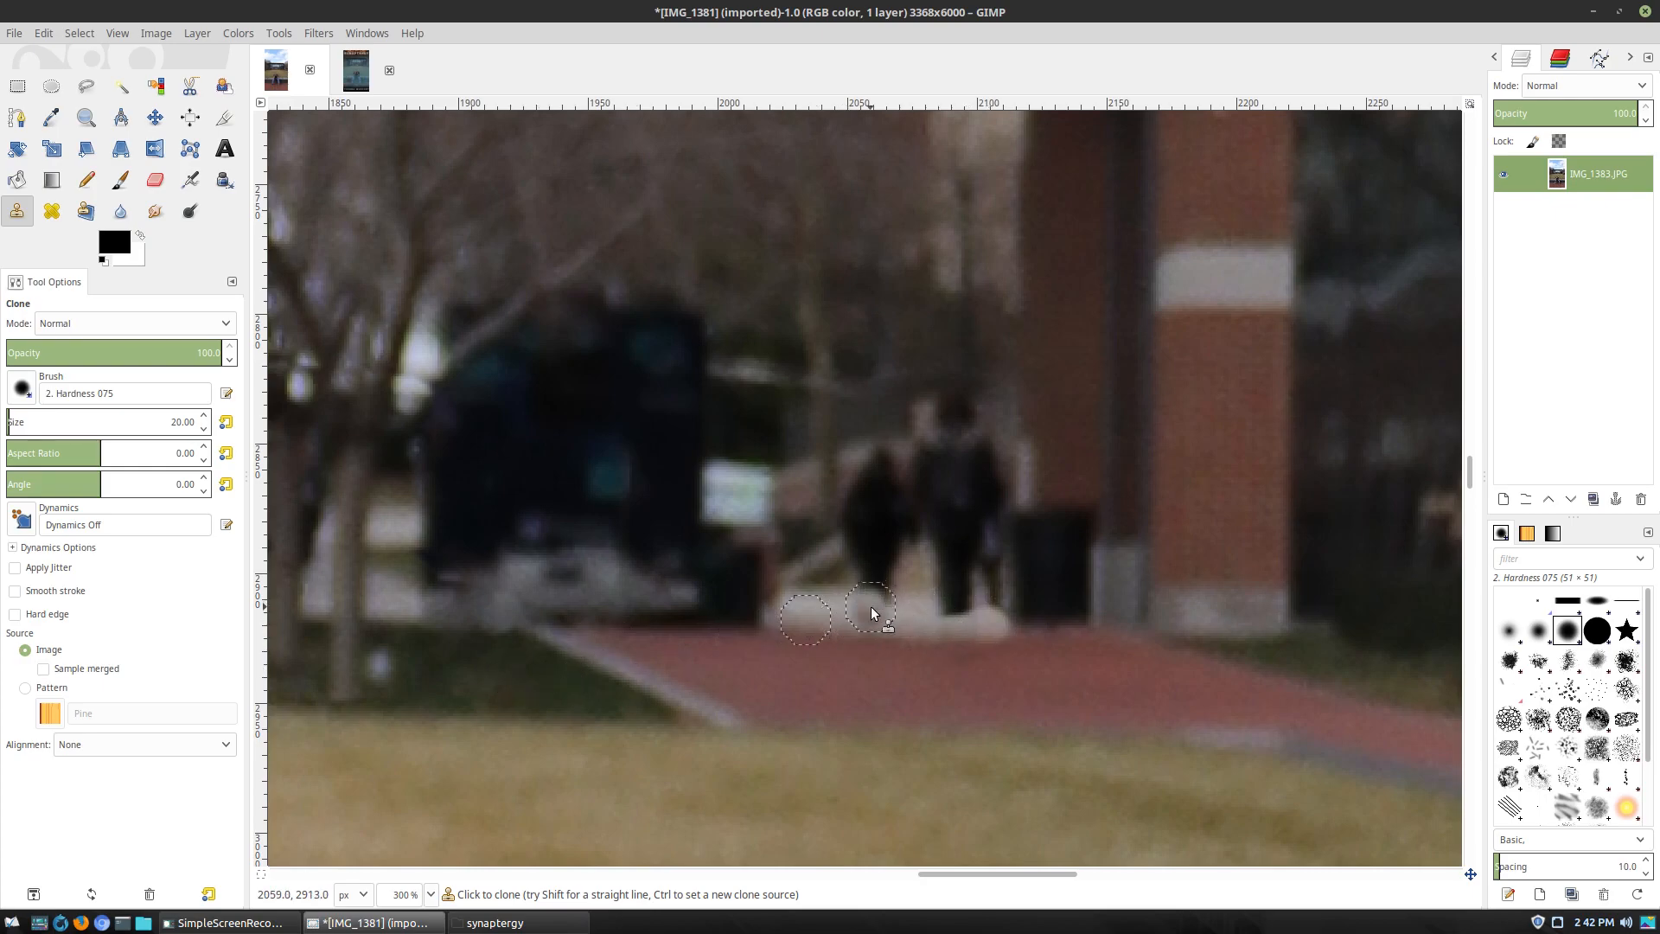
{"action": "left_click", "coordinate": [817, 596], "text": "ctrl"}
{"action": "left_click_drag", "start_coordinate": [890, 597], "coordinate": [941, 603]}
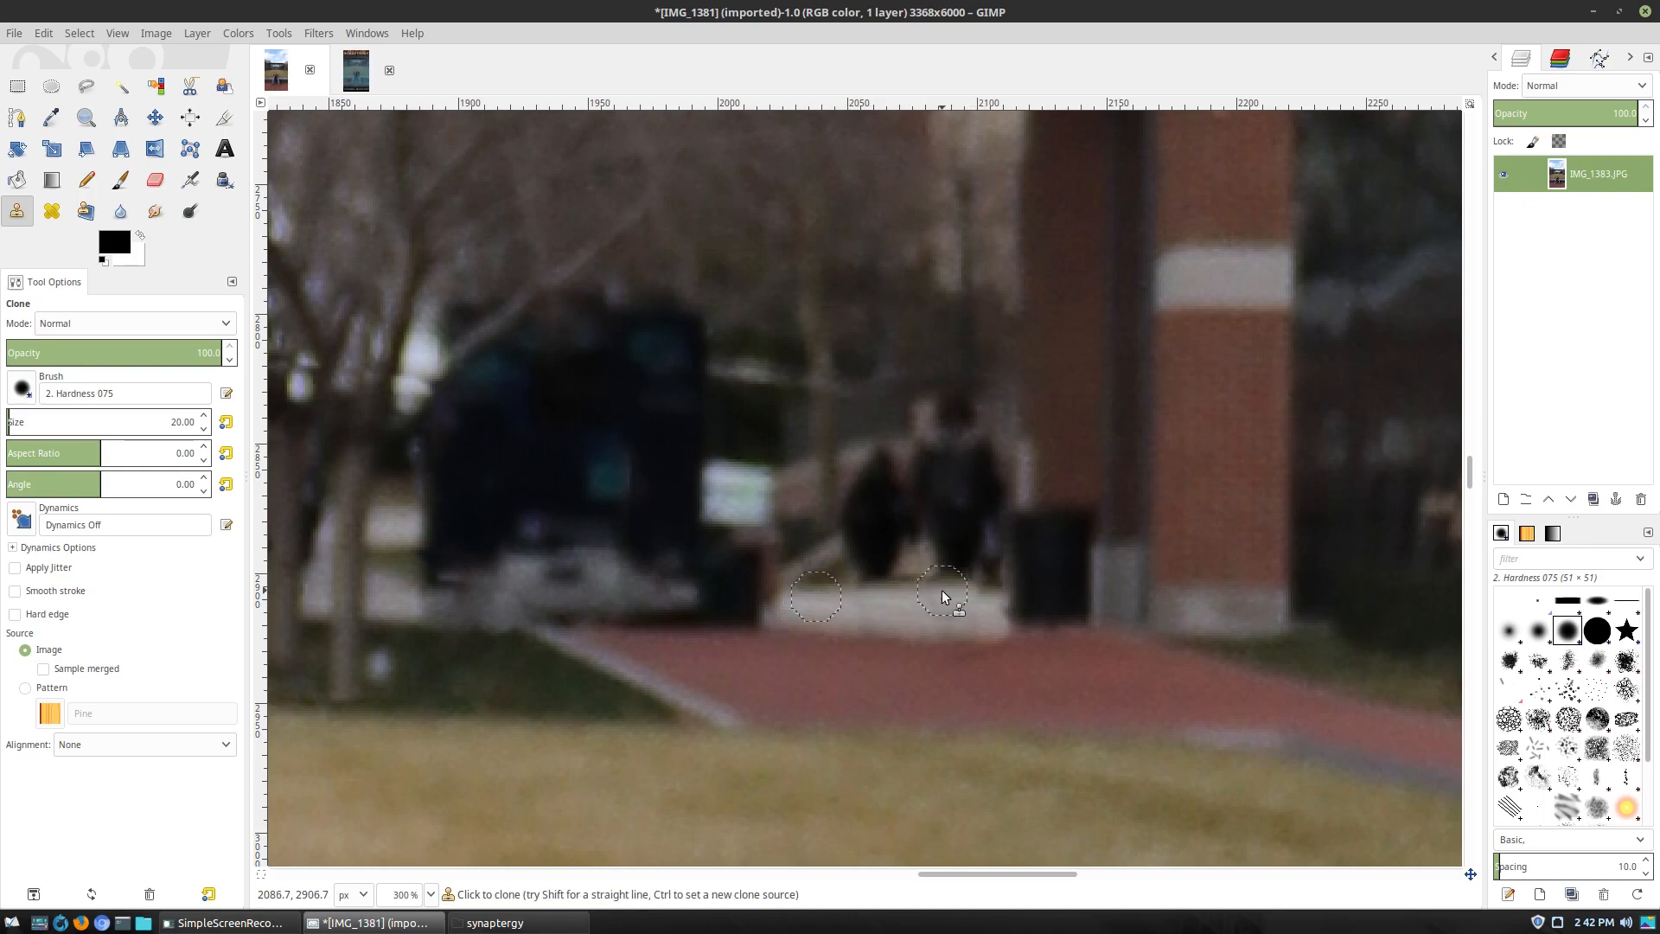
Clone the dark background next to the walkers over their heads and bodies beside the trash can
{"action": "left_click", "coordinate": [842, 454], "text": "ctrl"}
{"action": "left_click", "coordinate": [810, 535], "text": "ctrl"}
{"action": "left_click_drag", "start_coordinate": [870, 506], "coordinate": [900, 503]}
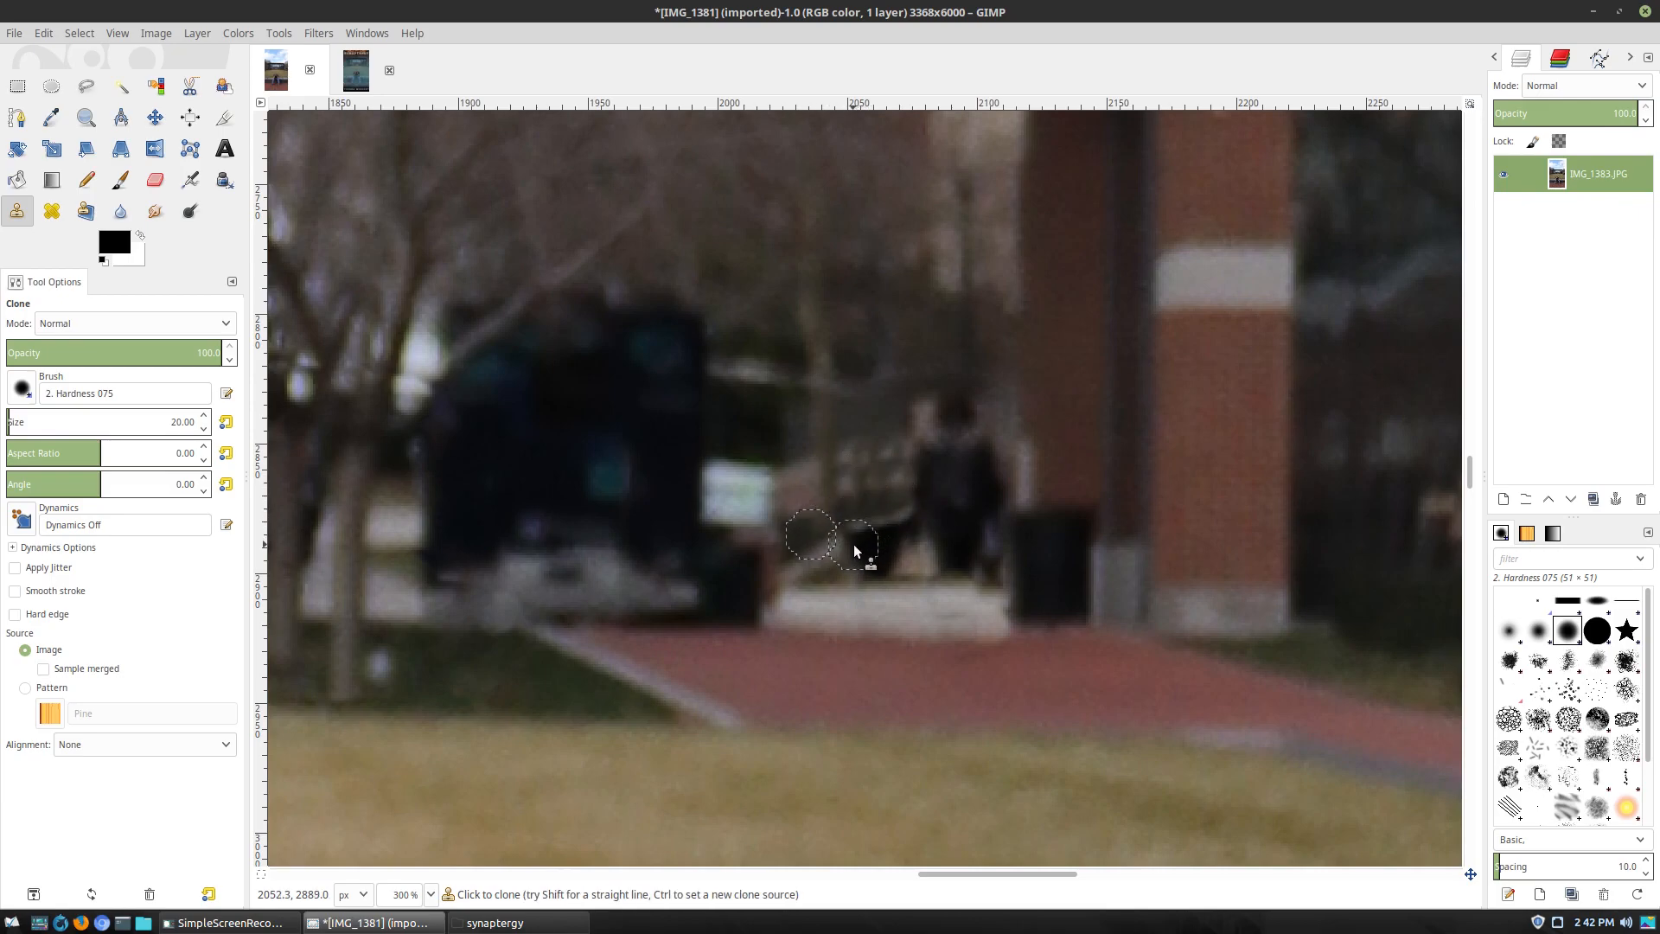
{"action": "left_click_drag", "start_coordinate": [870, 562], "coordinate": [896, 556]}
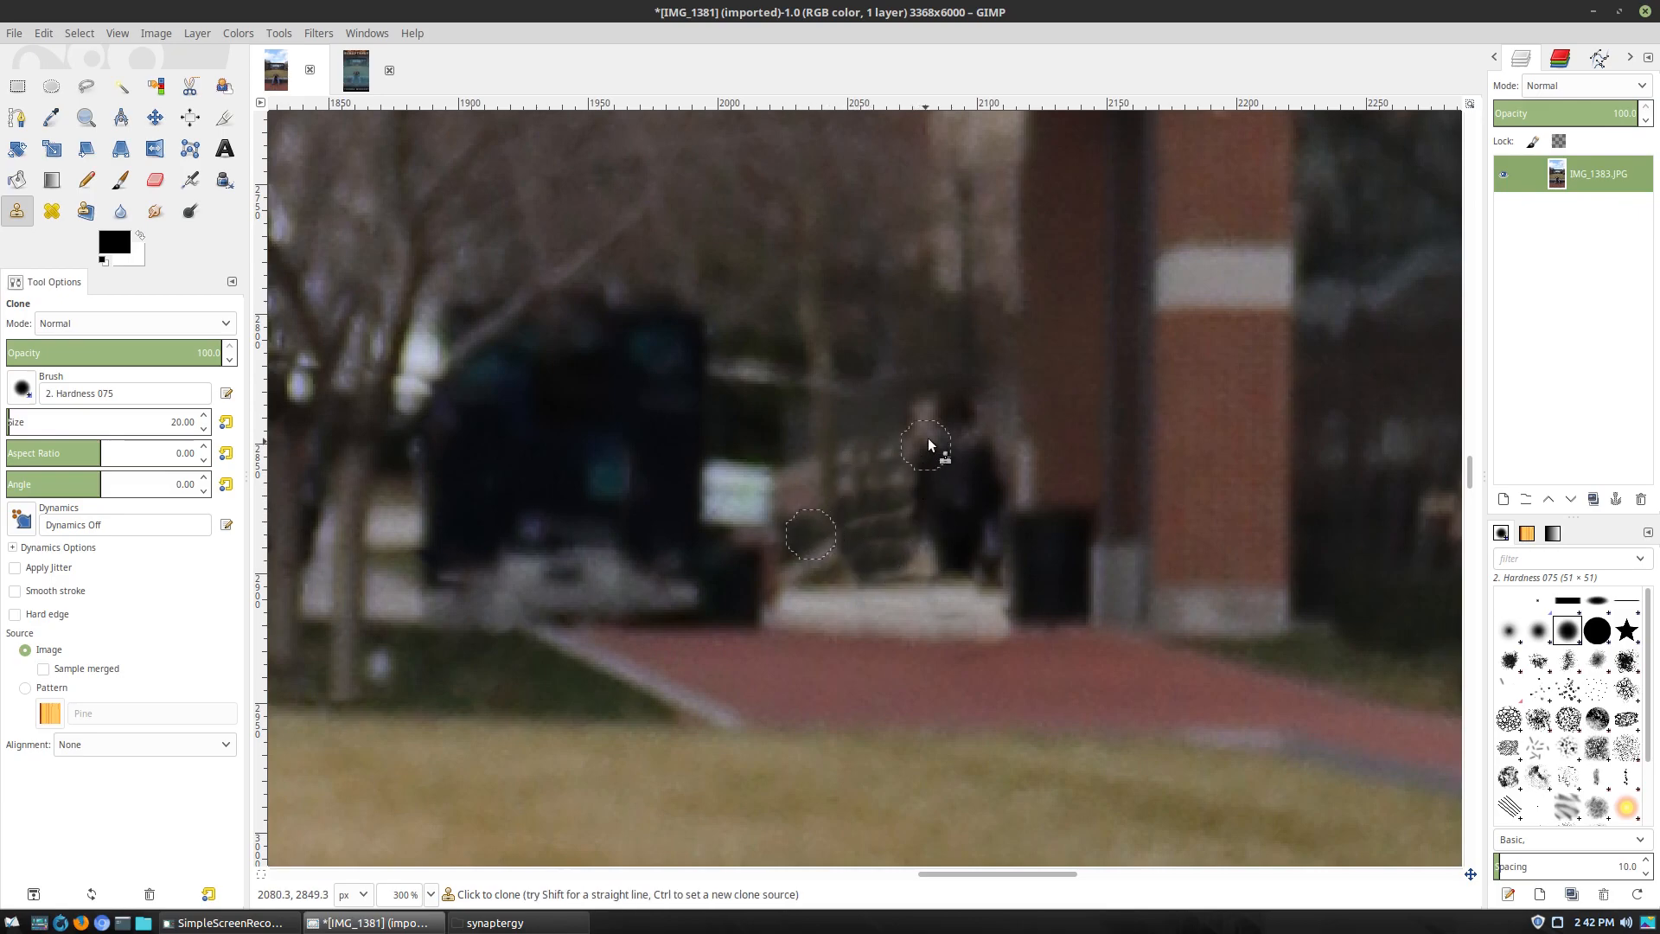
{"action": "left_click_drag", "start_coordinate": [948, 413], "coordinate": [971, 428]}
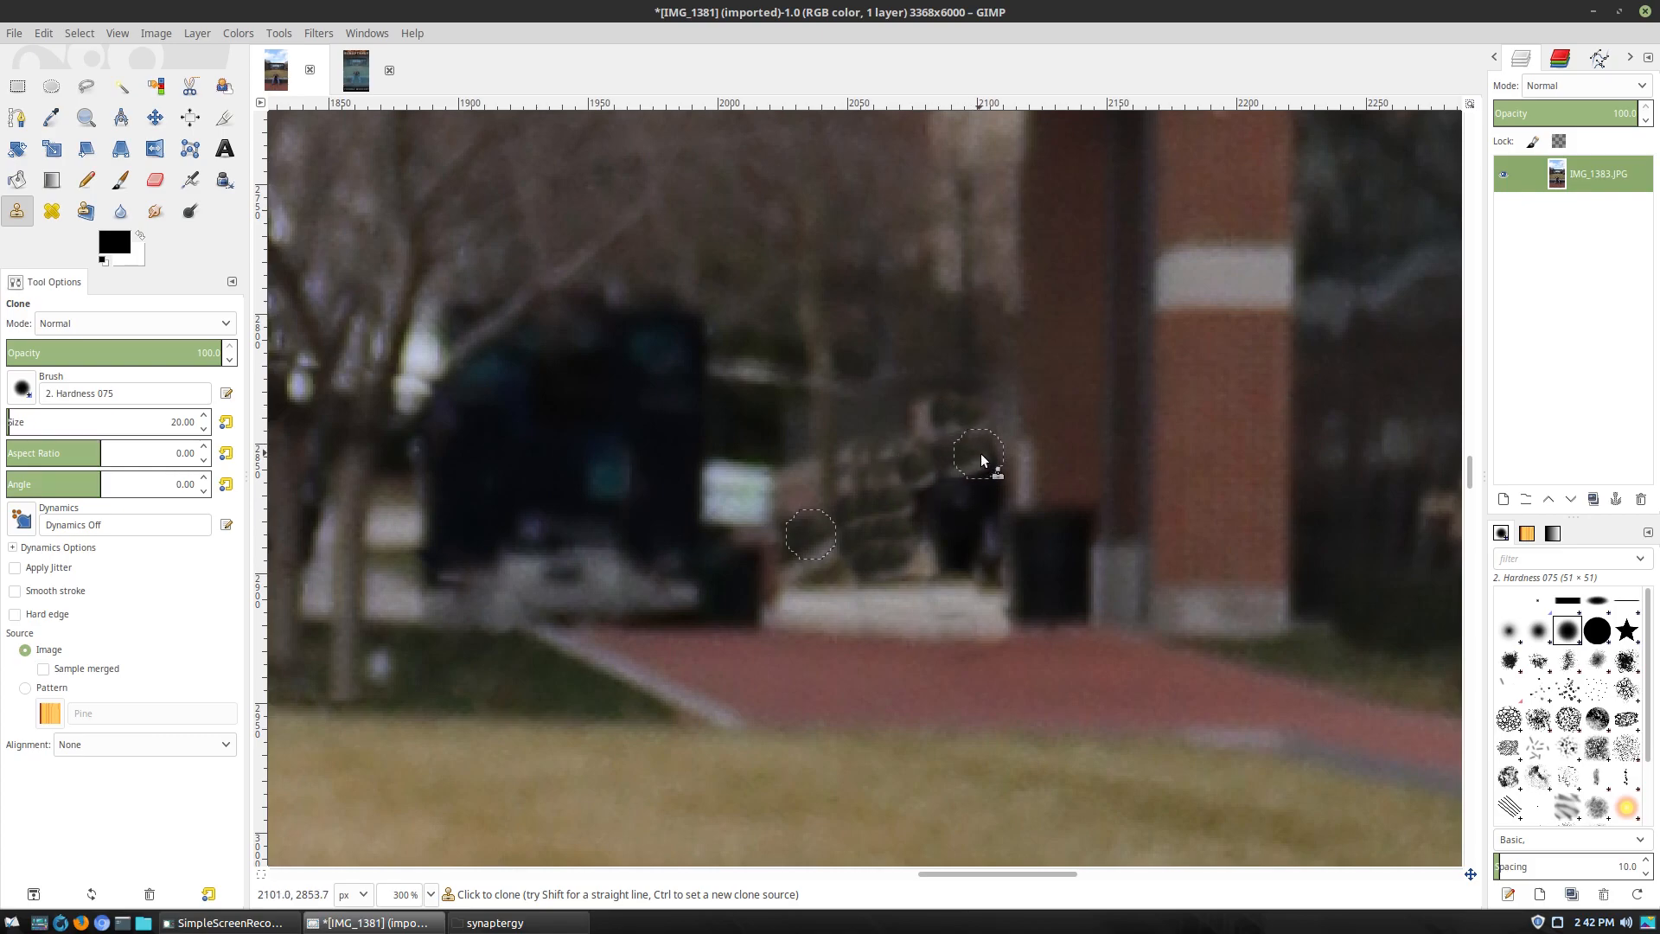
{"action": "mouse_move", "coordinate": [917, 501]}
{"action": "left_mouse_down"}
{"action": "mouse_move", "coordinate": [995, 479]}
{"action": "mouse_move", "coordinate": [930, 522]}
{"action": "mouse_move", "coordinate": [983, 508]}
{"action": "mouse_move", "coordinate": [959, 565]}
{"action": "left_mouse_up"}
{"action": "left_click", "coordinate": [994, 512]}
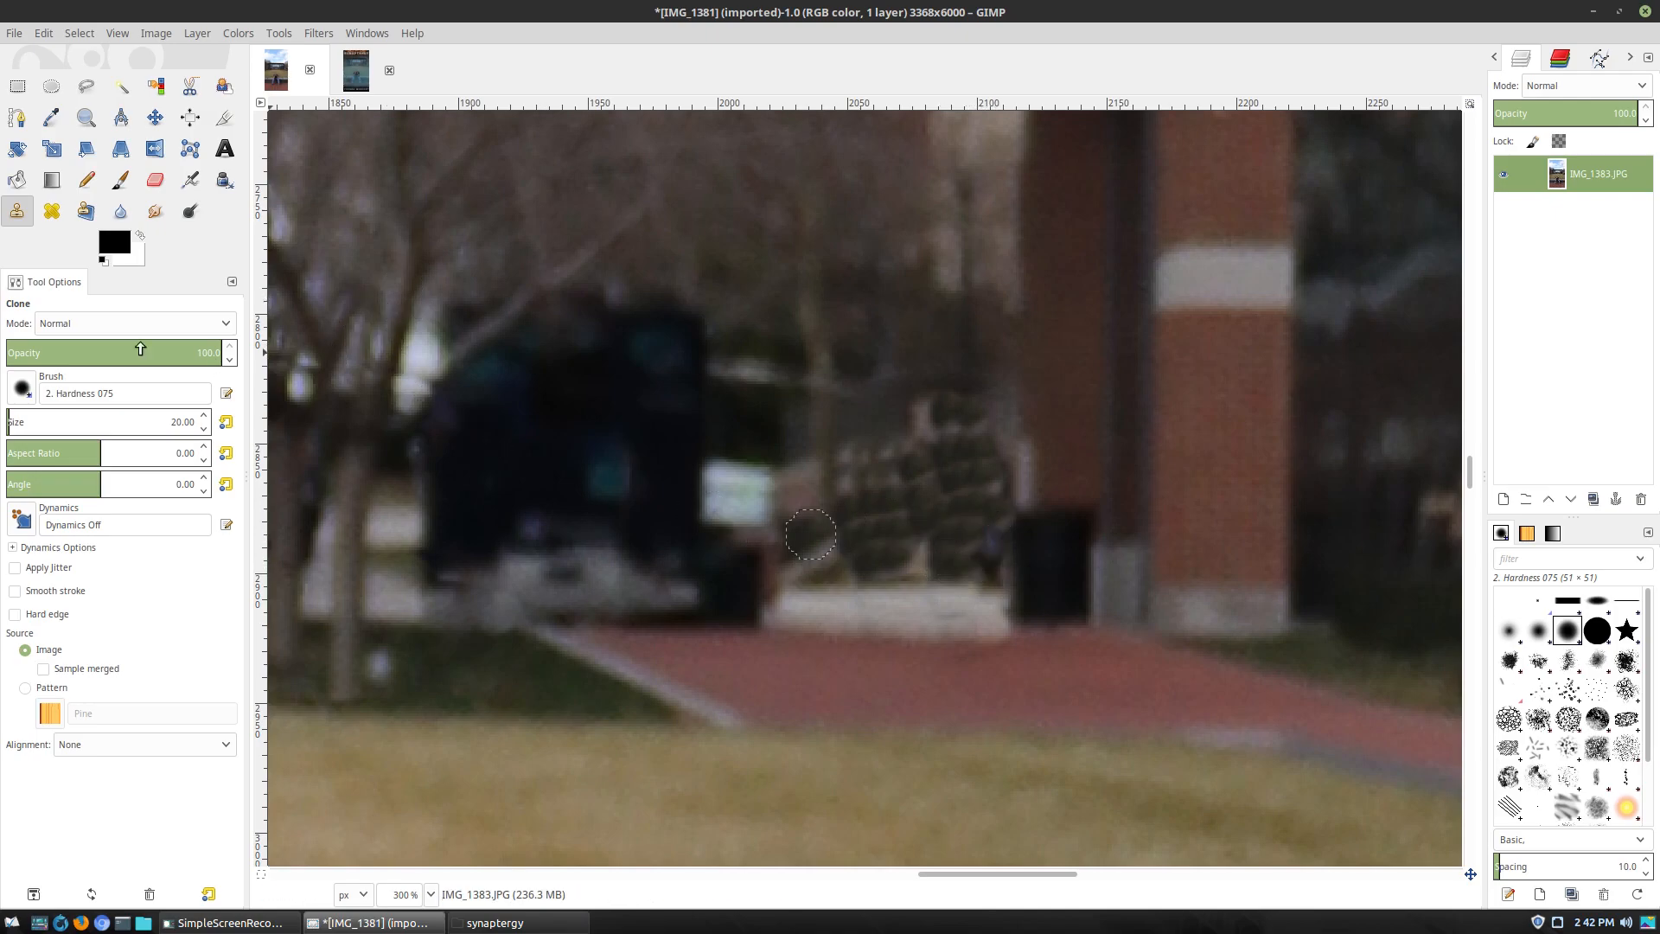
Heal the repeating cloned pattern where the two walkers stood, sampling from the area just beside it
{"action": "left_click", "coordinate": [51, 211]}
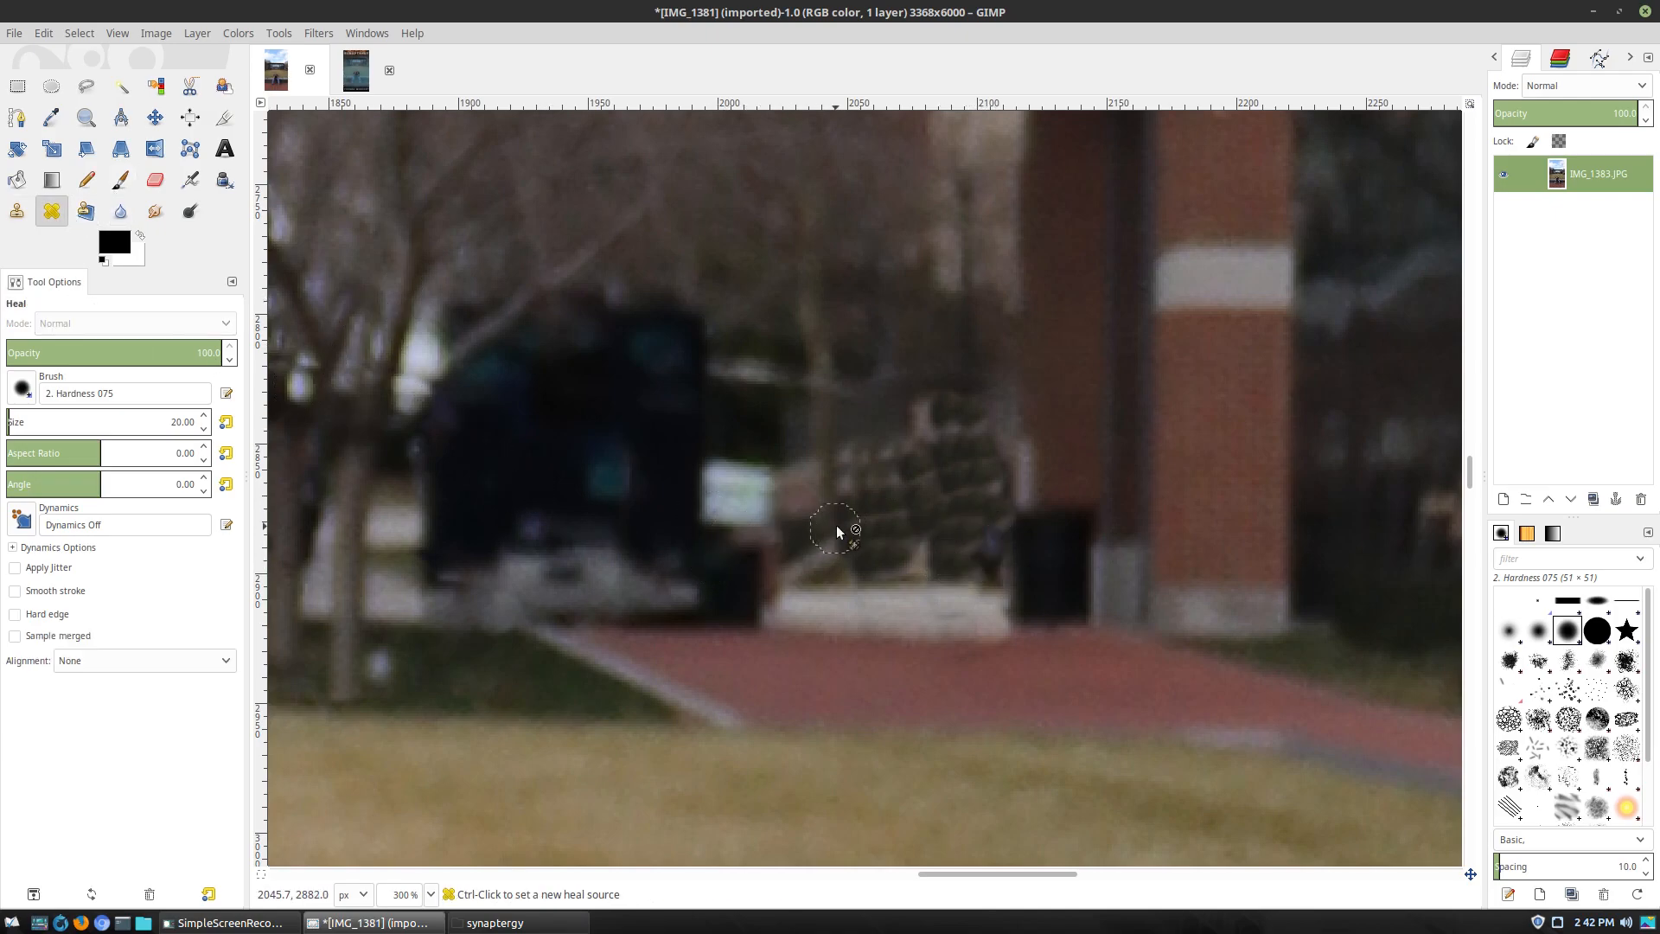
{"action": "left_click", "coordinate": [800, 517], "text": "ctrl"}
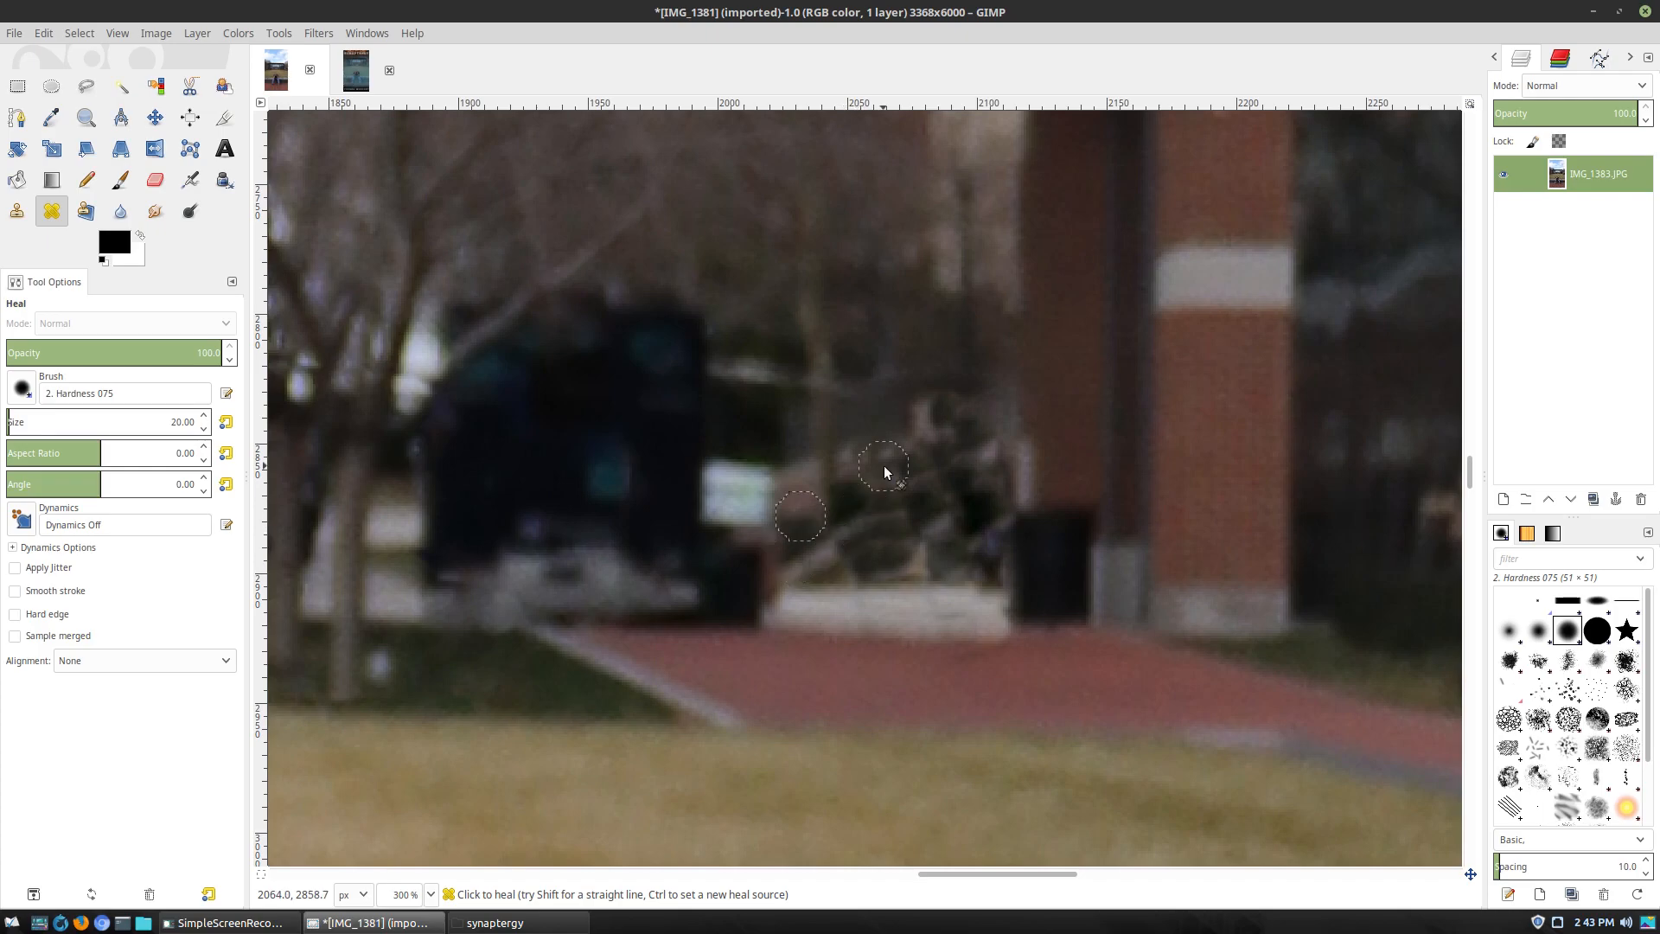
{"action": "scroll", "coordinate": [1066, 536], "scroll_direction": "down", "scroll_amount": 7}
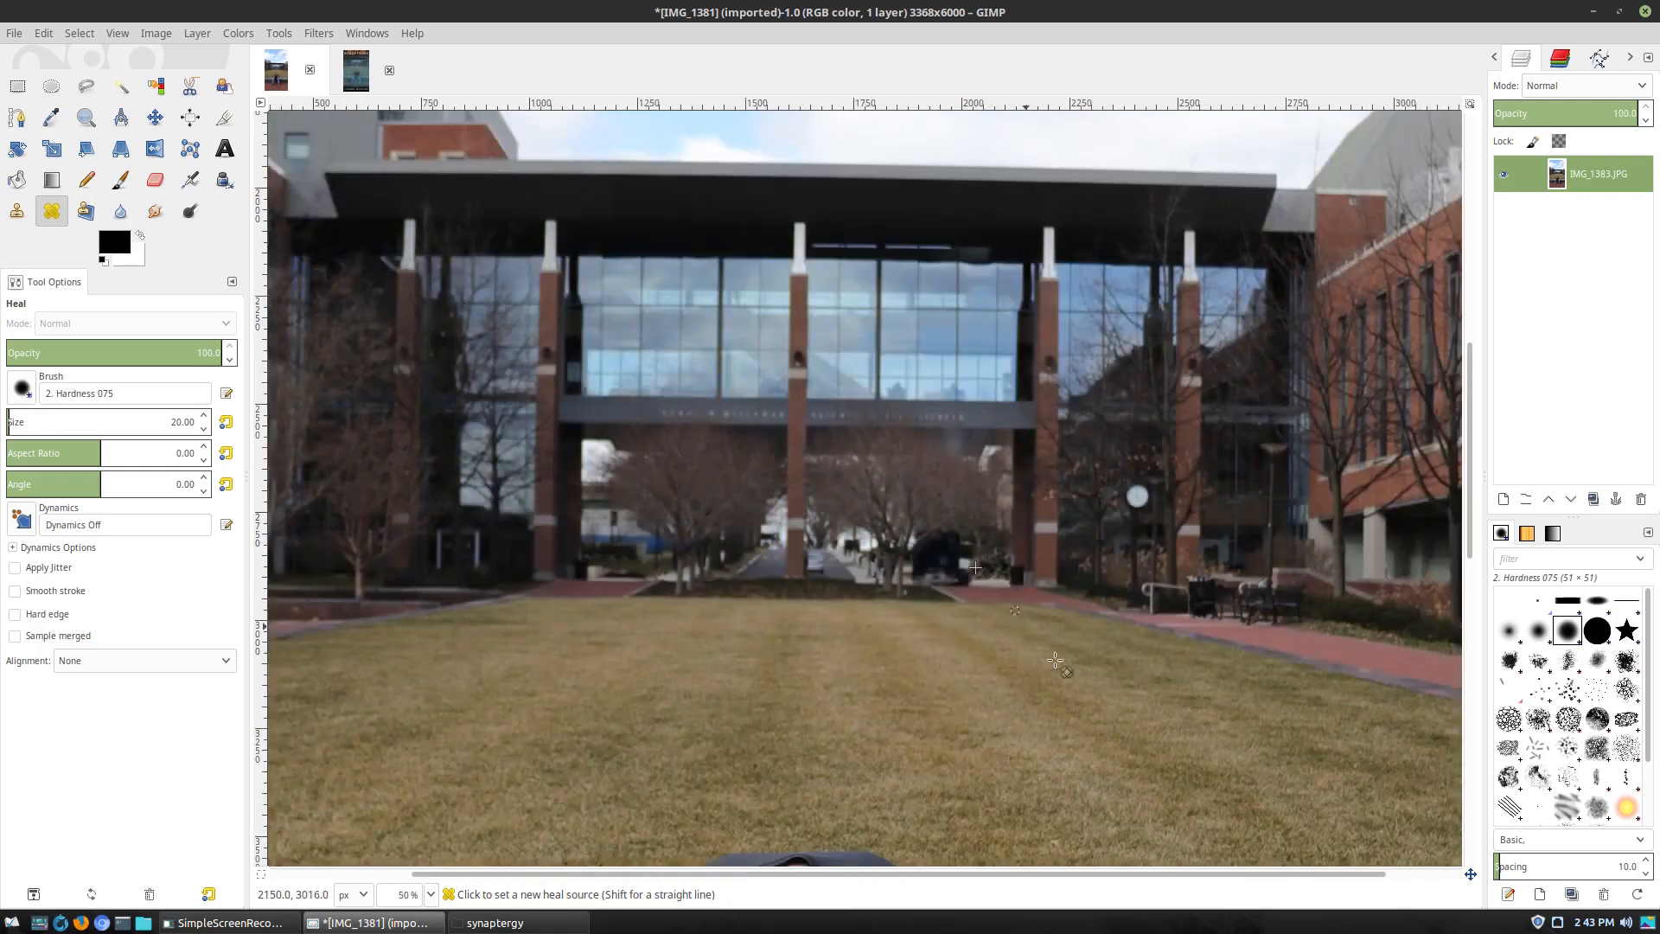
{"action": "scroll", "coordinate": [1098, 744], "scroll_direction": "up", "scroll_amount": 2}
{"action": "scroll", "coordinate": [1098, 745], "scroll_direction": "down", "scroll_amount": 3}
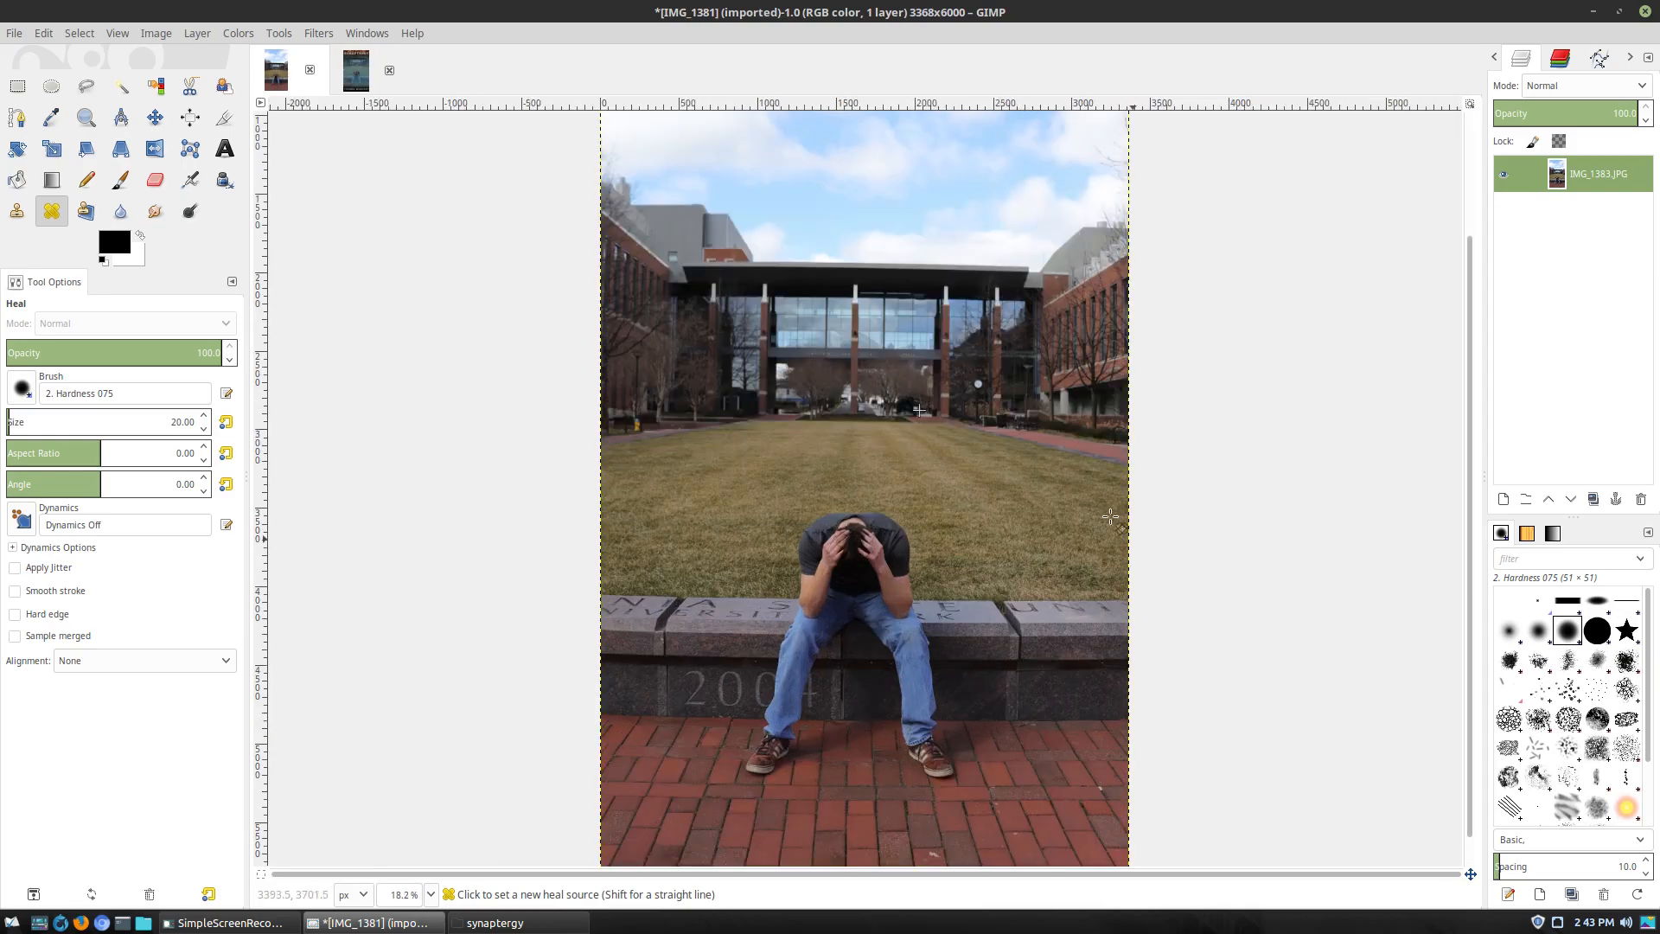
Activate the Clone tool and sample the brick path in front of the benches as the source
{"action": "scroll", "coordinate": [1136, 444], "scroll_direction": "up", "scroll_amount": 4}
{"action": "scroll", "coordinate": [1294, 563], "scroll_direction": "up", "scroll_amount": 2}
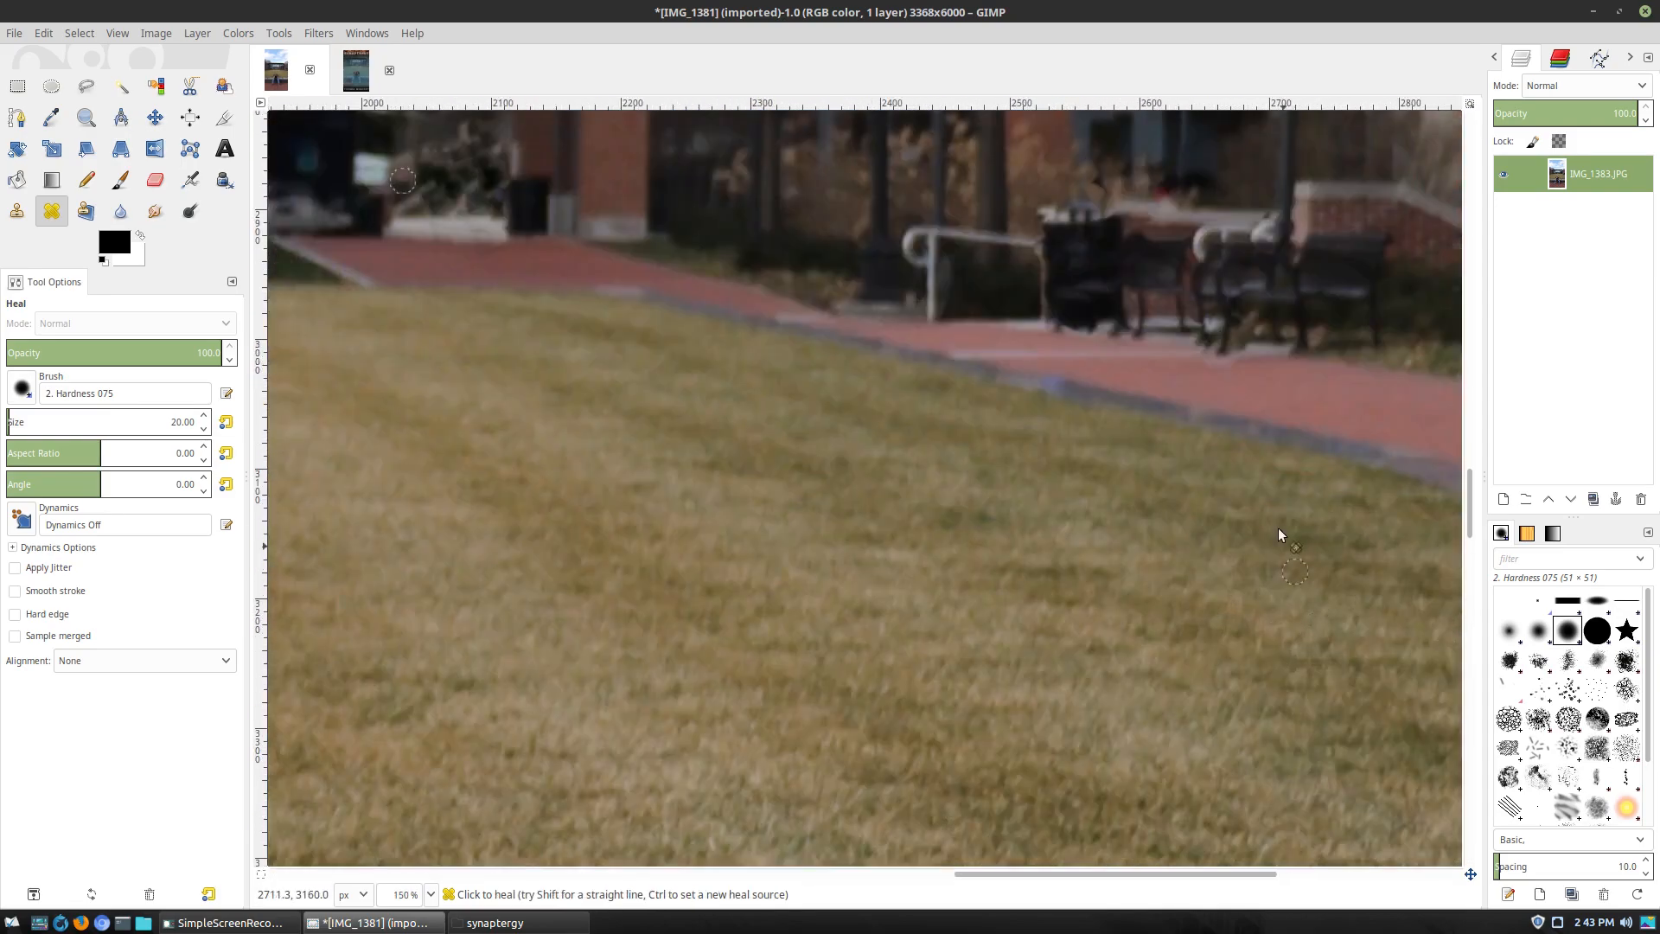
{"action": "scroll", "coordinate": [1305, 360], "scroll_direction": "up", "scroll_amount": 2}
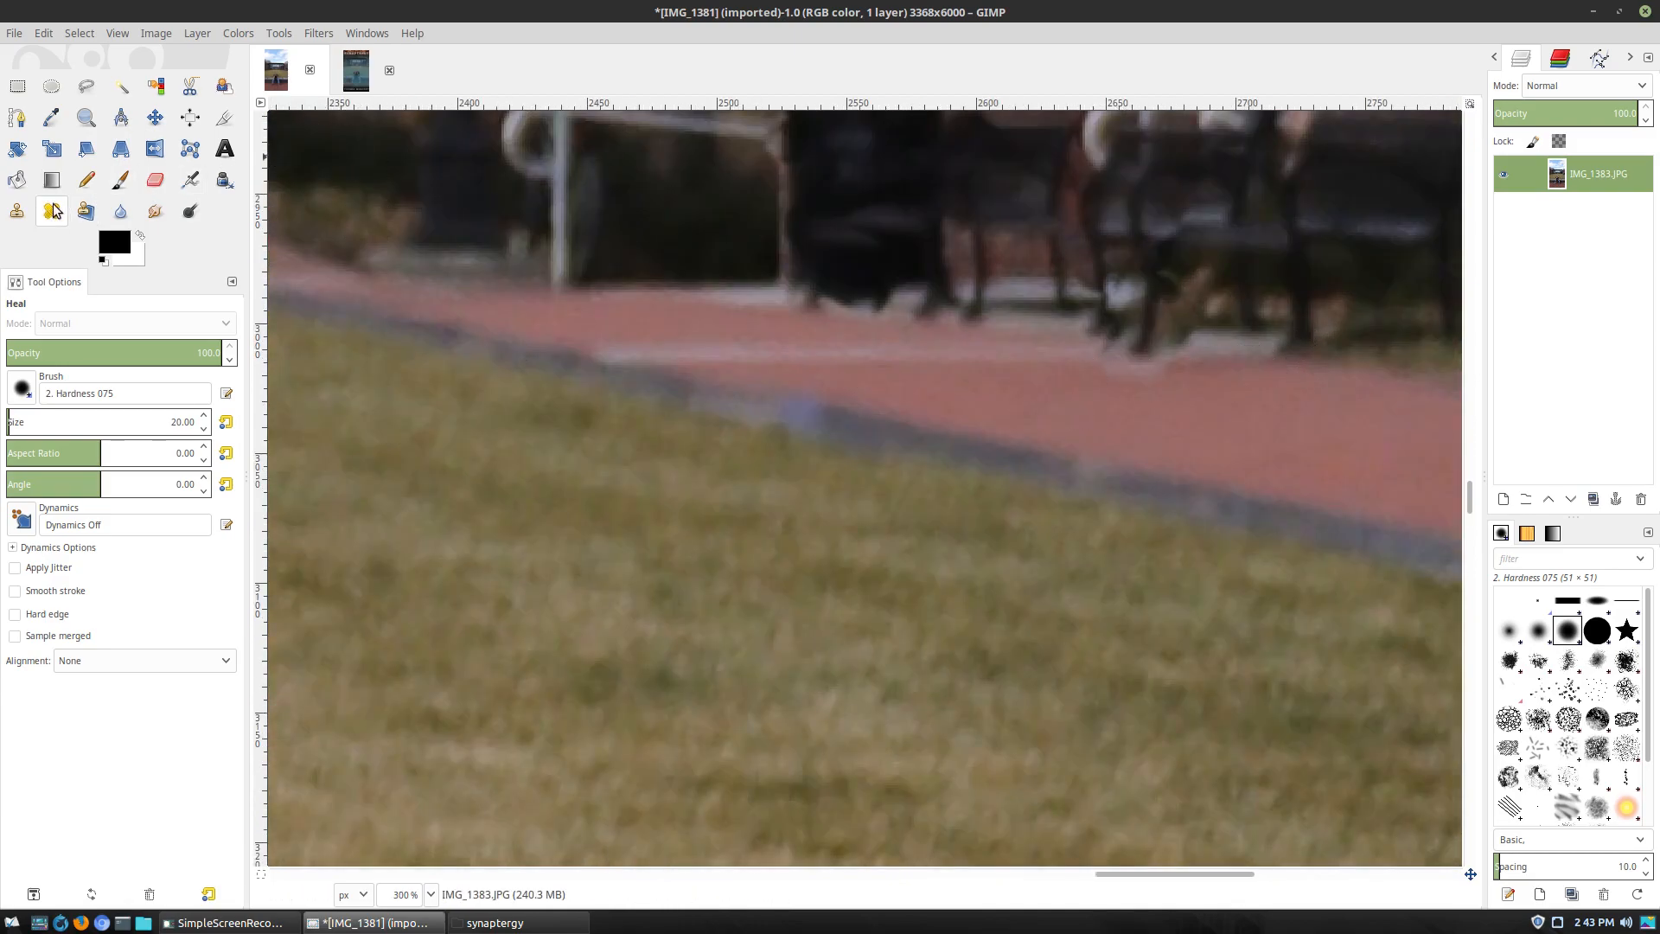
{"action": "left_click", "coordinate": [16, 211]}
{"action": "left_click", "coordinate": [1039, 379], "text": "ctrl"}
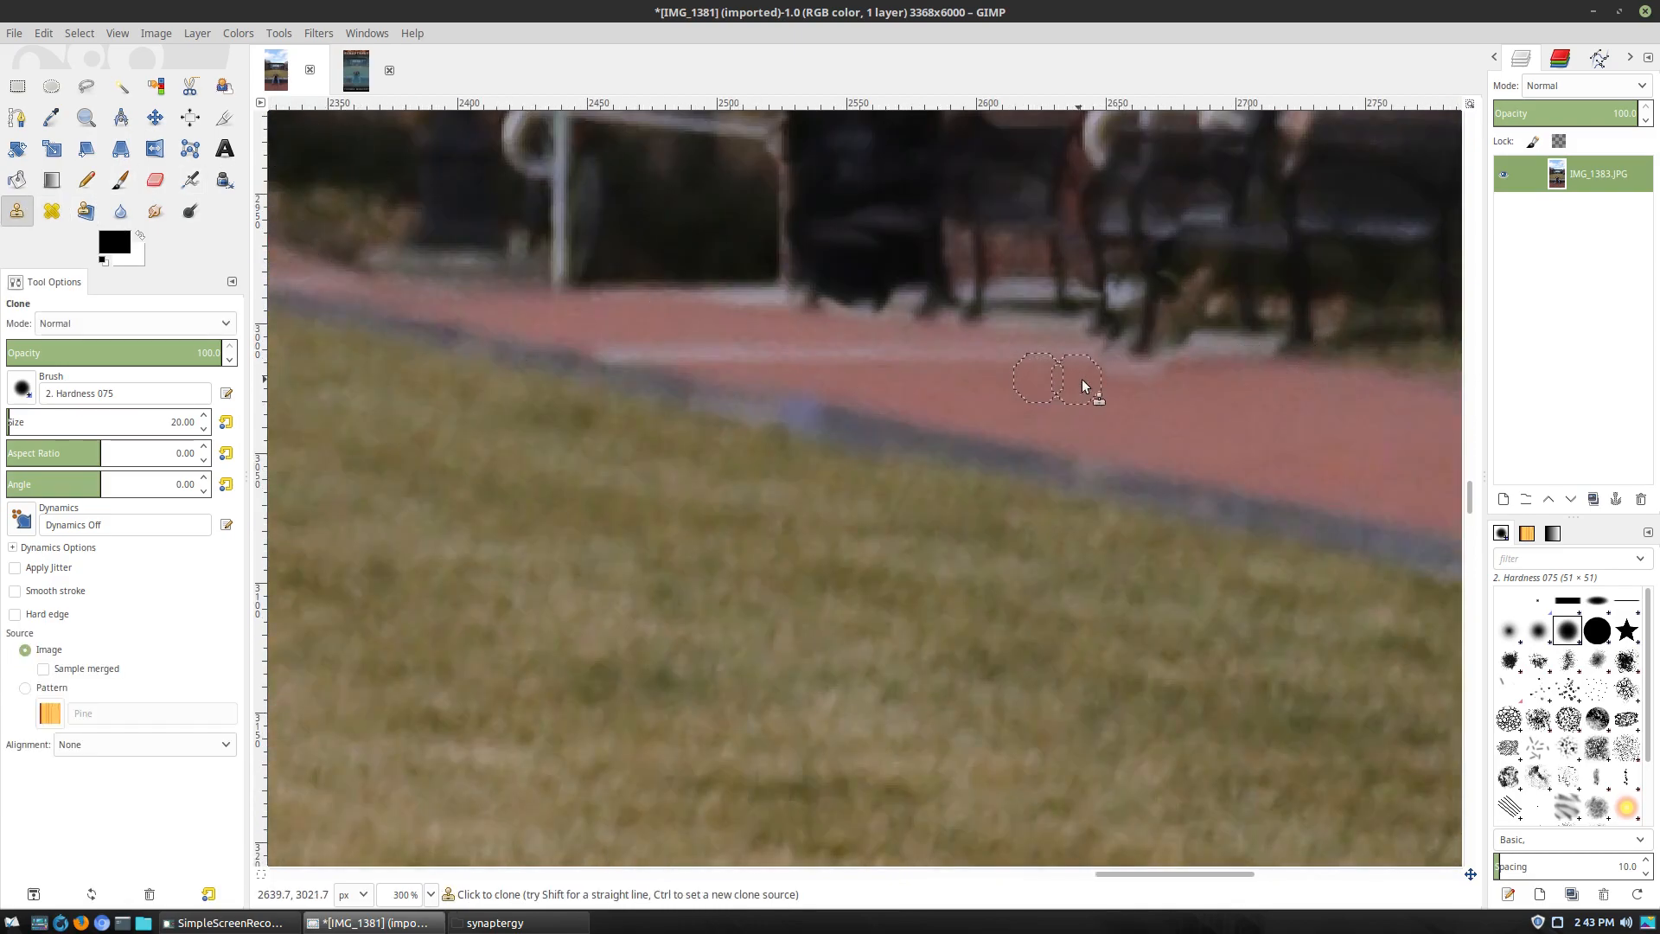
{"action": "scroll", "coordinate": [1238, 510], "scroll_direction": "down", "scroll_amount": 1}
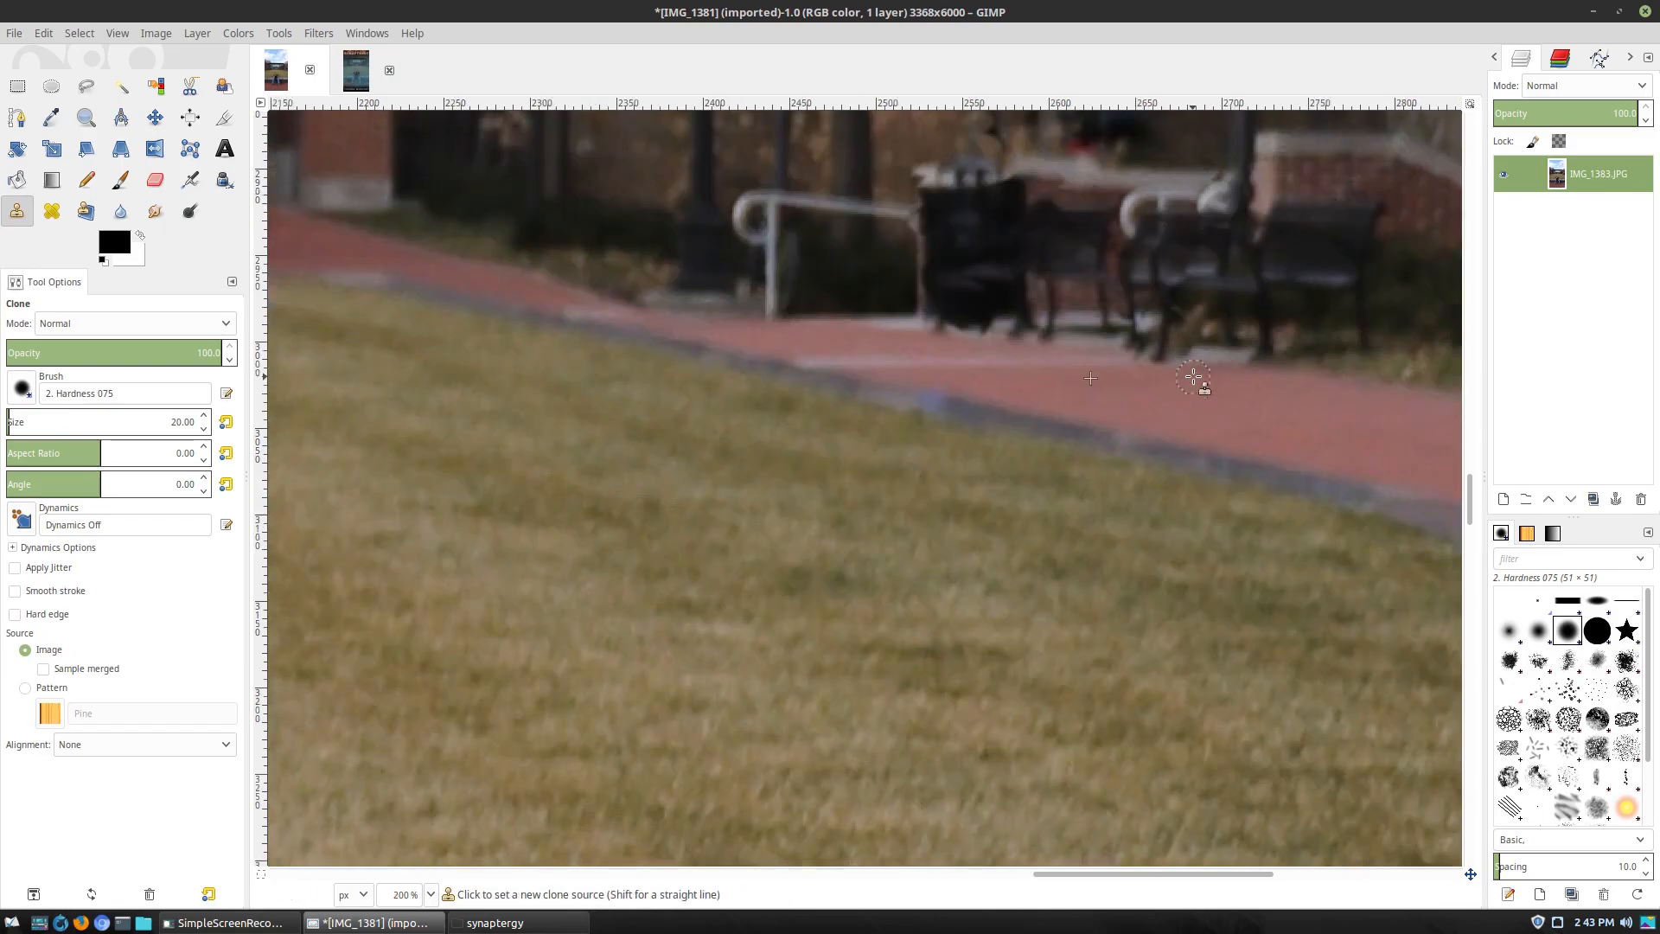
Examine the whole photo, from the building and lawn edges down to the granite wall and bricks, for remaining distractions
{"action": "scroll", "coordinate": [1196, 443], "scroll_direction": "down", "scroll_amount": 6}
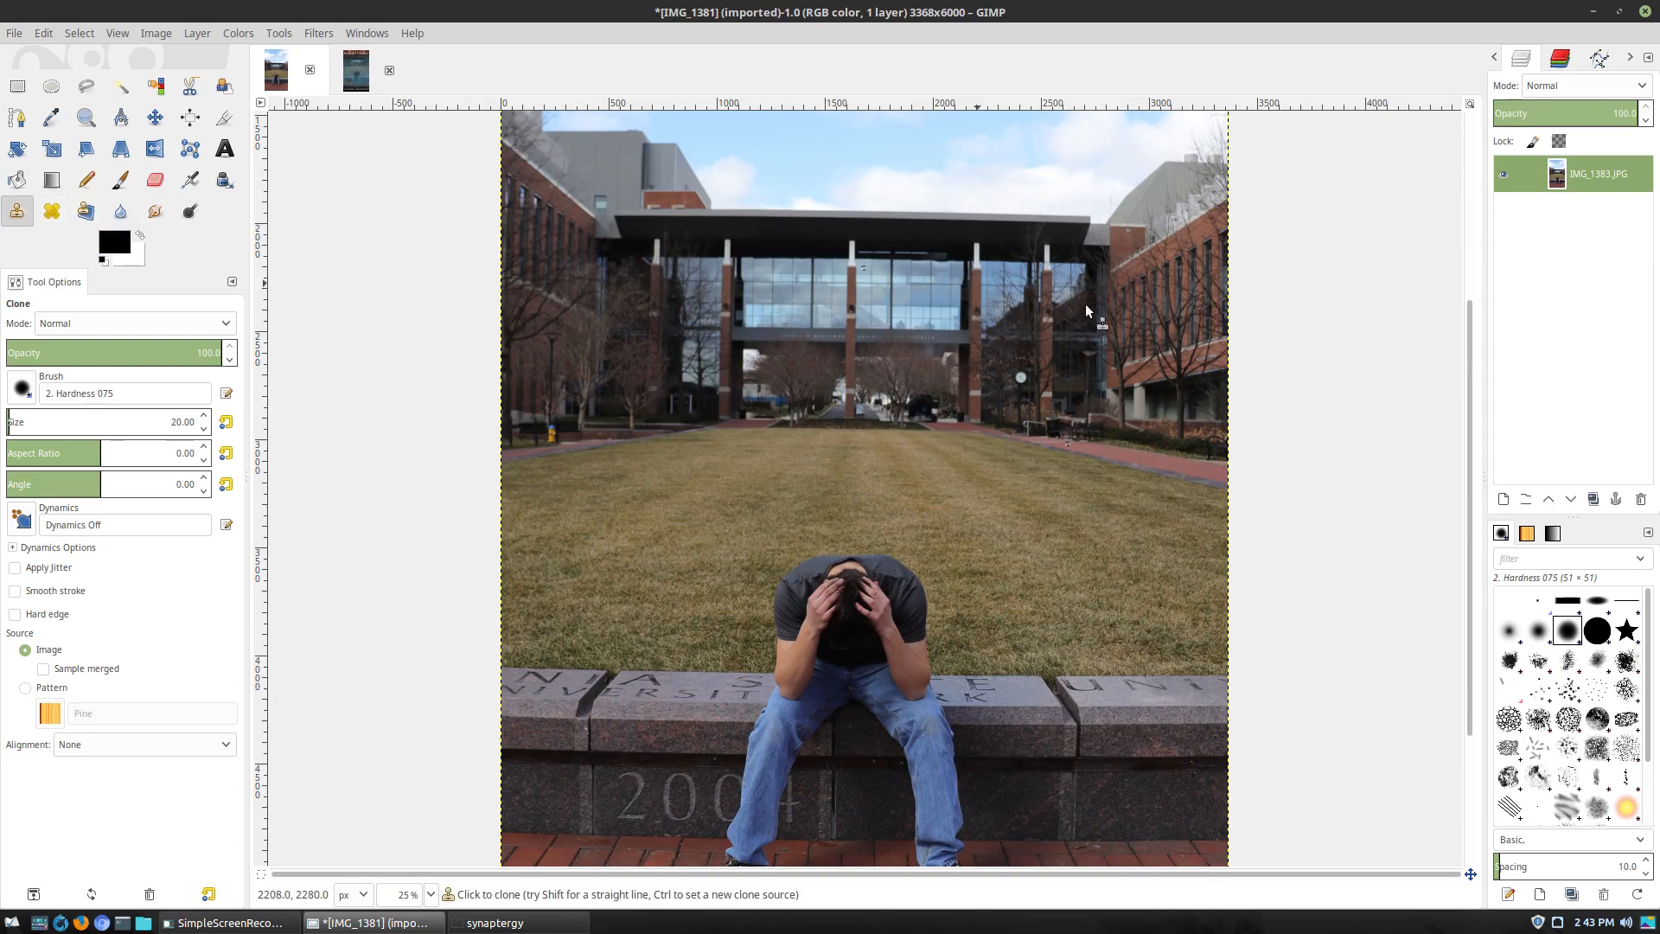
{"action": "scroll", "coordinate": [796, 506], "scroll_direction": "up", "scroll_amount": 2}
{"action": "scroll", "coordinate": [417, 521], "scroll_direction": "up", "scroll_amount": 2}
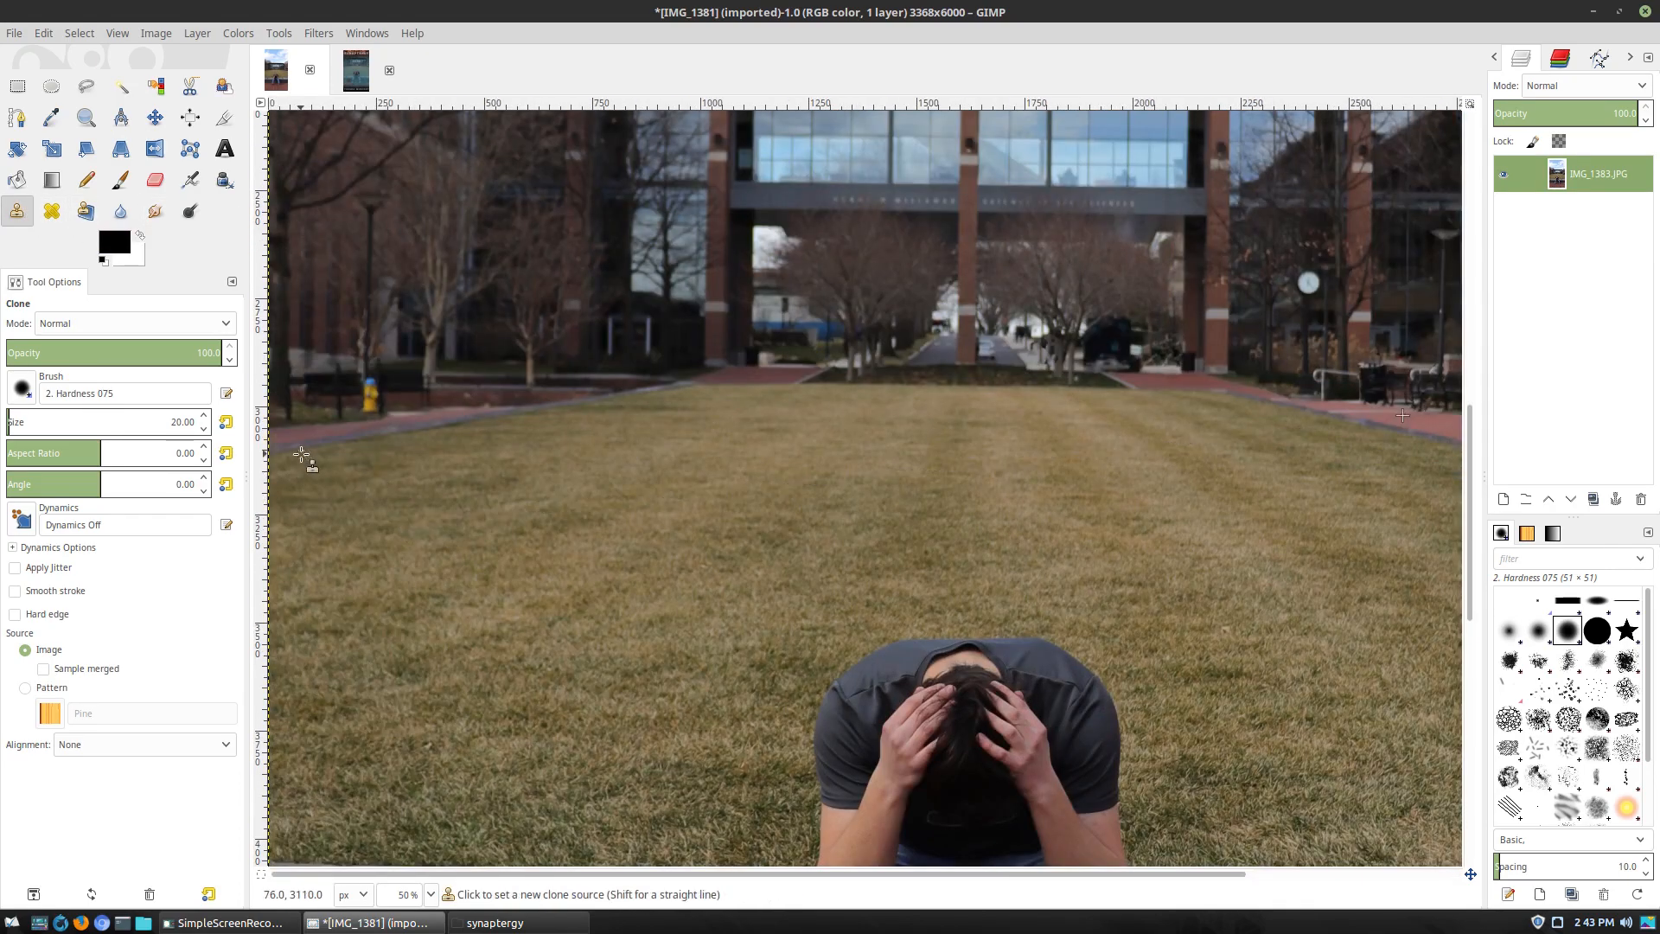
{"action": "scroll", "coordinate": [418, 418], "scroll_direction": "up", "scroll_amount": 2}
{"action": "scroll", "coordinate": [340, 481], "scroll_direction": "left", "scroll_amount": 1}
{"action": "scroll", "coordinate": [830, 444], "scroll_direction": "right", "scroll_amount": 3}
{"action": "scroll", "coordinate": [872, 437], "scroll_direction": "left", "scroll_amount": 3}
{"action": "scroll", "coordinate": [890, 452], "scroll_direction": "down", "scroll_amount": 5}
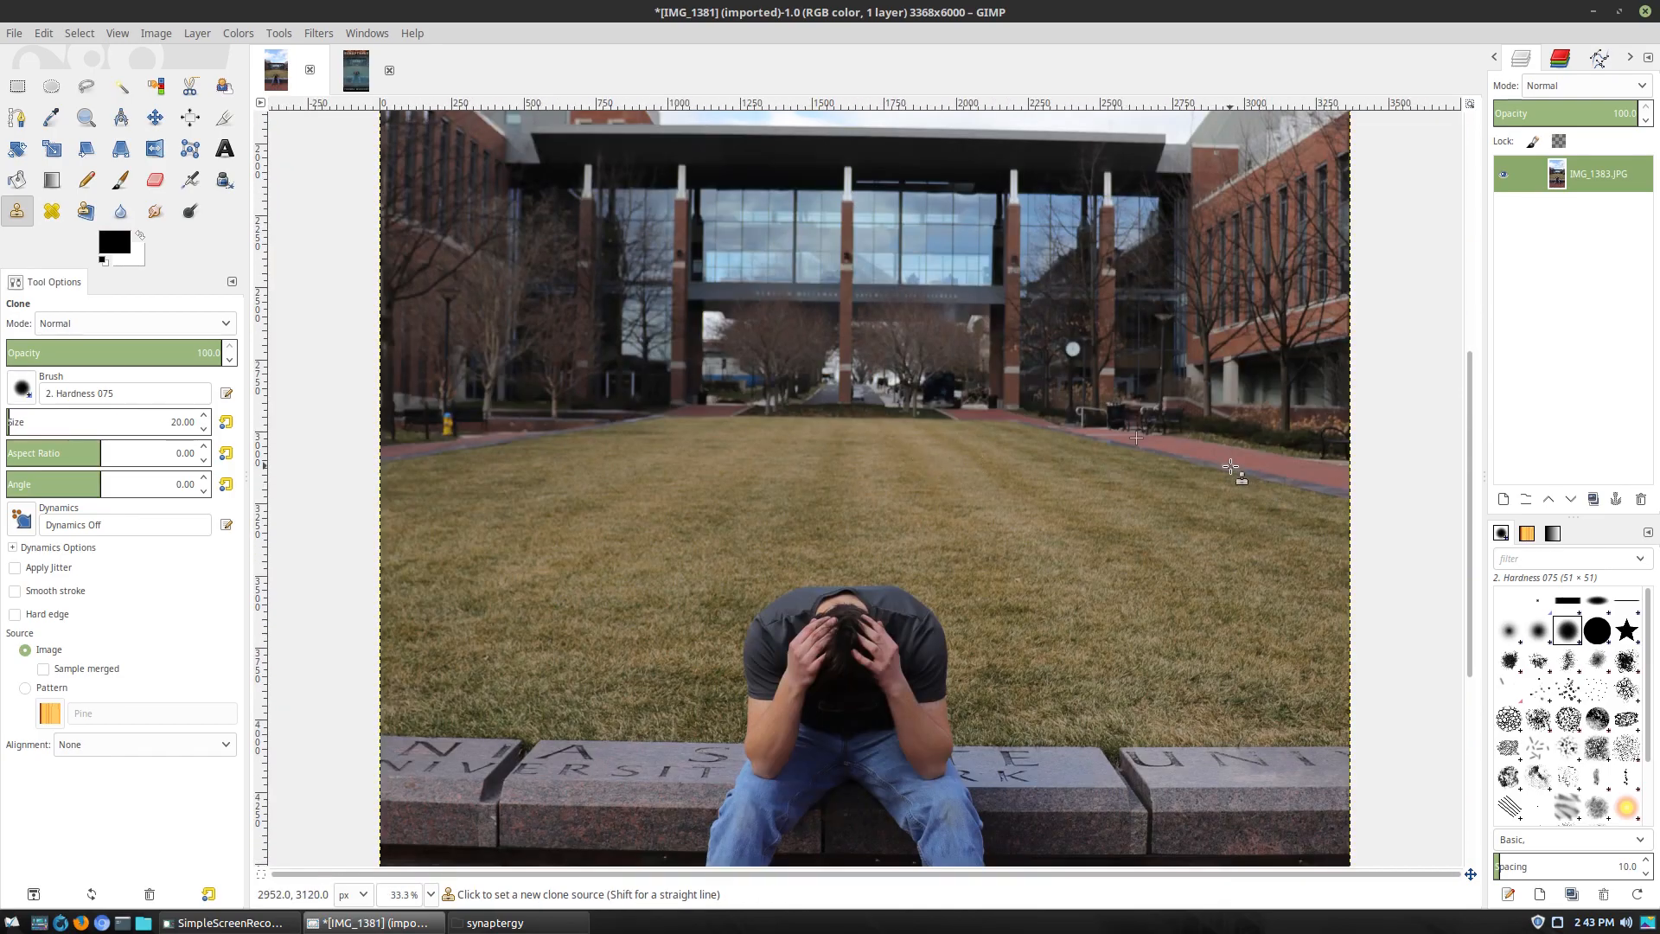
{"action": "scroll", "coordinate": [1202, 518], "scroll_direction": "down", "scroll_amount": 1}
{"action": "scroll", "coordinate": [1176, 515], "scroll_direction": "up", "scroll_amount": 2}
{"action": "scroll", "coordinate": [1150, 512], "scroll_direction": "down", "scroll_amount": 2}
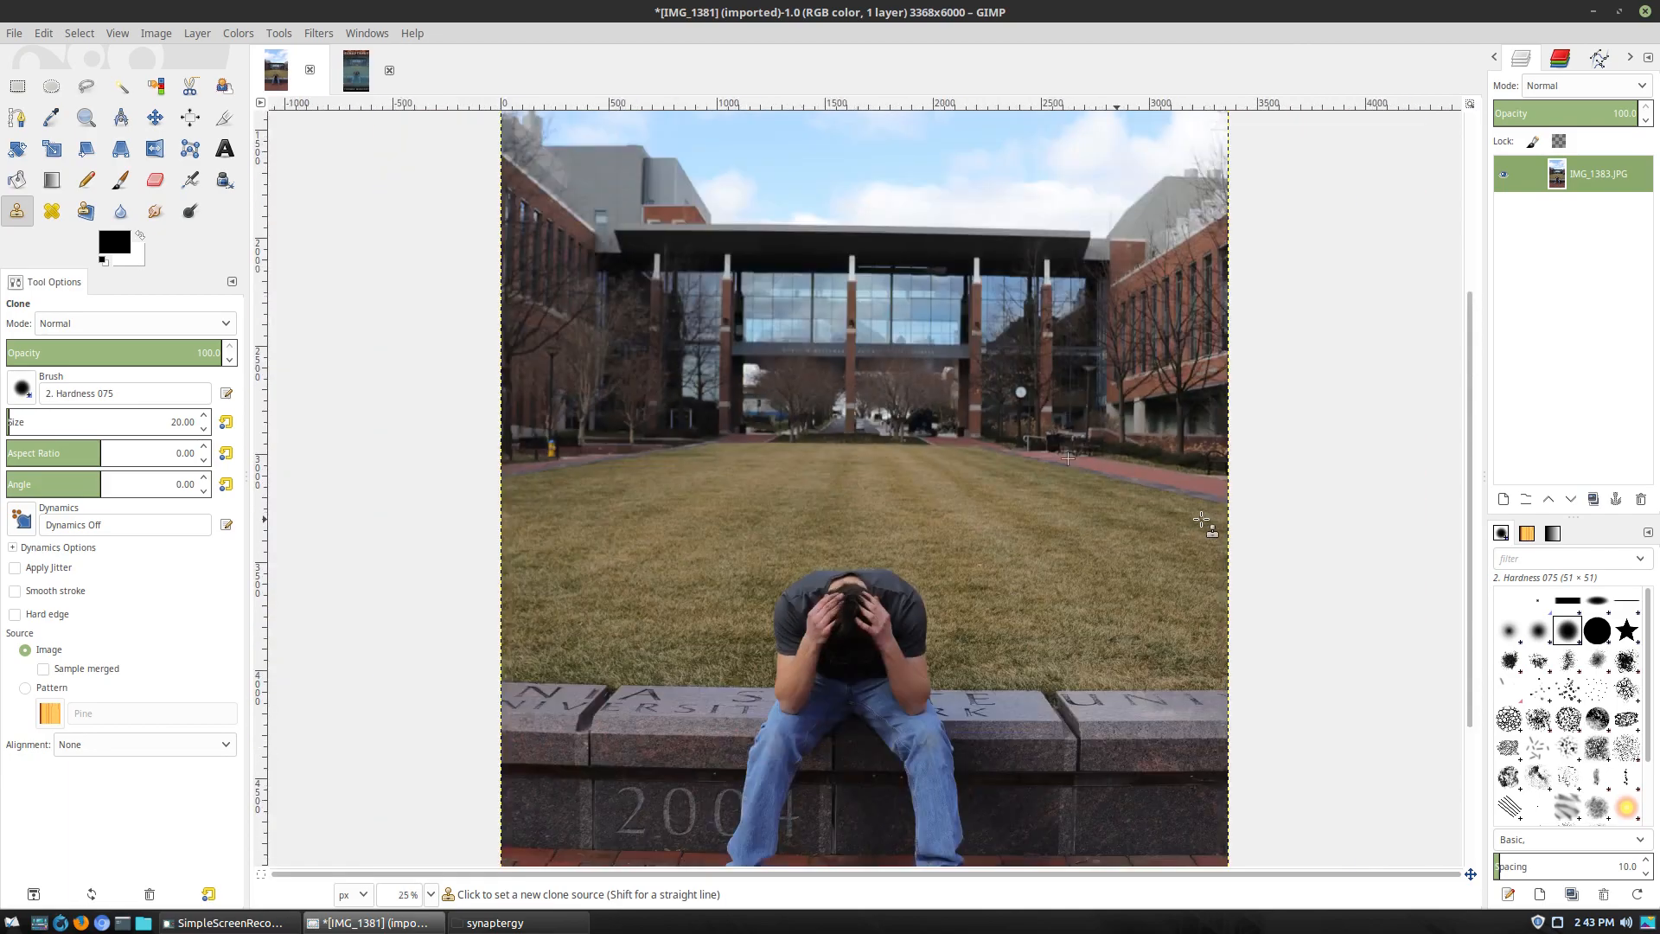
{"action": "scroll", "coordinate": [1146, 515], "scroll_direction": "down", "scroll_amount": 2}
{"action": "scroll", "coordinate": [1148, 519], "scroll_direction": "up", "scroll_amount": 2}
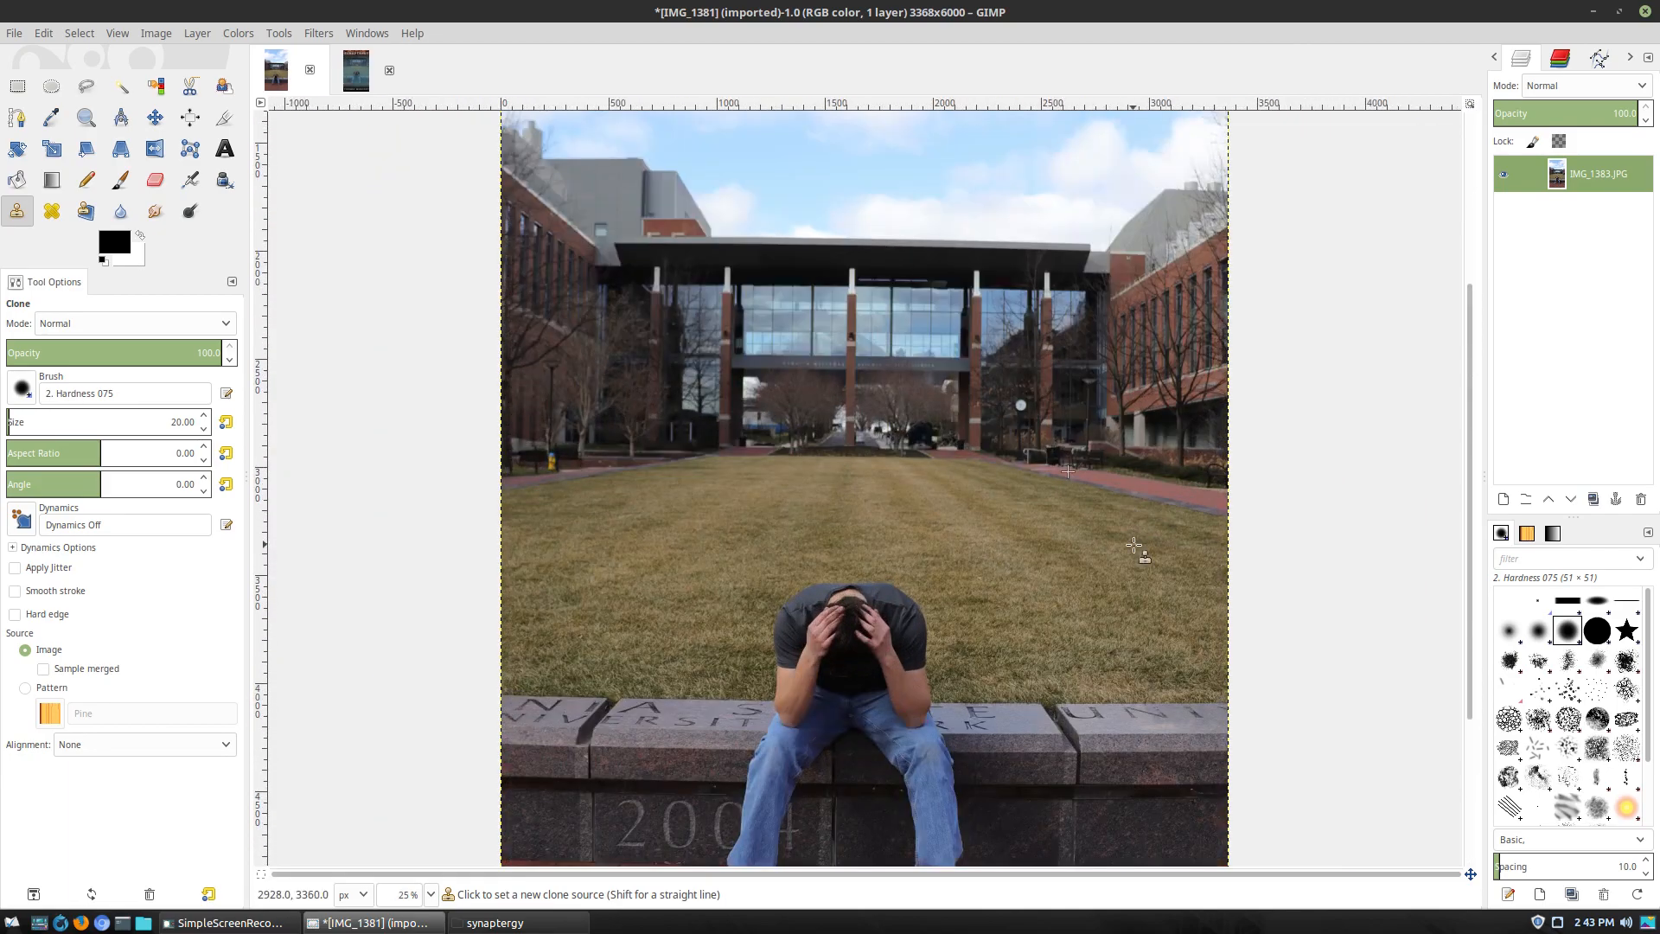
{"action": "scroll", "coordinate": [1215, 597], "scroll_direction": "down", "scroll_amount": 3}
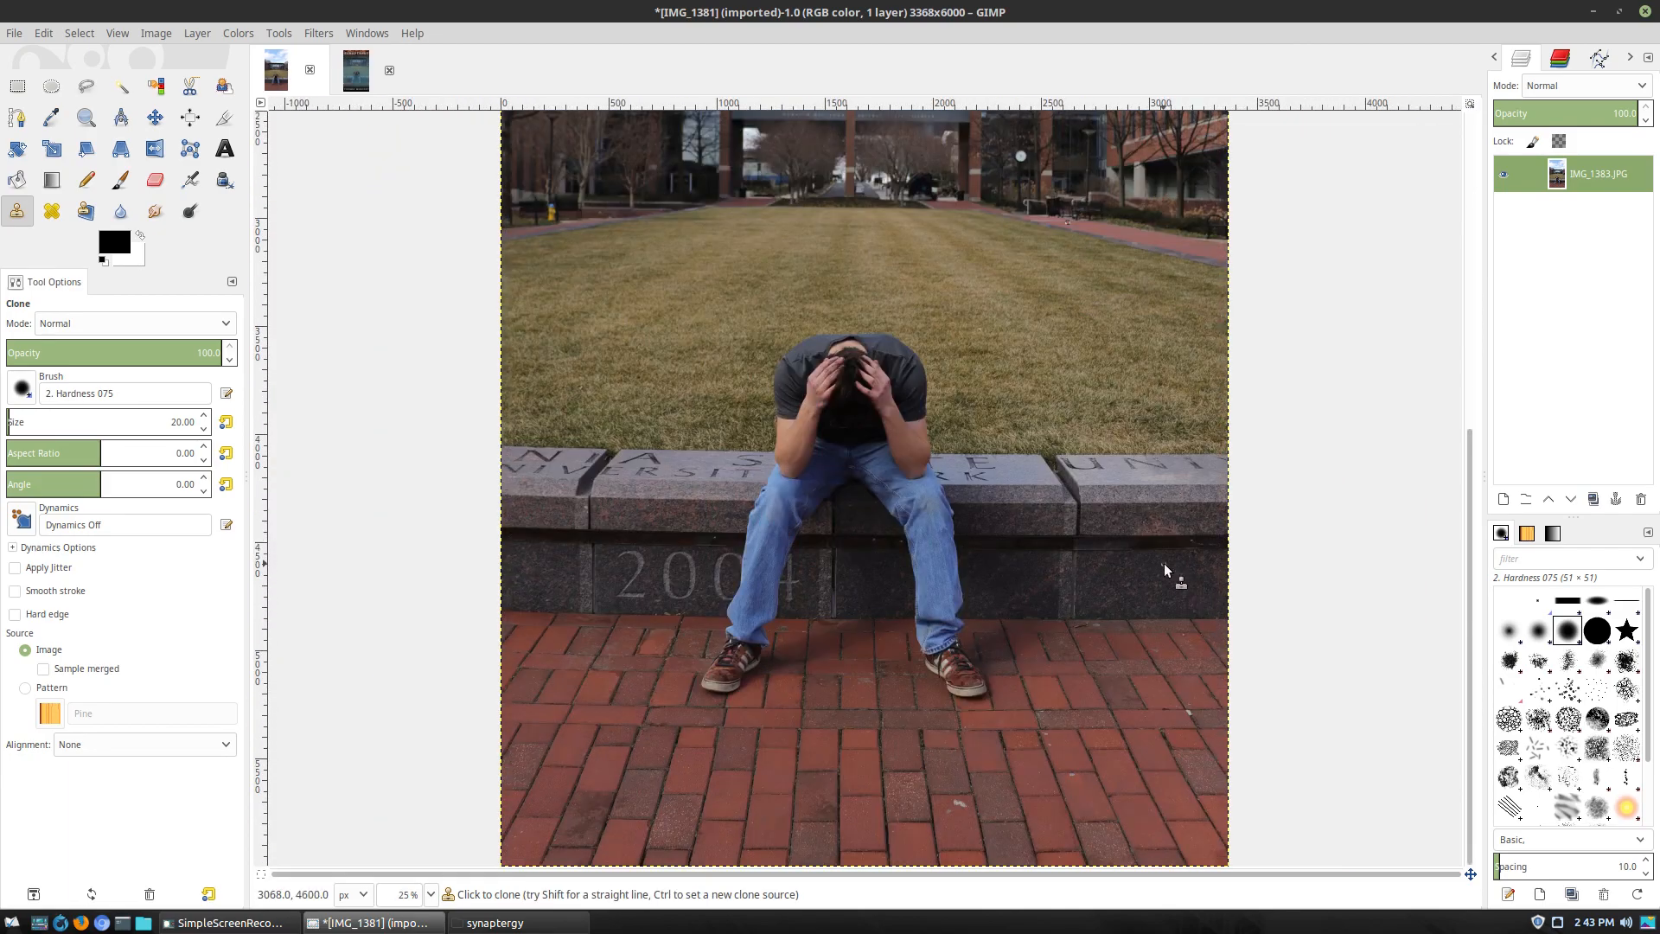
Examine the engraved lettering and year on the granite wall and compare the same area in the cover document
{"action": "scroll", "coordinate": [914, 611], "scroll_direction": "up", "scroll_amount": 3}
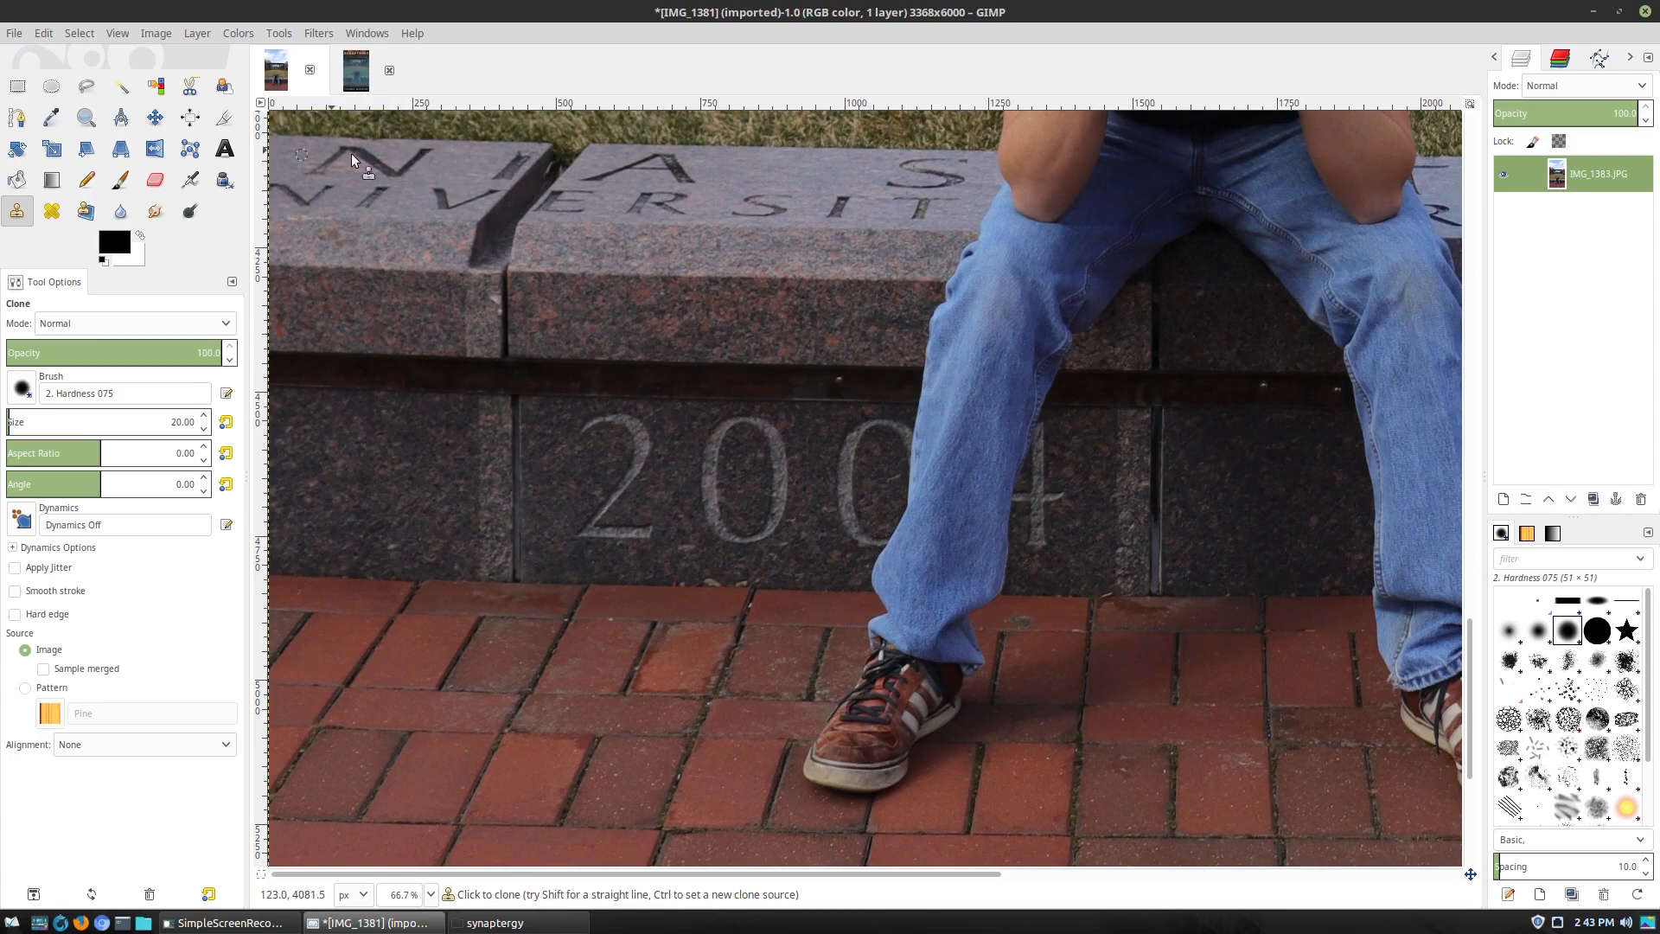
{"action": "scroll", "coordinate": [1028, 253], "scroll_direction": "right", "scroll_amount": 5}
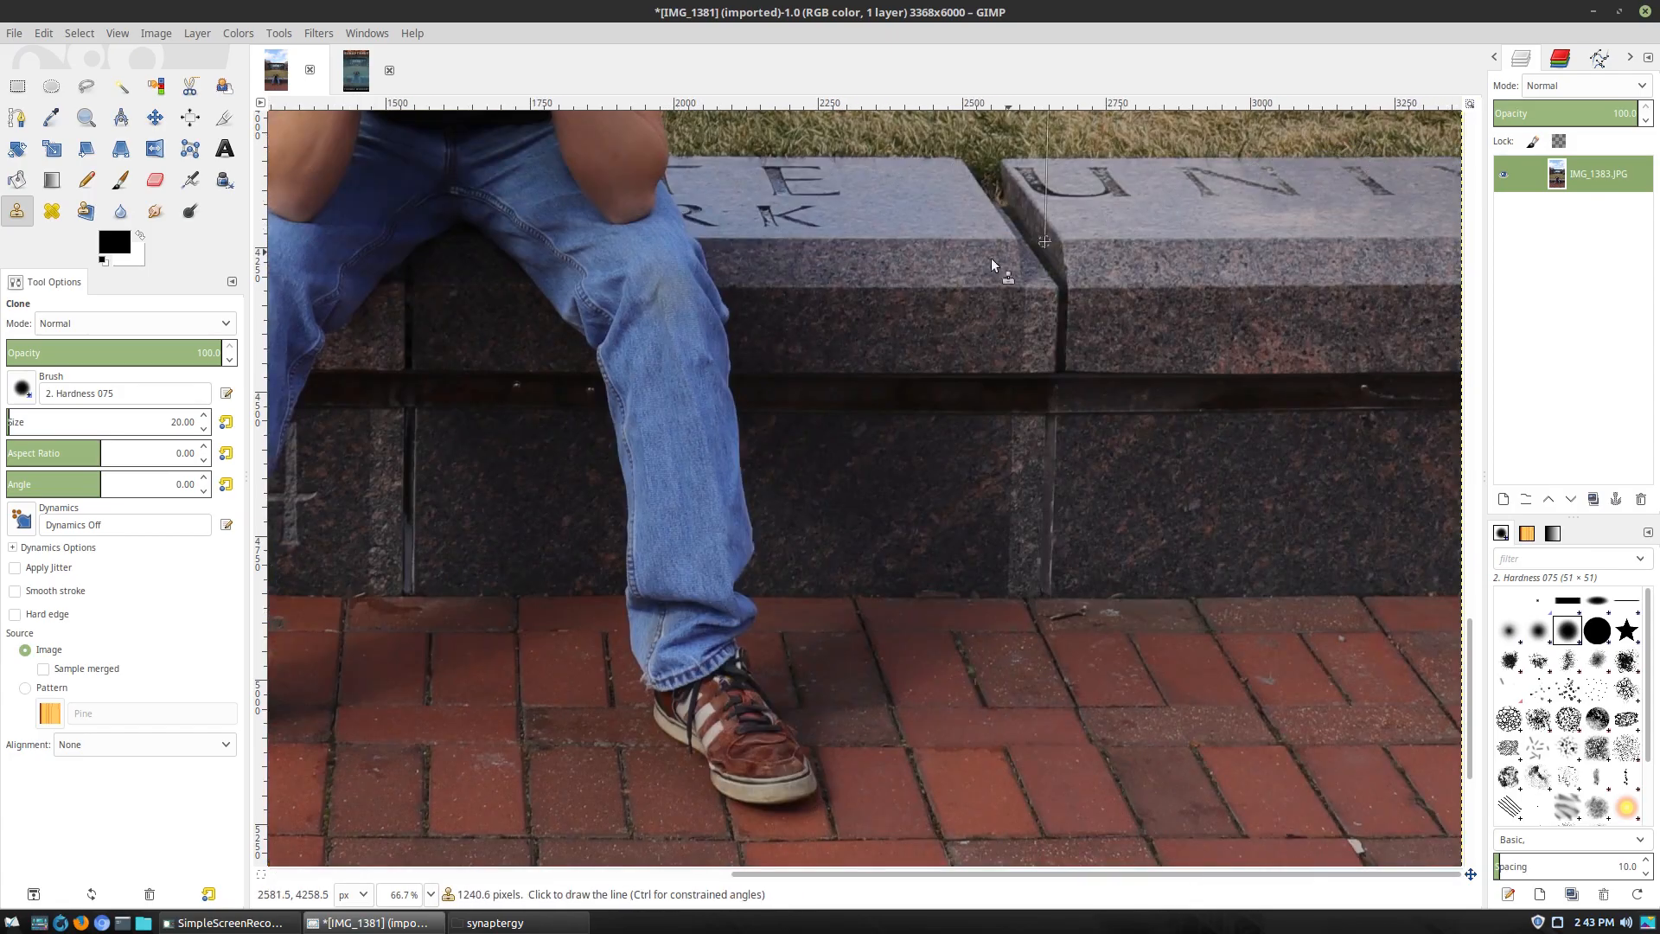
{"action": "scroll", "coordinate": [1027, 253], "scroll_direction": "left", "scroll_amount": 5}
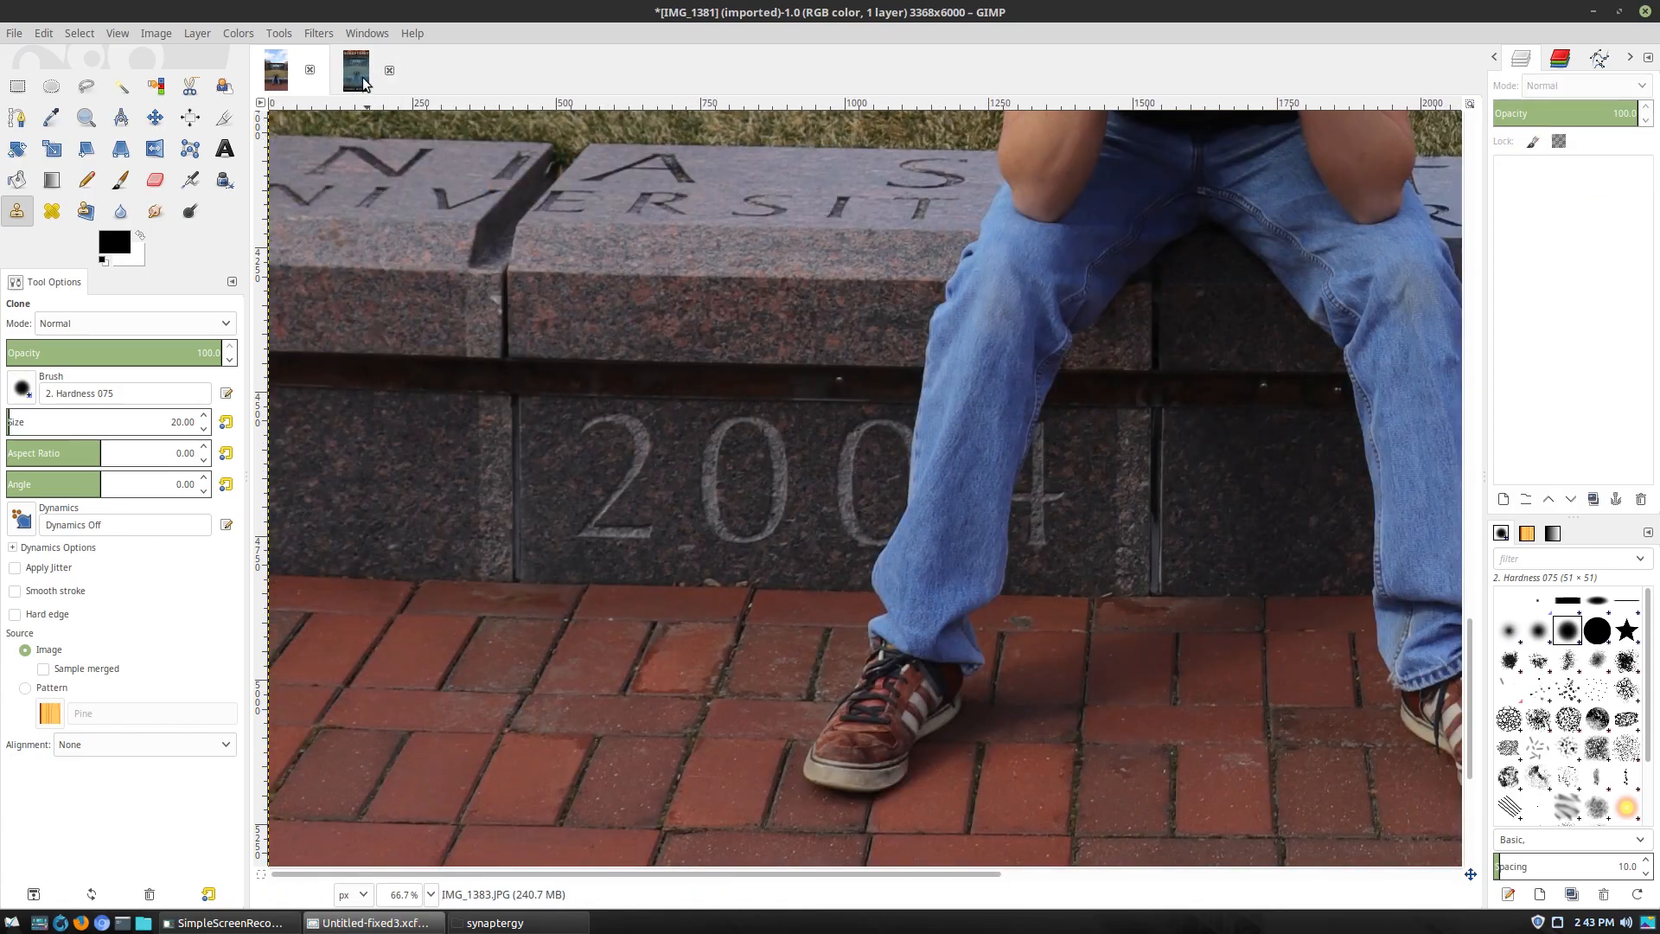
{"action": "left_click", "coordinate": [356, 70]}
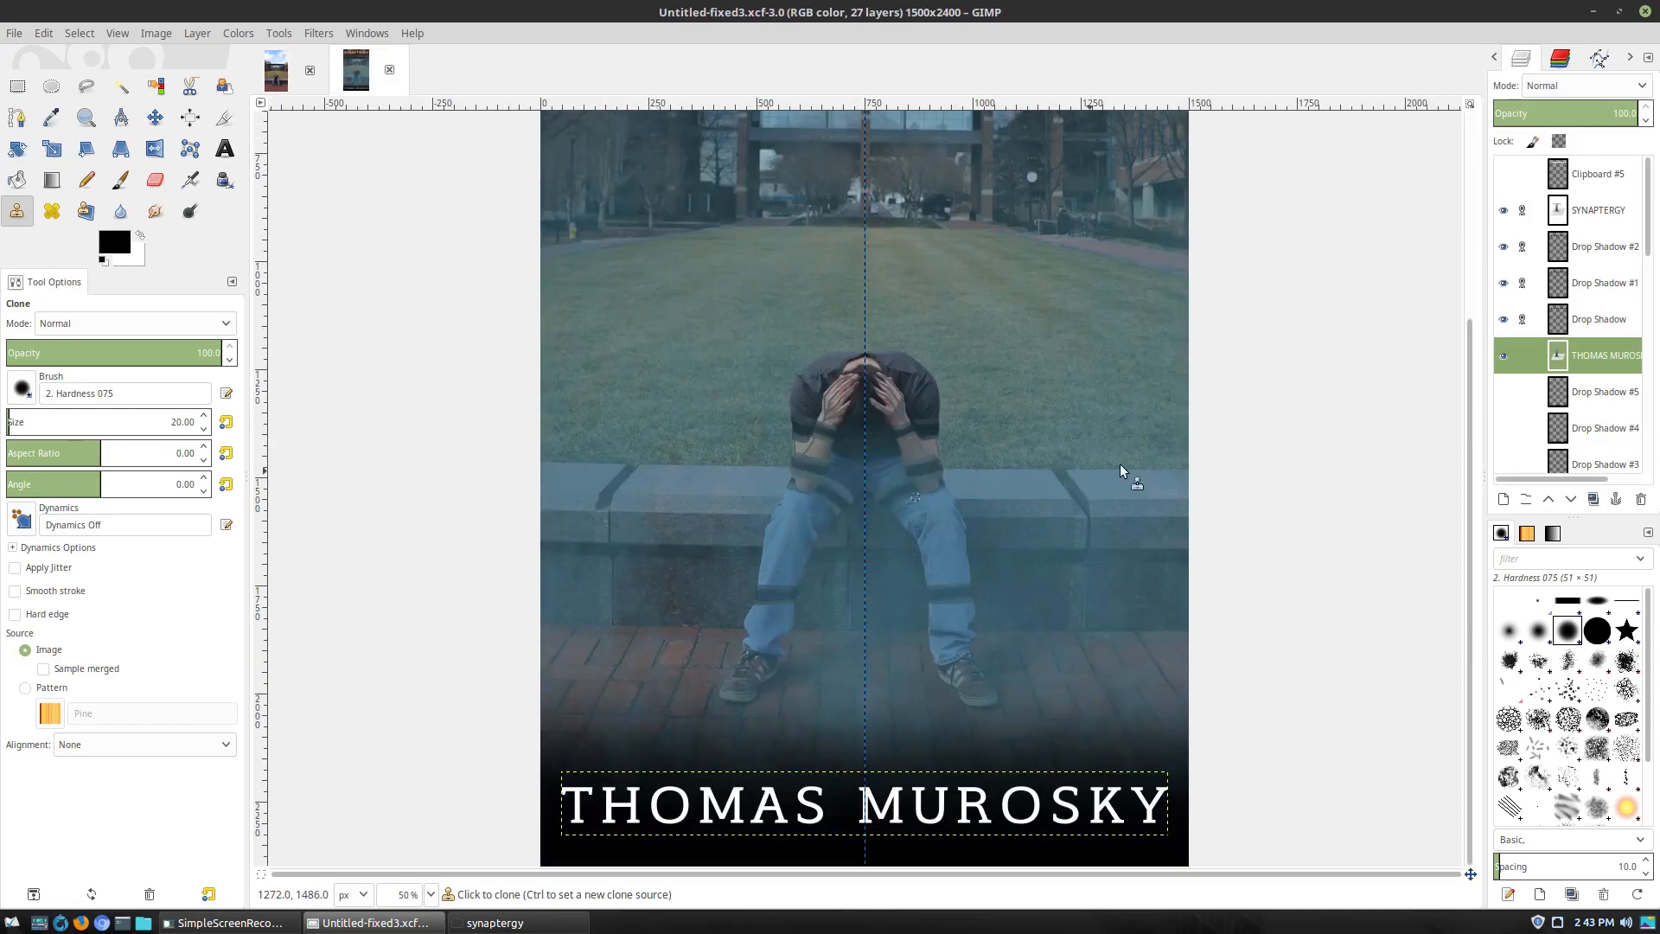
{"action": "left_click", "coordinate": [276, 72]}
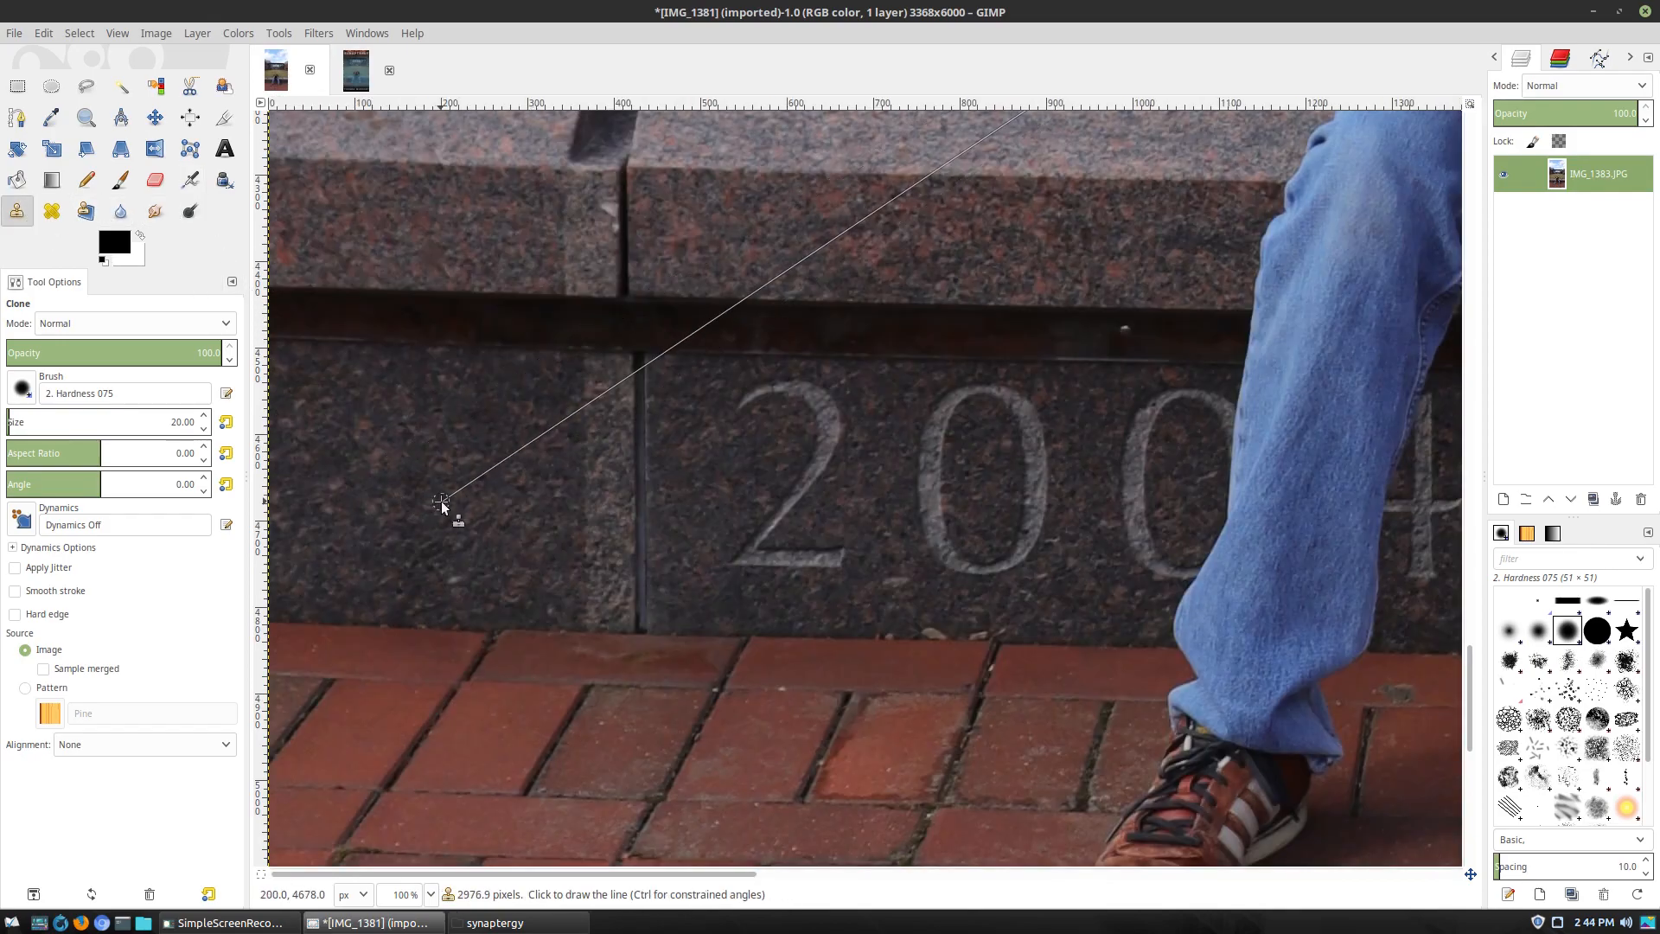
Clone plain granite from the wall block beside the inscription over the 2 and the first 0 of the engraved 2004
{"action": "left_click", "coordinate": [297, 399], "text": "ctrl"}
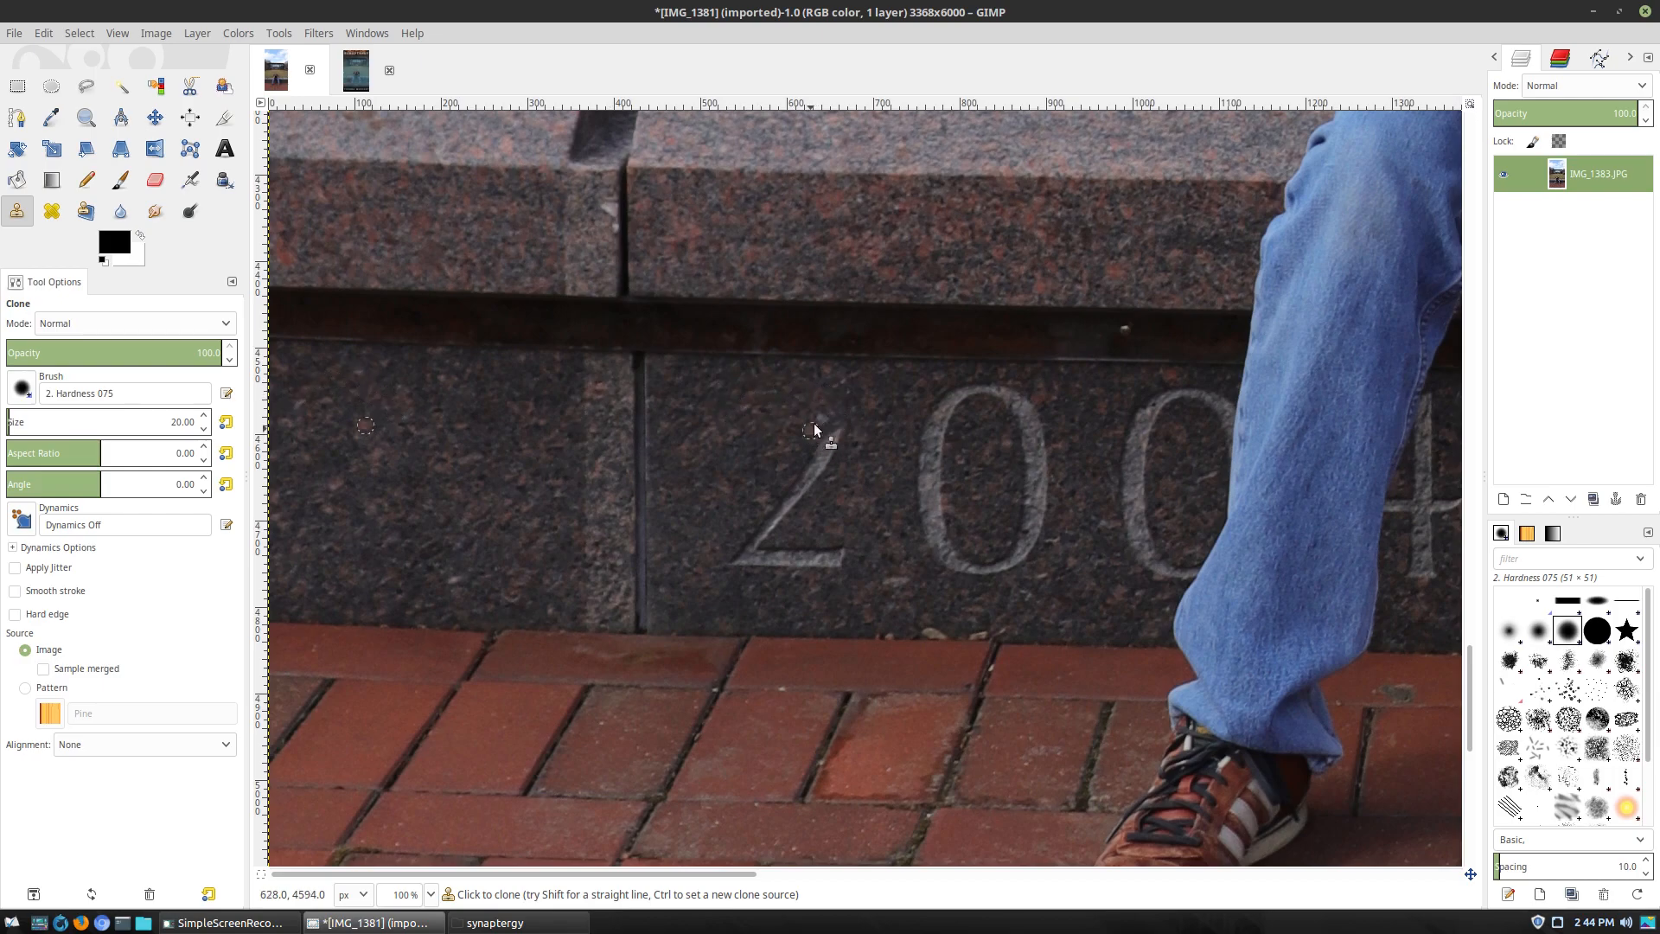
{"action": "mouse_move", "coordinate": [827, 459]}
{"action": "left_mouse_down"}
{"action": "mouse_move", "coordinate": [739, 563]}
{"action": "mouse_move", "coordinate": [843, 551]}
{"action": "mouse_move", "coordinate": [761, 572]}
{"action": "mouse_move", "coordinate": [775, 554]}
{"action": "mouse_move", "coordinate": [835, 555]}
{"action": "mouse_move", "coordinate": [784, 556]}
{"action": "left_mouse_up"}
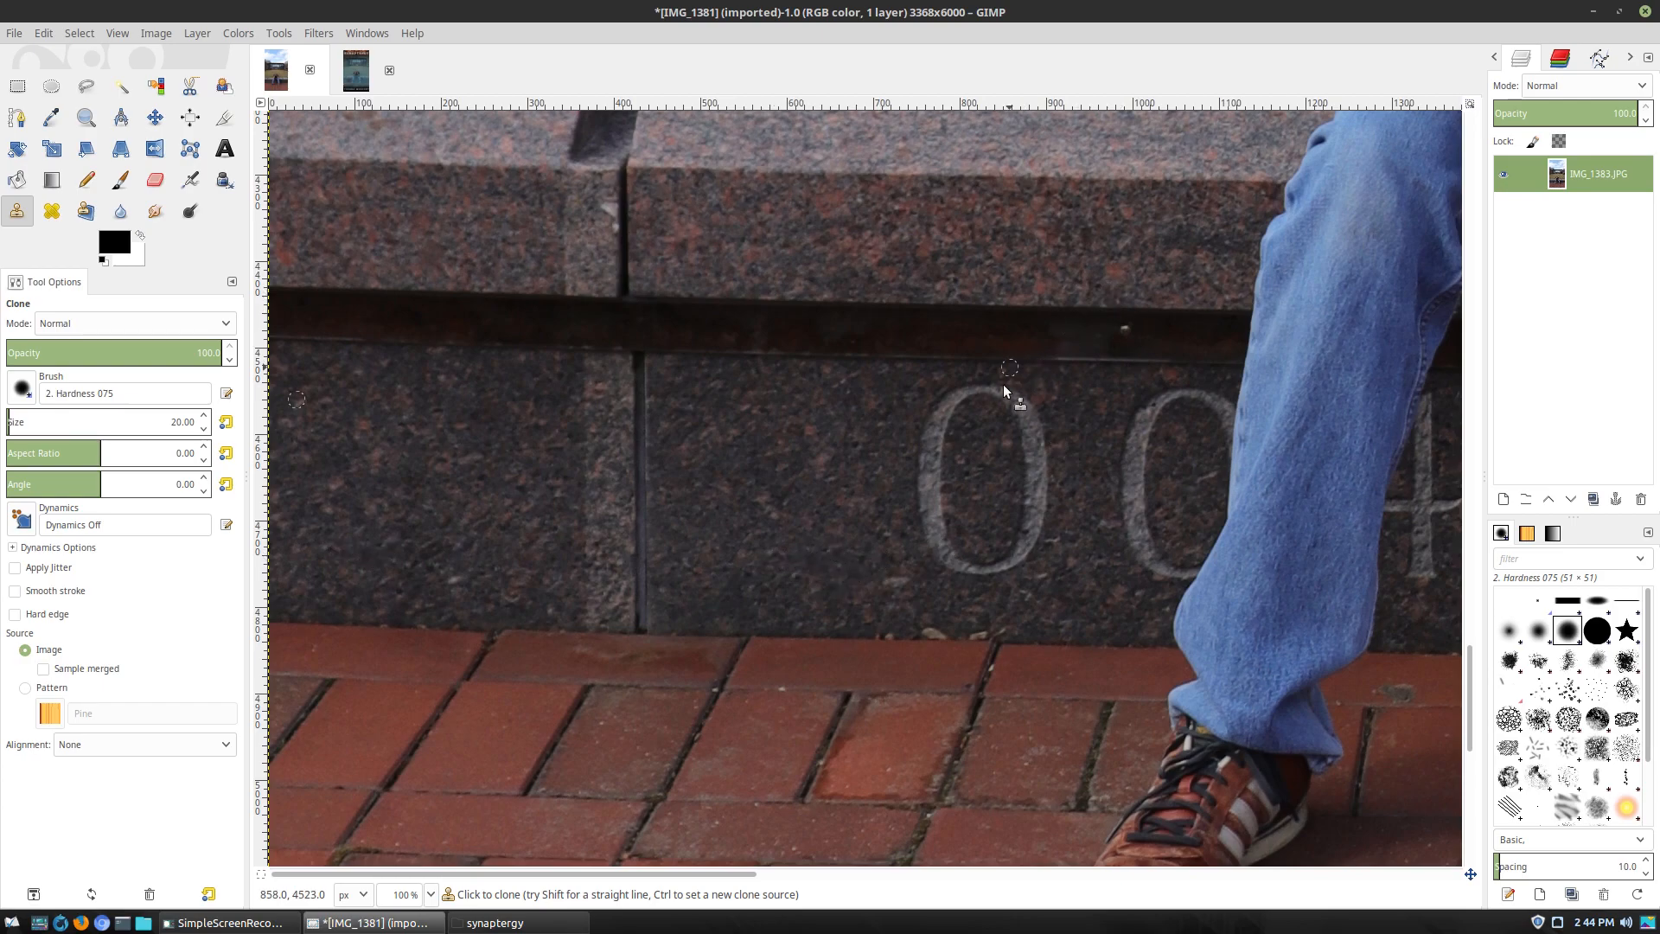
{"action": "mouse_move", "coordinate": [995, 388]}
{"action": "left_mouse_down"}
{"action": "mouse_move", "coordinate": [956, 391]}
{"action": "mouse_move", "coordinate": [914, 450]}
{"action": "mouse_move", "coordinate": [923, 524]}
{"action": "mouse_move", "coordinate": [936, 474]}
{"action": "mouse_move", "coordinate": [934, 528]}
{"action": "mouse_move", "coordinate": [922, 430]}
{"action": "mouse_move", "coordinate": [938, 414]}
{"action": "mouse_move", "coordinate": [931, 467]}
{"action": "mouse_move", "coordinate": [952, 407]}
{"action": "mouse_move", "coordinate": [993, 400]}
{"action": "mouse_move", "coordinate": [956, 427]}
{"action": "mouse_move", "coordinate": [971, 395]}
{"action": "mouse_move", "coordinate": [989, 395]}
{"action": "mouse_move", "coordinate": [958, 437]}
{"action": "mouse_move", "coordinate": [1012, 345]}
{"action": "mouse_move", "coordinate": [963, 393]}
{"action": "mouse_move", "coordinate": [1026, 406]}
{"action": "mouse_move", "coordinate": [1049, 513]}
{"action": "mouse_move", "coordinate": [1033, 496]}
{"action": "mouse_move", "coordinate": [1031, 548]}
{"action": "mouse_move", "coordinate": [971, 579]}
{"action": "mouse_move", "coordinate": [946, 523]}
{"action": "mouse_move", "coordinate": [934, 532]}
{"action": "mouse_move", "coordinate": [989, 571]}
{"action": "mouse_move", "coordinate": [939, 558]}
{"action": "left_mouse_up"}
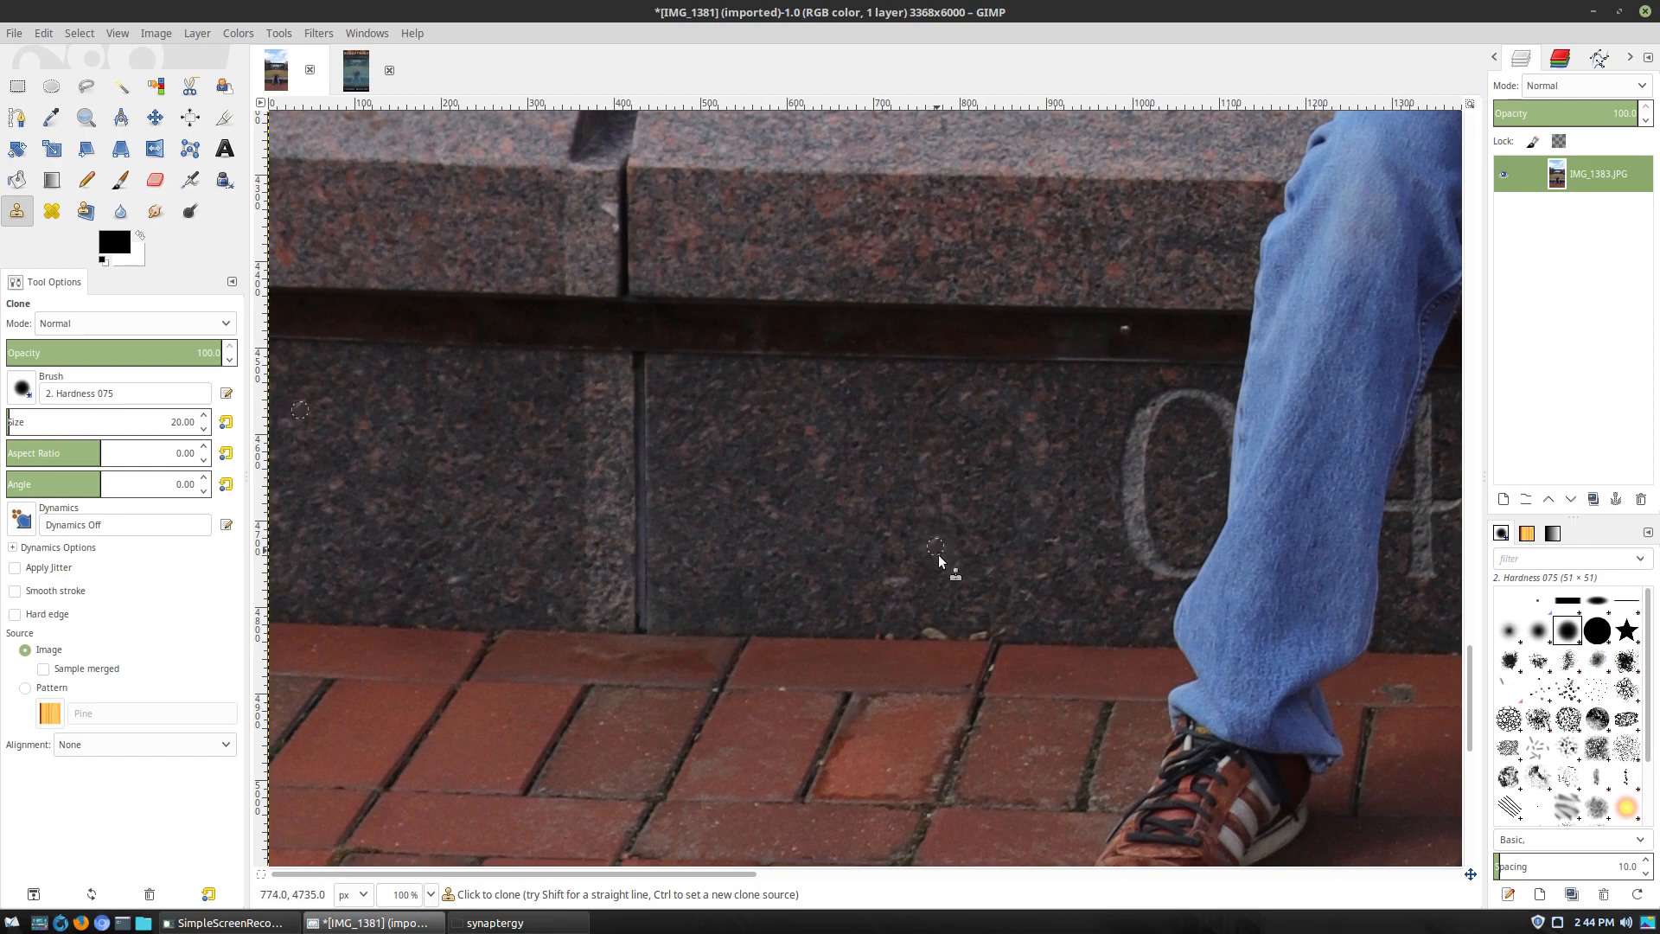
Clone plain granite over the engraved second 0 beside the sitter's leg, from its upper arc down to the lower curve
{"action": "scroll", "coordinate": [1208, 408], "scroll_direction": "up", "scroll_amount": 2, "text": "ctrl"}
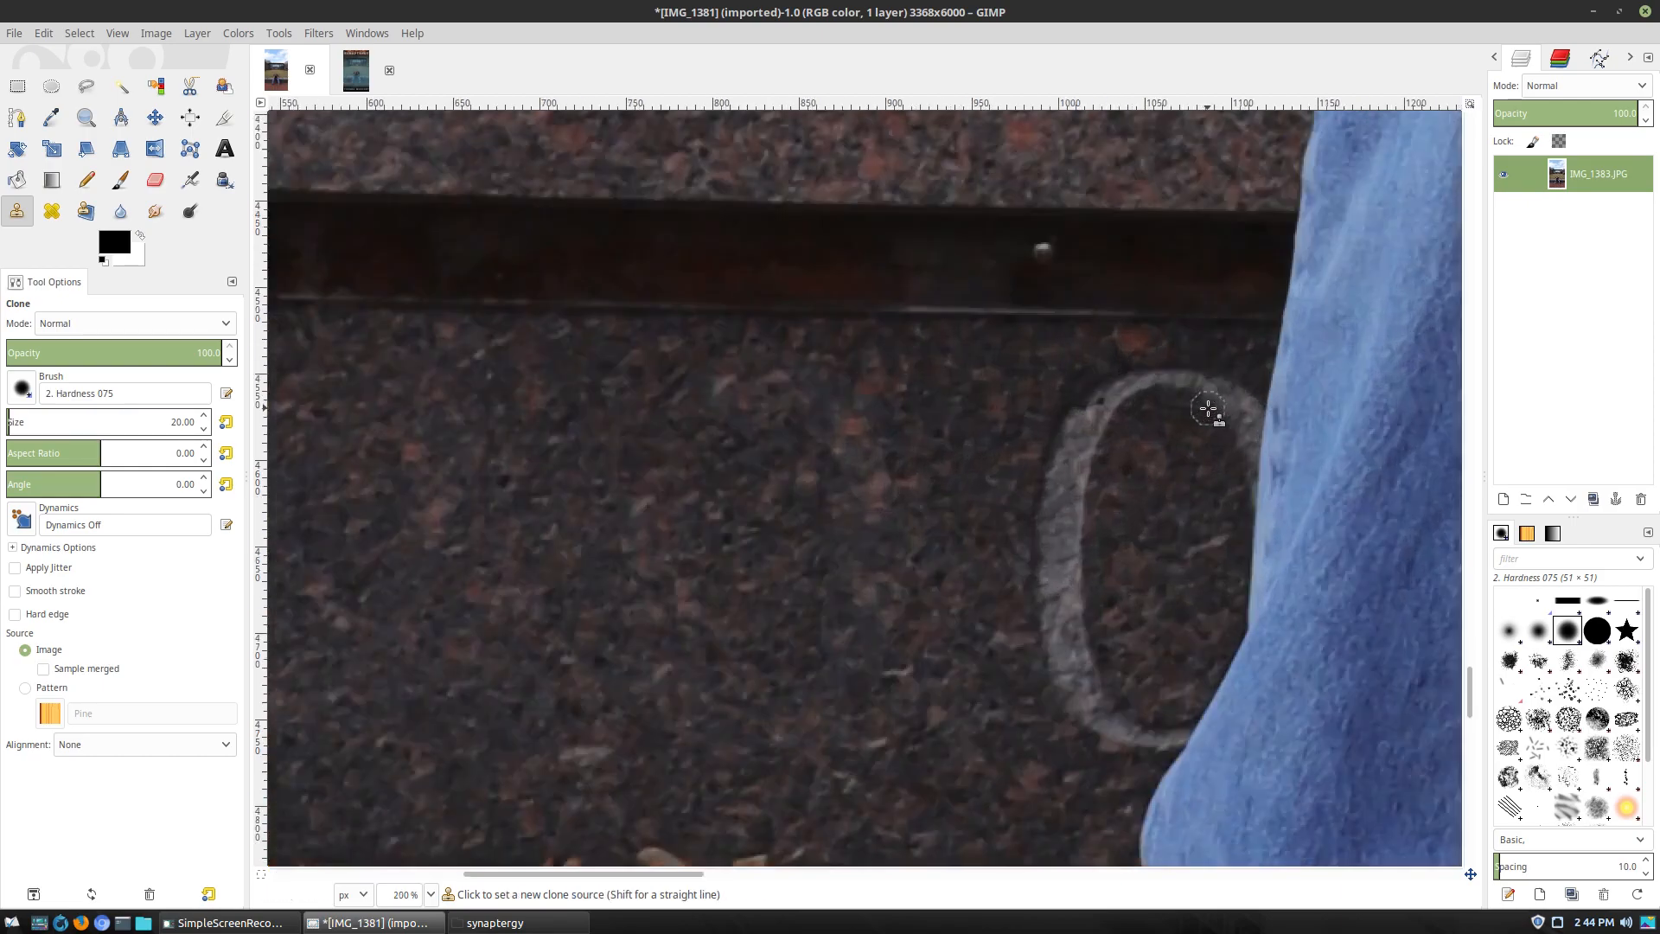
{"action": "scroll", "coordinate": [1208, 409], "scroll_direction": "up", "scroll_amount": 1, "text": "ctrl"}
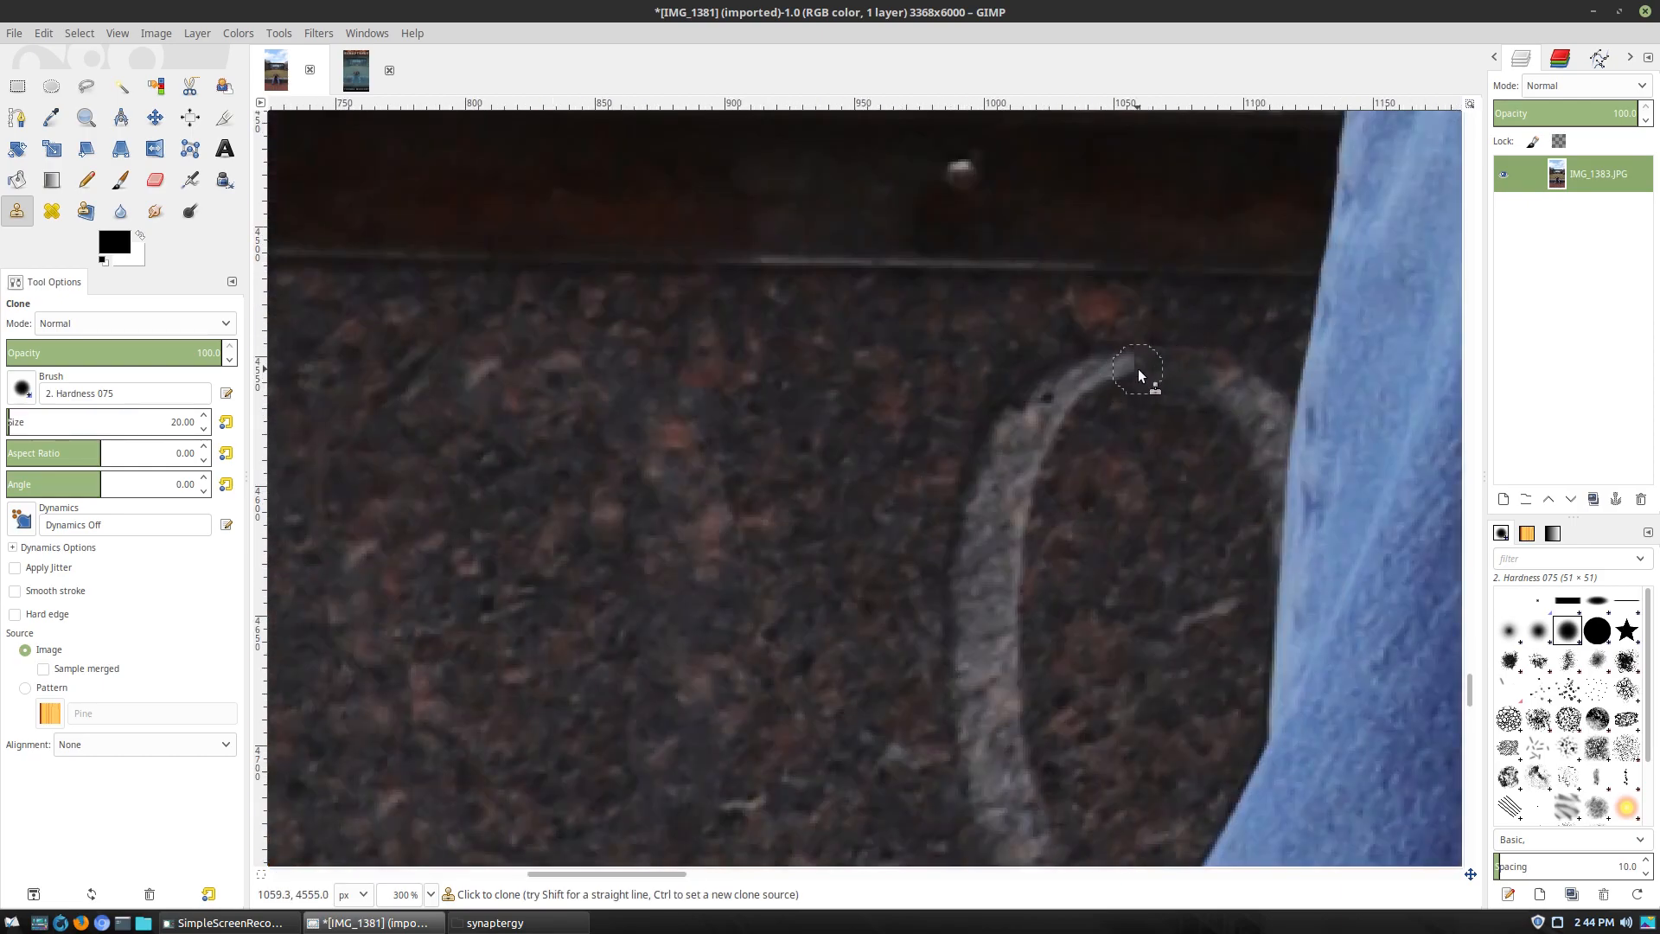
{"action": "mouse_move", "coordinate": [970, 513]}
{"action": "left_mouse_down"}
{"action": "mouse_move", "coordinate": [975, 549]}
{"action": "mouse_move", "coordinate": [995, 511]}
{"action": "mouse_move", "coordinate": [1011, 551]}
{"action": "mouse_move", "coordinate": [1026, 434]}
{"action": "mouse_move", "coordinate": [1005, 469]}
{"action": "left_mouse_up"}
{"action": "left_click_drag", "start_coordinate": [1046, 405], "coordinate": [1100, 401]}
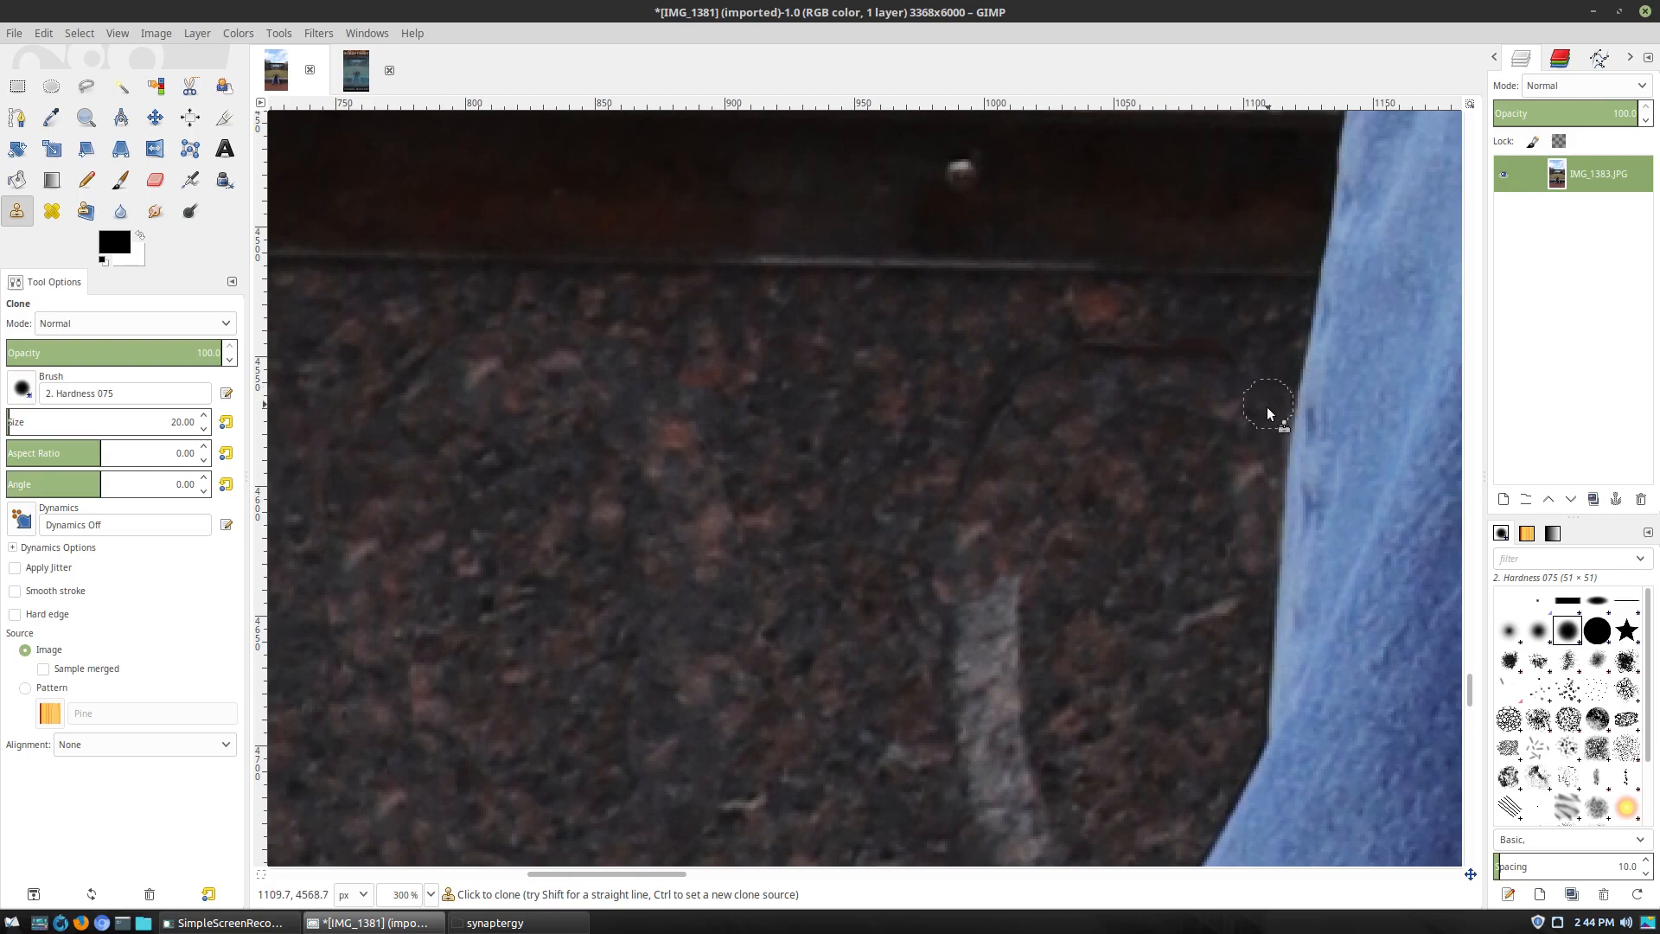
{"action": "scroll", "coordinate": [1305, 636], "scroll_direction": "down", "scroll_amount": 3}
{"action": "scroll", "coordinate": [1242, 635], "scroll_direction": "up", "scroll_amount": 3}
{"action": "mouse_move", "coordinate": [1015, 635]}
{"action": "left_mouse_down"}
{"action": "mouse_move", "coordinate": [918, 617]}
{"action": "mouse_move", "coordinate": [1060, 560]}
{"action": "mouse_move", "coordinate": [980, 653]}
{"action": "mouse_move", "coordinate": [920, 687]}
{"action": "left_mouse_up"}
{"action": "mouse_move", "coordinate": [1033, 674]}
{"action": "left_mouse_down"}
{"action": "mouse_move", "coordinate": [1036, 620]}
{"action": "mouse_move", "coordinate": [1057, 612]}
{"action": "mouse_move", "coordinate": [1002, 637]}
{"action": "mouse_move", "coordinate": [1024, 666]}
{"action": "mouse_move", "coordinate": [977, 738]}
{"action": "left_mouse_up"}
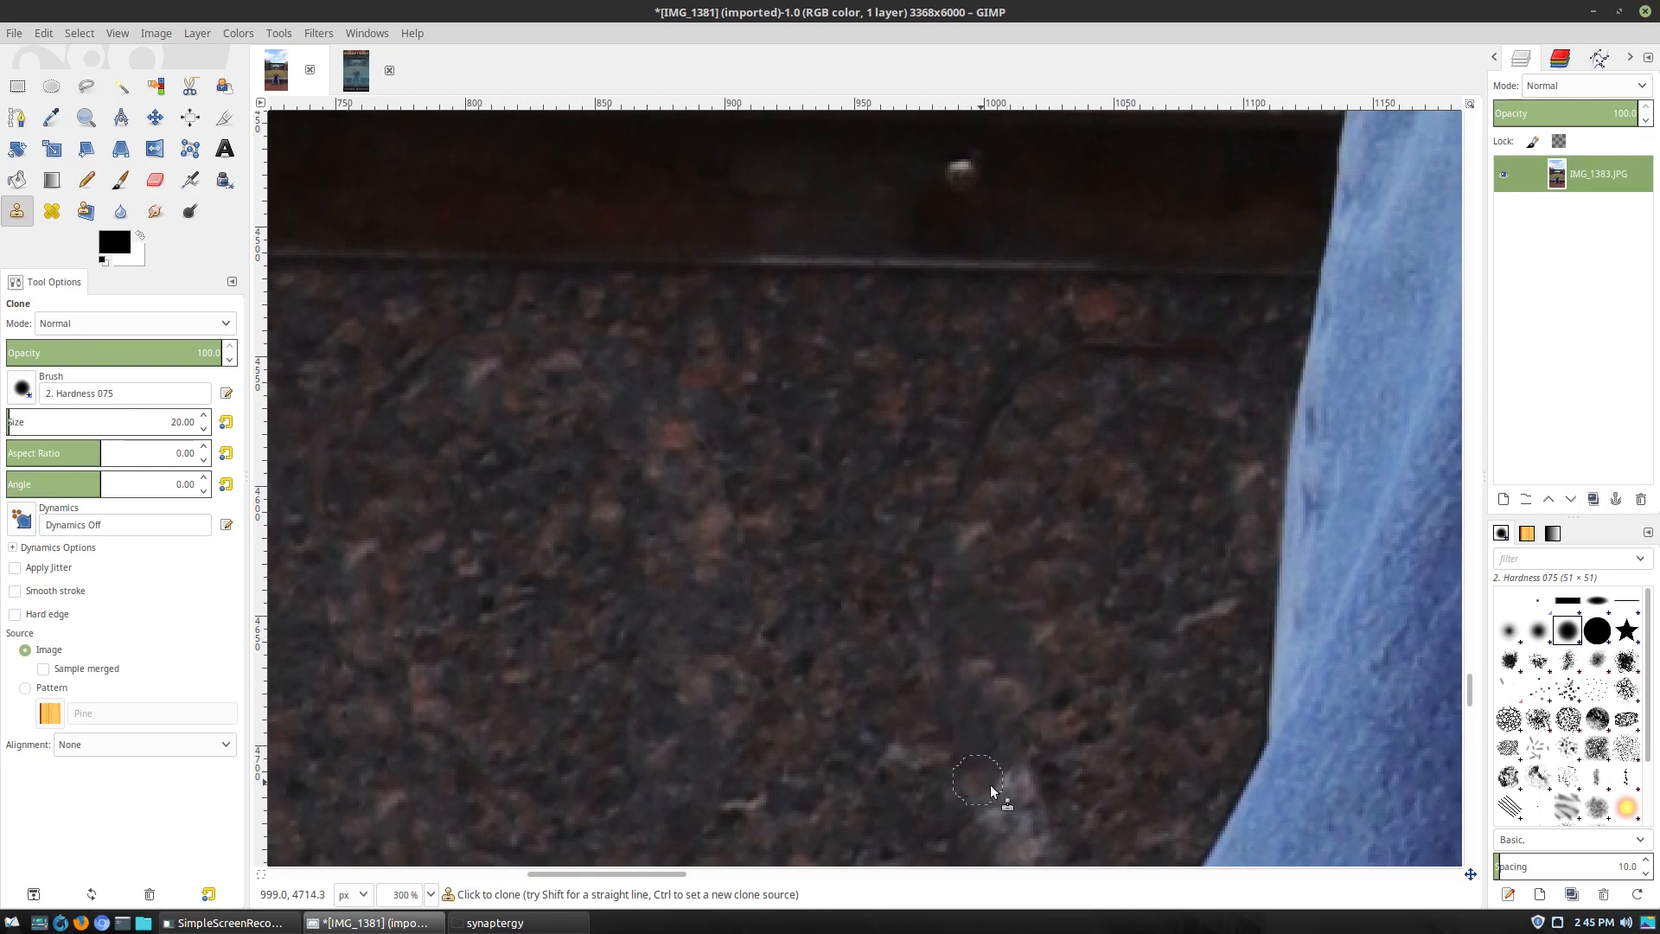
{"action": "scroll", "coordinate": [994, 761], "scroll_direction": "down", "scroll_amount": 3}
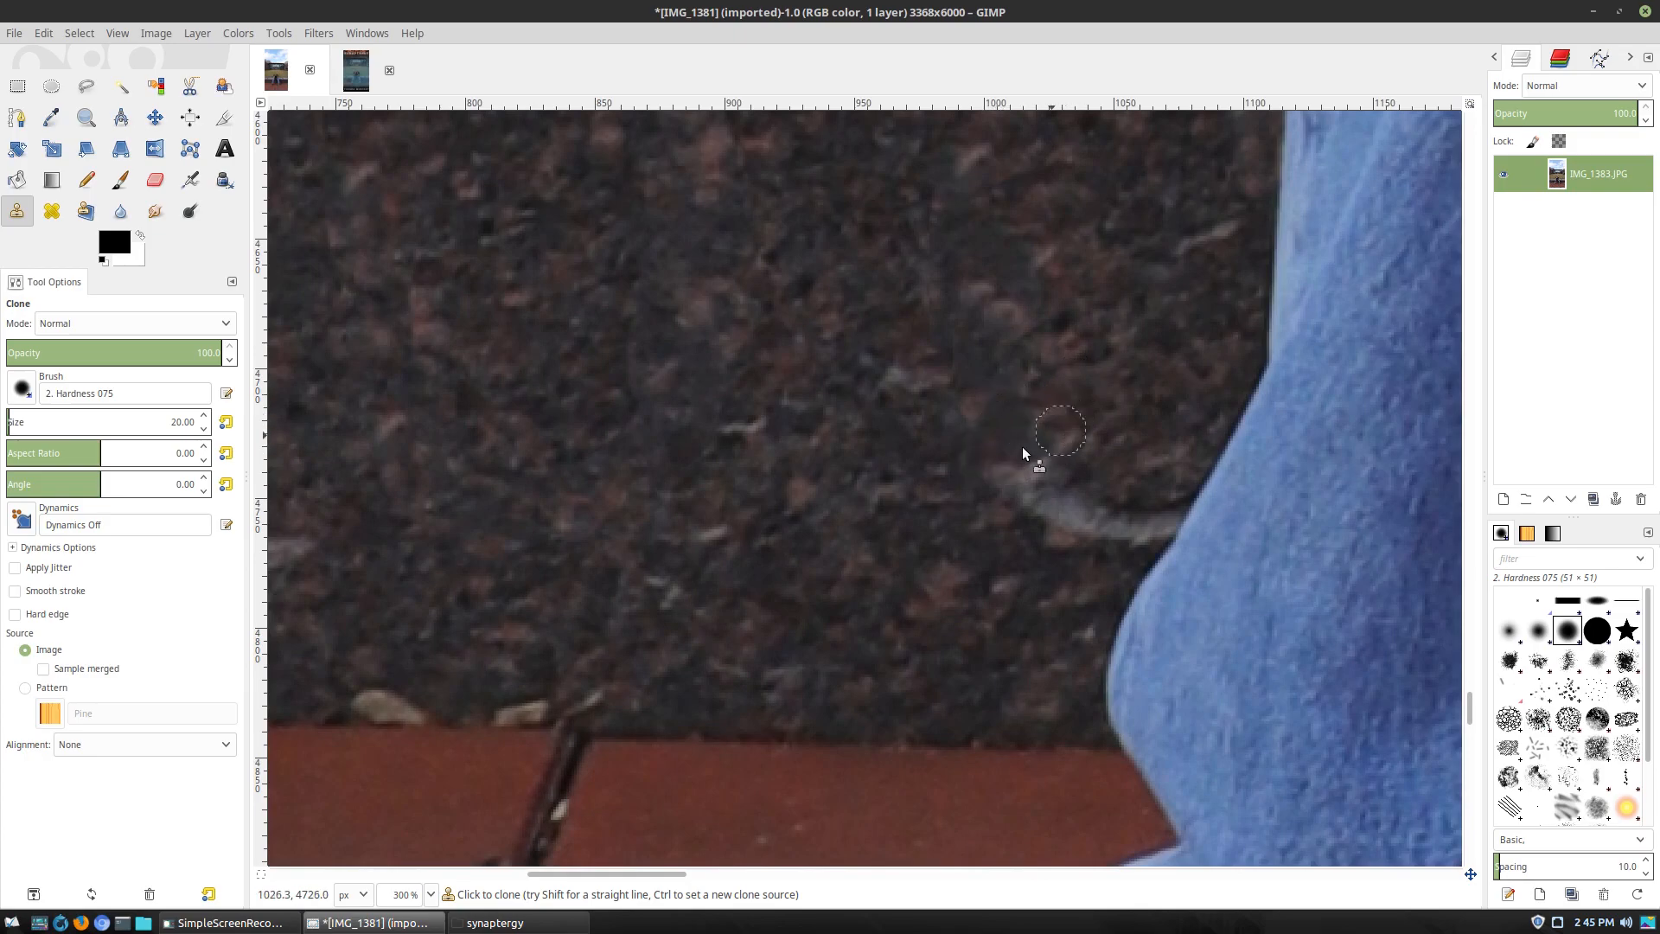
{"action": "mouse_move", "coordinate": [1040, 458]}
{"action": "left_mouse_down"}
{"action": "mouse_move", "coordinate": [1025, 488]}
{"action": "mouse_move", "coordinate": [1080, 482]}
{"action": "mouse_move", "coordinate": [1083, 508]}
{"action": "mouse_move", "coordinate": [1123, 522]}
{"action": "left_mouse_up"}
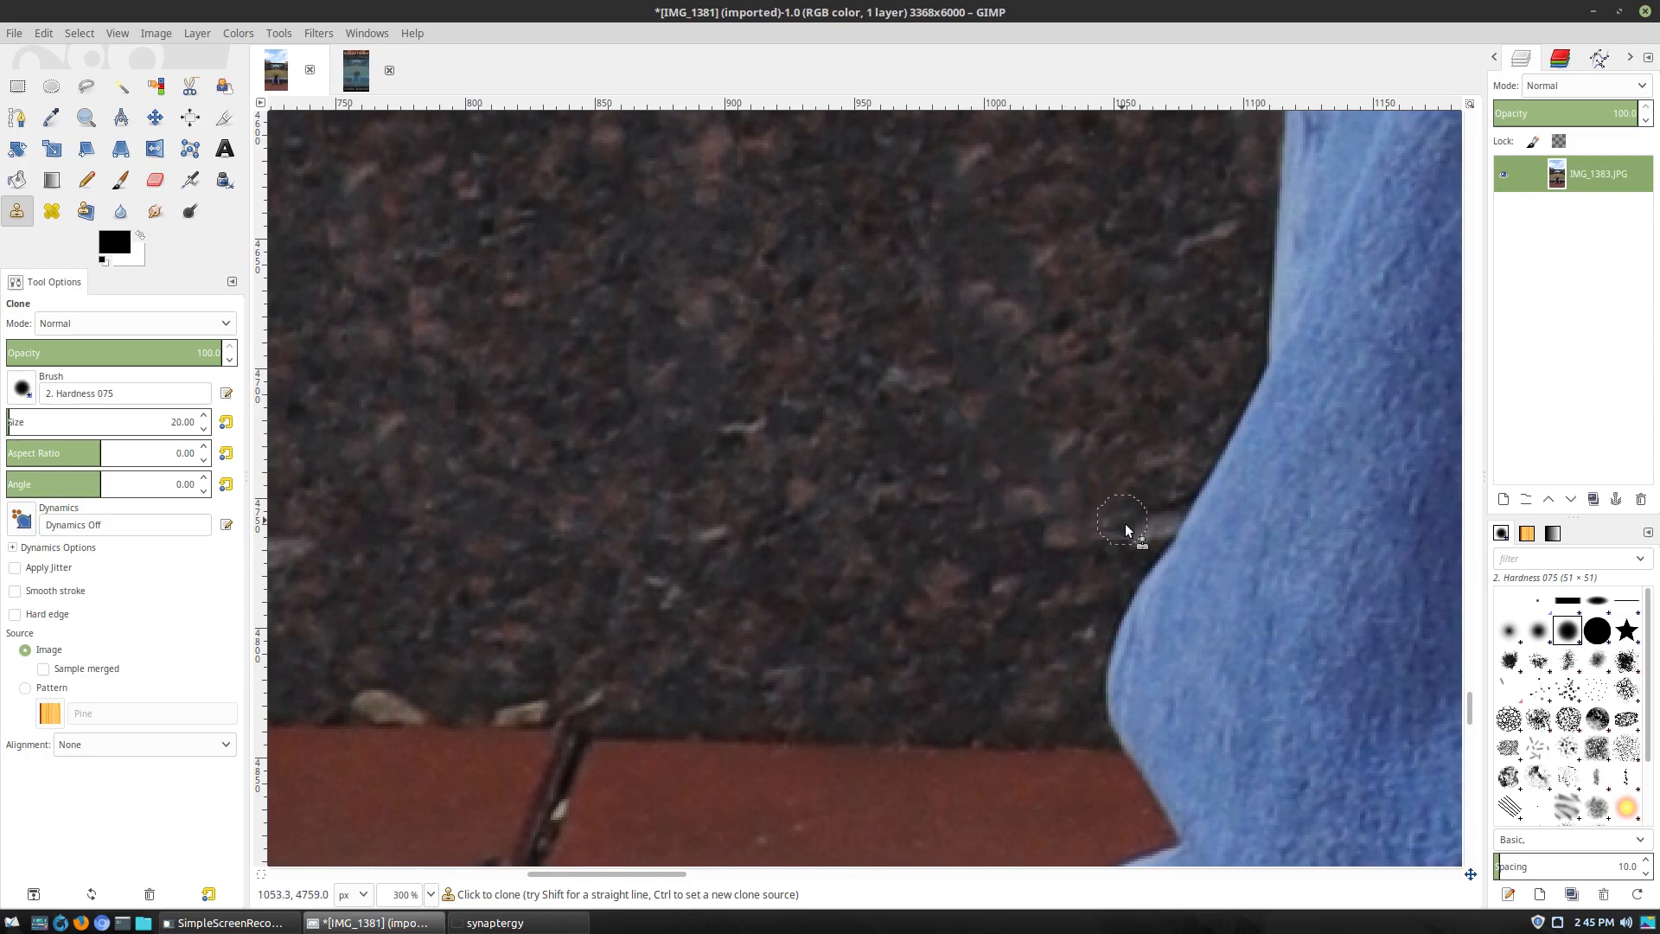
Clone granite over the engraved 4 on the far side of the jeans leg, resampling plain stone beside it
{"action": "scroll", "coordinate": [1150, 491], "scroll_direction": "right", "scroll_amount": 5}
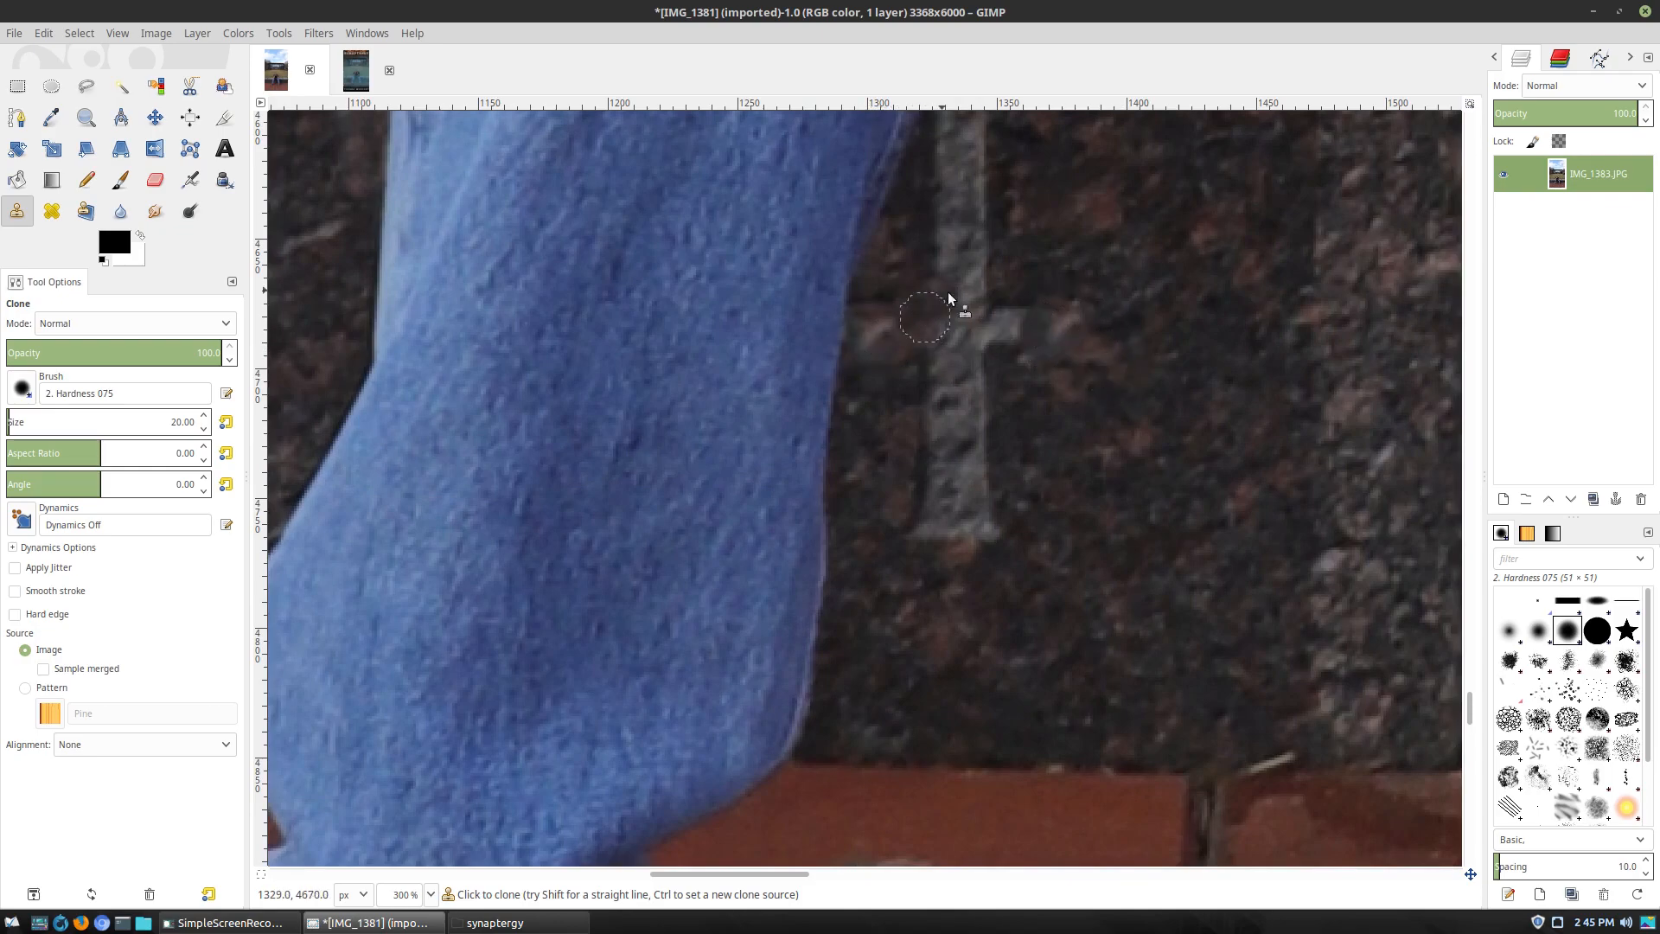
{"action": "mouse_move", "coordinate": [1015, 343]}
{"action": "left_mouse_down"}
{"action": "mouse_move", "coordinate": [939, 381]}
{"action": "mouse_move", "coordinate": [951, 350]}
{"action": "mouse_move", "coordinate": [966, 421]}
{"action": "mouse_move", "coordinate": [1005, 461]}
{"action": "mouse_move", "coordinate": [969, 527]}
{"action": "left_mouse_up"}
{"action": "scroll", "coordinate": [969, 531], "scroll_direction": "up", "scroll_amount": 5}
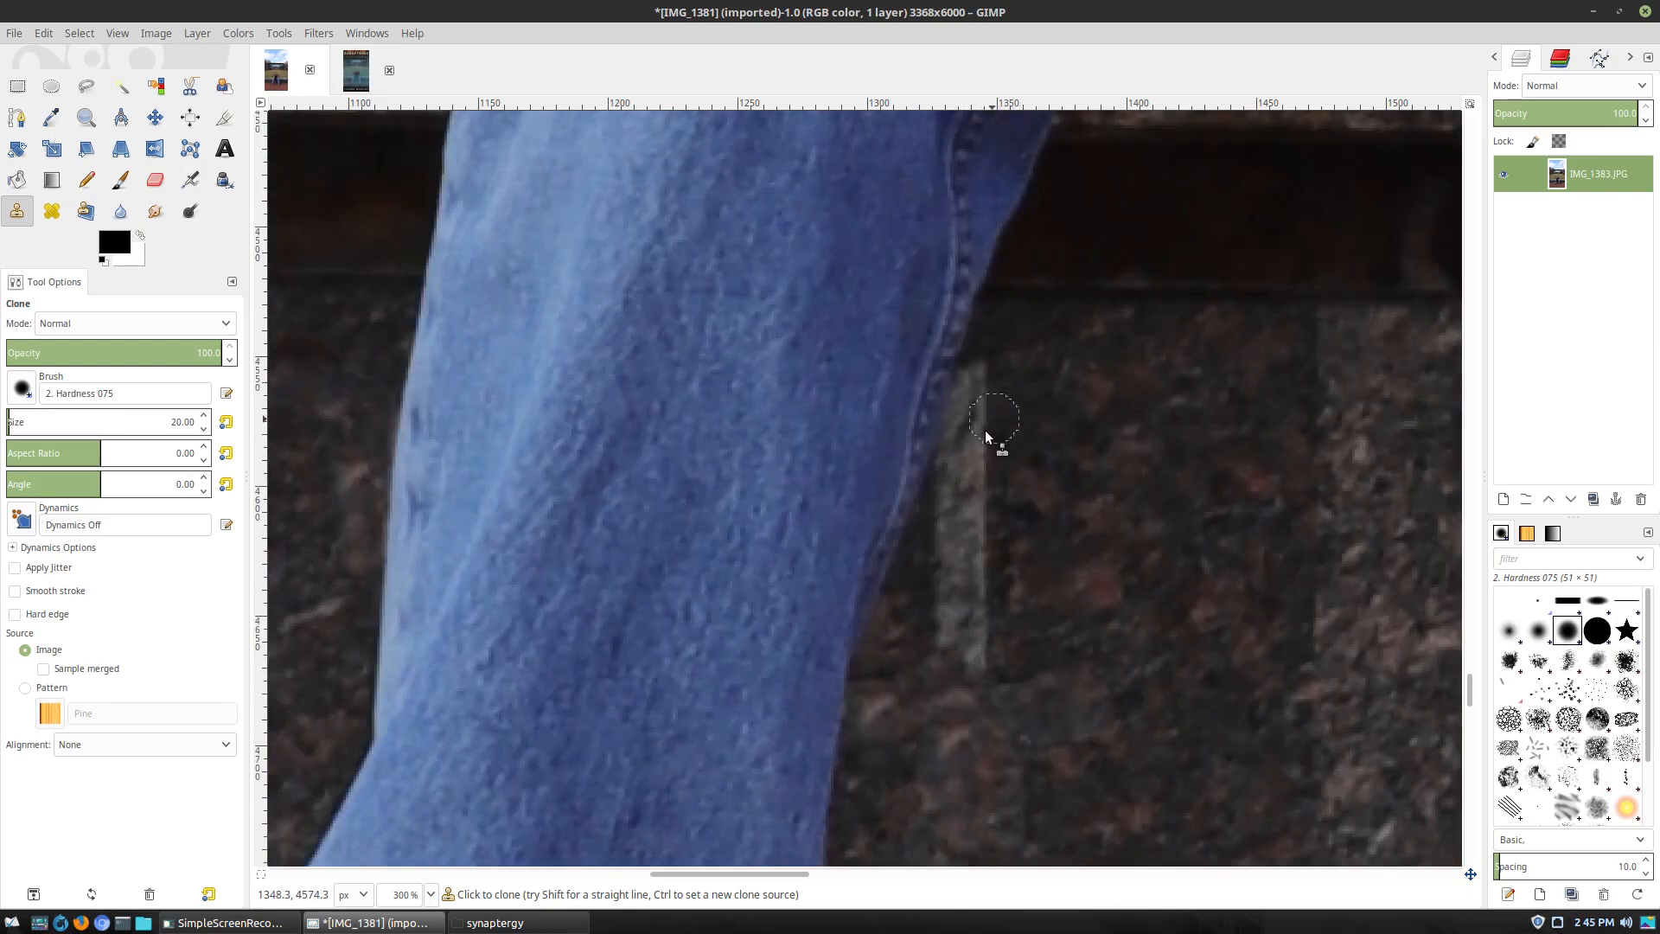
{"action": "left_click", "coordinate": [1273, 397], "text": "ctrl"}
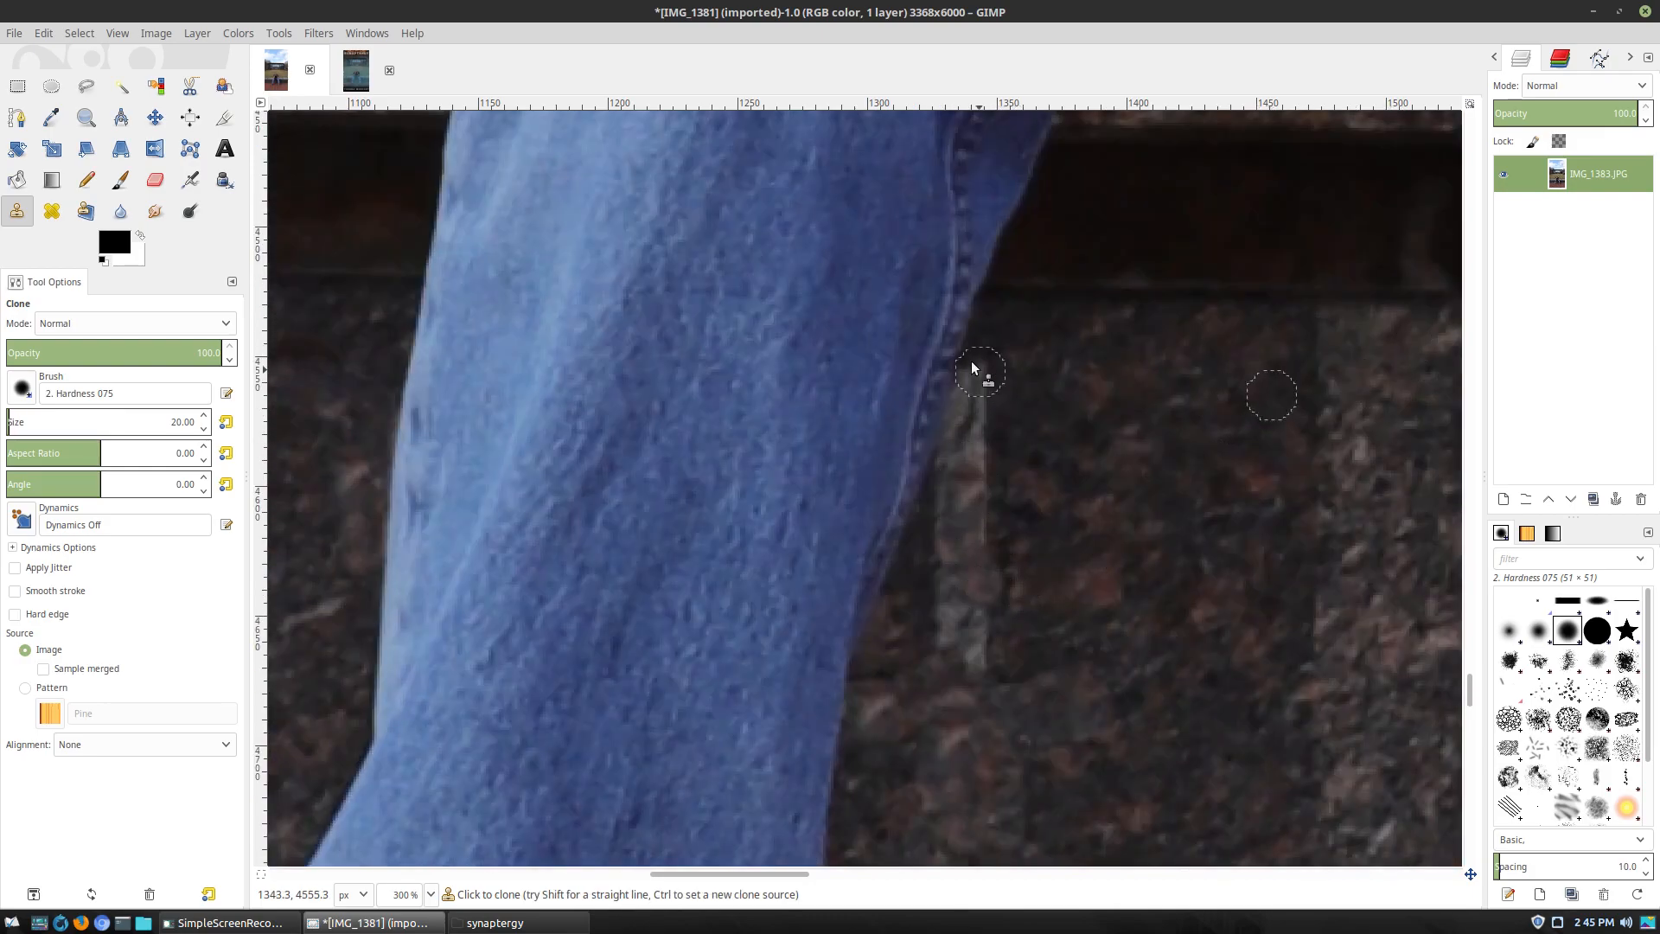
{"action": "mouse_move", "coordinate": [969, 377]}
{"action": "left_mouse_down"}
{"action": "mouse_move", "coordinate": [964, 446]}
{"action": "mouse_move", "coordinate": [991, 413]}
{"action": "mouse_move", "coordinate": [955, 539]}
{"action": "mouse_move", "coordinate": [989, 520]}
{"action": "mouse_move", "coordinate": [945, 610]}
{"action": "mouse_move", "coordinate": [992, 561]}
{"action": "mouse_move", "coordinate": [936, 717]}
{"action": "mouse_move", "coordinate": [919, 700]}
{"action": "mouse_move", "coordinate": [876, 713]}
{"action": "mouse_move", "coordinate": [967, 660]}
{"action": "mouse_move", "coordinate": [987, 712]}
{"action": "mouse_move", "coordinate": [1024, 726]}
{"action": "mouse_move", "coordinate": [1075, 678]}
{"action": "mouse_move", "coordinate": [1072, 717]}
{"action": "mouse_move", "coordinate": [1092, 711]}
{"action": "mouse_move", "coordinate": [1048, 729]}
{"action": "left_mouse_up"}
{"action": "scroll", "coordinate": [1049, 729], "scroll_direction": "down", "scroll_amount": 3}
{"action": "mouse_move", "coordinate": [979, 662]}
{"action": "left_mouse_down"}
{"action": "mouse_move", "coordinate": [972, 722]}
{"action": "mouse_move", "coordinate": [923, 579]}
{"action": "mouse_move", "coordinate": [899, 682]}
{"action": "mouse_move", "coordinate": [985, 534]}
{"action": "mouse_move", "coordinate": [924, 685]}
{"action": "mouse_move", "coordinate": [929, 720]}
{"action": "left_mouse_up"}
{"action": "scroll", "coordinate": [929, 720], "scroll_direction": "down", "scroll_amount": 5}
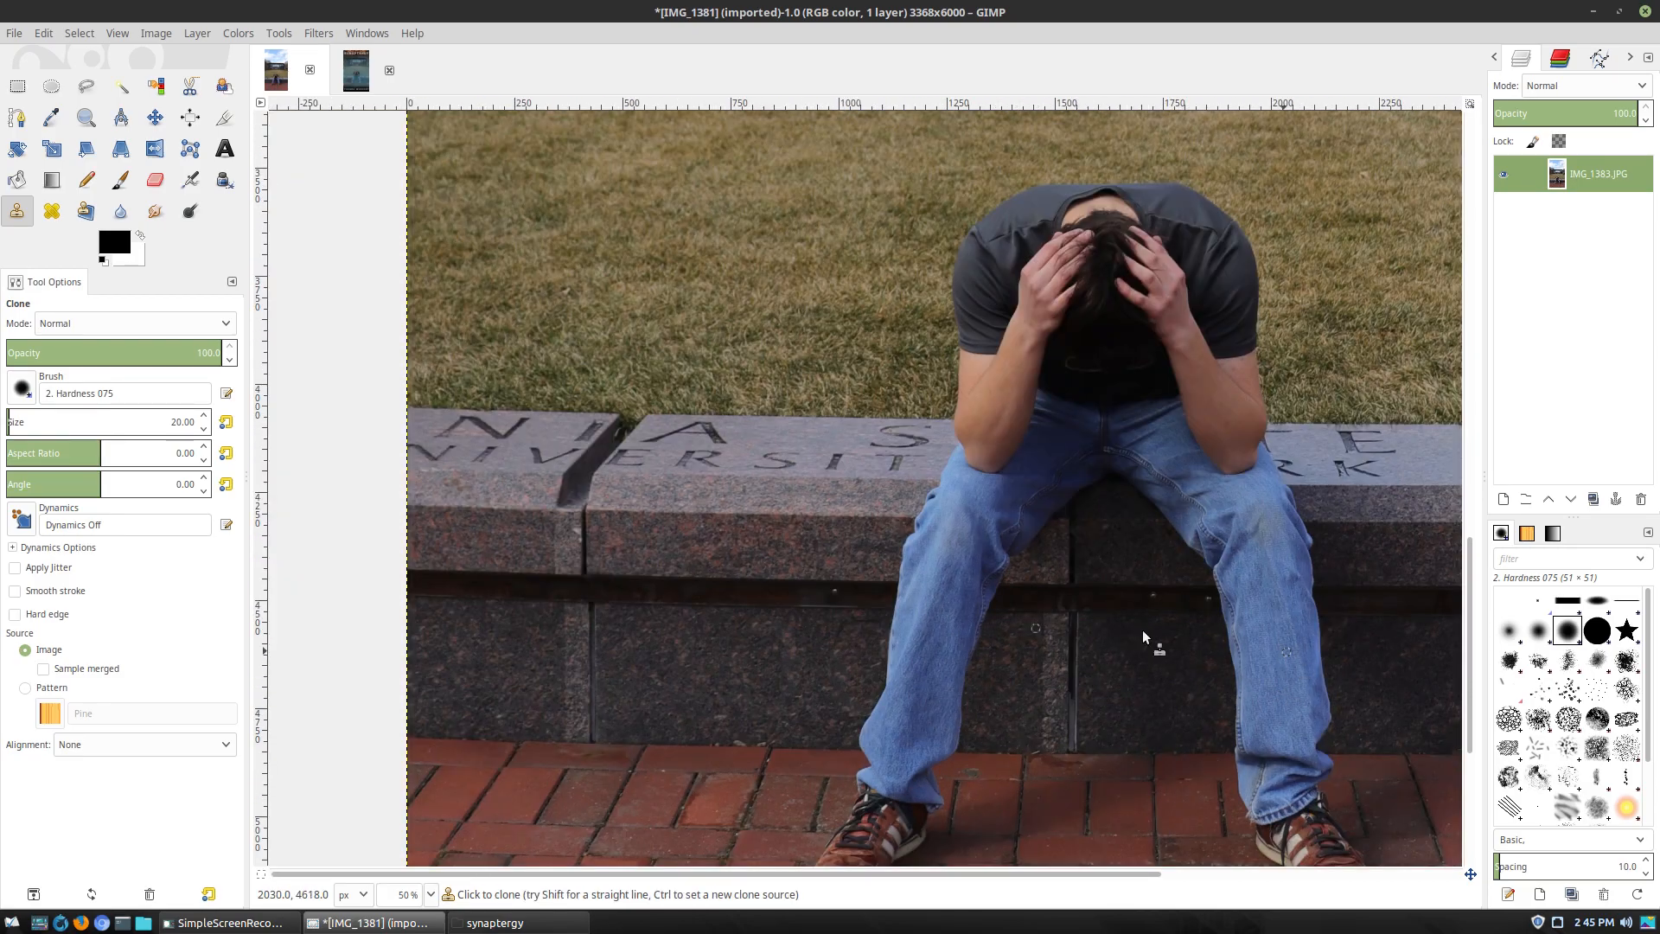
Undo the stray clone on the wall's upper lettering and clone plain stone over the first I and V
{"action": "scroll", "coordinate": [794, 437], "scroll_direction": "up", "scroll_amount": 4}
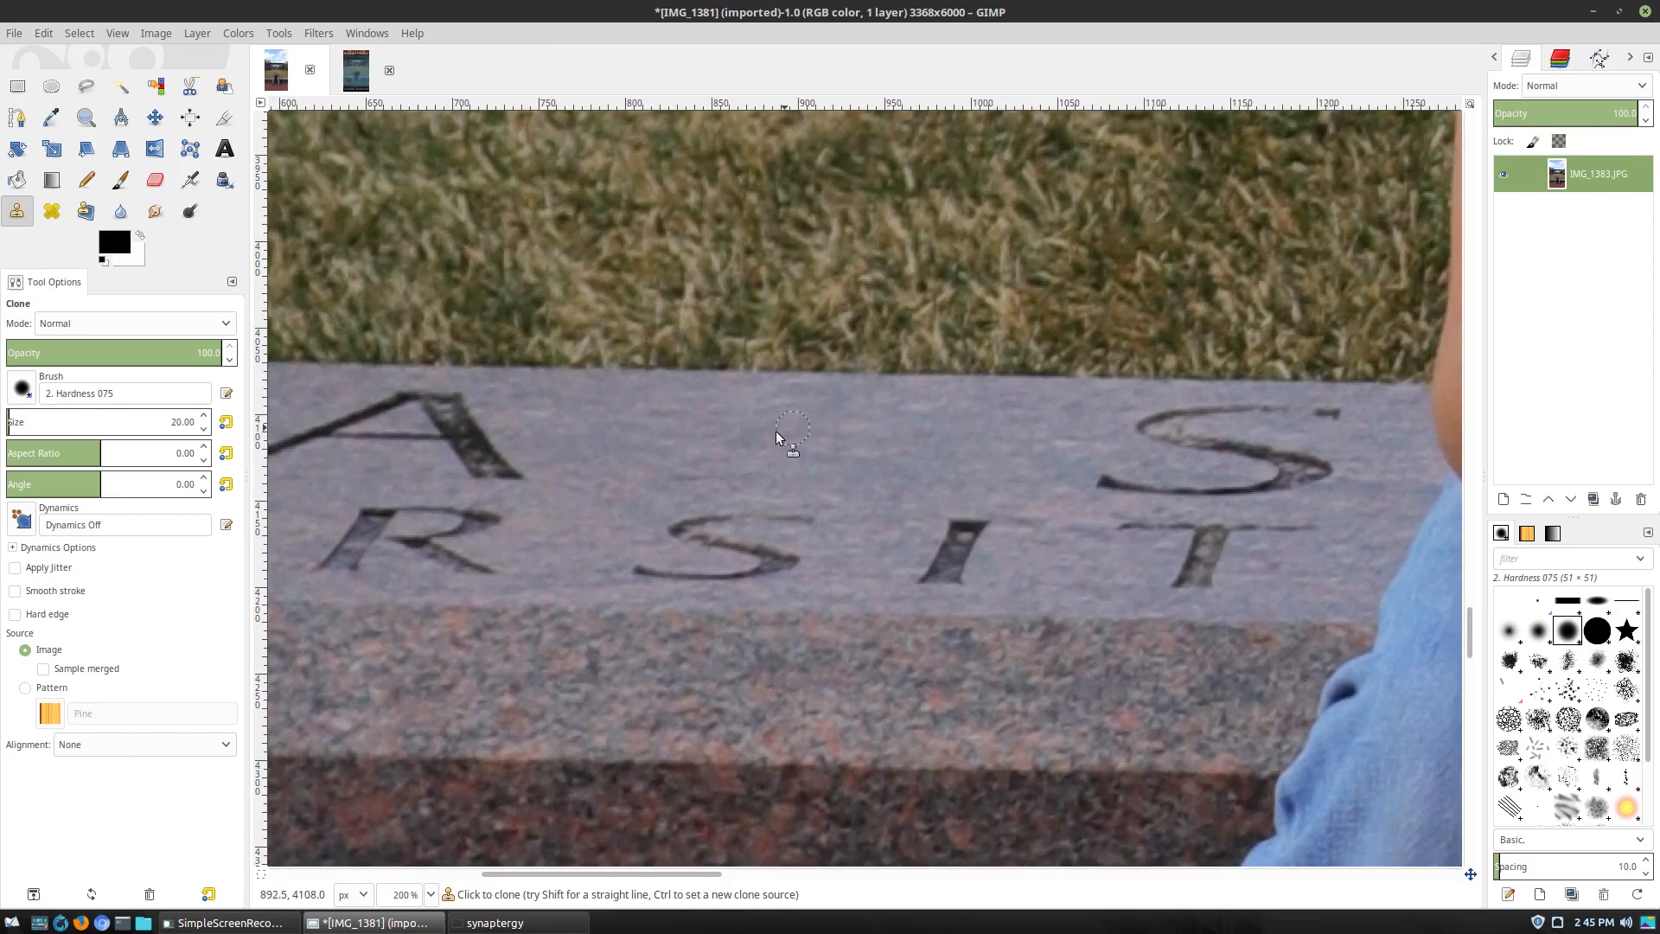
{"action": "scroll", "coordinate": [746, 455], "scroll_direction": "left", "scroll_amount": 5}
{"action": "left_click", "coordinate": [329, 359], "text": "ctrl"}
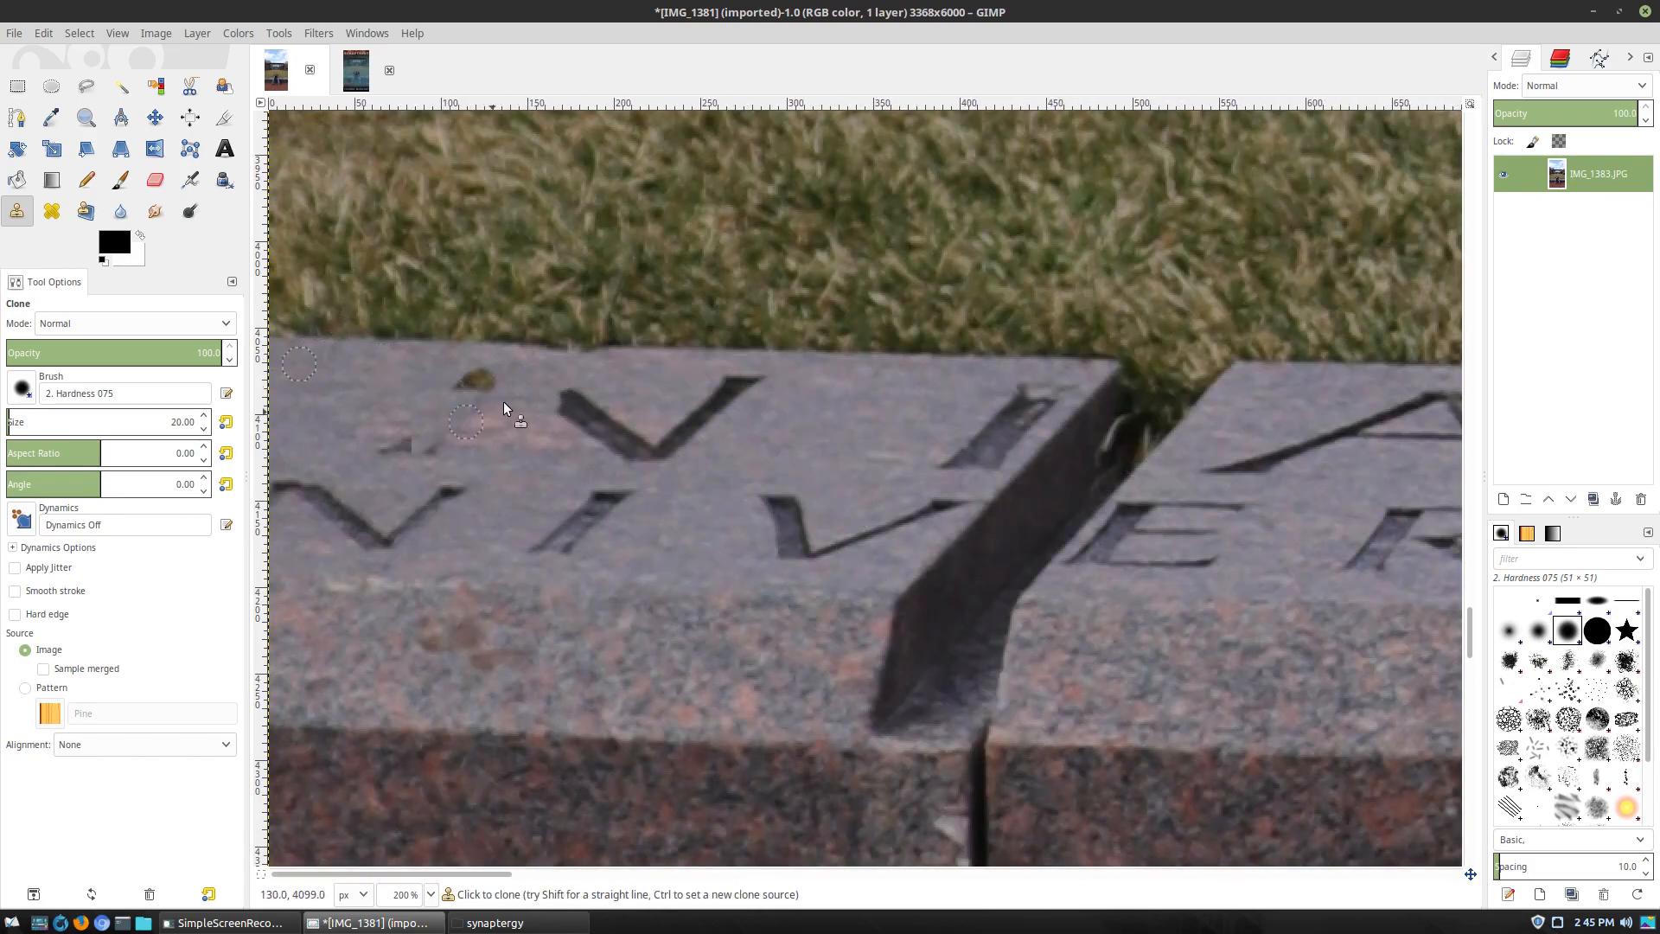
{"action": "key", "text": "ctrl+z"}
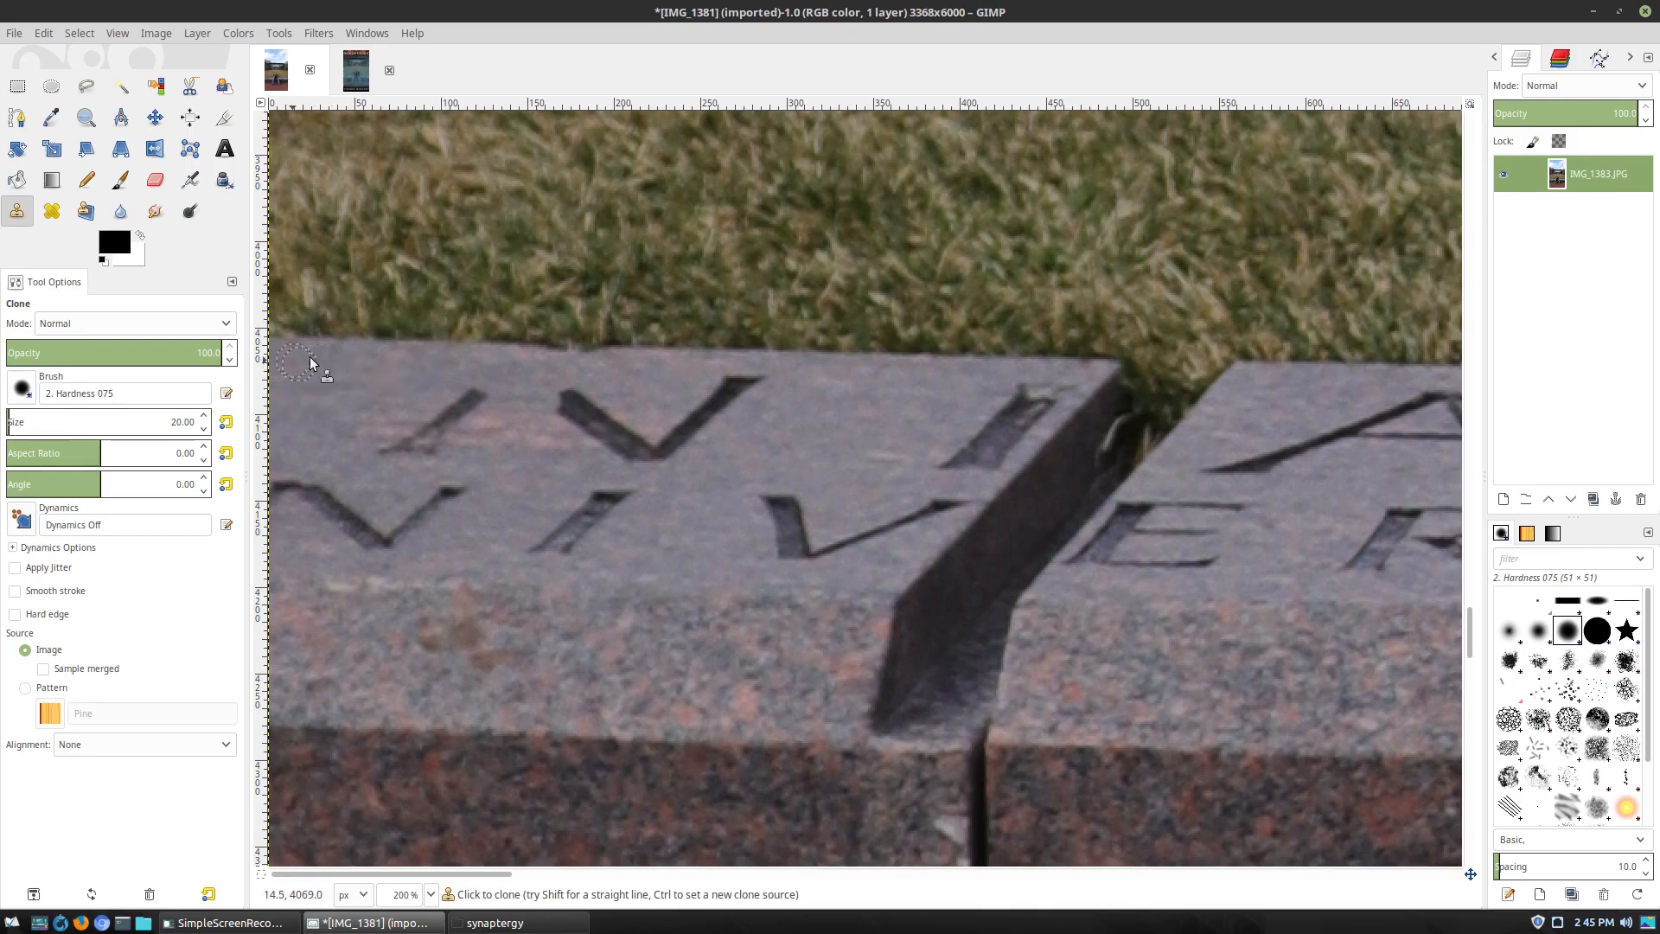
{"action": "left_click_drag", "start_coordinate": [481, 407], "coordinate": [399, 443]}
{"action": "mouse_move", "coordinate": [554, 396]}
{"action": "left_mouse_down"}
{"action": "mouse_move", "coordinate": [596, 438]}
{"action": "mouse_move", "coordinate": [636, 455]}
{"action": "mouse_move", "coordinate": [547, 467]}
{"action": "mouse_move", "coordinate": [656, 446]}
{"action": "mouse_move", "coordinate": [598, 411]}
{"action": "mouse_move", "coordinate": [651, 460]}
{"action": "mouse_move", "coordinate": [731, 381]}
{"action": "mouse_move", "coordinate": [727, 416]}
{"action": "left_mouse_up"}
{"action": "left_click", "coordinate": [486, 429], "text": "ctrl"}
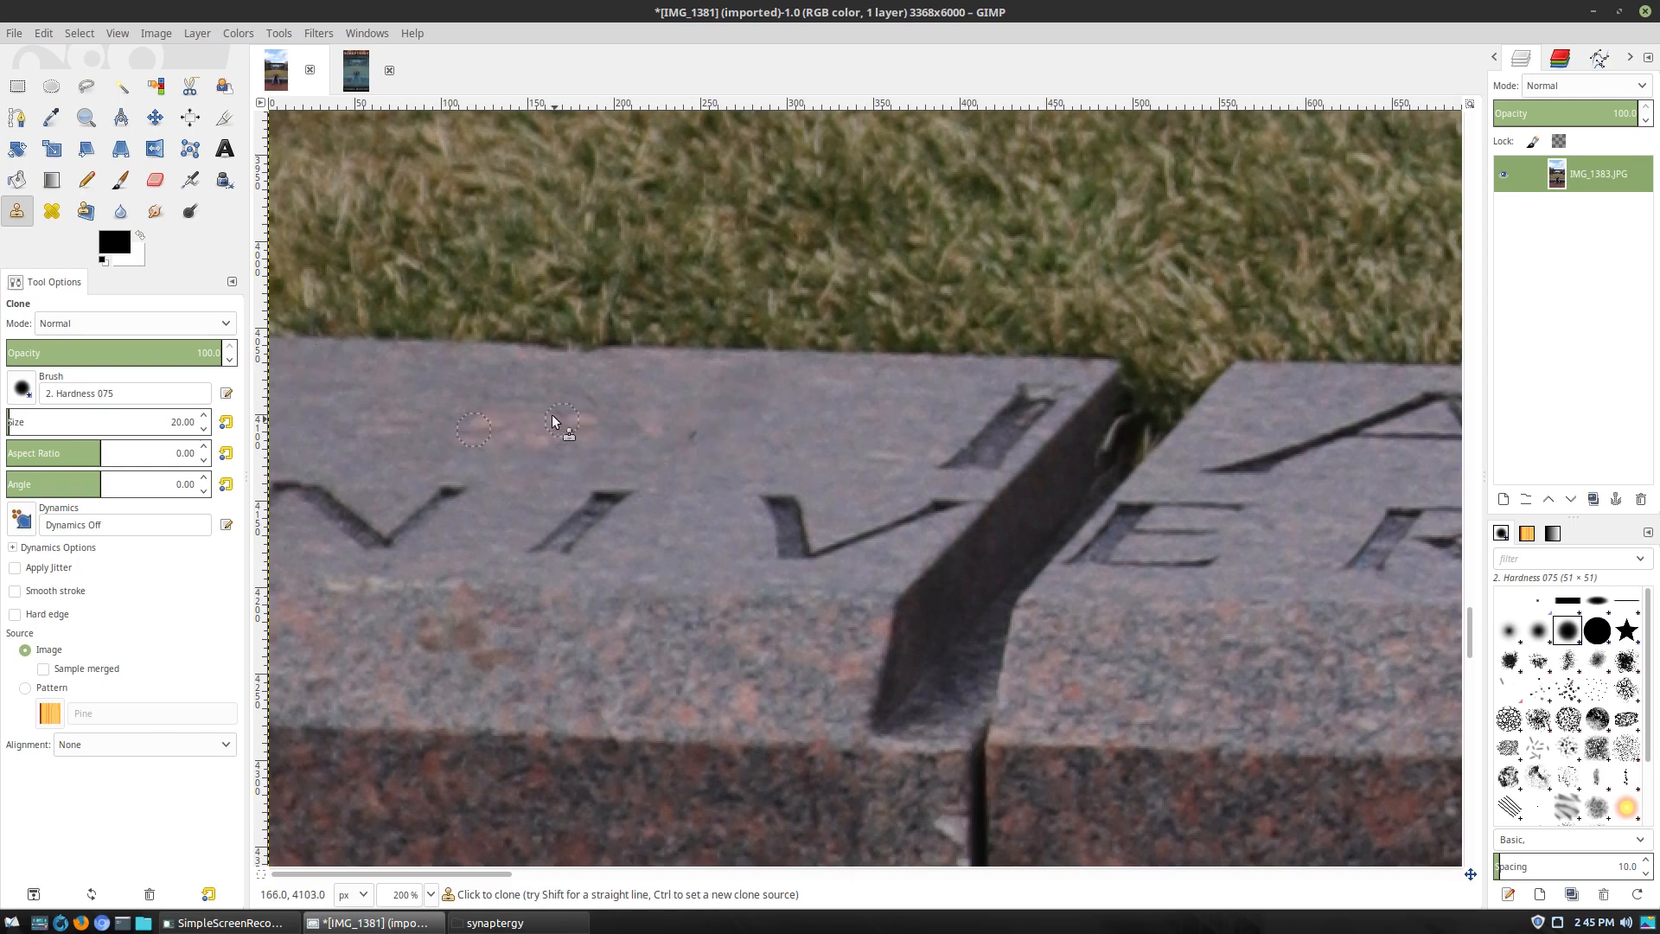
Heal the pinkish patch on the wall top where the letters were removed, sampling plain stone near the remaining I
{"action": "left_click", "coordinate": [59, 214]}
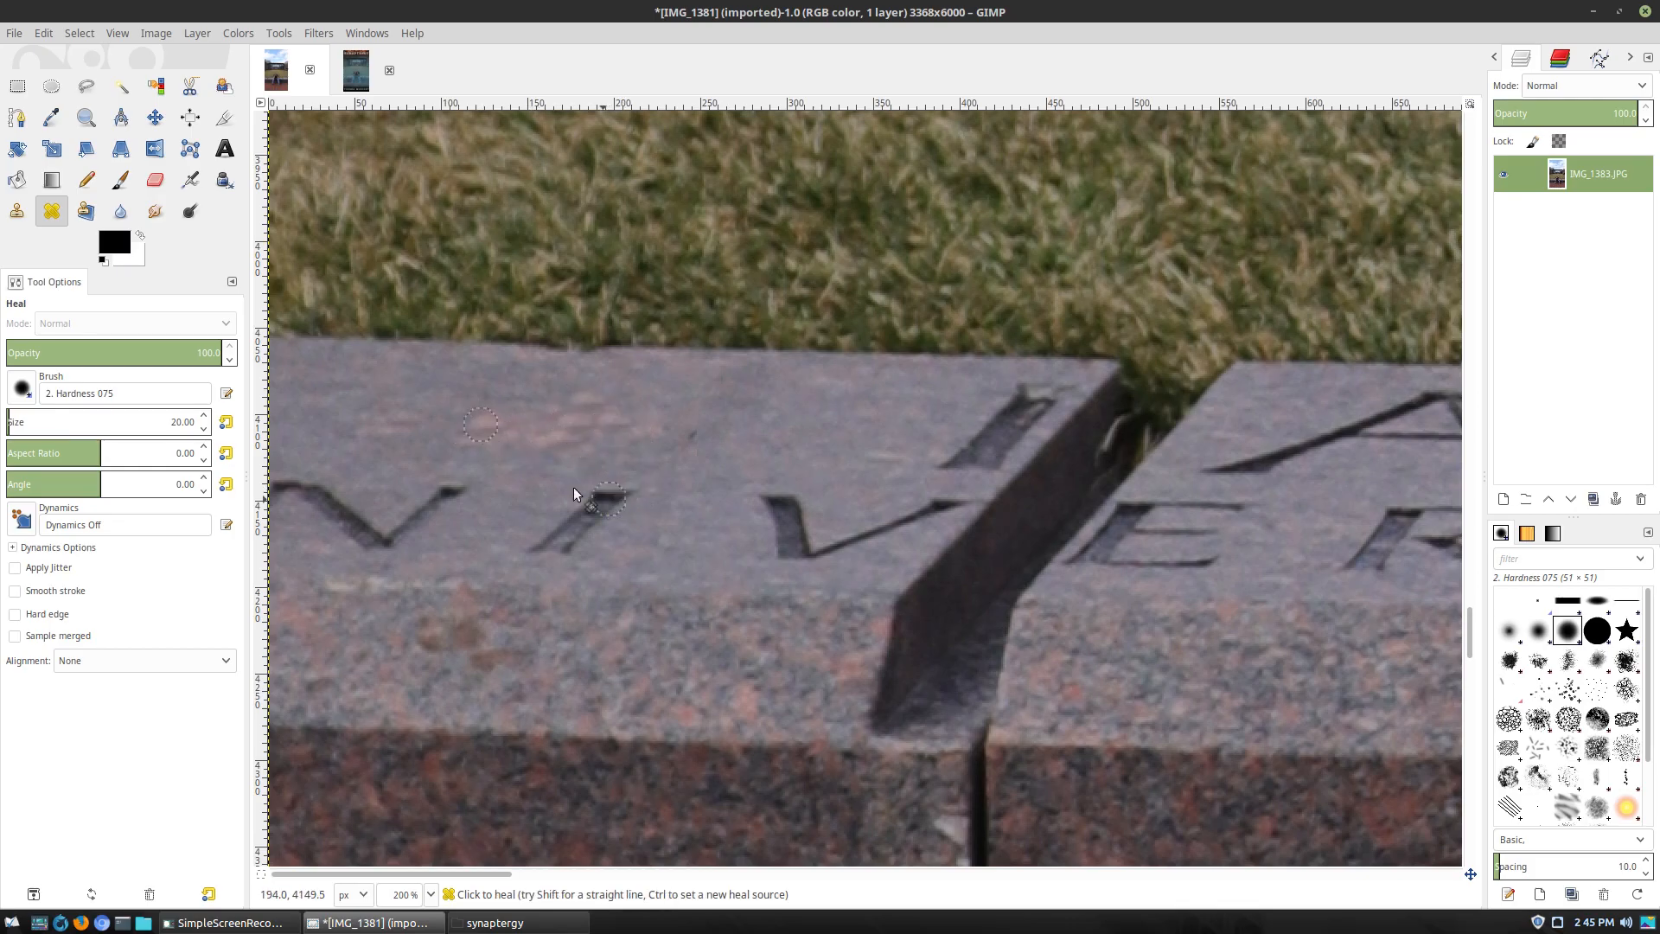
{"action": "key", "text": "shift+ctrl+j"}
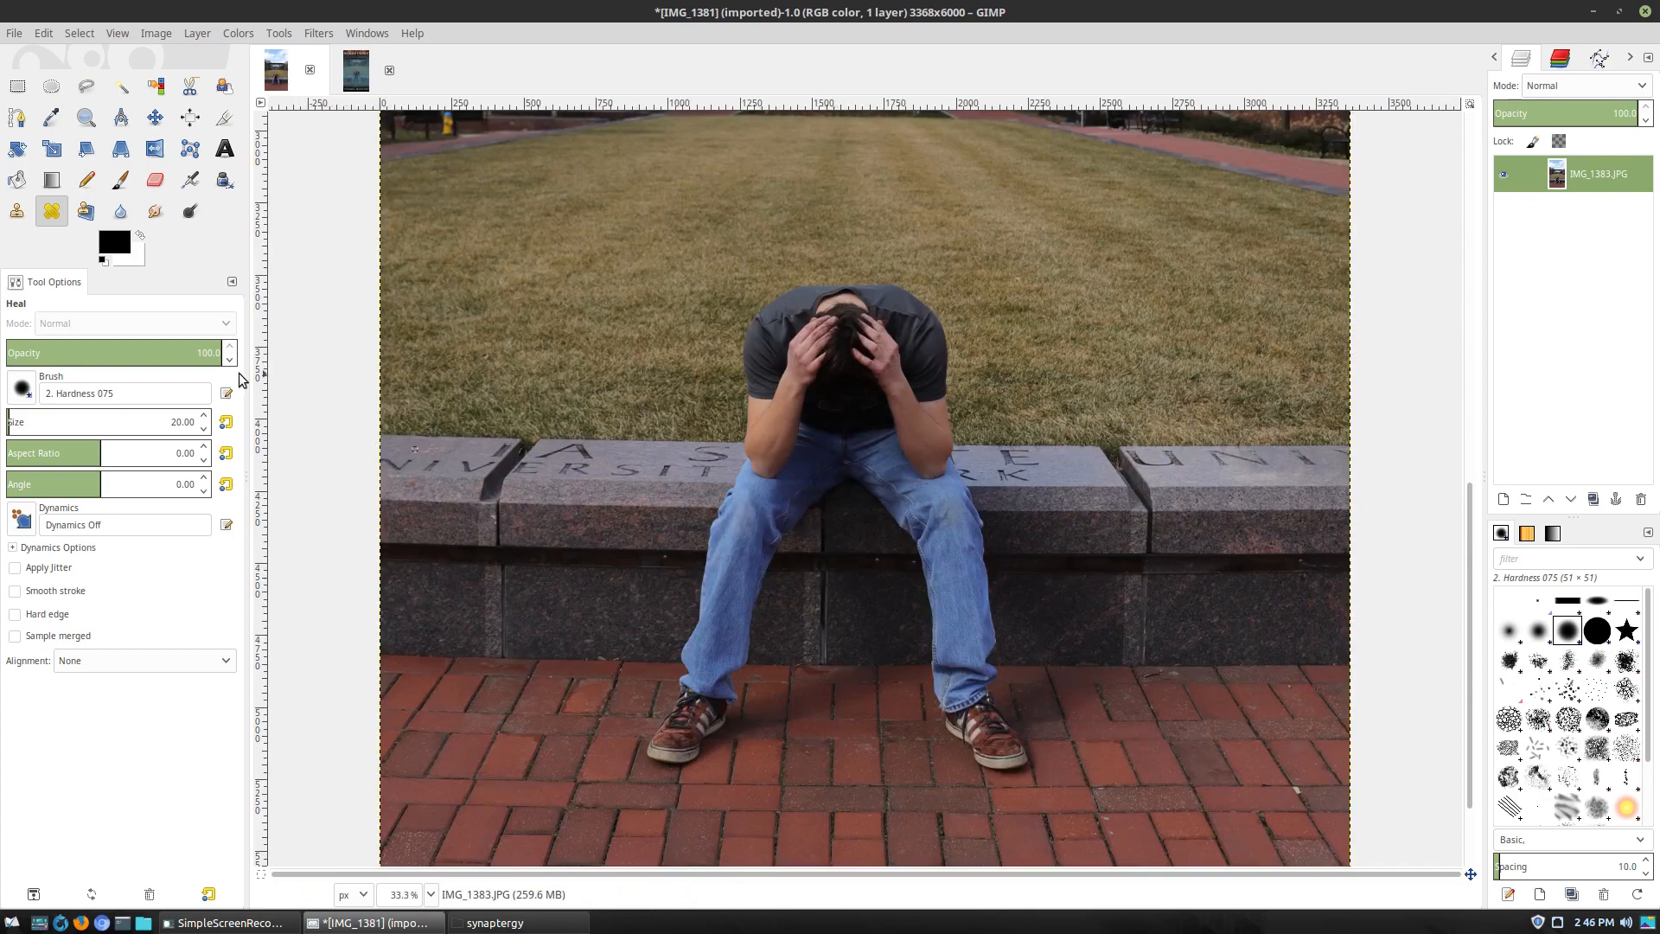
{"action": "scroll", "coordinate": [432, 463], "scroll_direction": "up", "scroll_amount": 3}
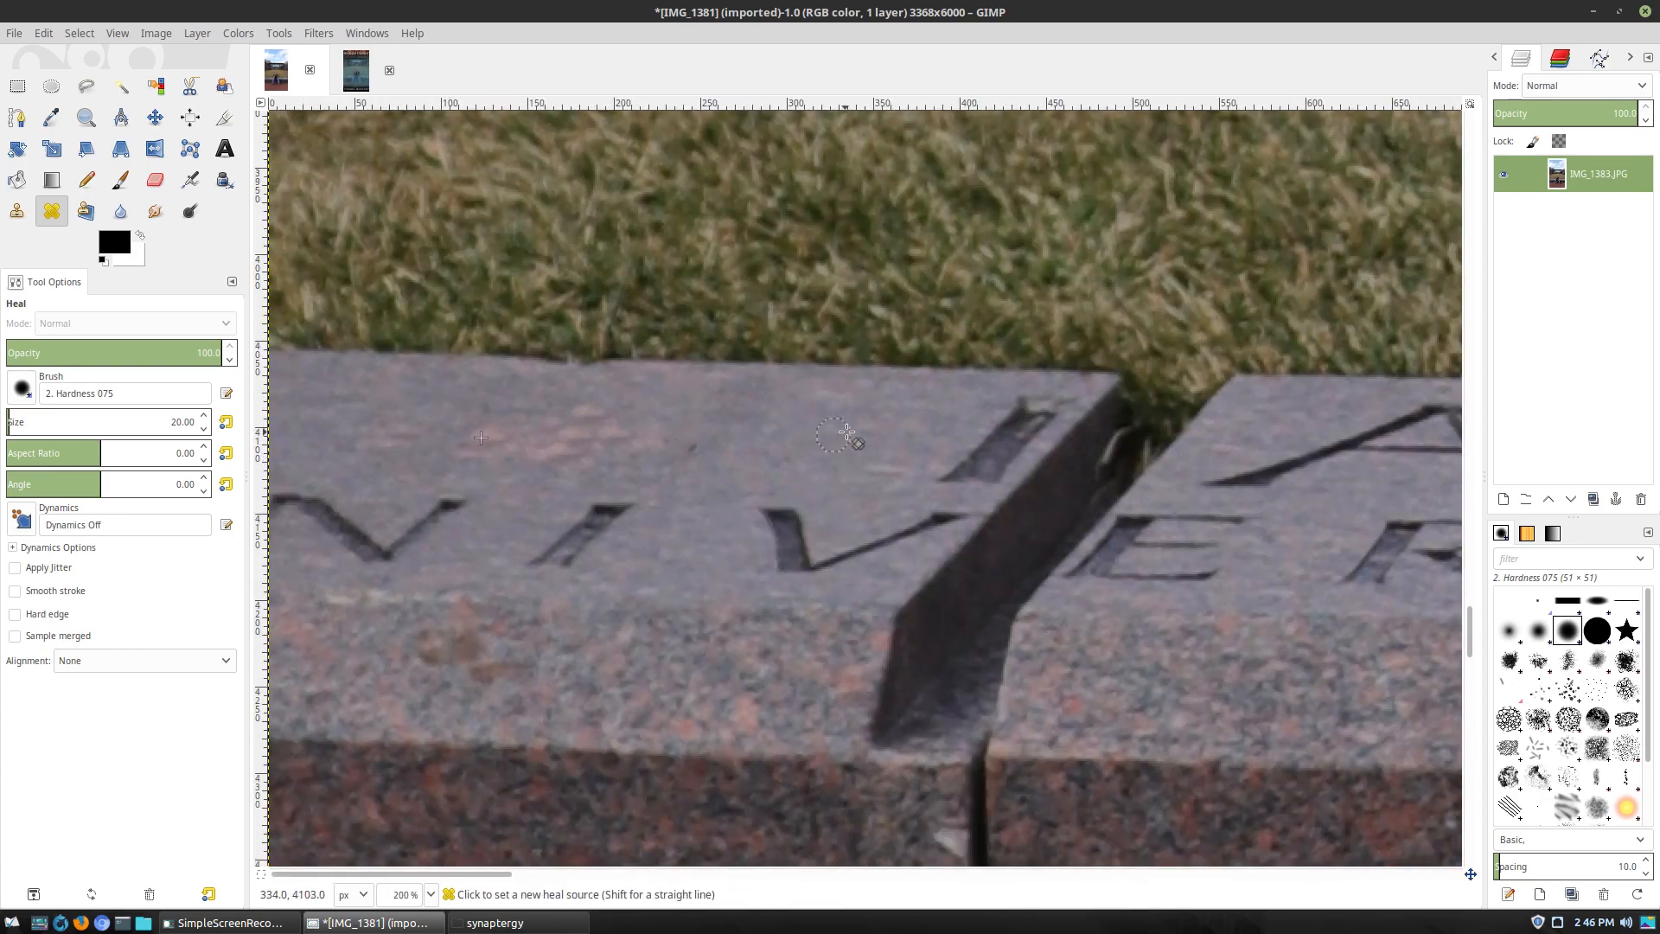
{"action": "left_click", "coordinate": [17, 211]}
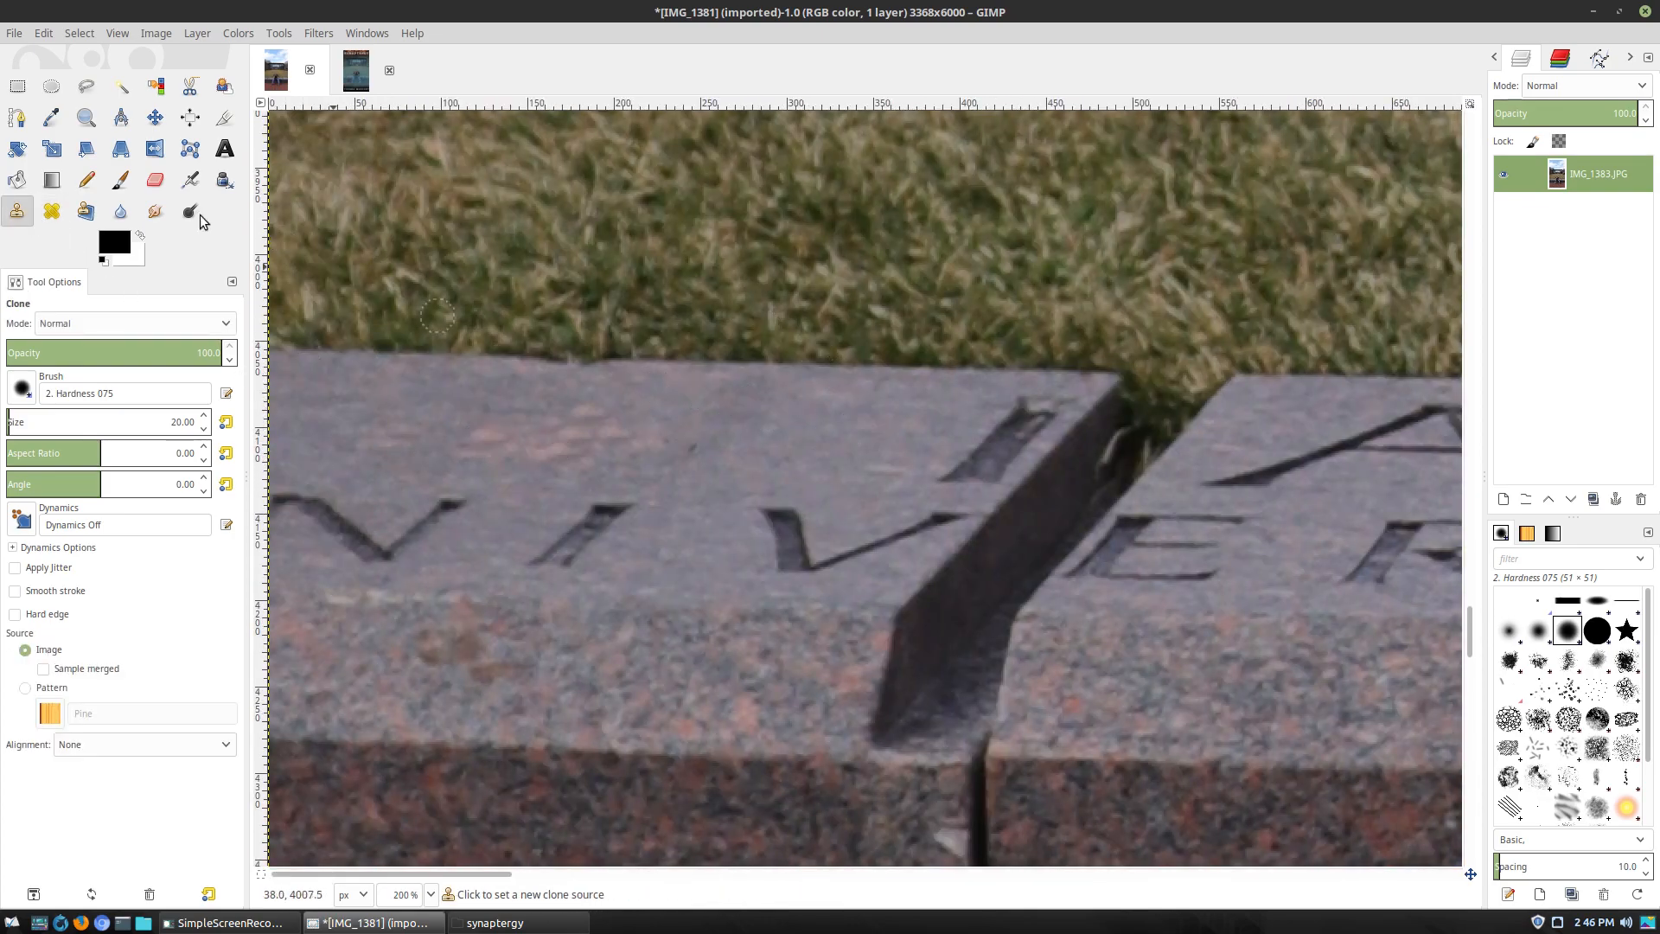
{"action": "left_click", "coordinate": [51, 211]}
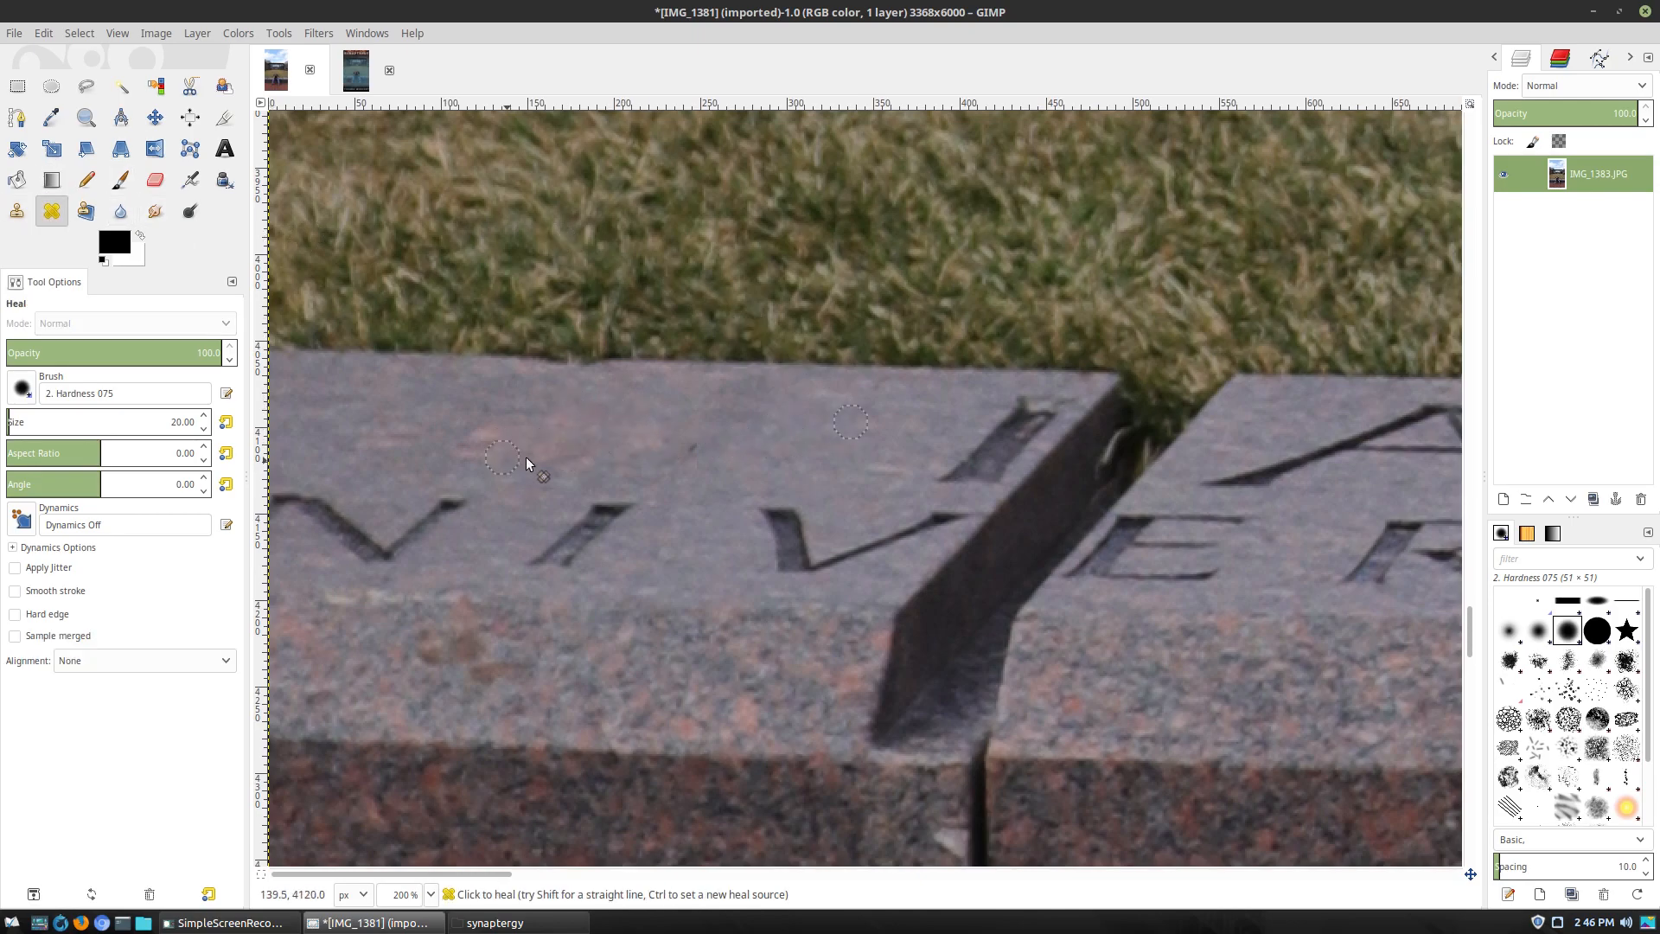
Examine the wall, the building's passageway and the brick path behind the lawn for remaining distractions
{"action": "scroll", "coordinate": [515, 460], "scroll_direction": "down", "scroll_amount": 5, "text": "ctrl"}
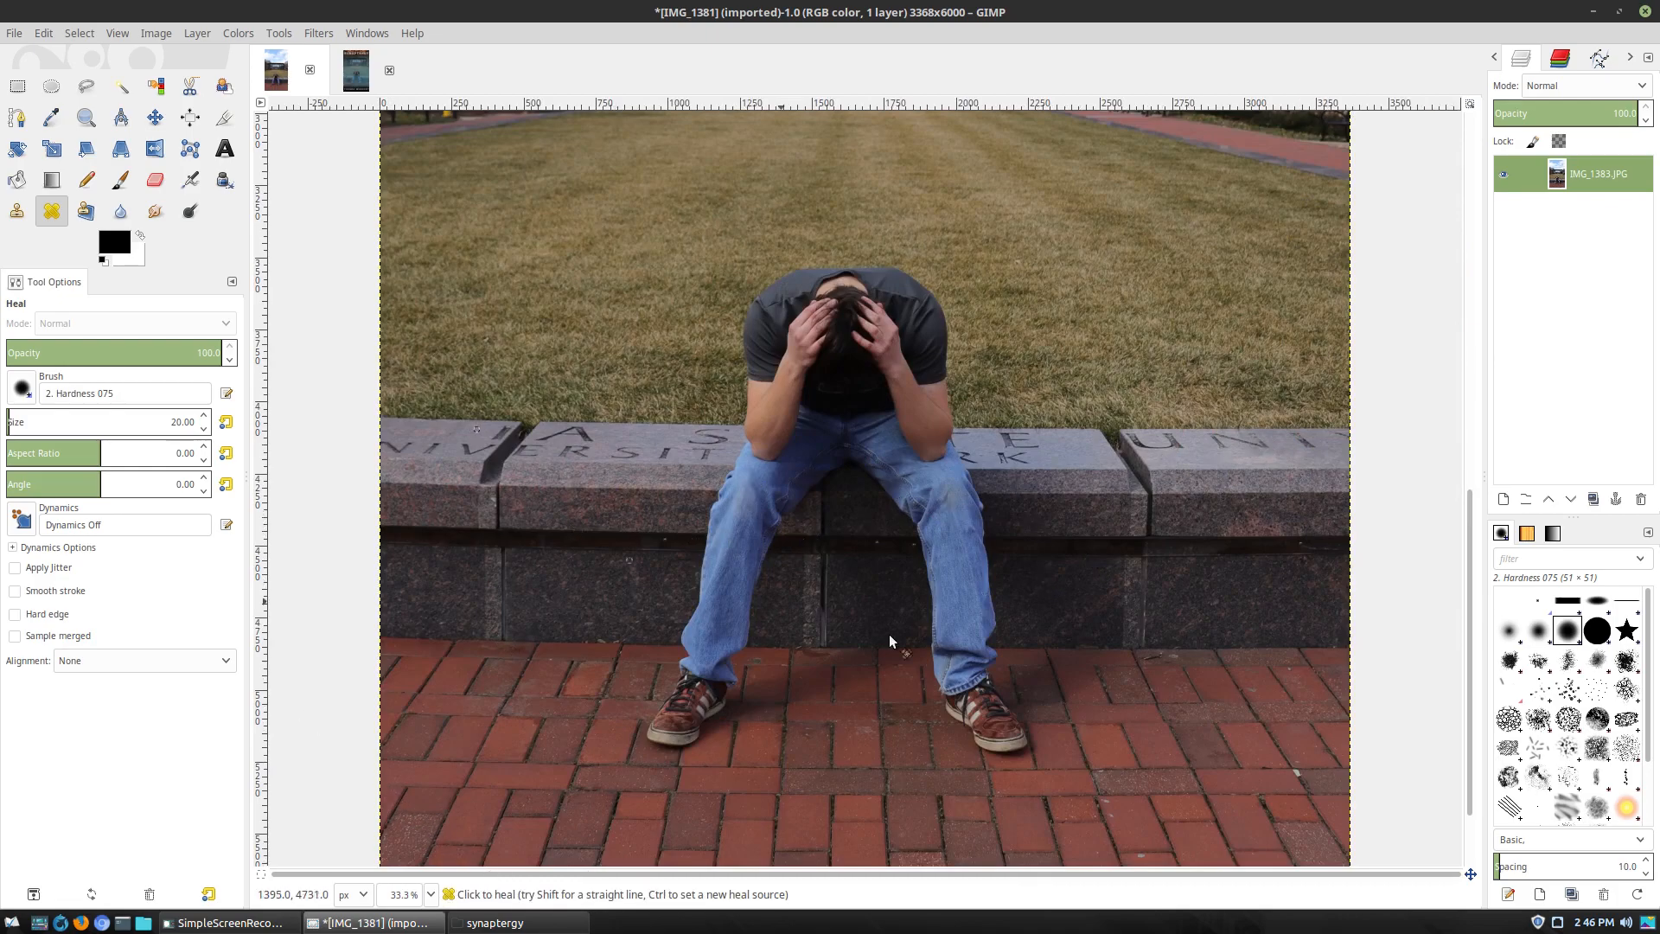
{"action": "scroll", "coordinate": [1052, 562], "scroll_direction": "down", "scroll_amount": 3, "text": "ctrl"}
{"action": "scroll", "coordinate": [1029, 484], "scroll_direction": "up", "scroll_amount": 4, "text": "ctrl"}
{"action": "scroll", "coordinate": [1029, 484], "scroll_direction": "up", "scroll_amount": 2, "text": "ctrl"}
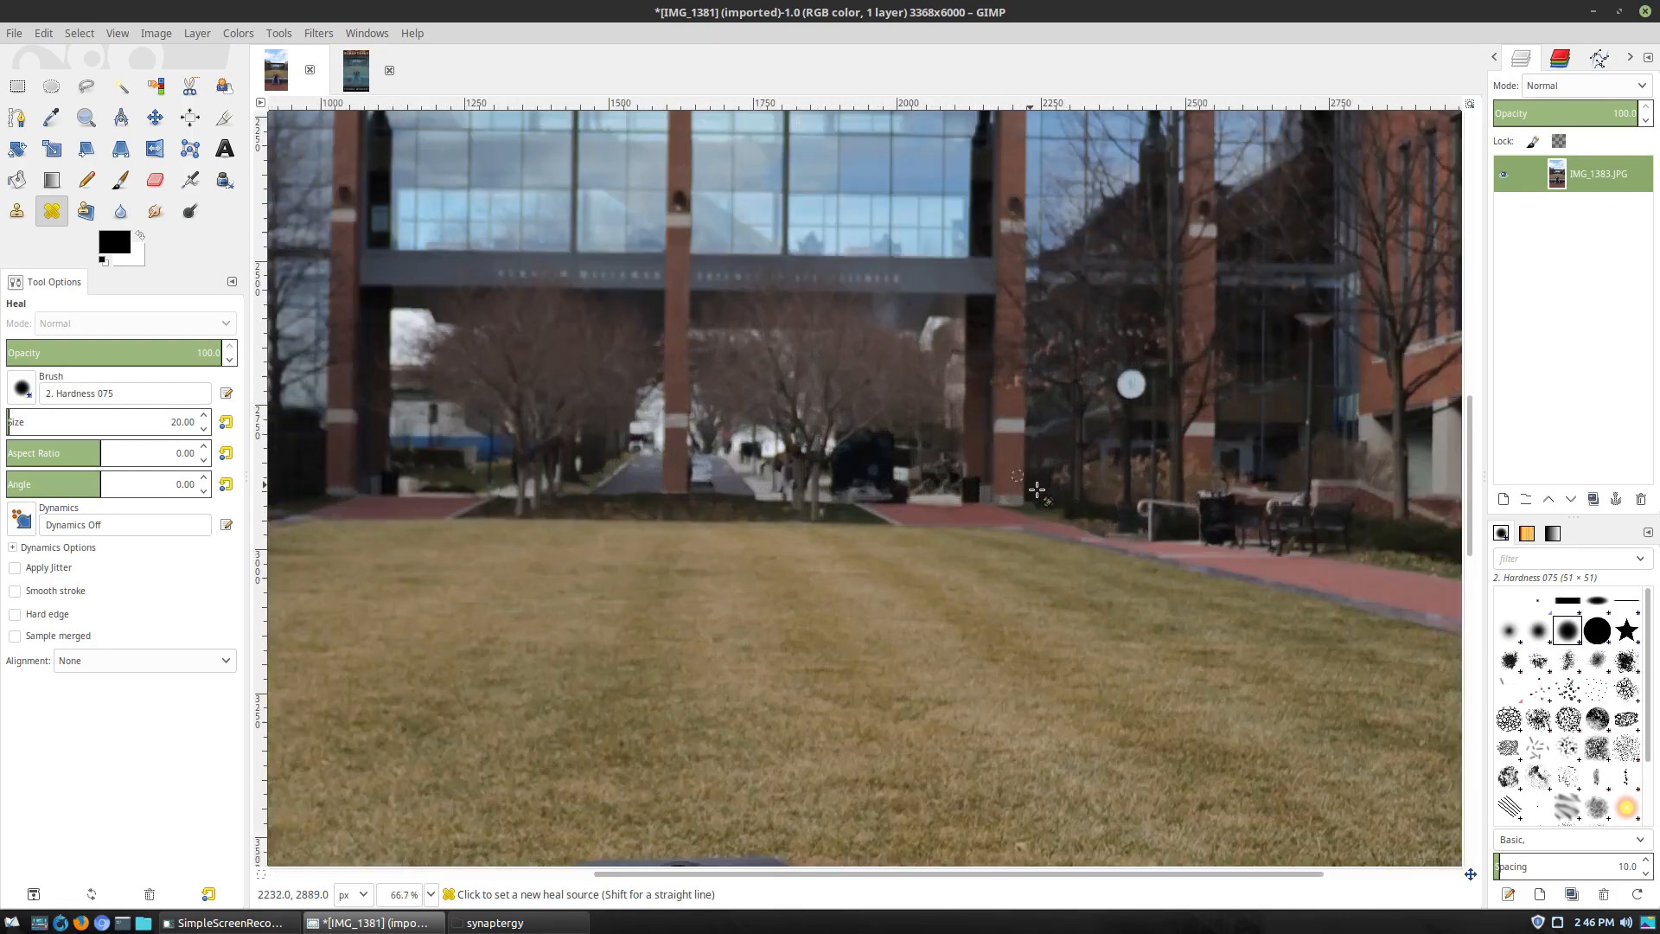
{"action": "scroll", "coordinate": [1089, 490], "scroll_direction": "up", "scroll_amount": 3, "text": "ctrl"}
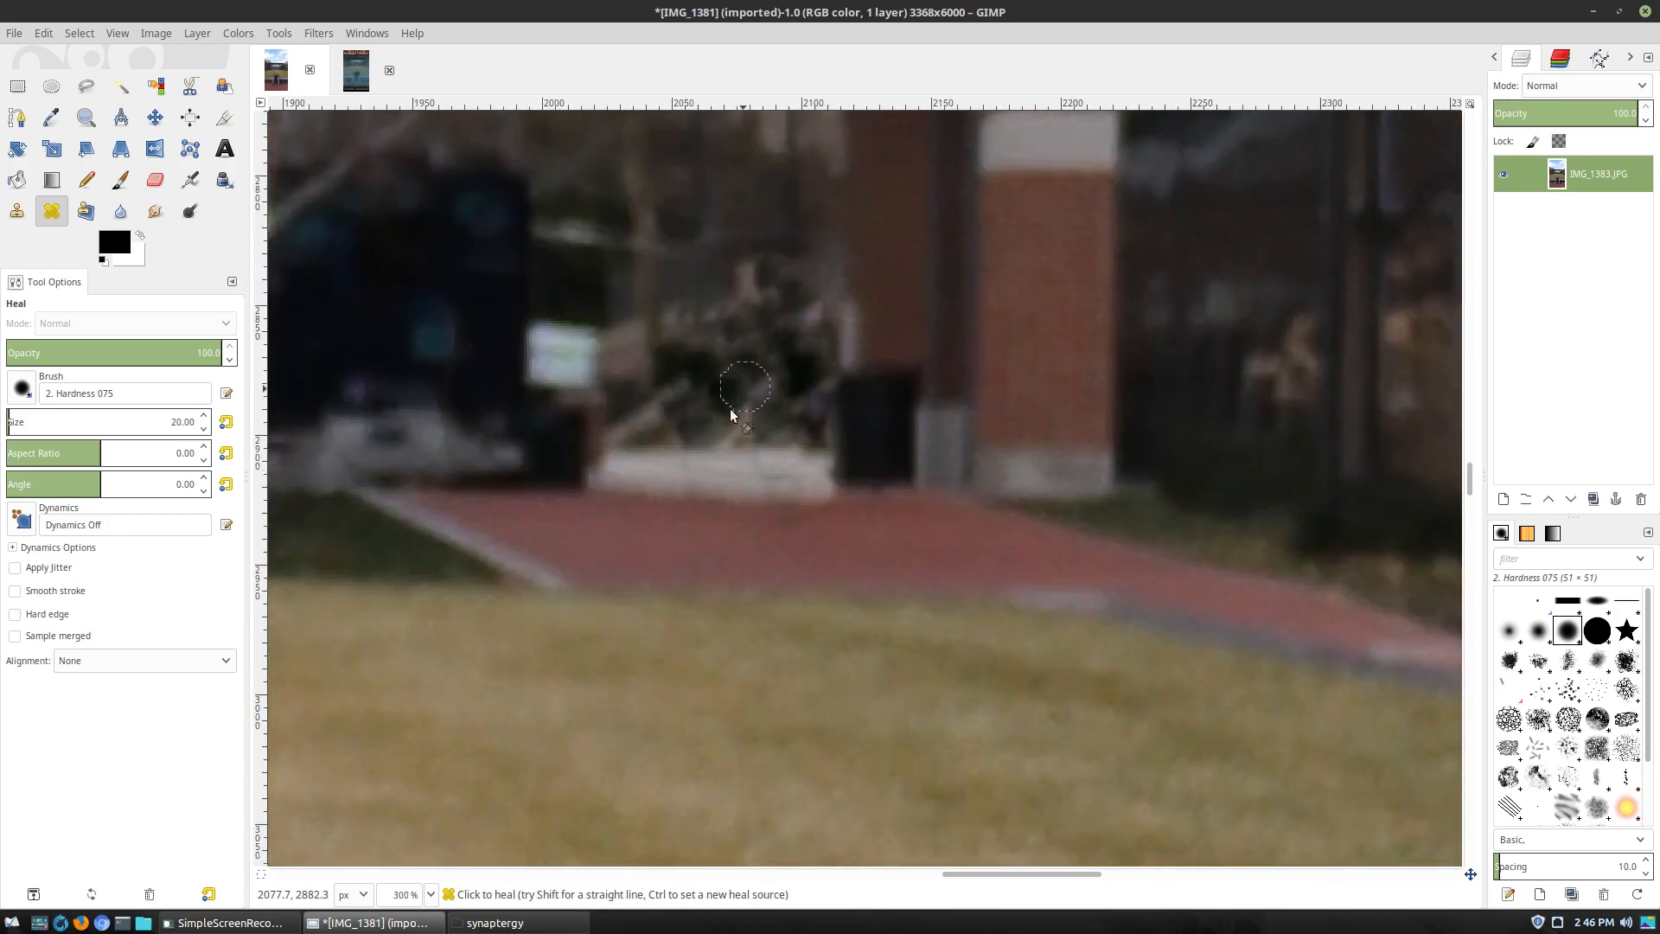
{"action": "scroll", "coordinate": [828, 435], "scroll_direction": "down", "scroll_amount": 2, "text": "ctrl"}
{"action": "scroll", "coordinate": [791, 497], "scroll_direction": "down", "scroll_amount": 3, "text": "ctrl"}
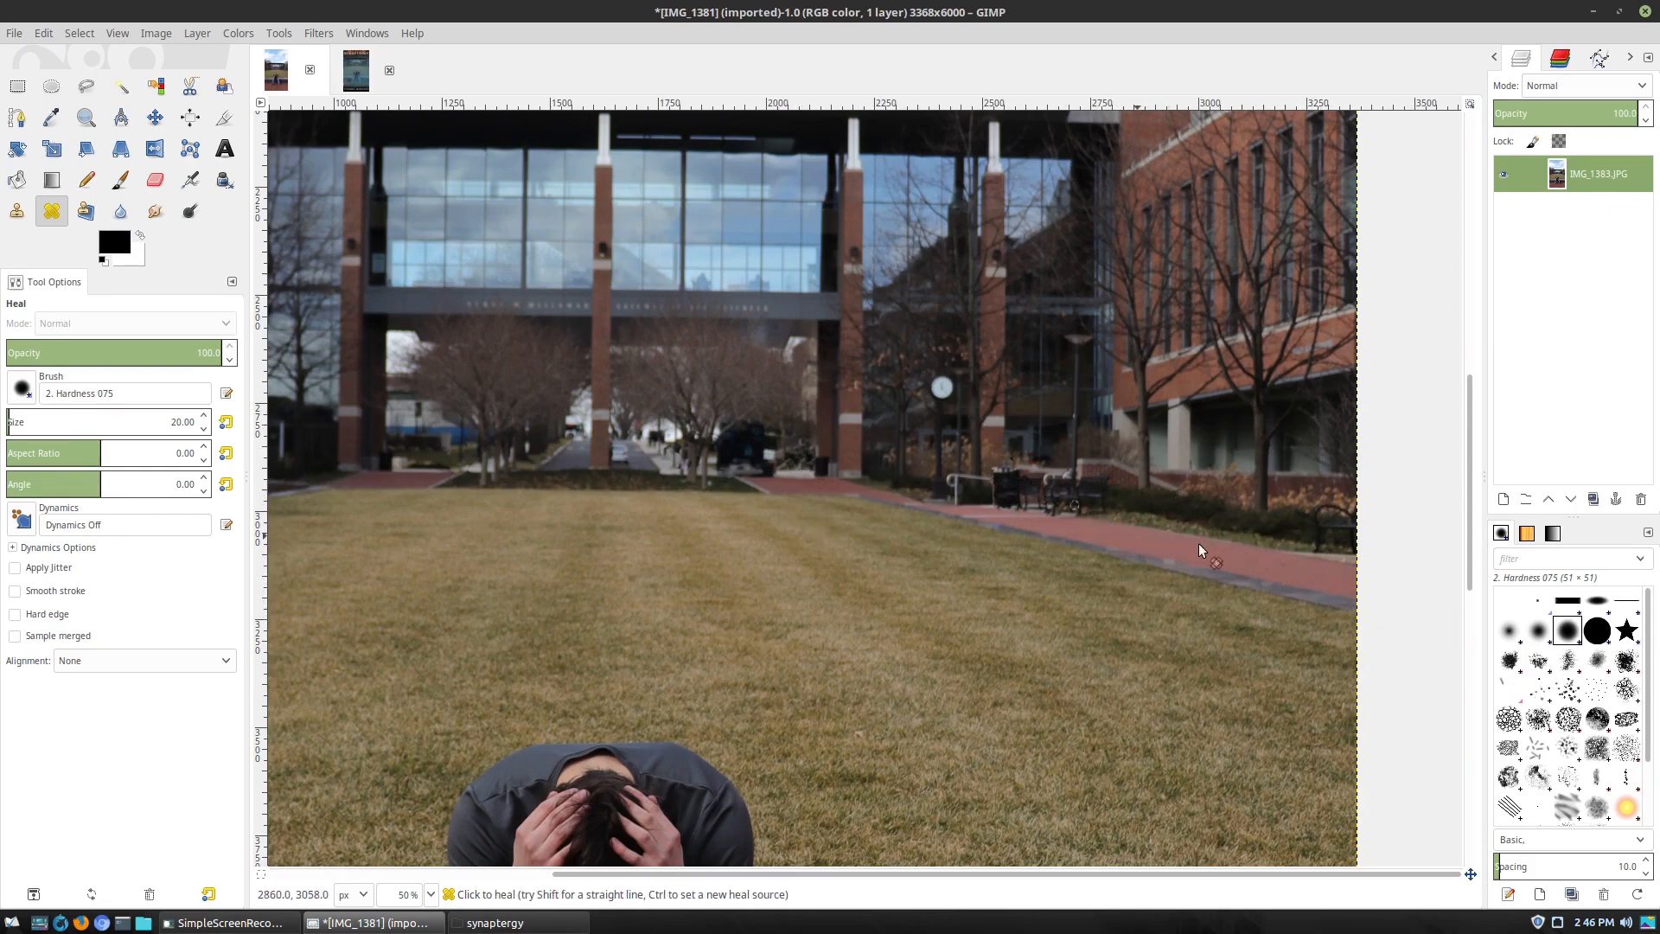
Examine the lawn edge around the yellow fire hydrant and review the whole retouched photo
{"action": "scroll", "coordinate": [1169, 541], "scroll_direction": "left", "scroll_amount": 5}
{"action": "scroll", "coordinate": [475, 472], "scroll_direction": "up", "scroll_amount": 5}
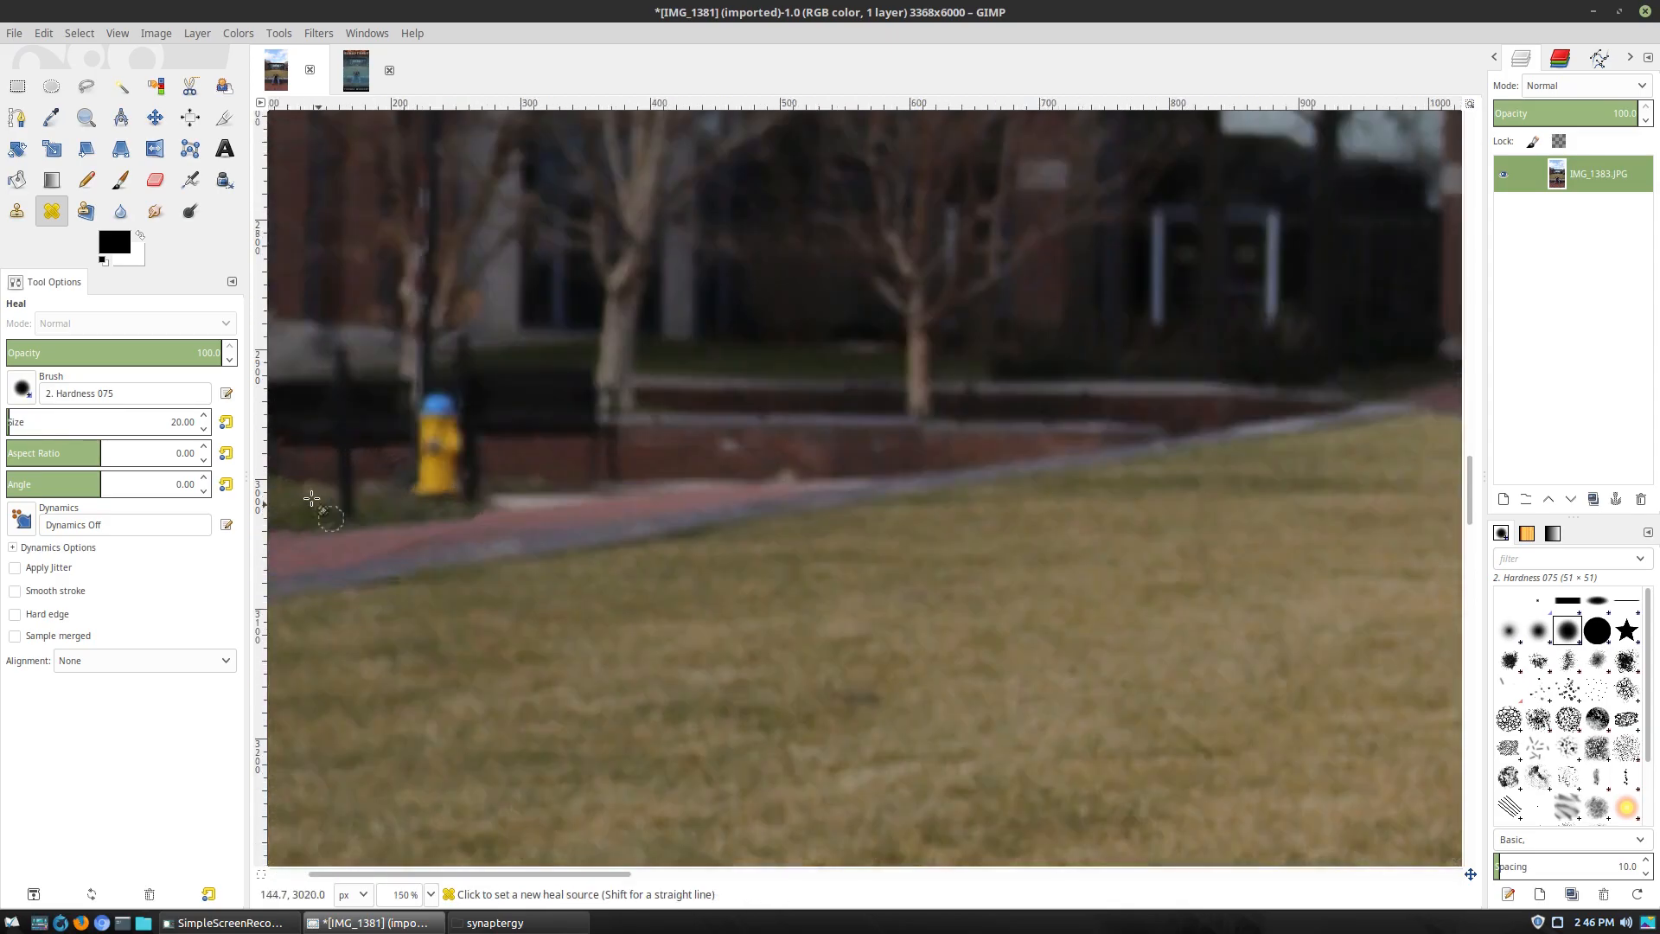
{"action": "scroll", "coordinate": [609, 360], "scroll_direction": "down", "scroll_amount": 5}
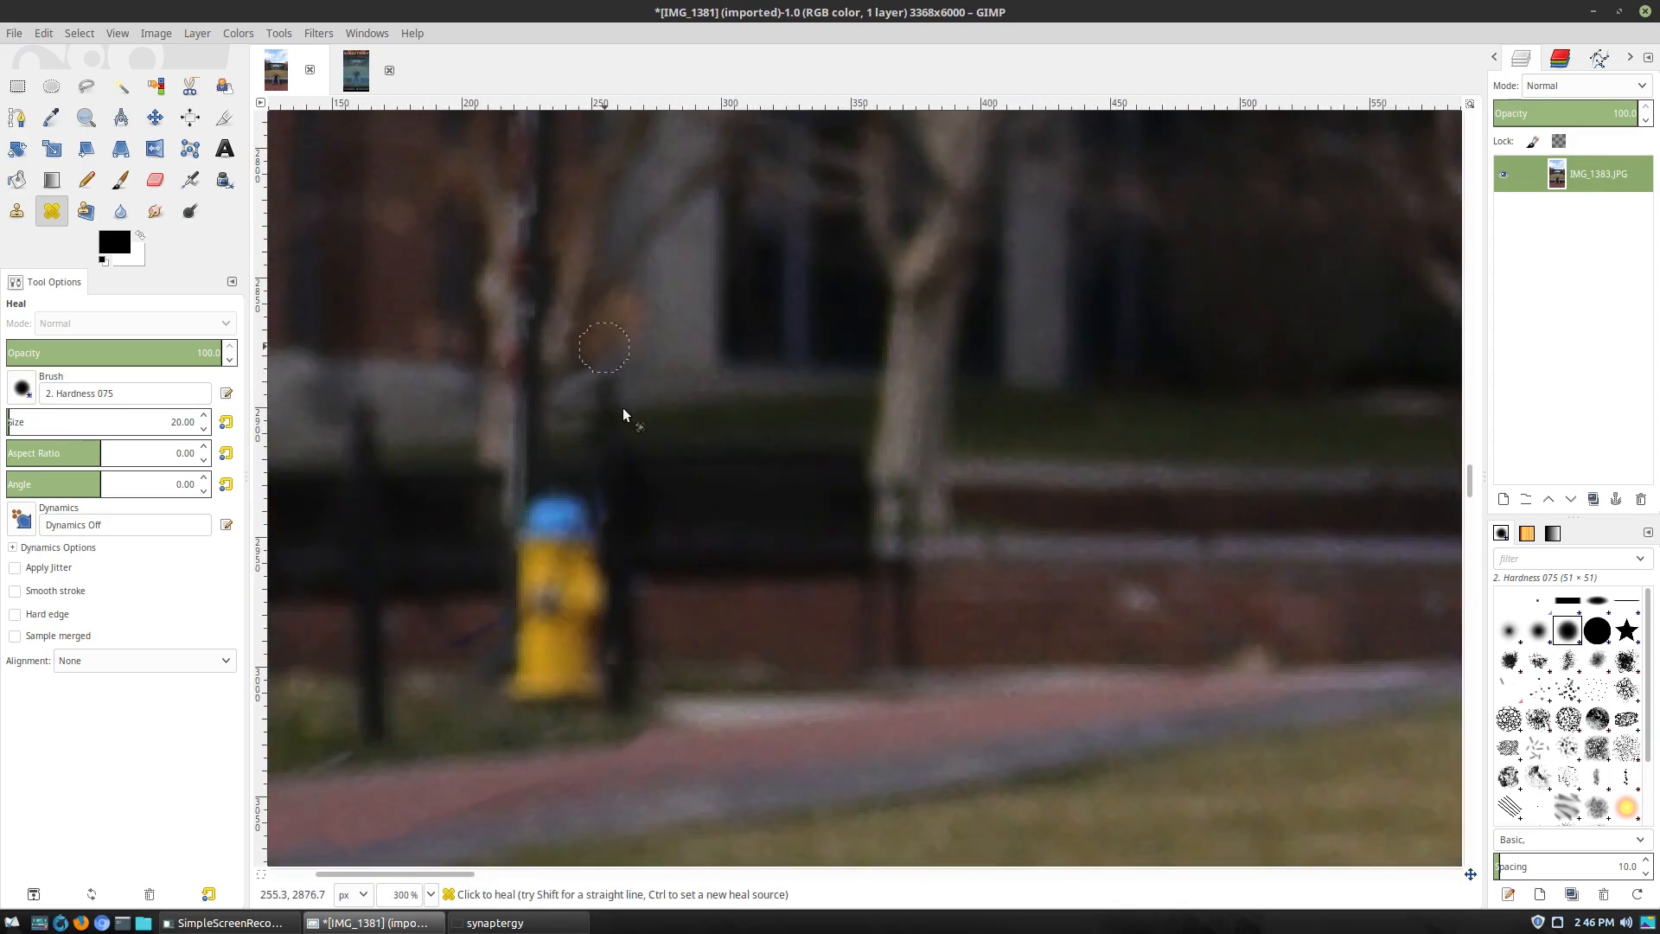
{"action": "scroll", "coordinate": [442, 699], "scroll_direction": "down", "scroll_amount": 8}
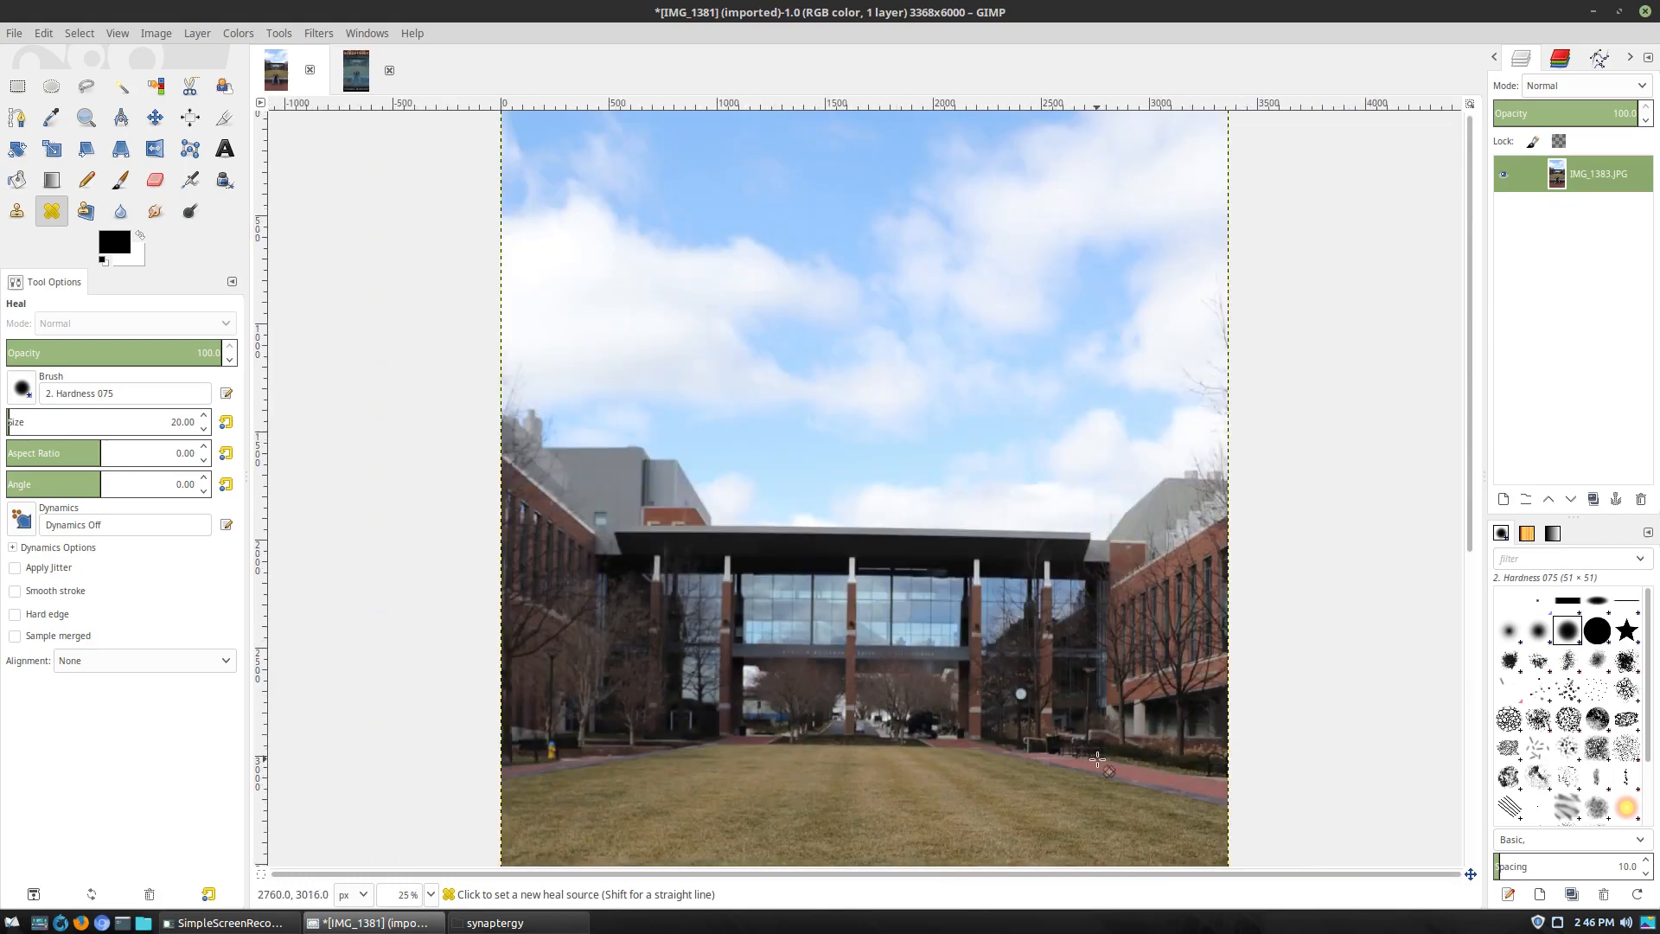
{"action": "scroll", "coordinate": [1094, 818], "scroll_direction": "down", "scroll_amount": 5}
{"action": "scroll", "coordinate": [1086, 678], "scroll_direction": "up", "scroll_amount": 1}
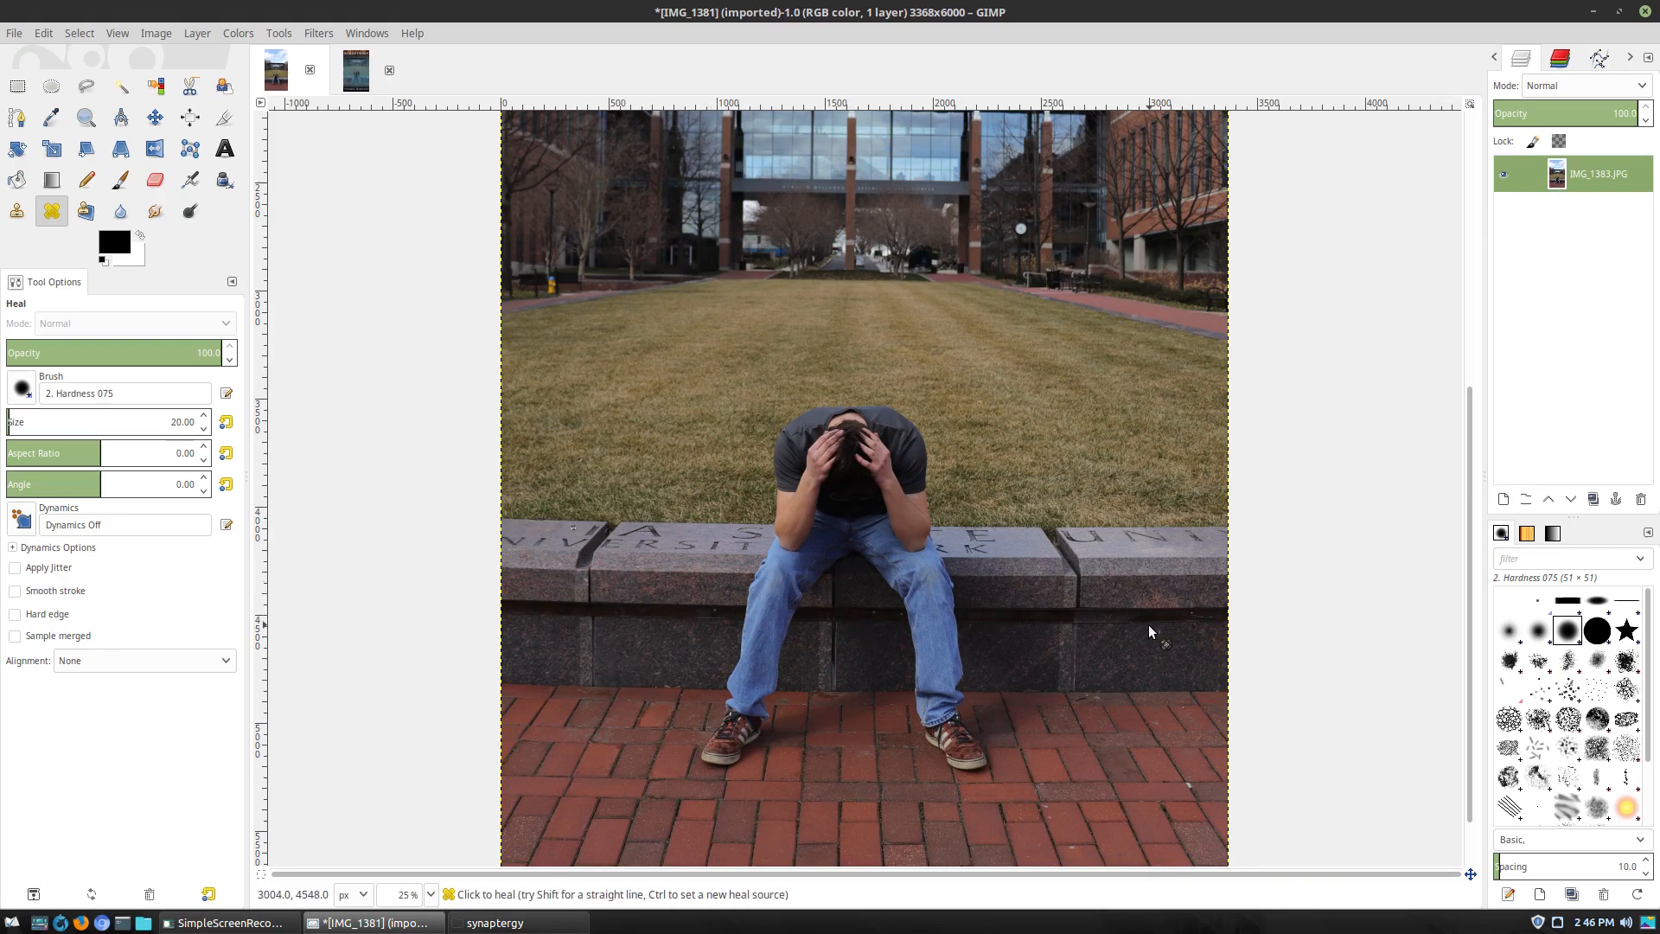
{"action": "scroll", "coordinate": [1146, 700], "scroll_direction": "down", "scroll_amount": 1}
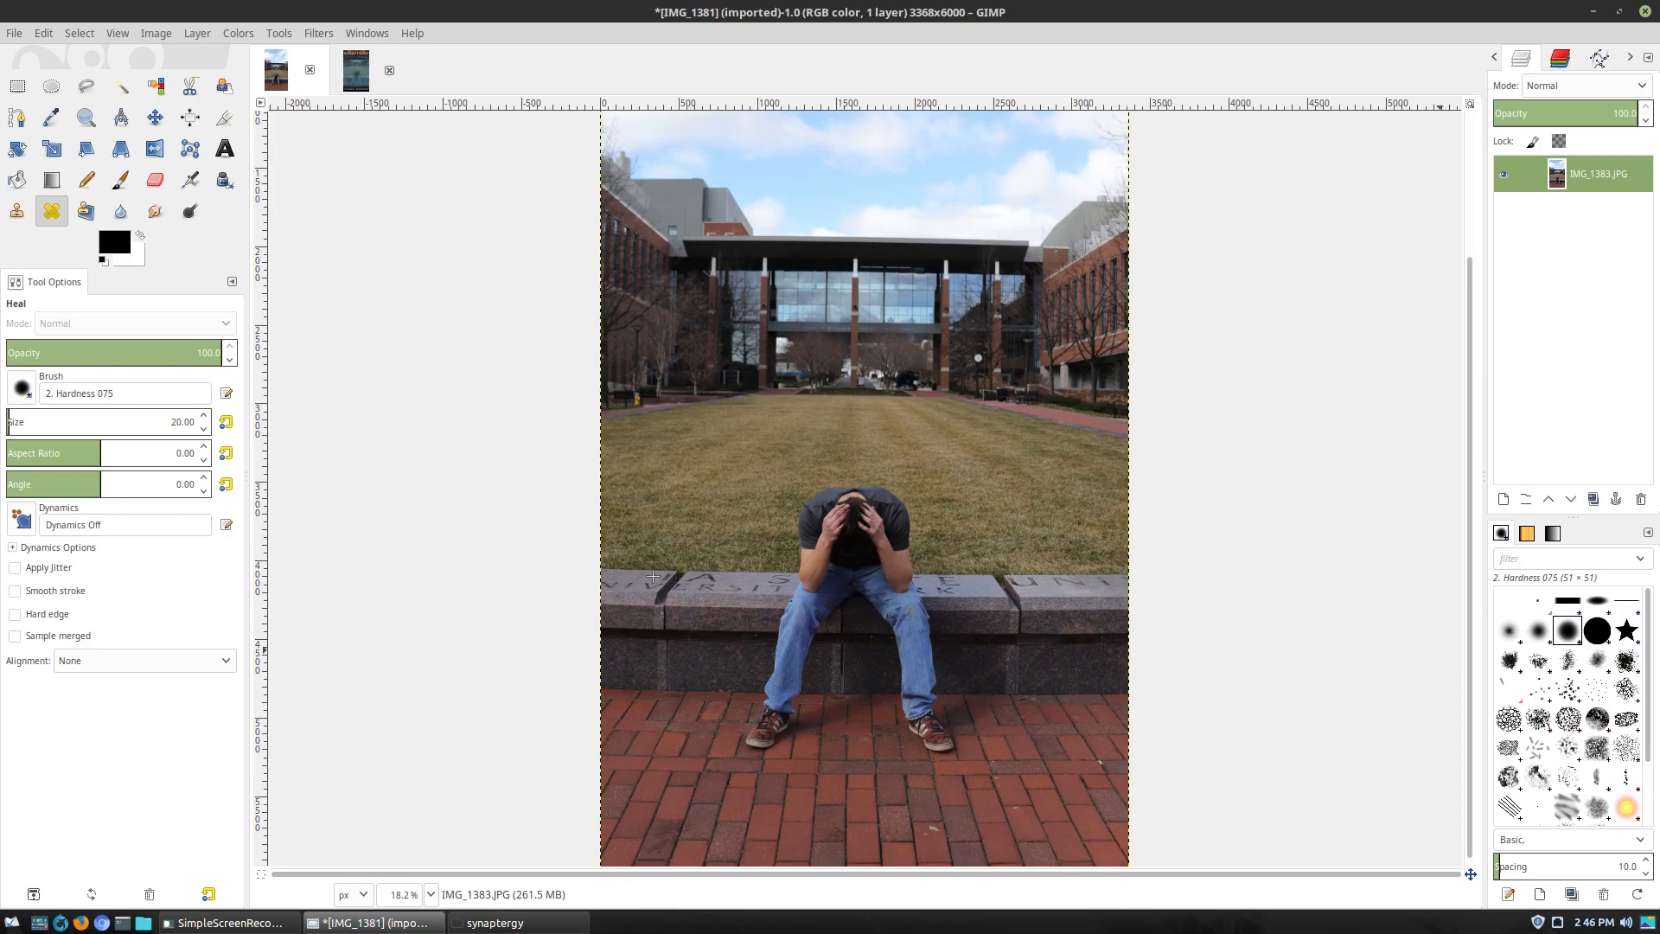
{"action": "scroll", "coordinate": [1261, 640], "scroll_direction": "up", "scroll_amount": 4}
{"action": "scroll", "coordinate": [1254, 605], "scroll_direction": "down", "scroll_amount": 1}
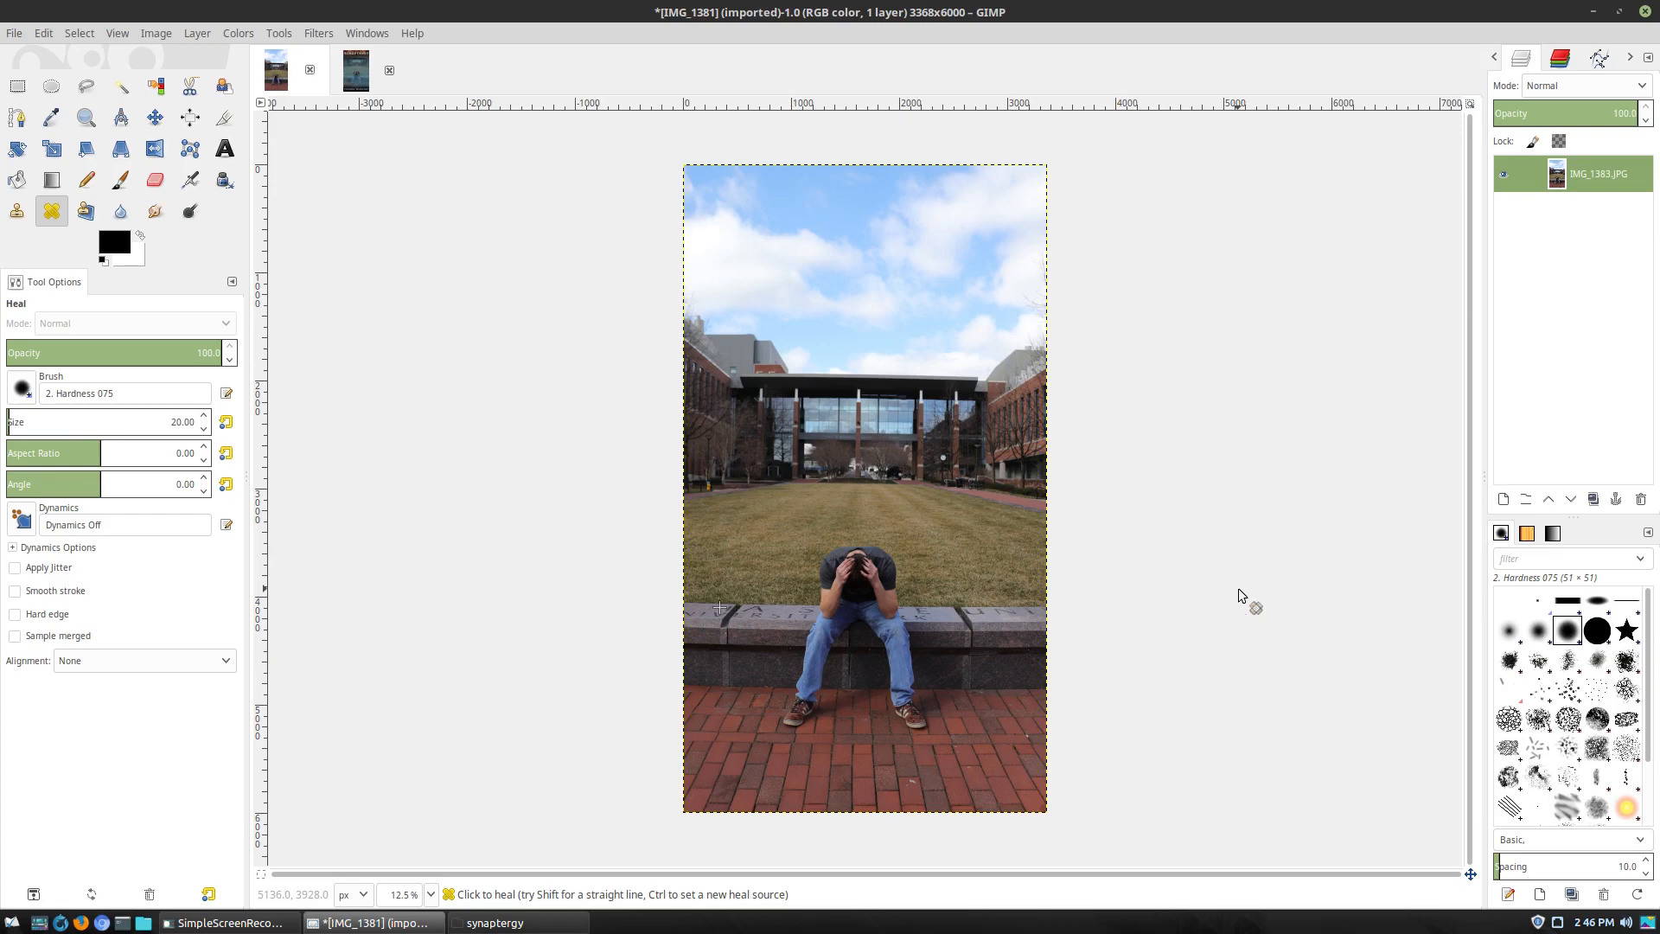
Switch to the Synaptergy cover document and examine its wall and the area between the building's columns for comparison
{"action": "left_click", "coordinate": [356, 70]}
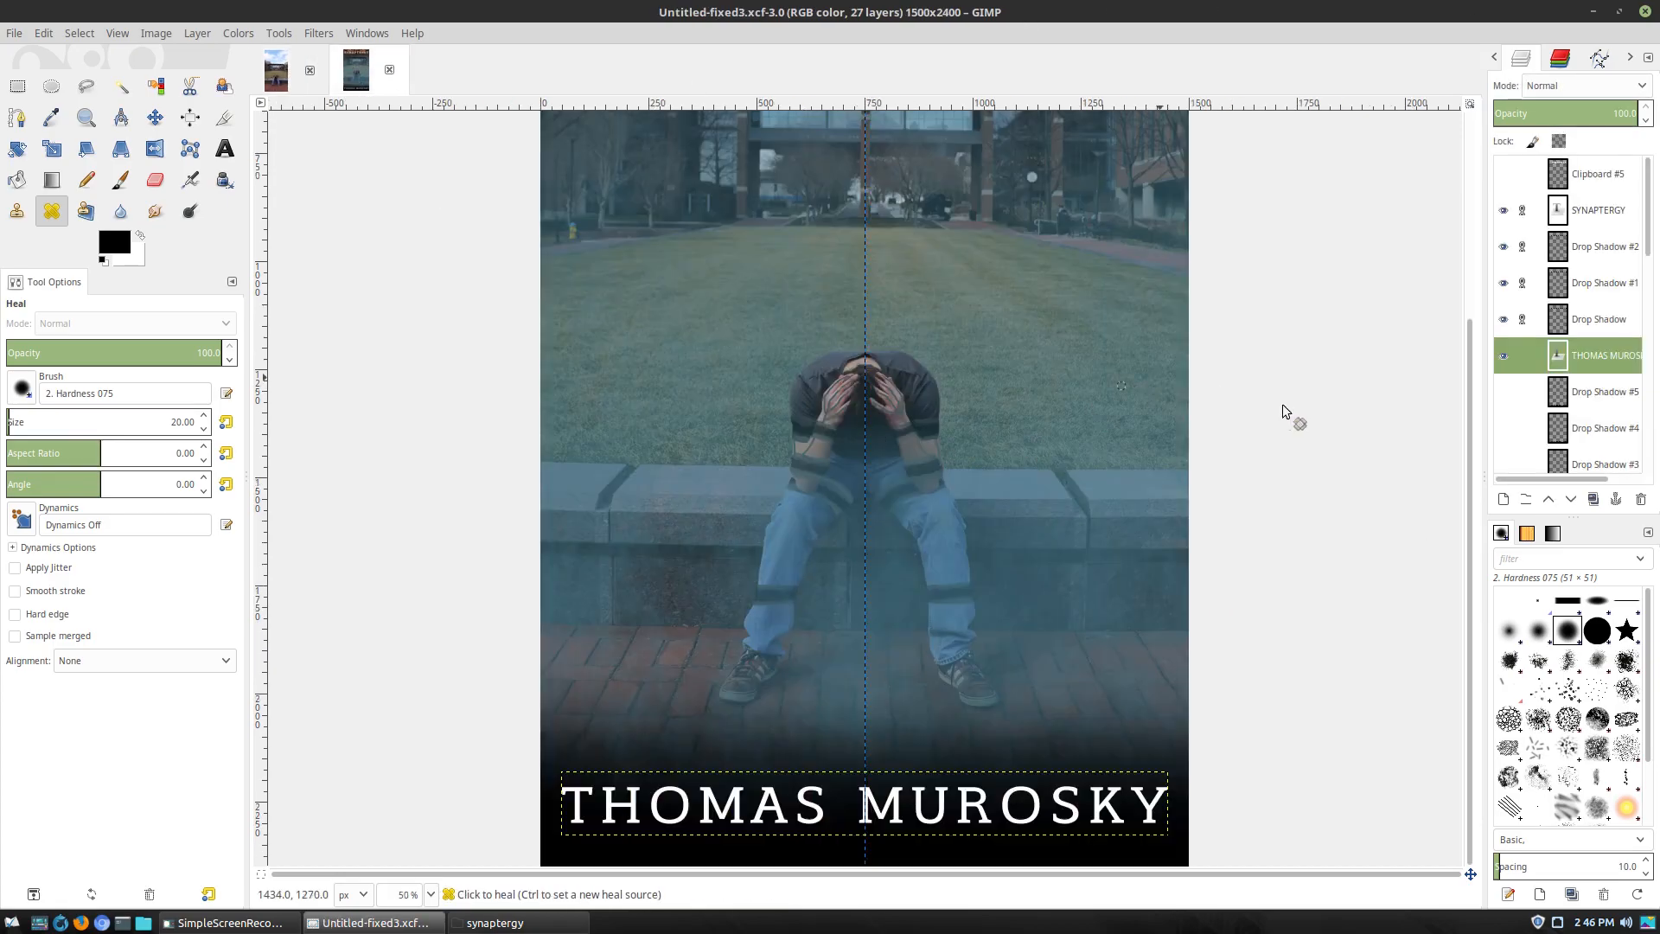
{"action": "scroll", "coordinate": [1300, 555], "scroll_direction": "up", "scroll_amount": 4}
{"action": "scroll", "coordinate": [1299, 556], "scroll_direction": "down", "scroll_amount": 4}
{"action": "scroll", "coordinate": [1302, 439], "scroll_direction": "up", "scroll_amount": 4}
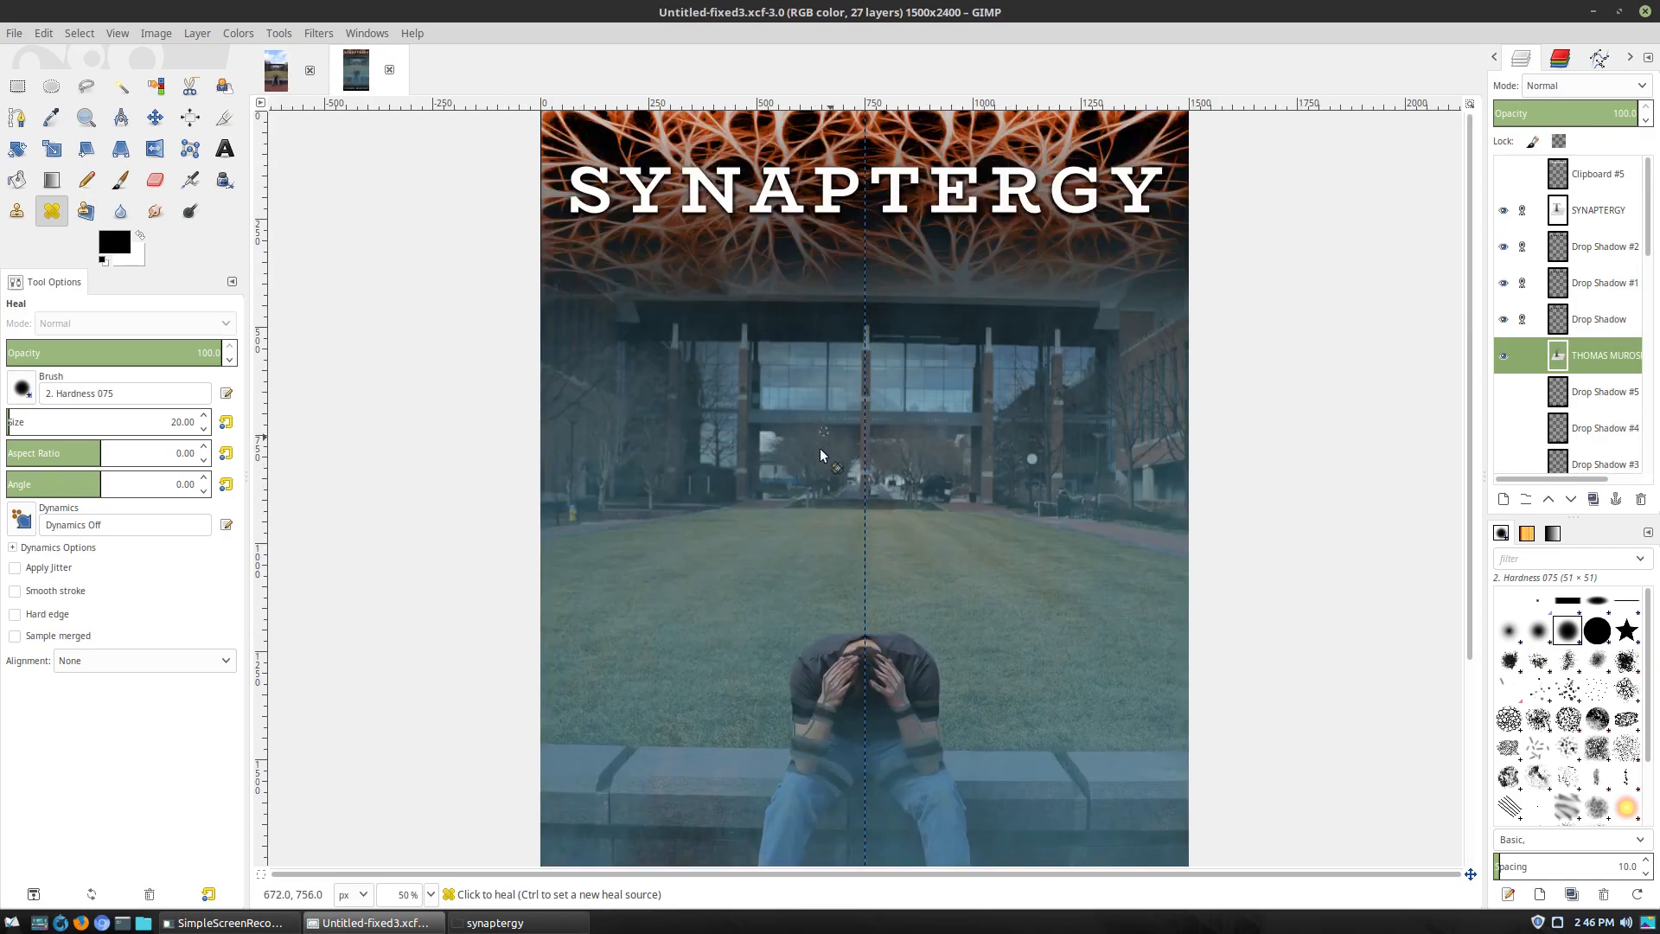
{"action": "key", "text": "ctrl"}
{"action": "scroll", "coordinate": [956, 586], "scroll_direction": "up", "scroll_amount": 5}
{"action": "scroll", "coordinate": [1084, 398], "scroll_direction": "up", "scroll_amount": 4}
{"action": "scroll", "coordinate": [1136, 599], "scroll_direction": "down", "scroll_amount": 1}
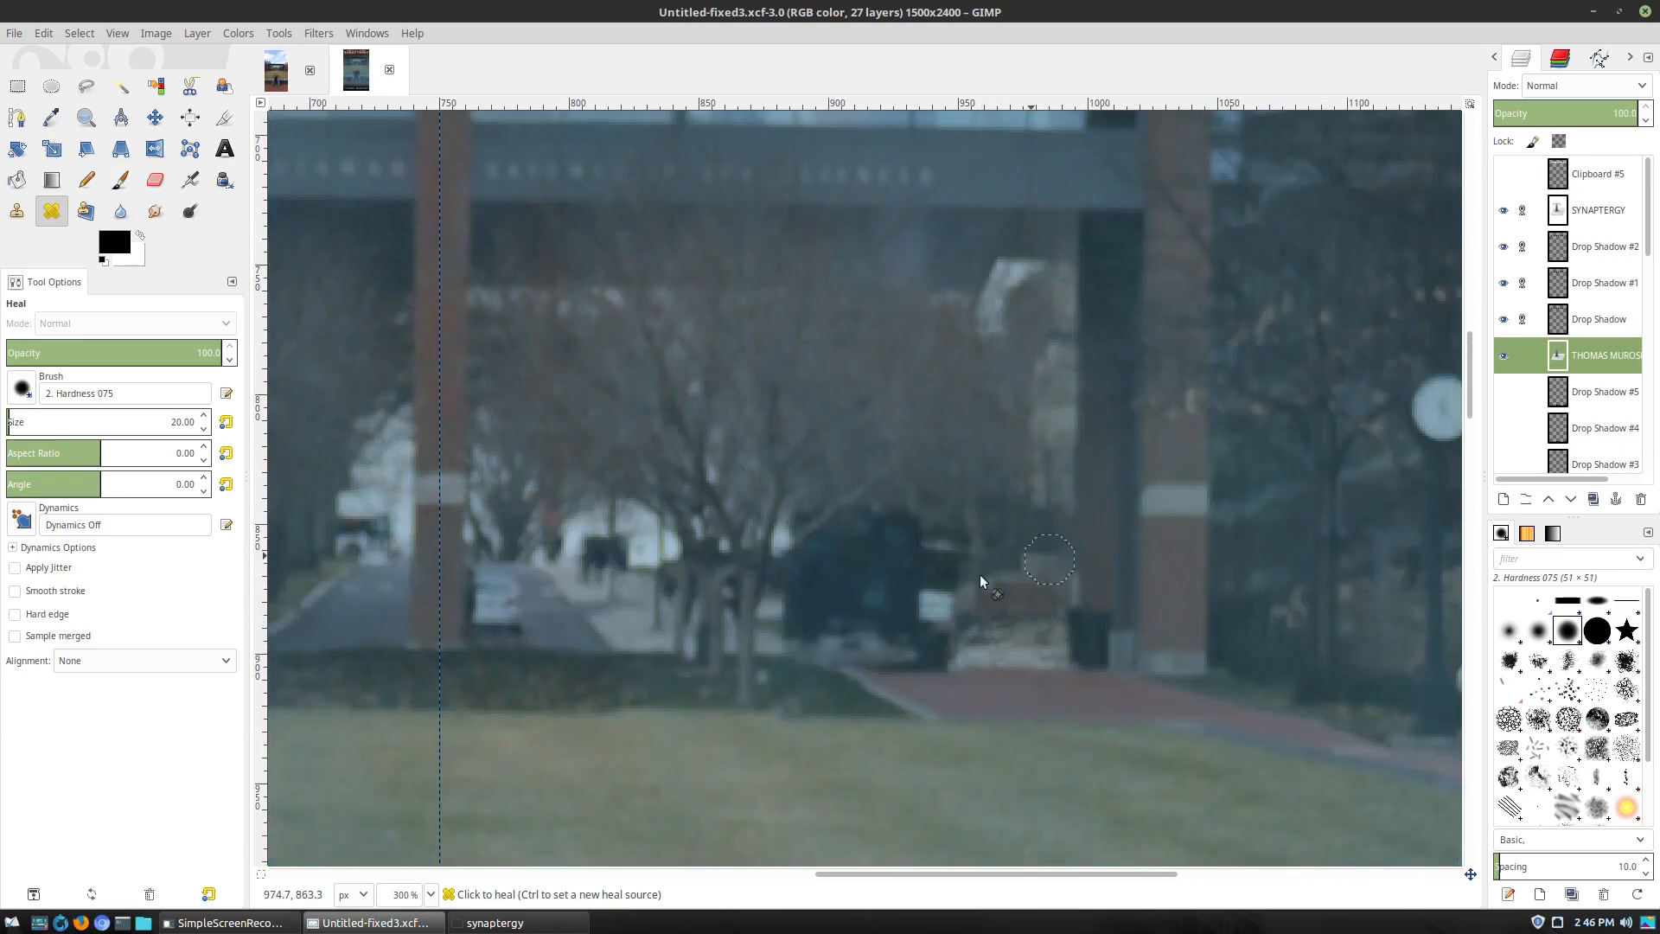
{"action": "scroll", "coordinate": [1023, 564], "scroll_direction": "up", "scroll_amount": 2}
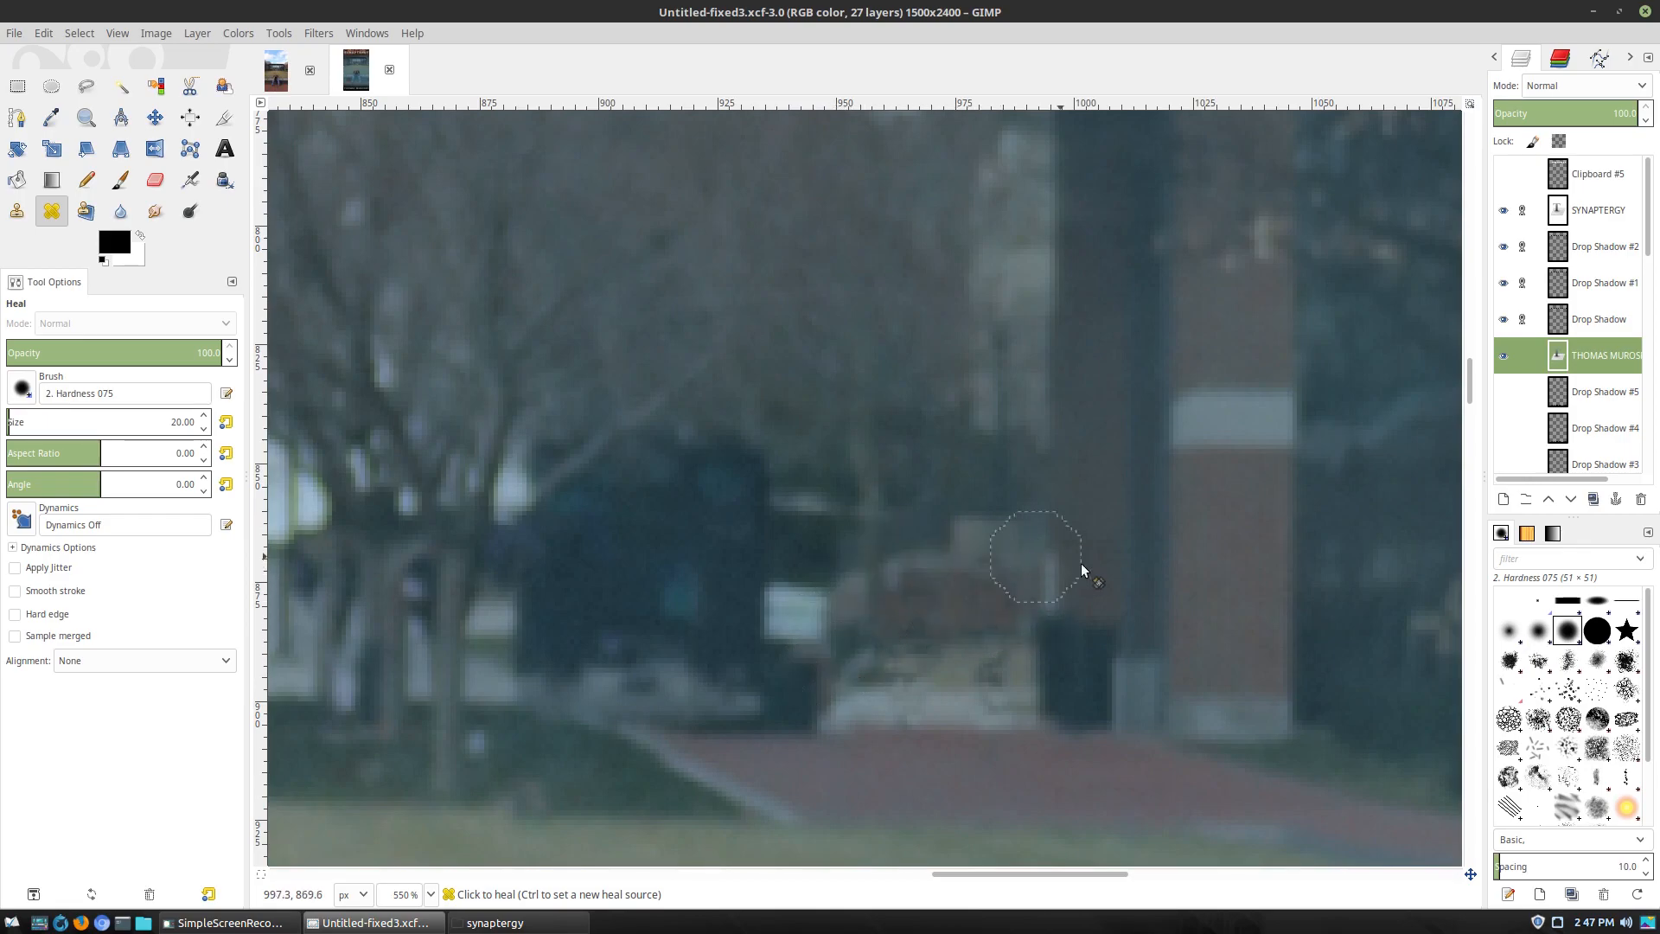
{"action": "scroll", "coordinate": [1279, 649], "scroll_direction": "down", "scroll_amount": 7}
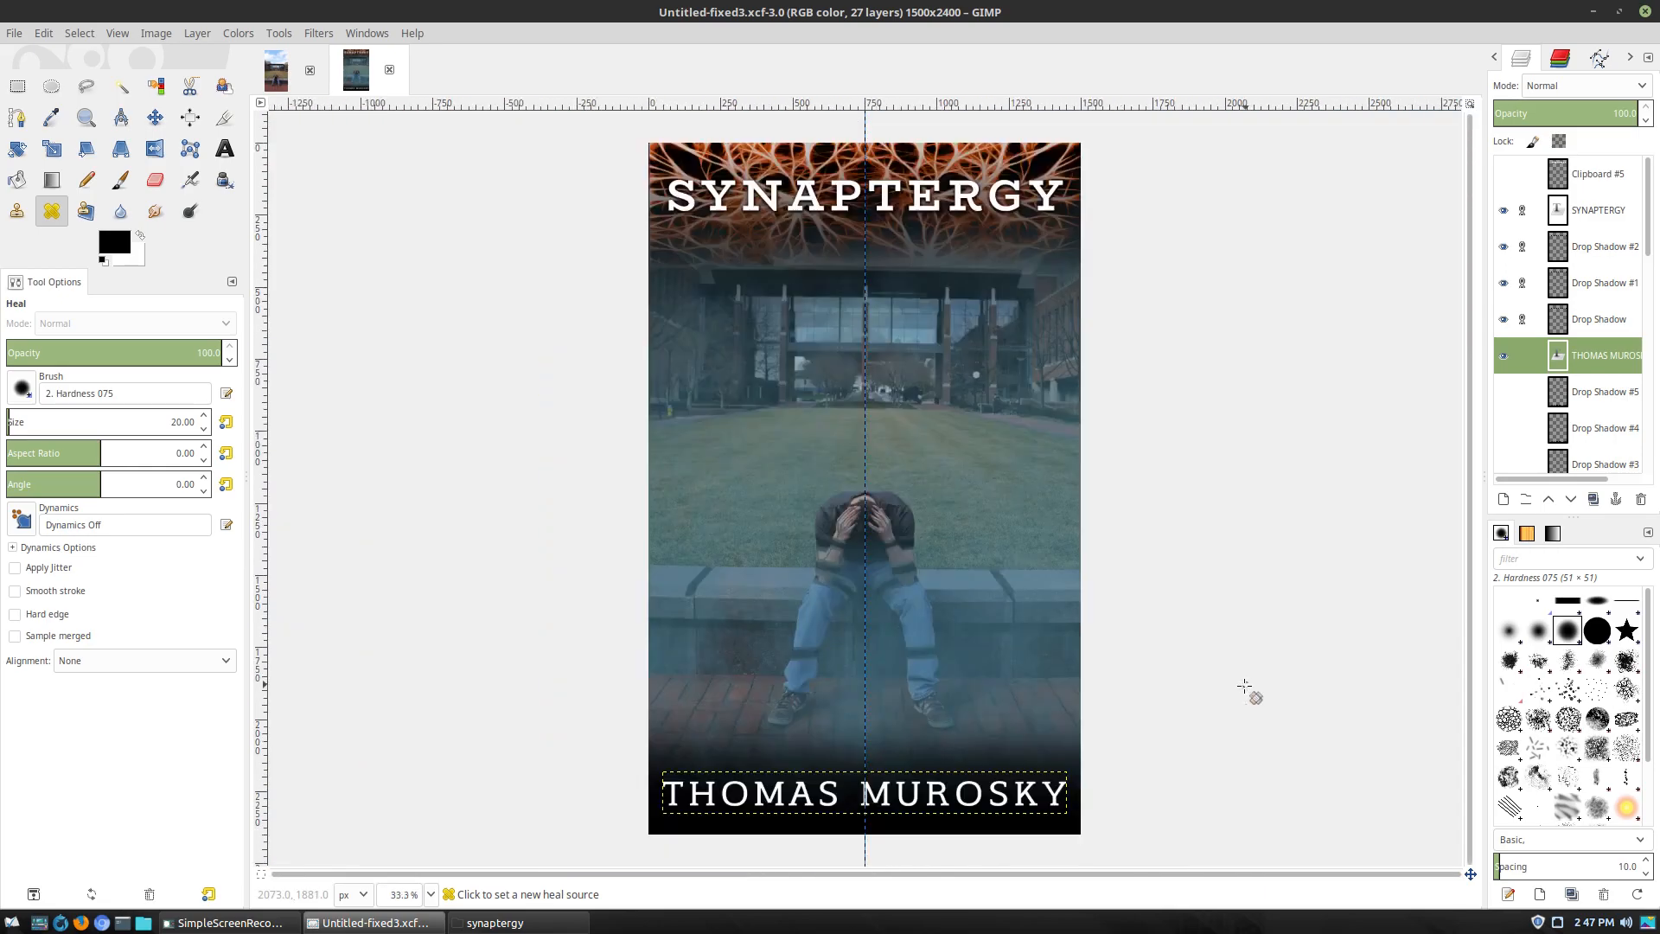